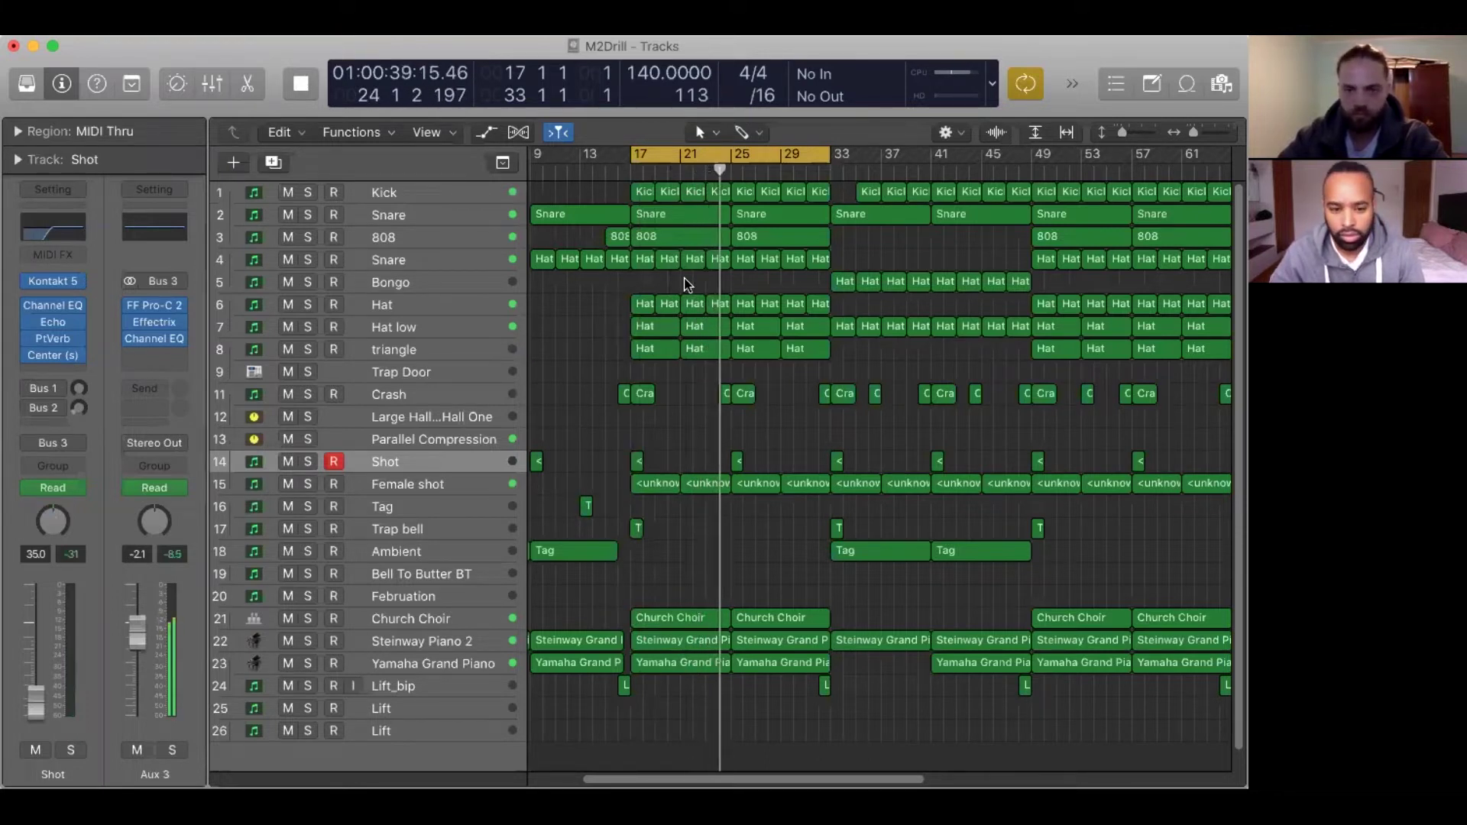
Stop the beat and move the playhead between bar 17, bar 9 and the song start.
key("space")
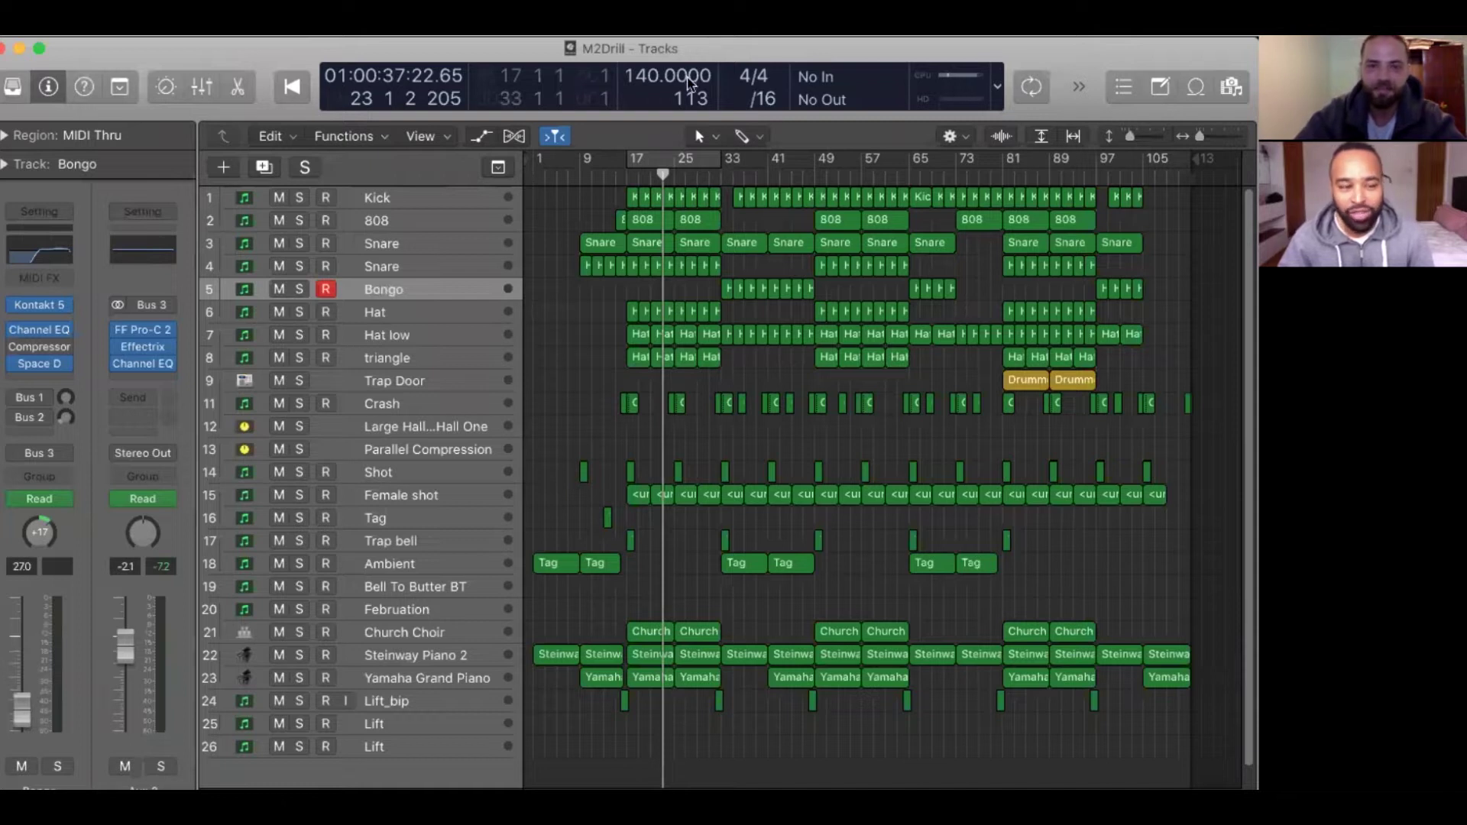
left_click(627, 177)
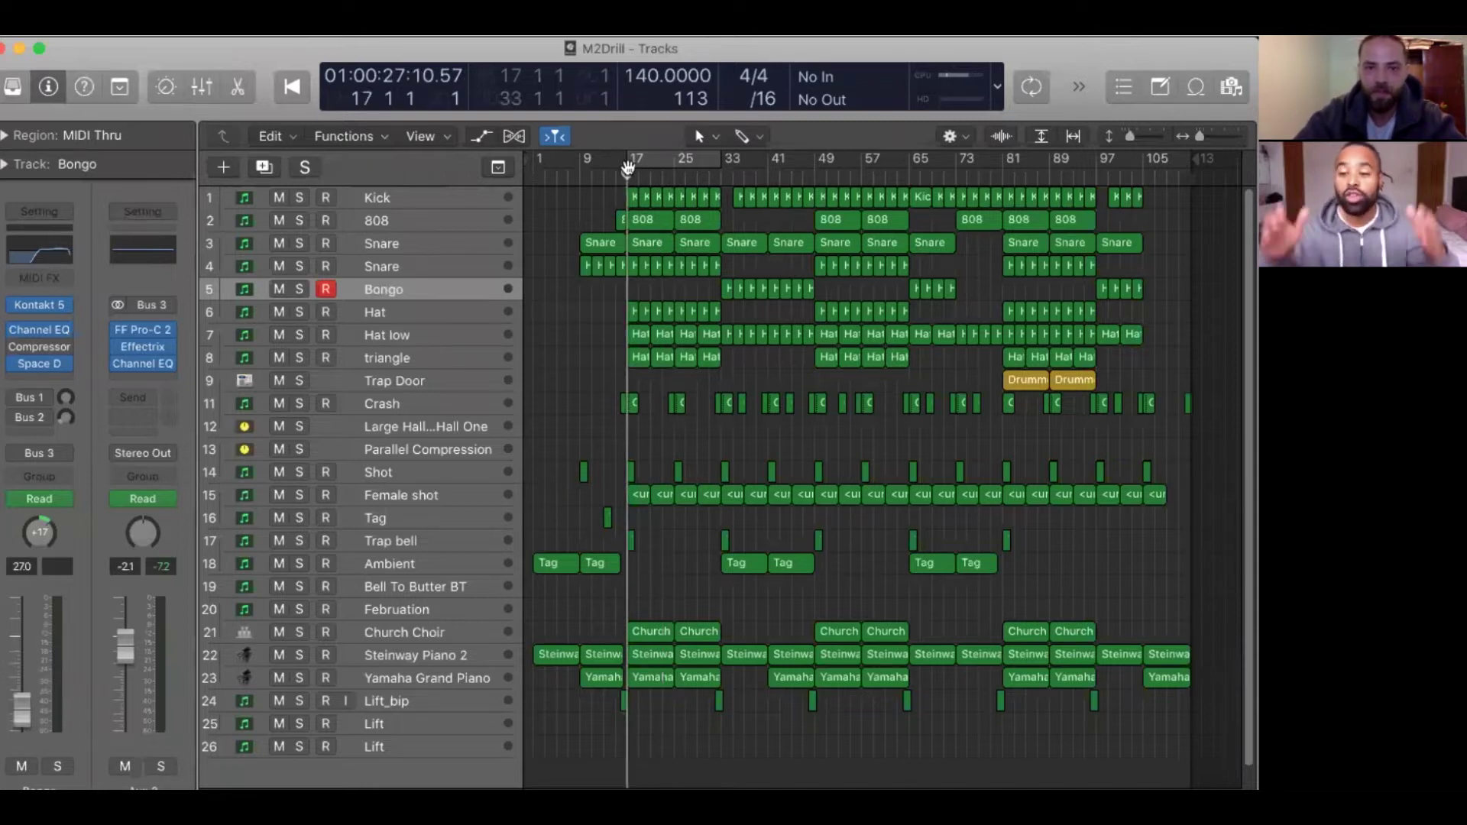
key("Return")
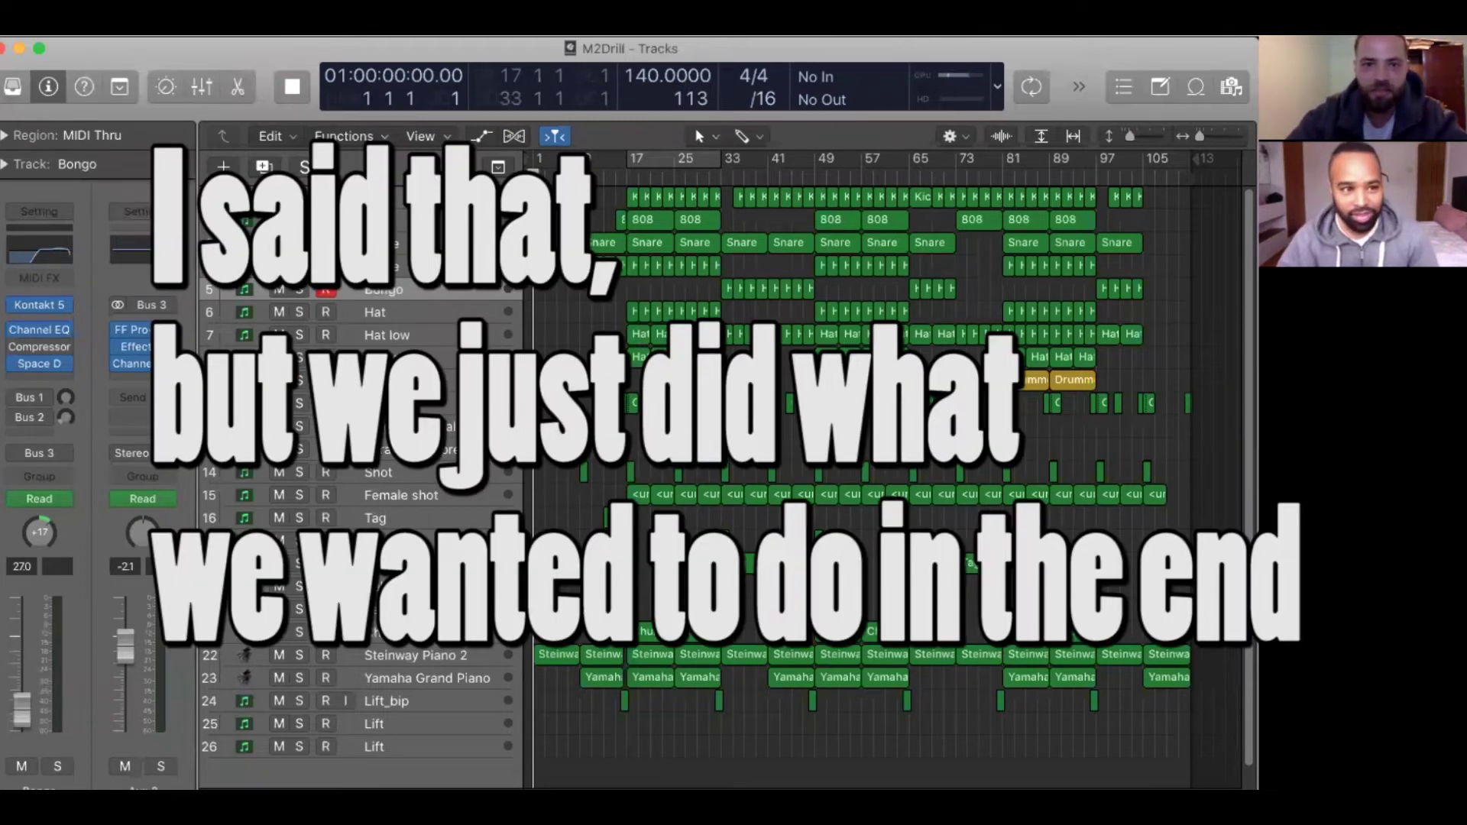
key("shift+period")
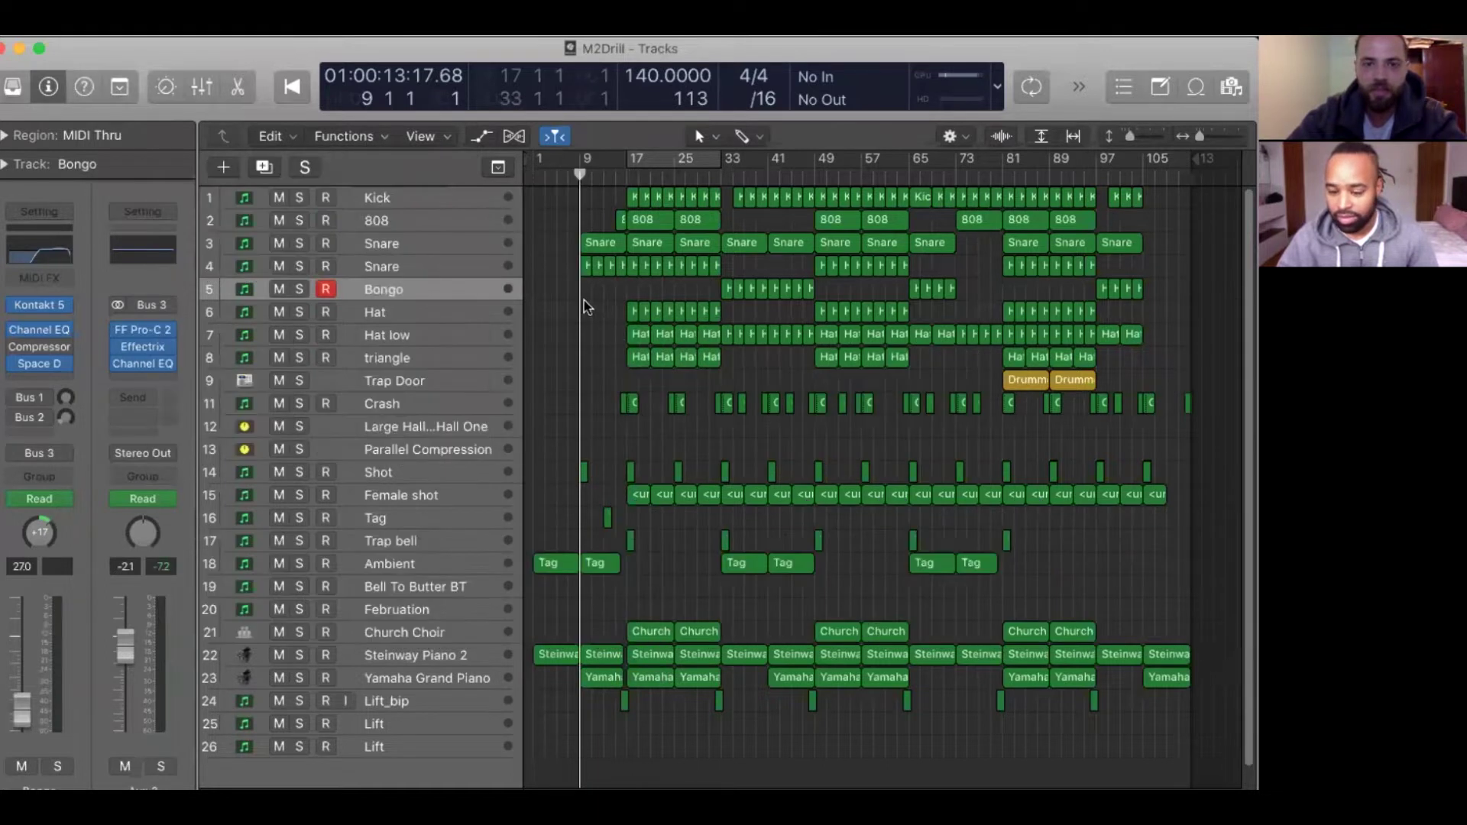
left_click_drag(562, 292, 686, 292)
key("Return")
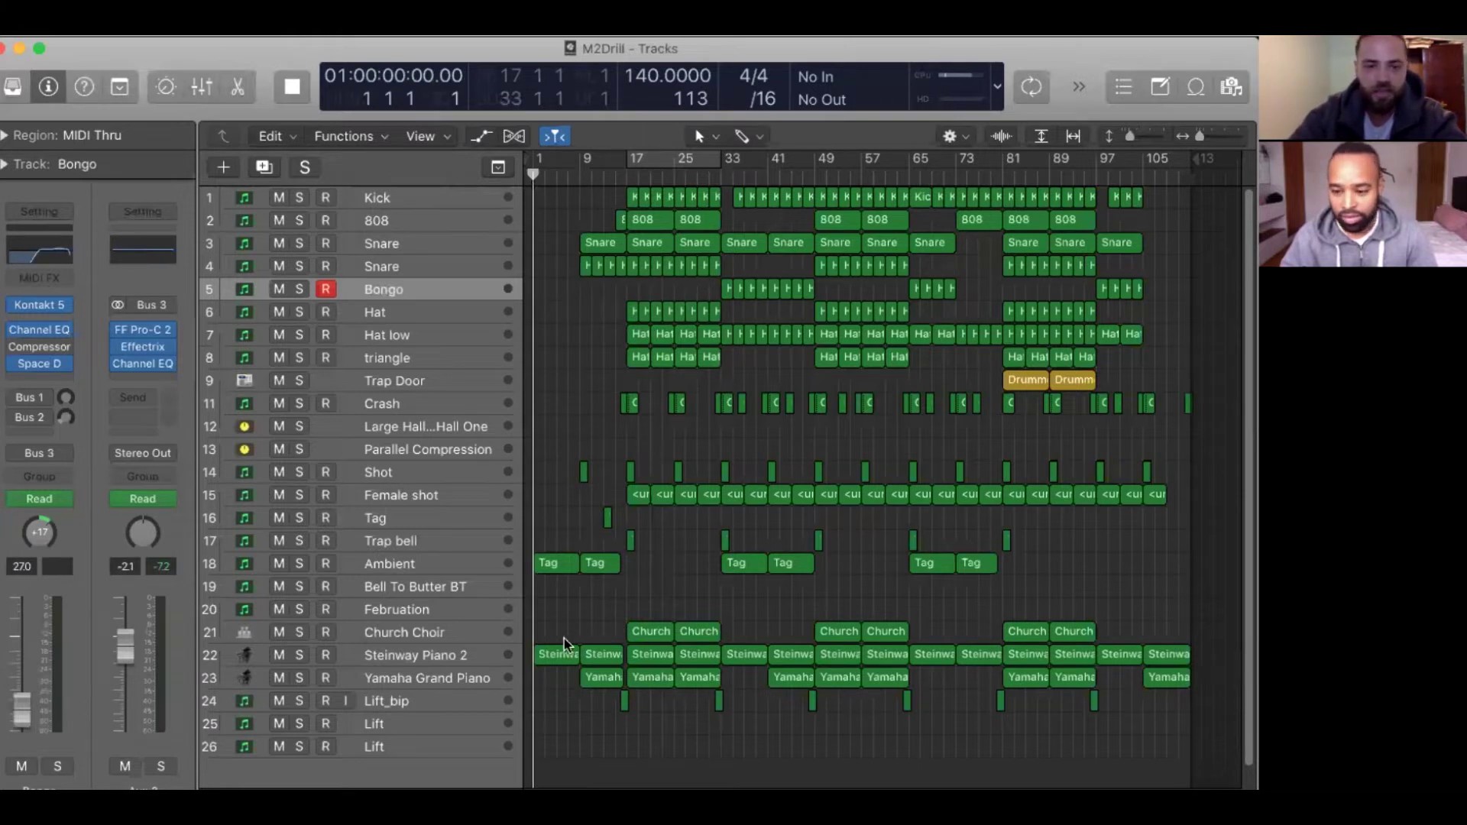
Select all Steinway Piano 2 regions and view their notes zoomed out.
left_click(581, 646)
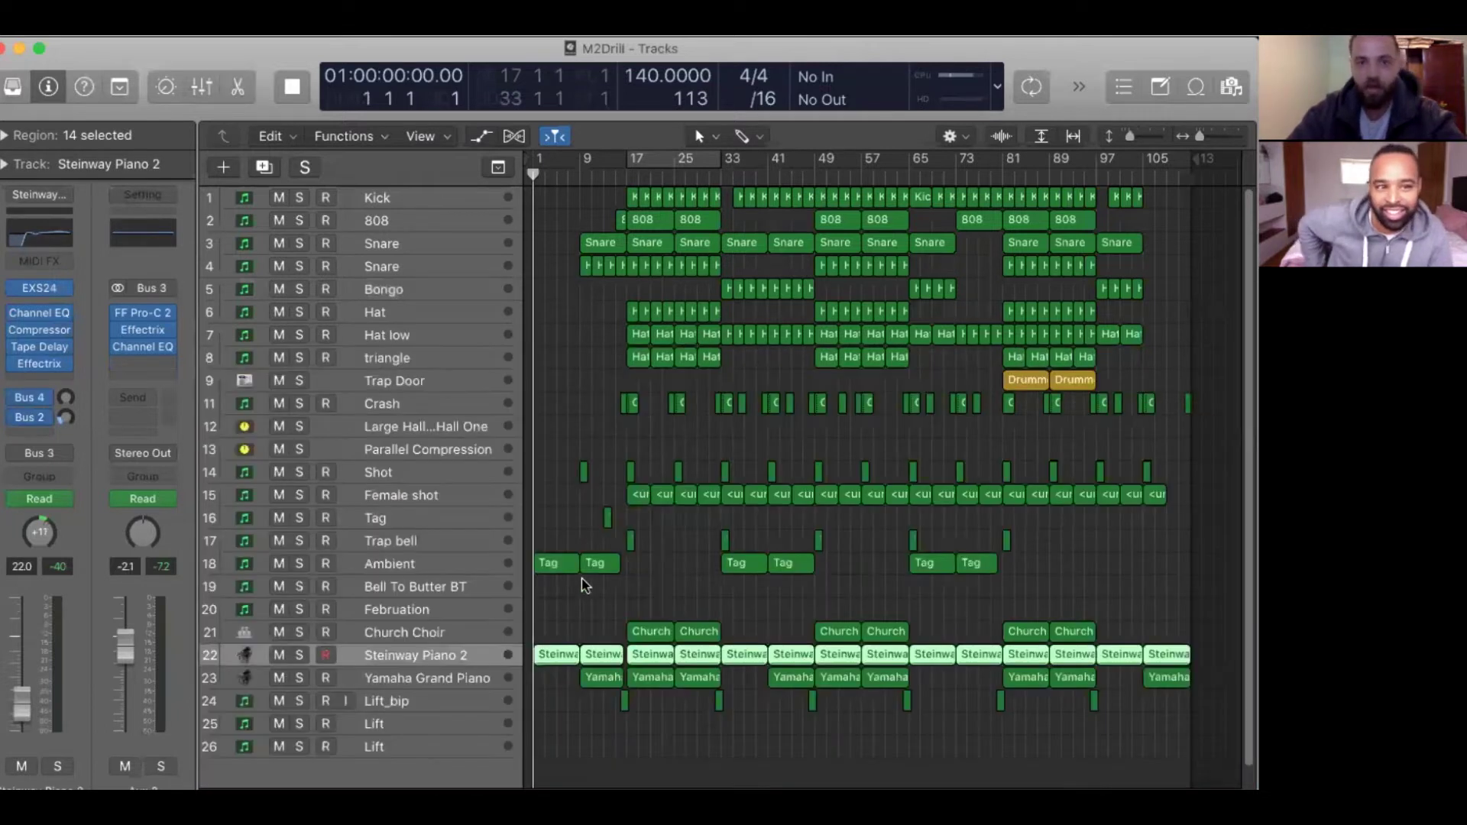
key("p")
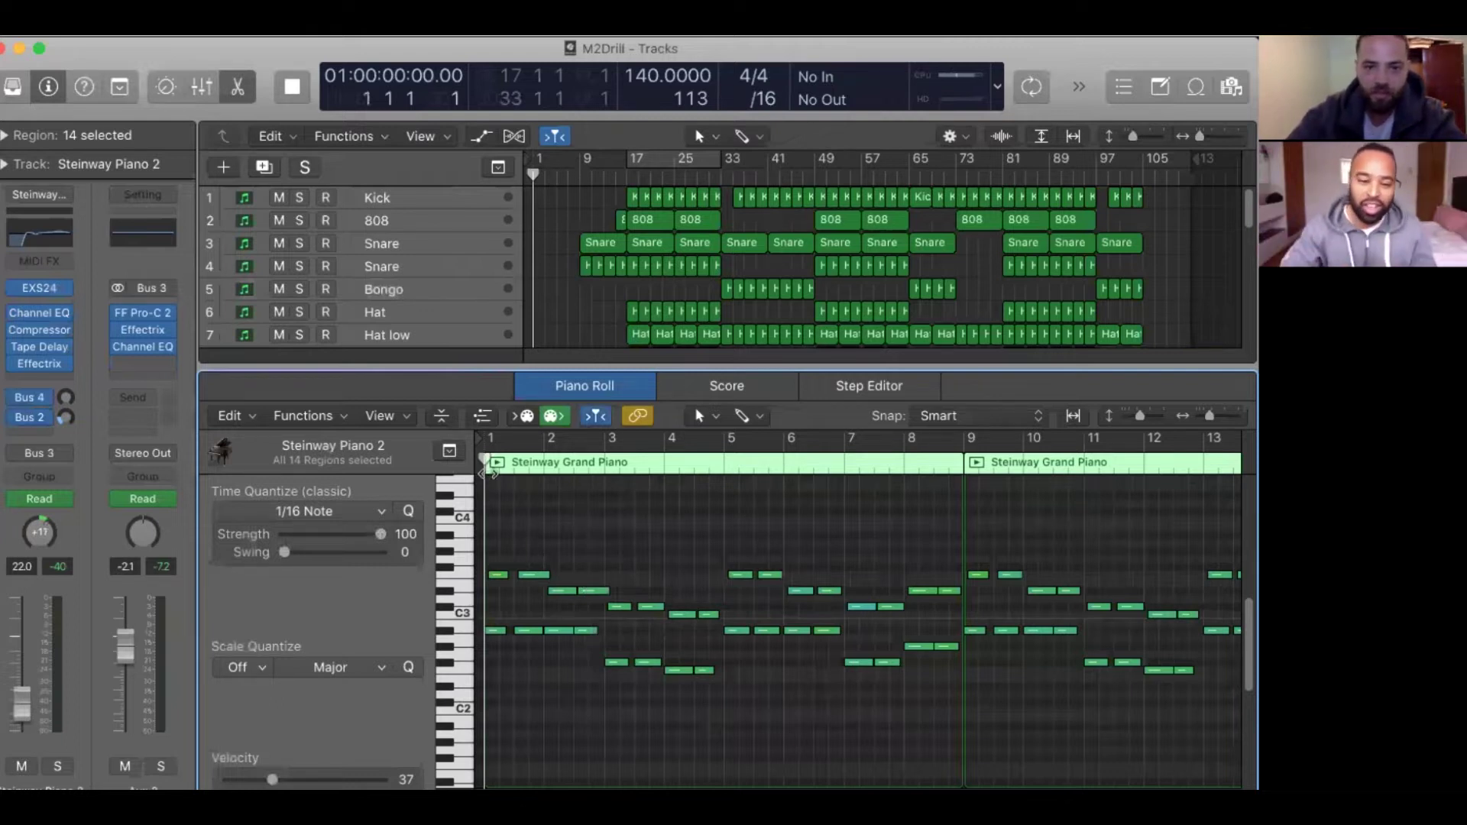
key("super+Left")
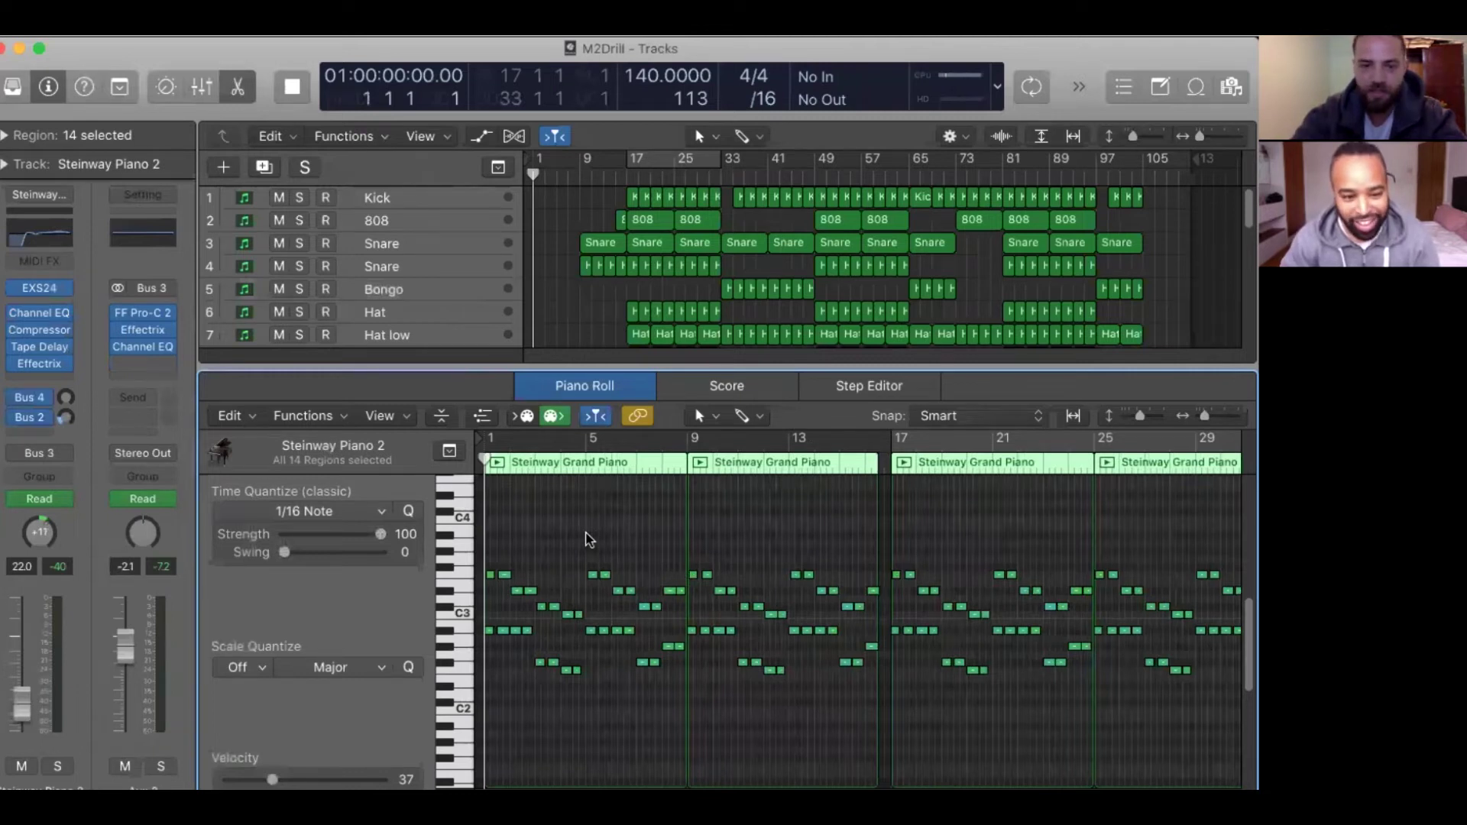
key("e")
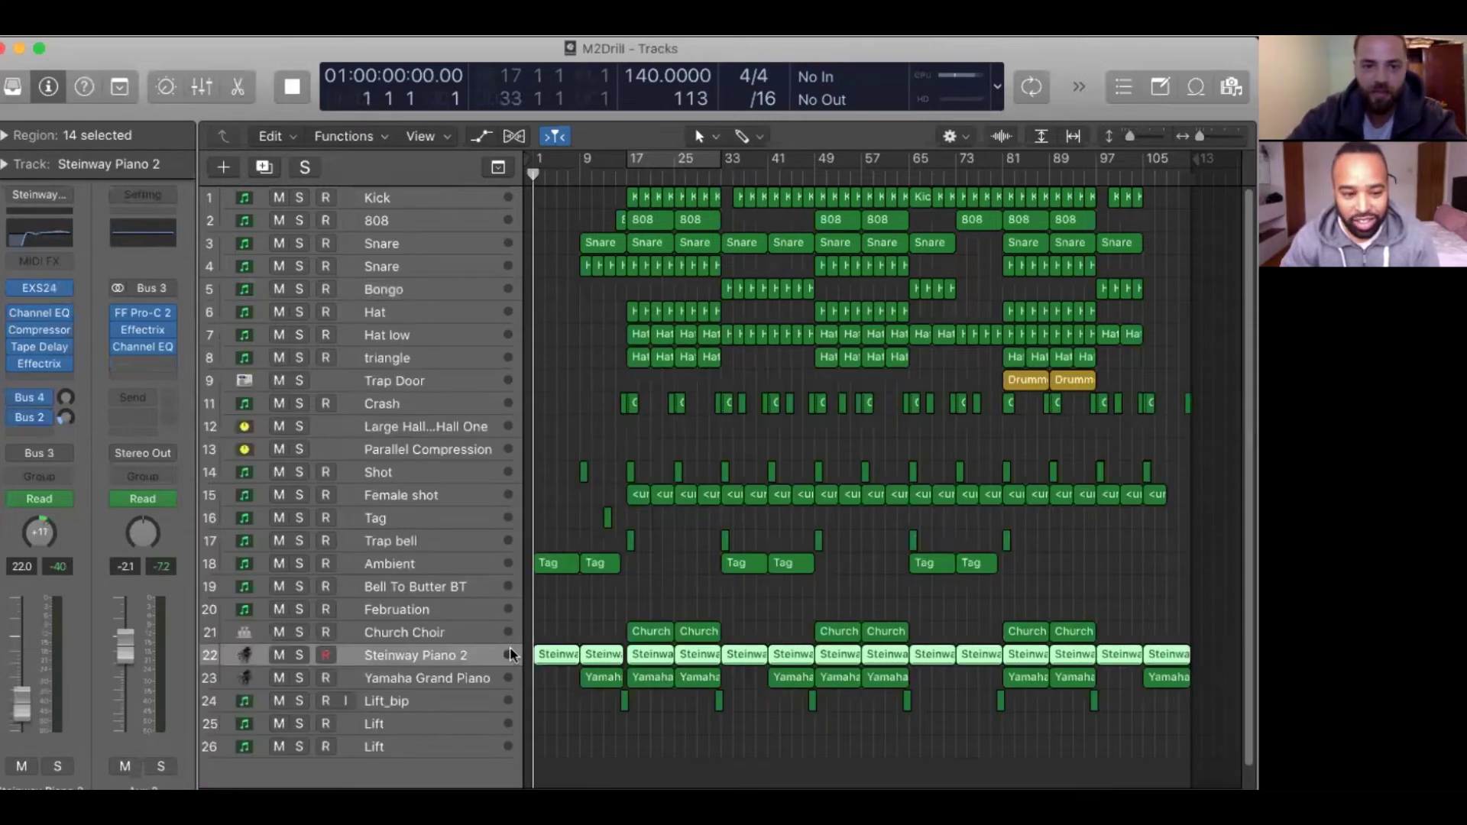
Select only the first Steinway region and show its notes zoomed in.
left_click(560, 633)
left_click(557, 655)
key("e")
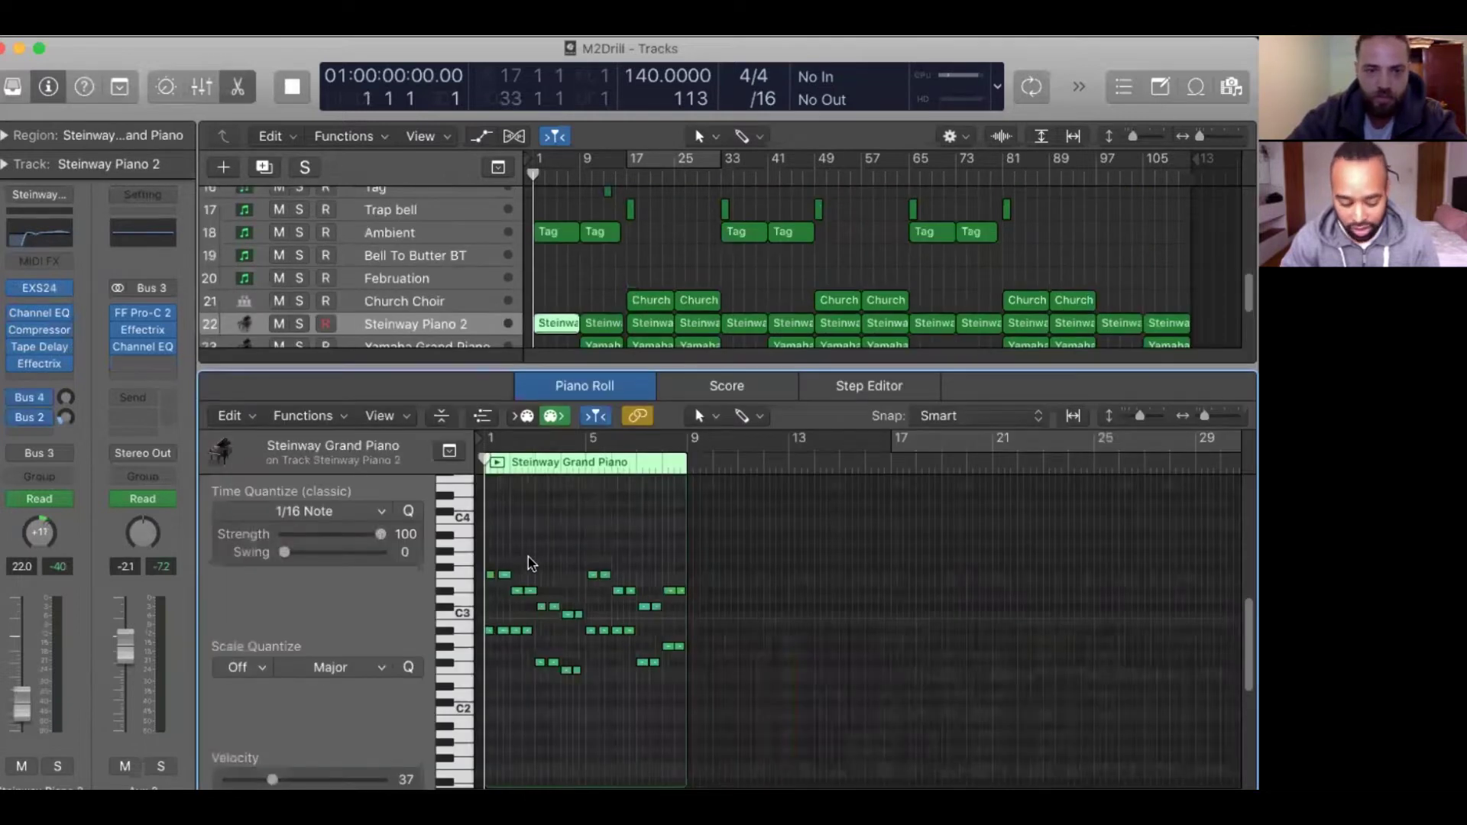
key("super+Right")
key("super+Right")
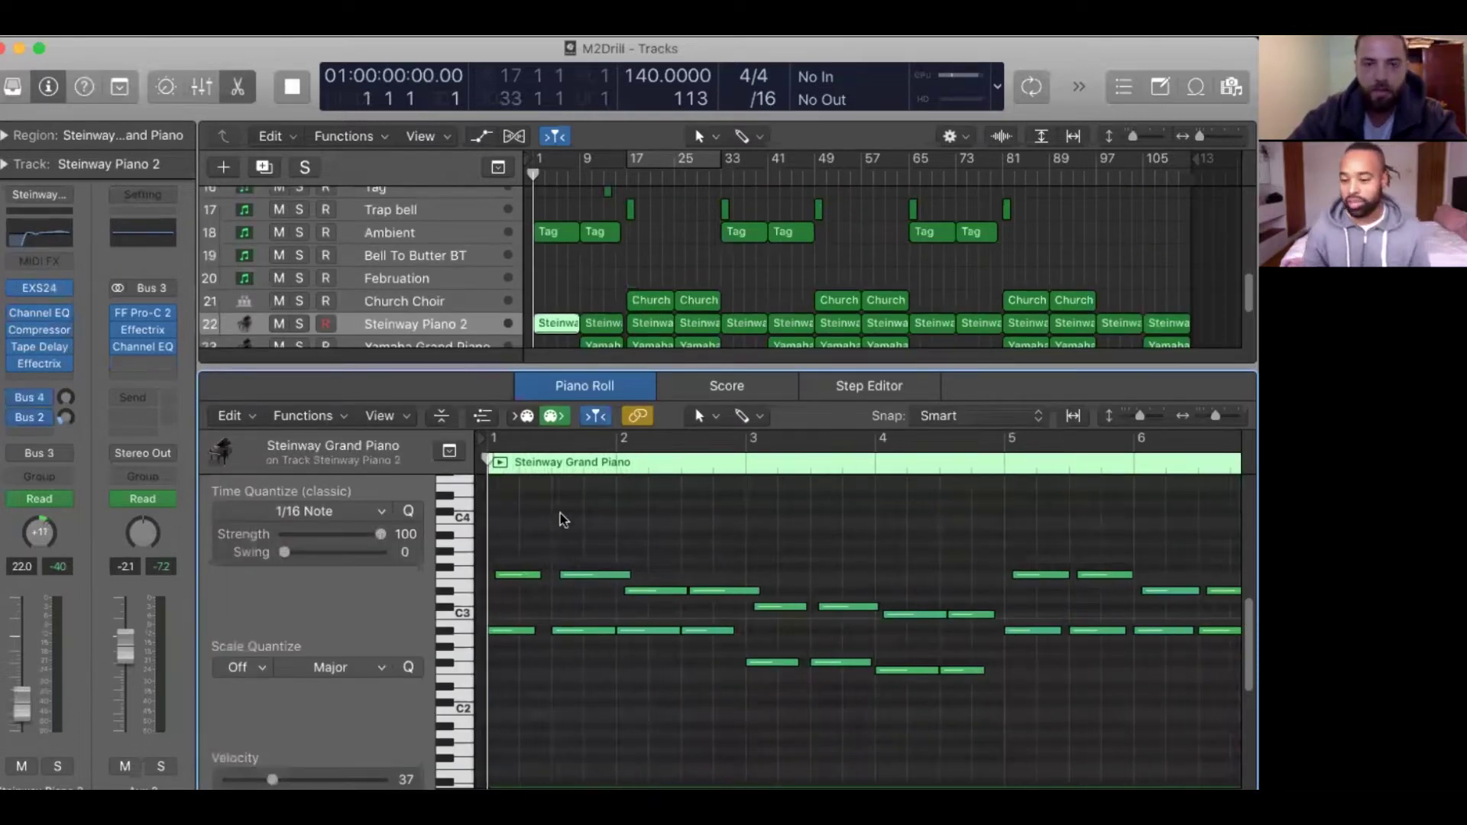
key("e")
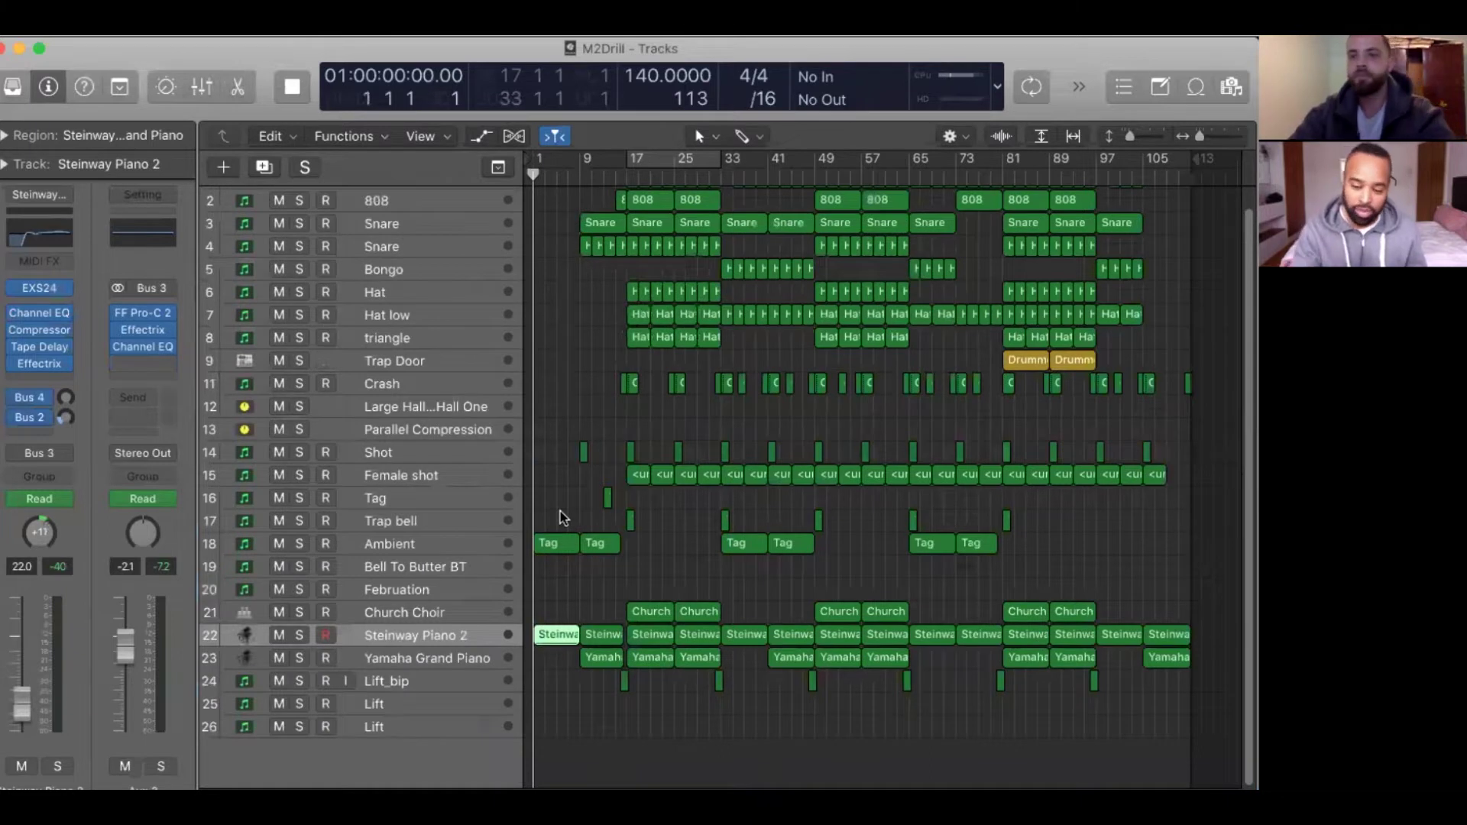
key("e")
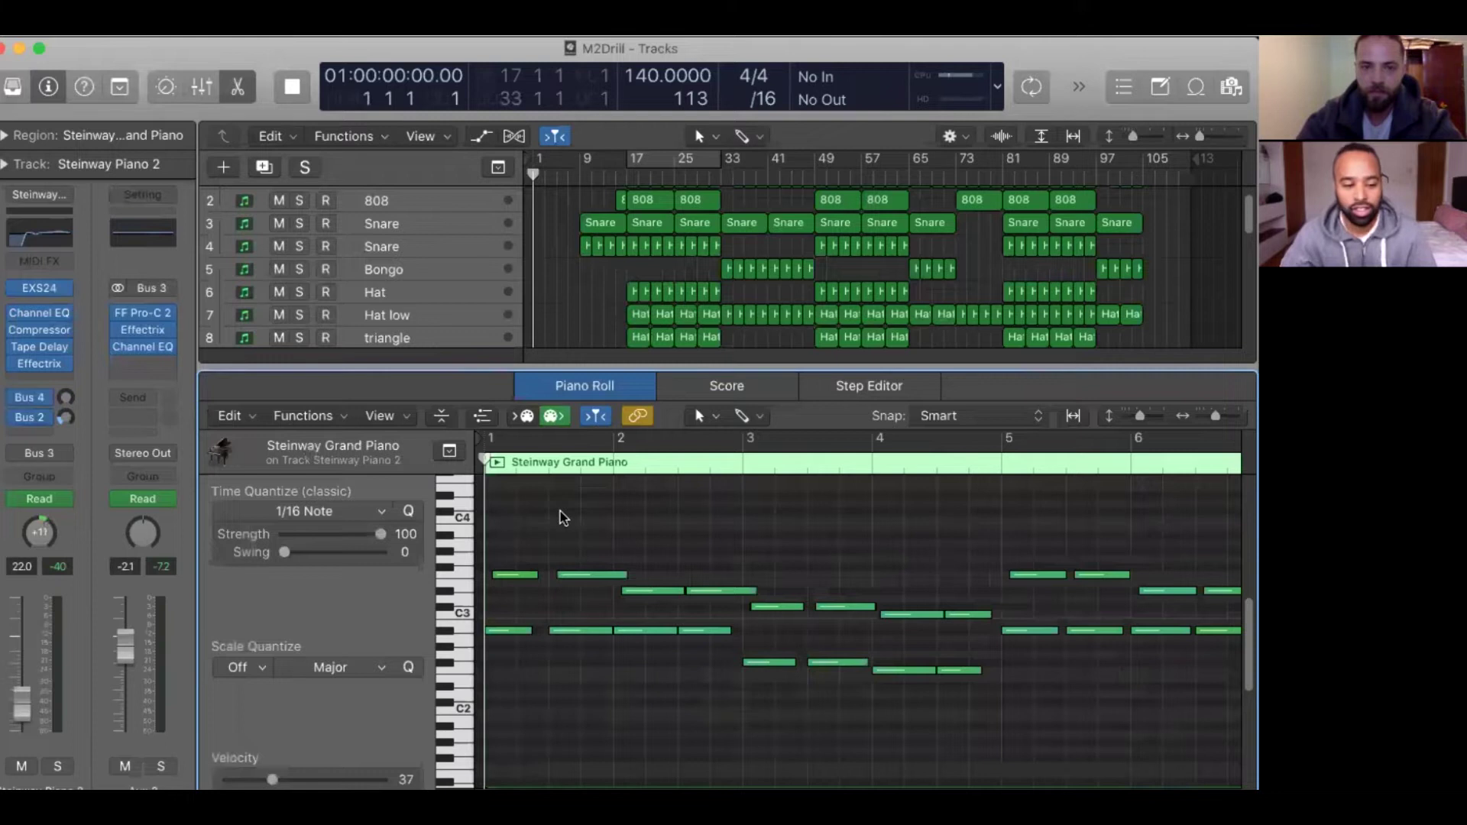
Reselect the first Steinway region and zoom out to see all its notes.
scroll(561, 311, "down", 8)
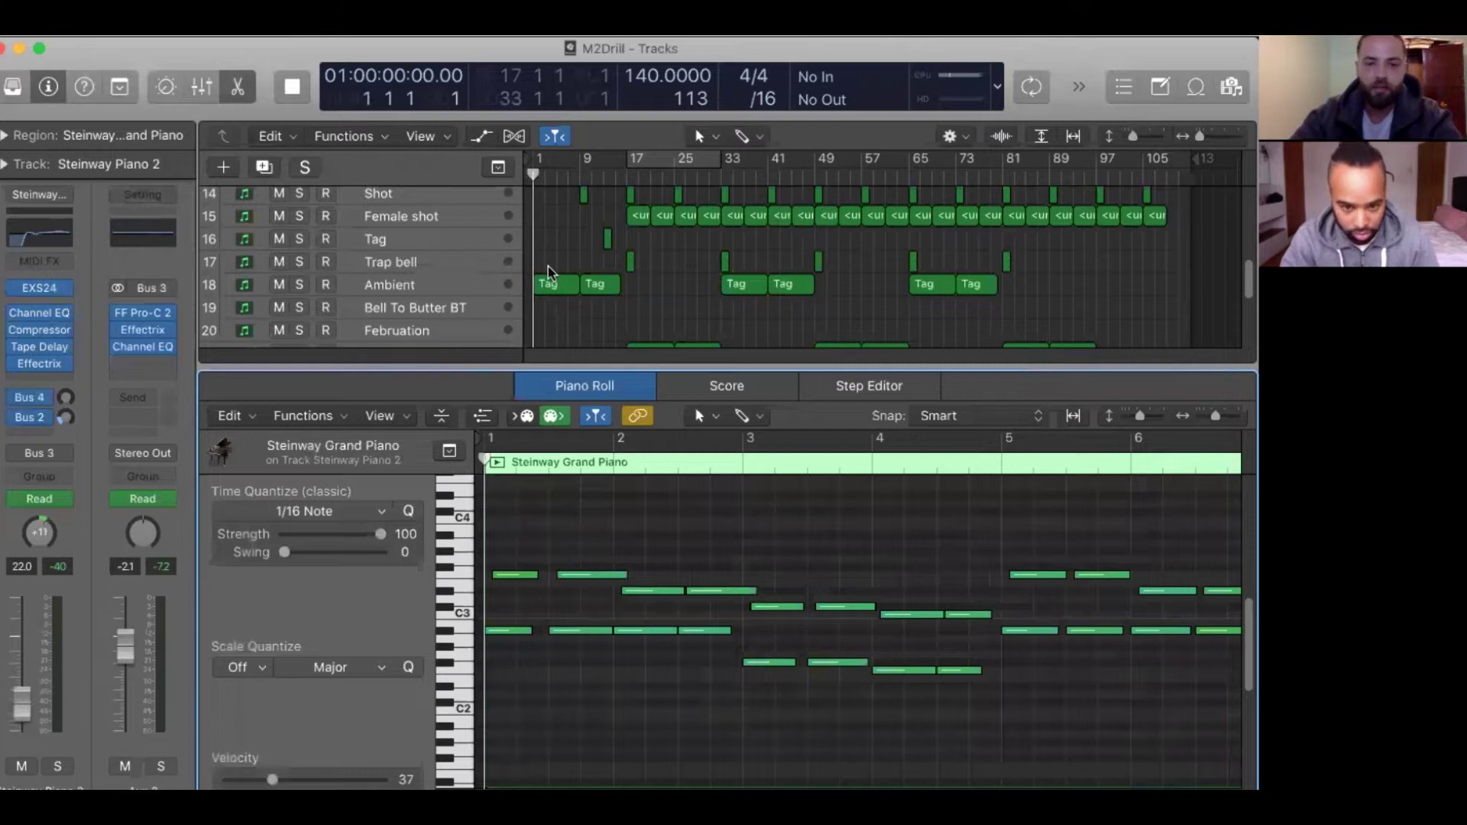
scroll(548, 272, "down", 6)
scroll(550, 274, "up", 1)
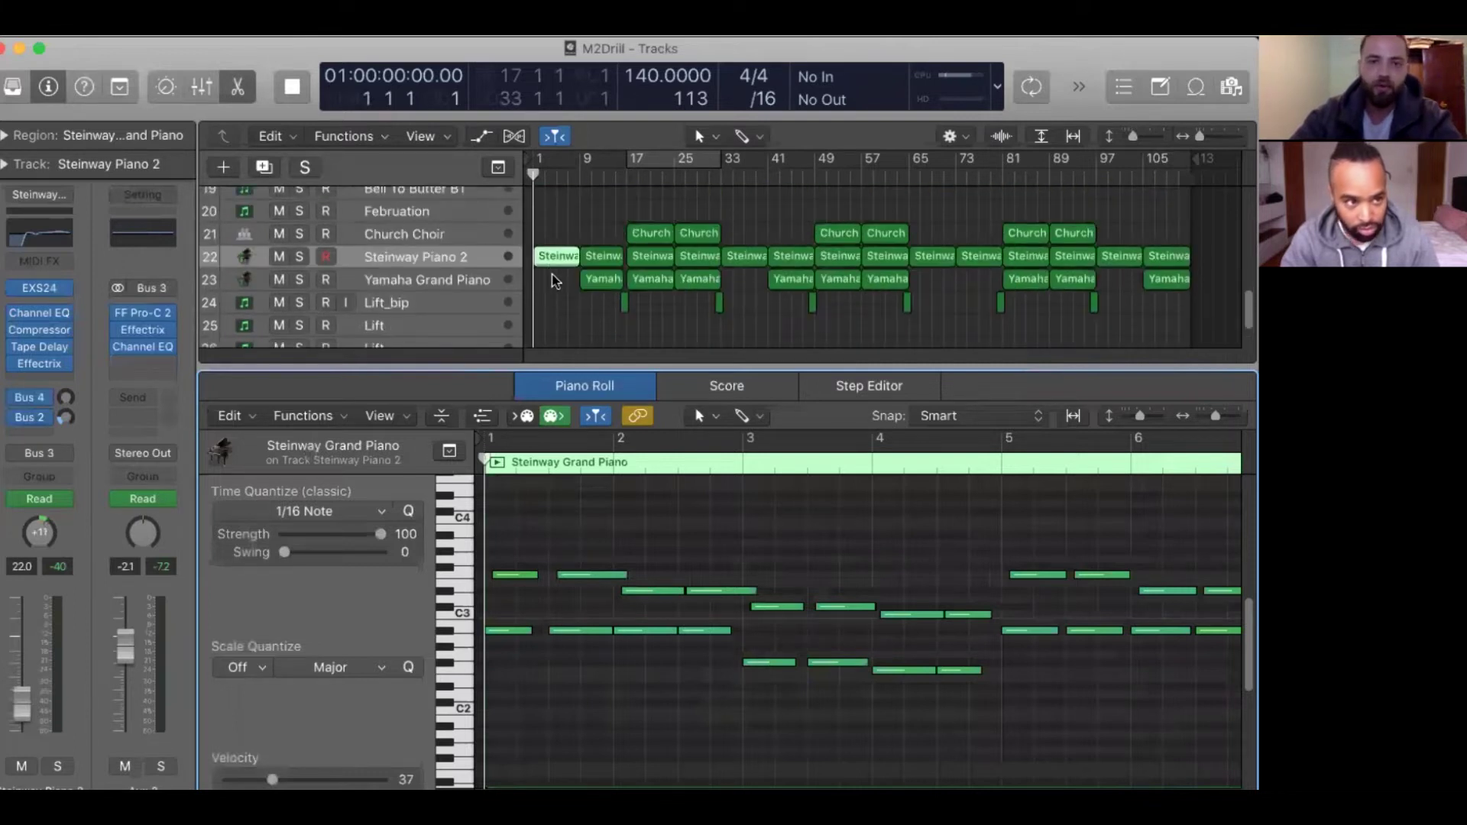
left_click(561, 293)
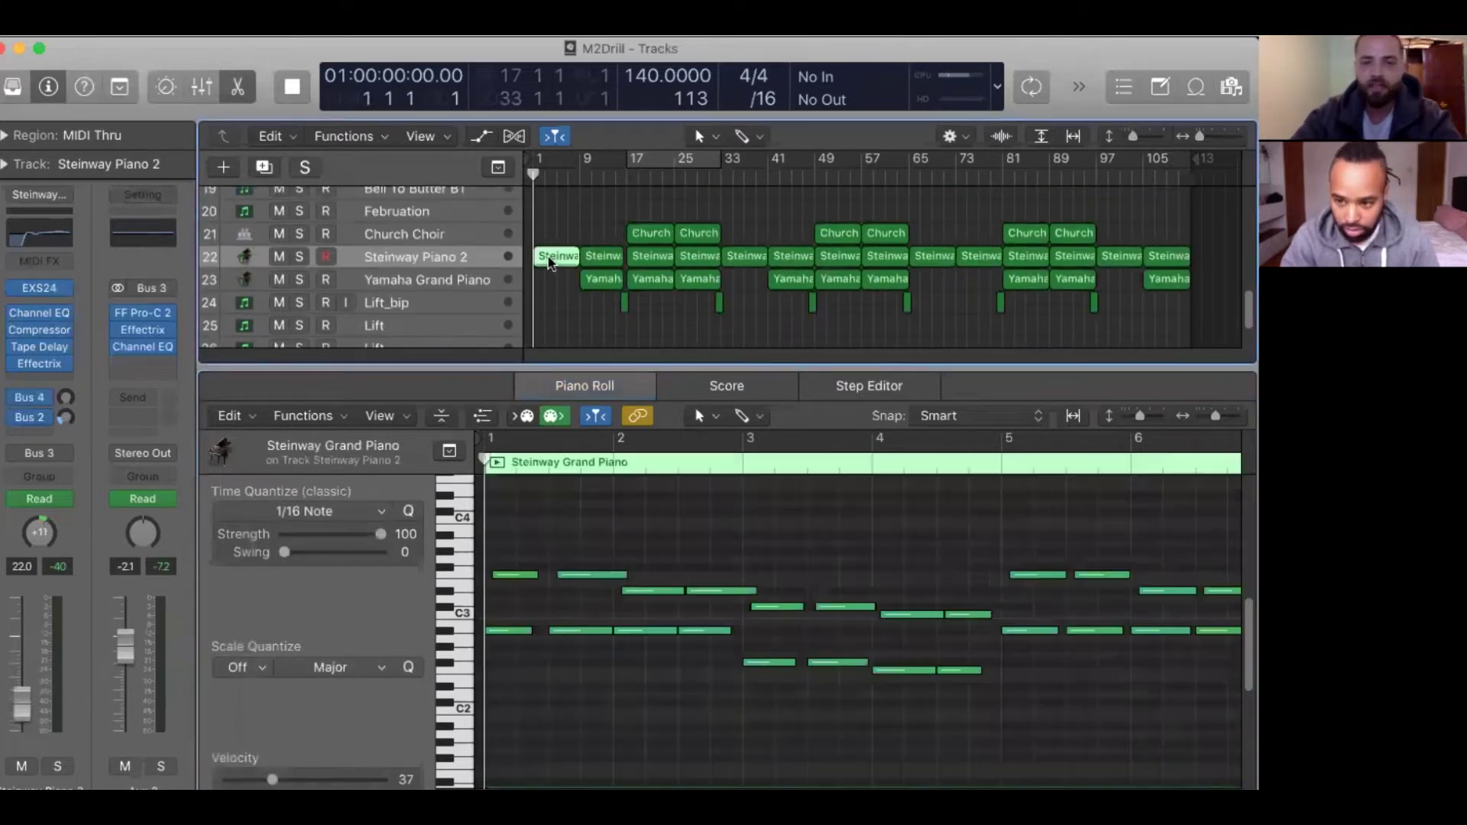
left_click(551, 259)
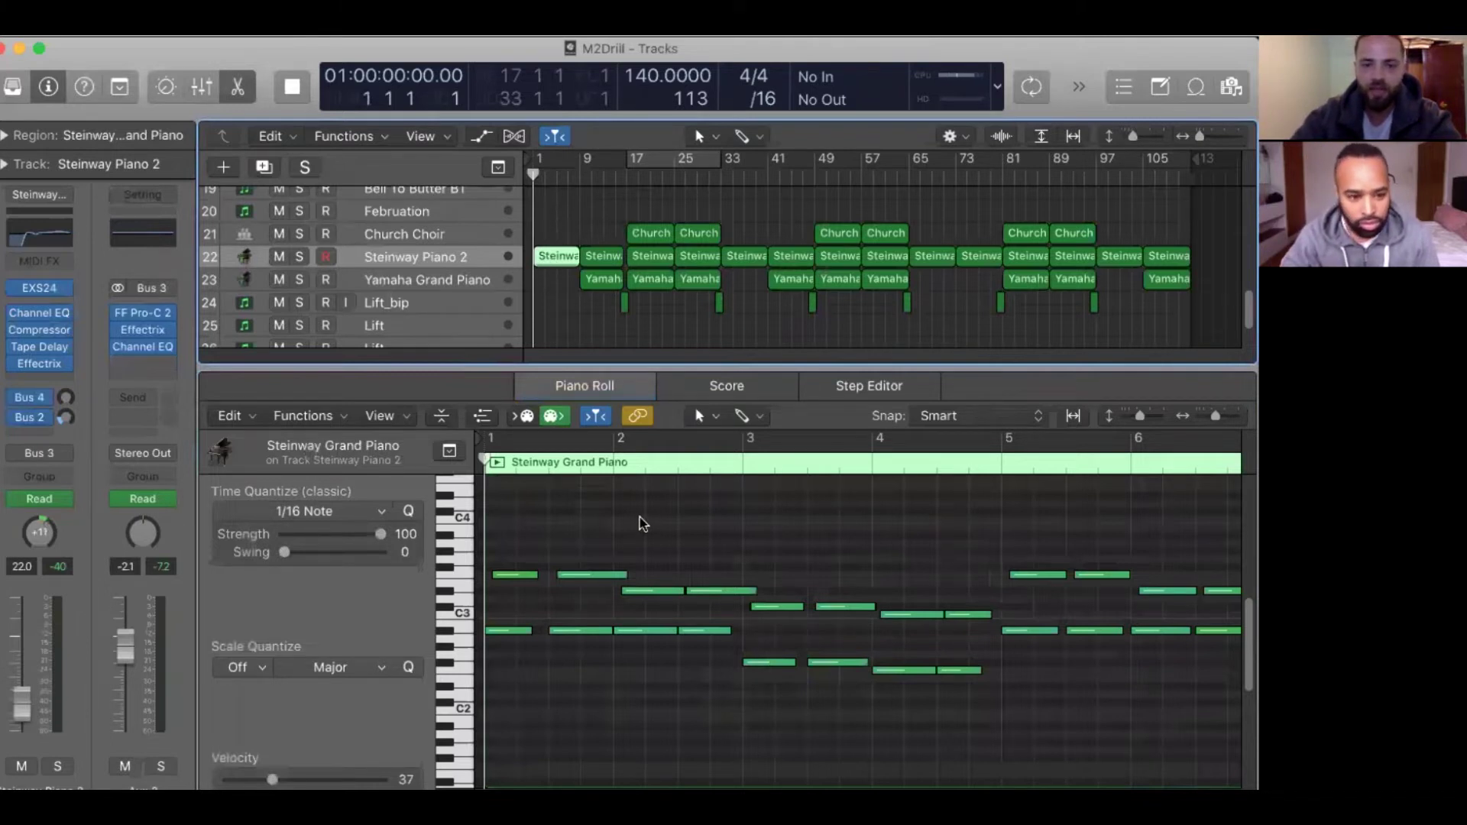
key("super+Left")
key("super+Left")
key("super+Left")
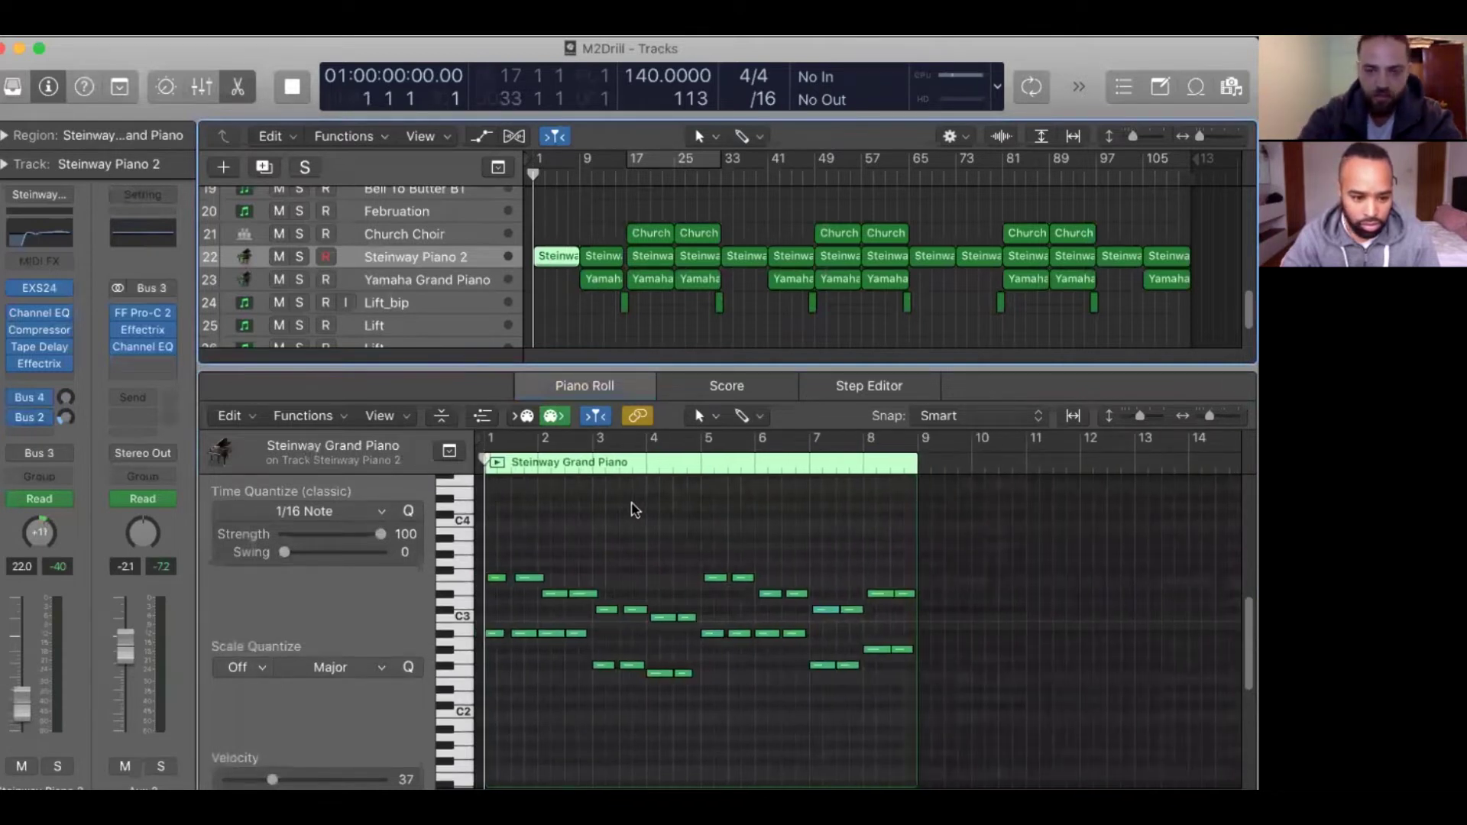
Play with Steinway Piano 2 soloed and open its EXS24 sampler.
key("space")
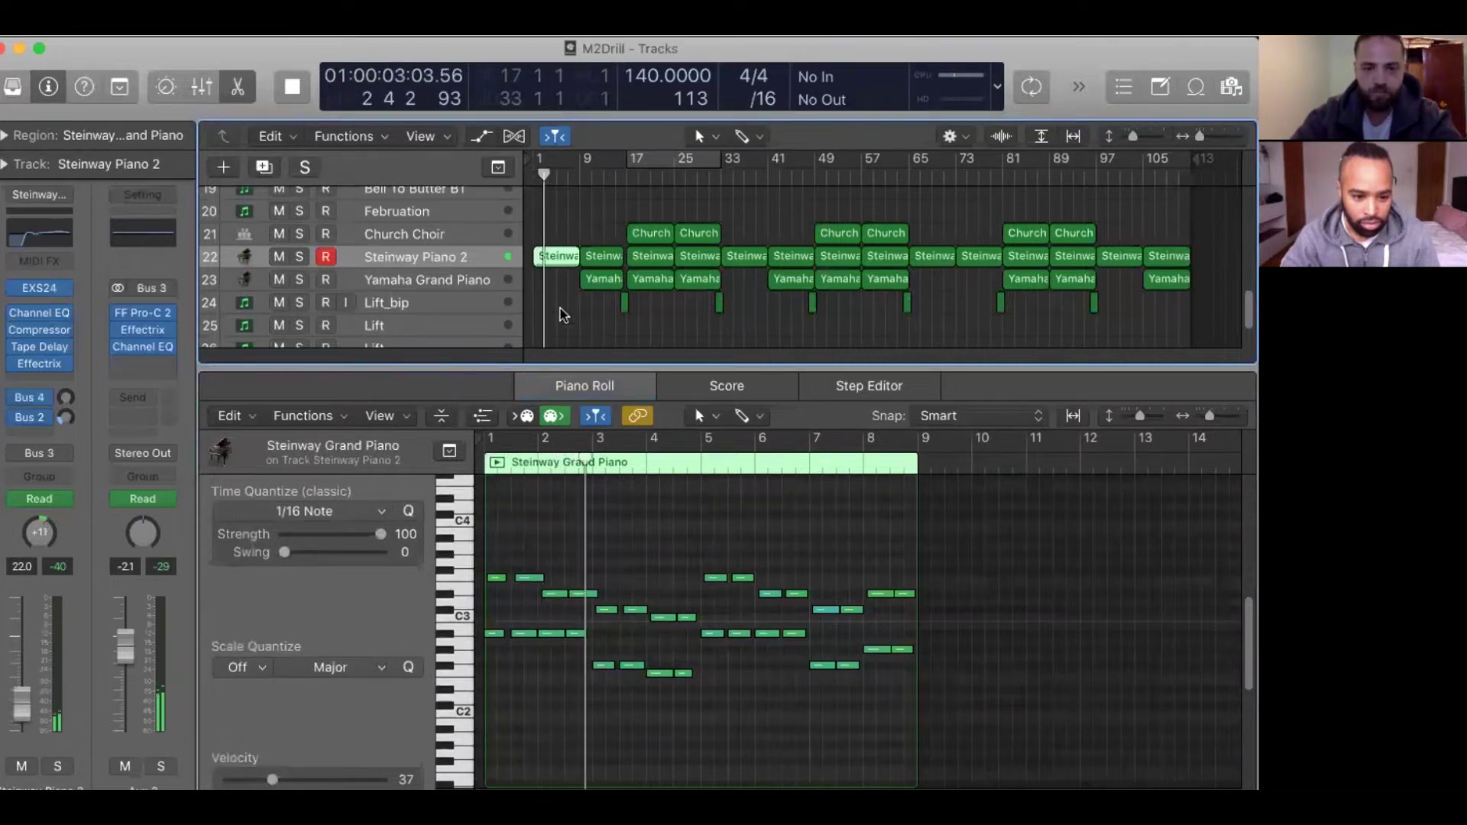
key("s")
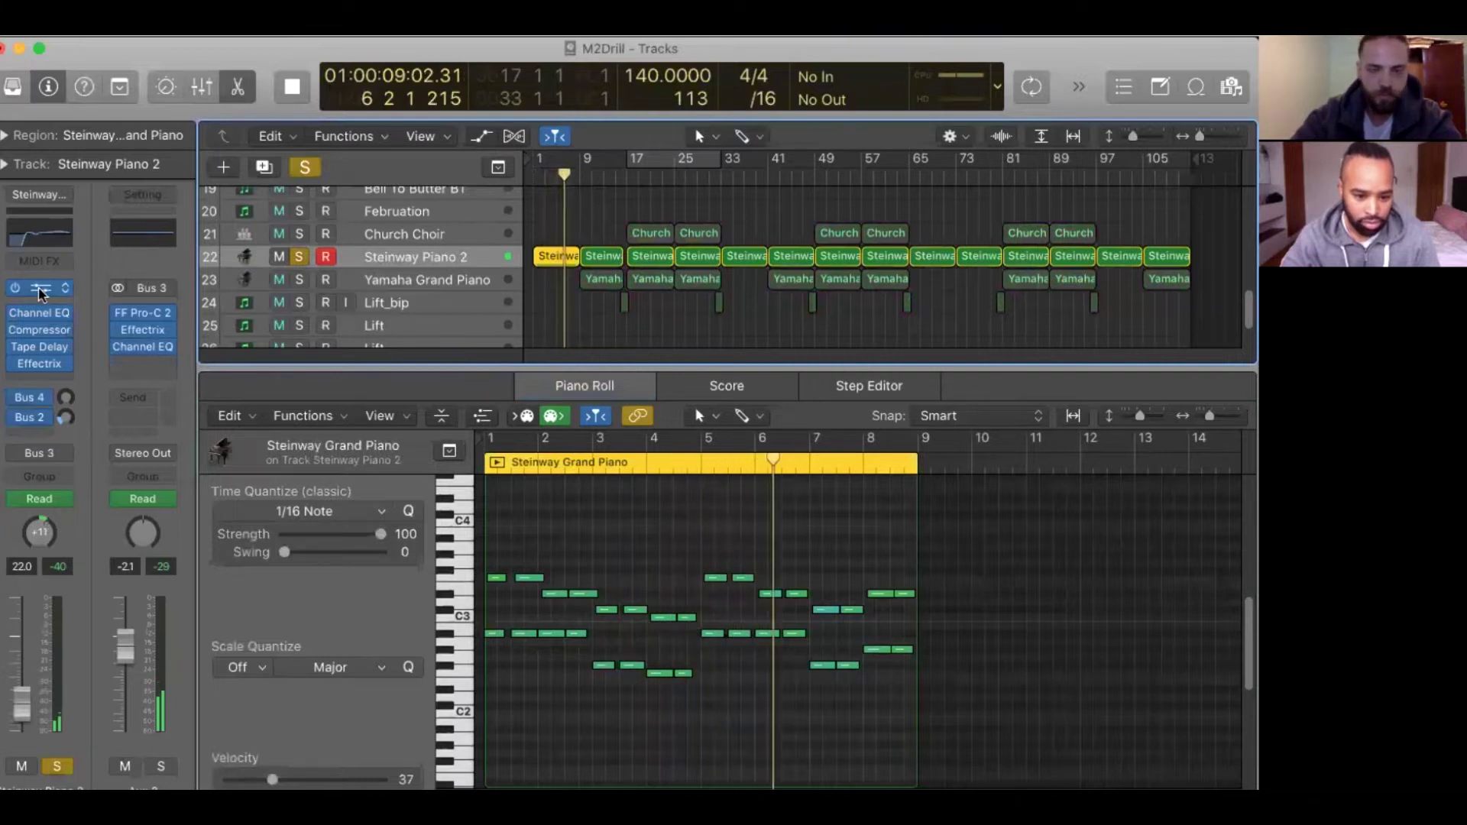
mouse_move(42, 293)
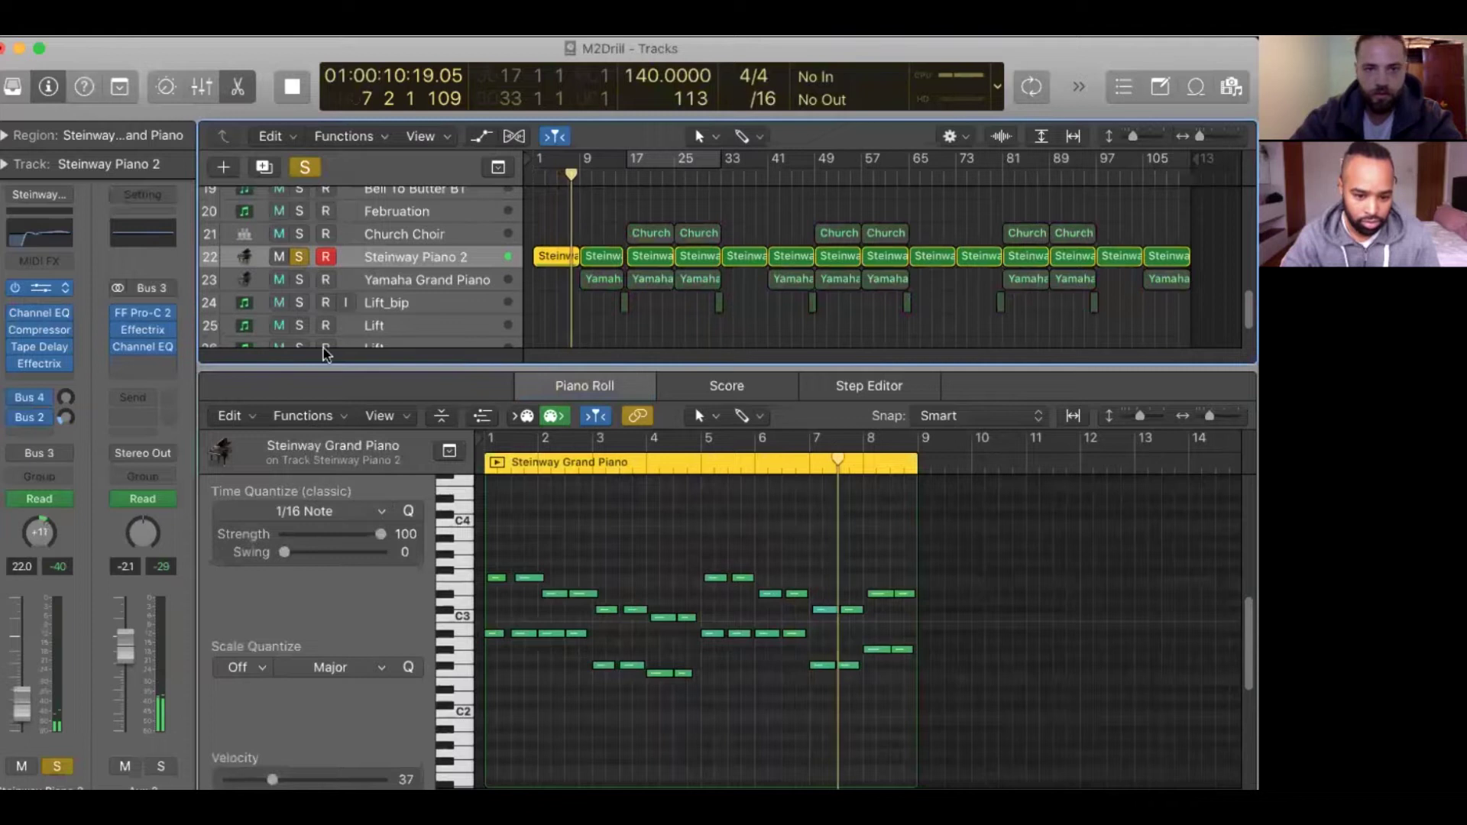
key("v")
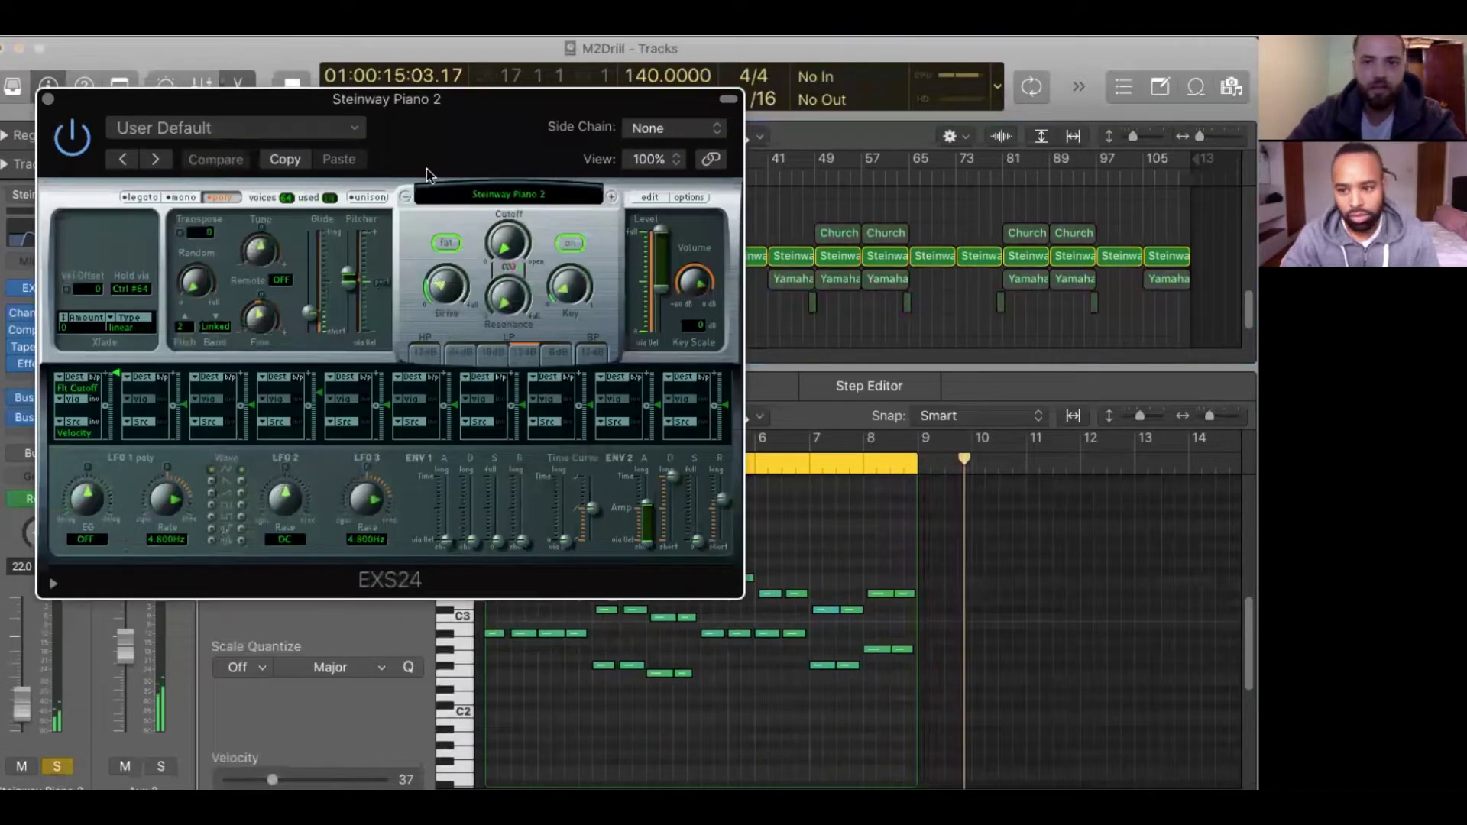
Unsolo the piano track and reposition the EXS24 sampler window.
key("s")
key("s")
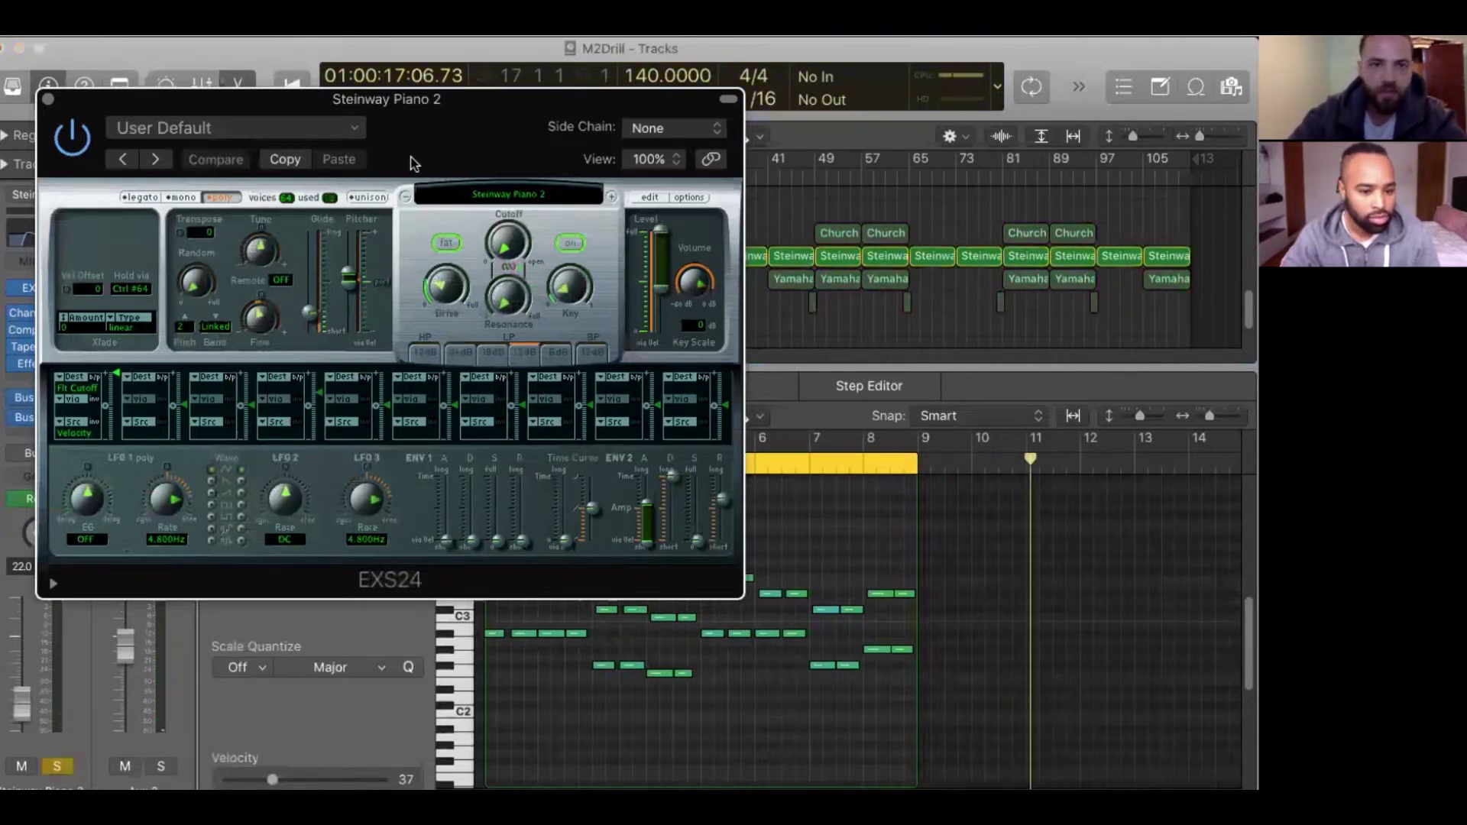
left_click_drag(403, 169, 407, 182)
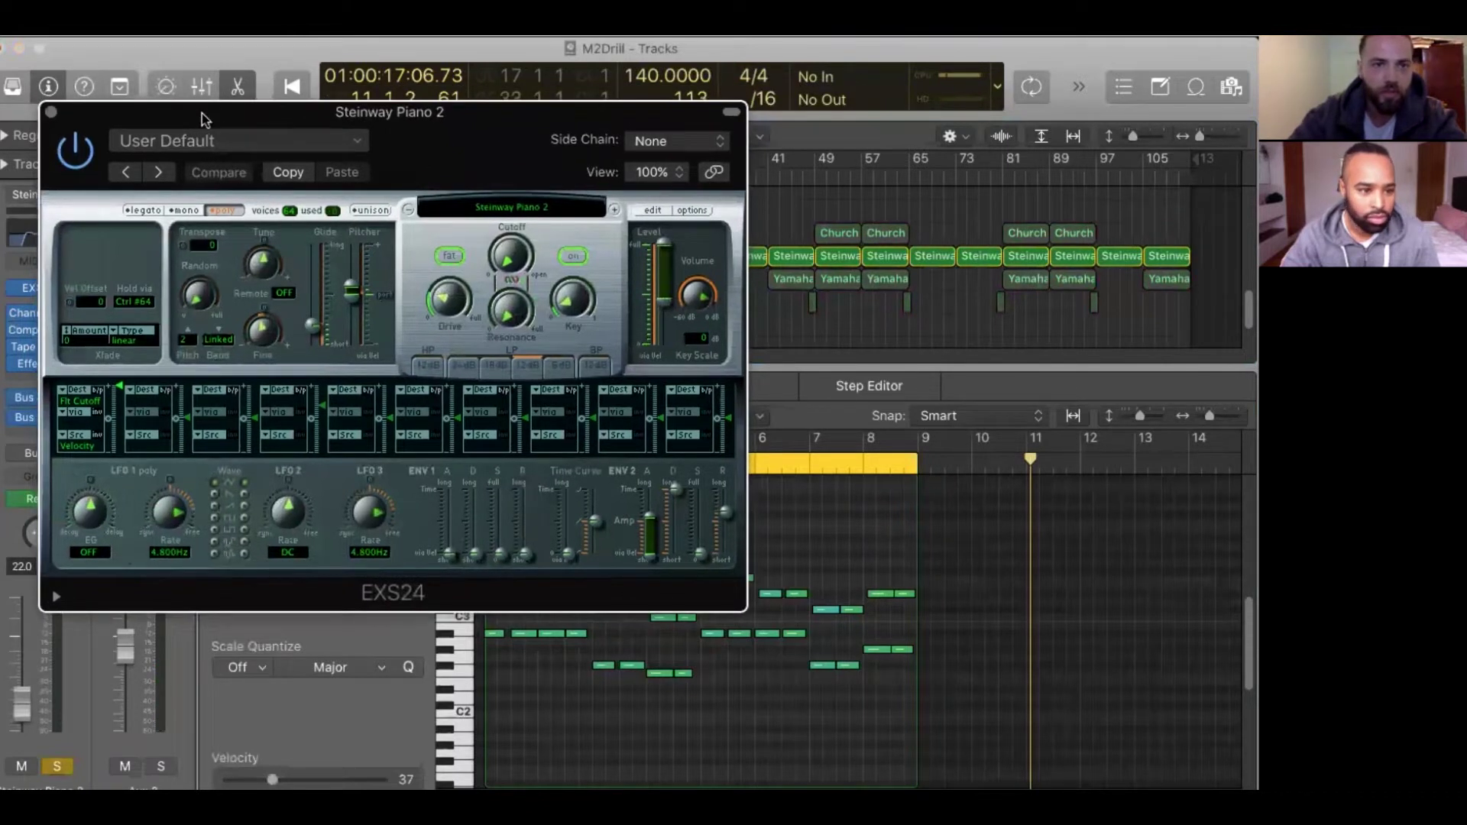
left_click_drag(202, 119, 222, 132)
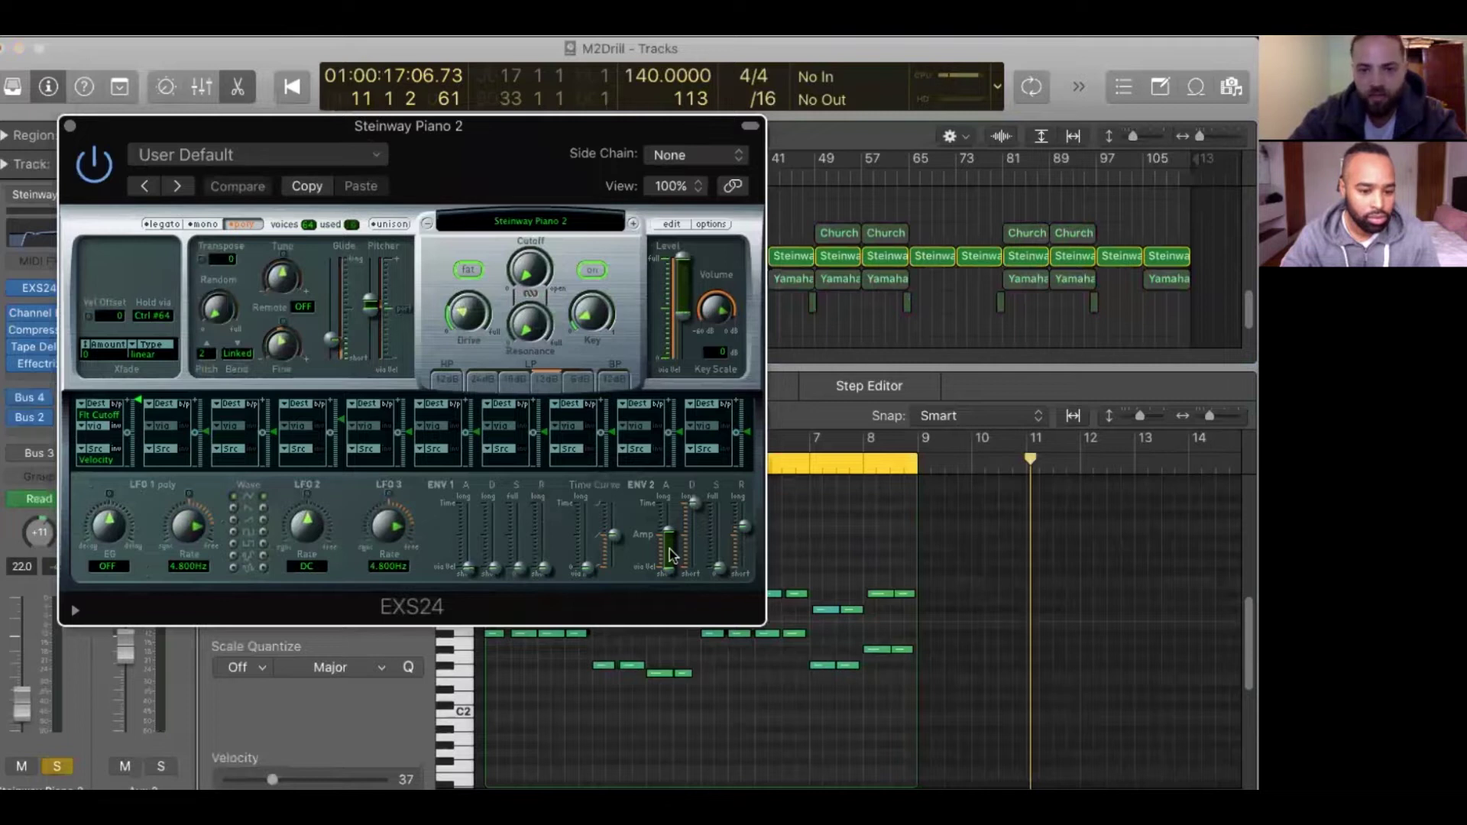
Adjust the ENV2 amp attack time and audition the piano from the song start.
left_click_drag(670, 539, 670, 529)
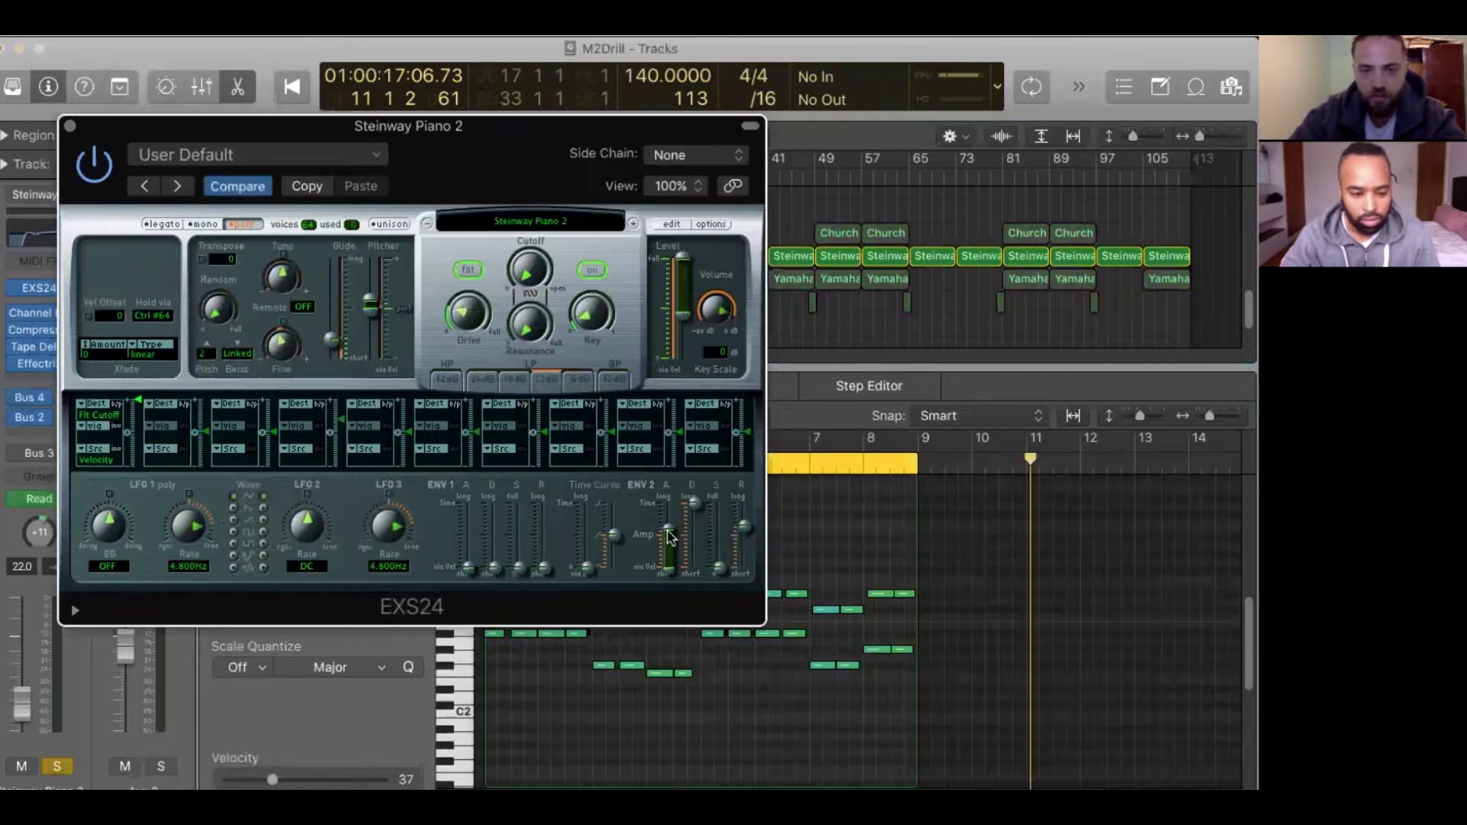
key("Return")
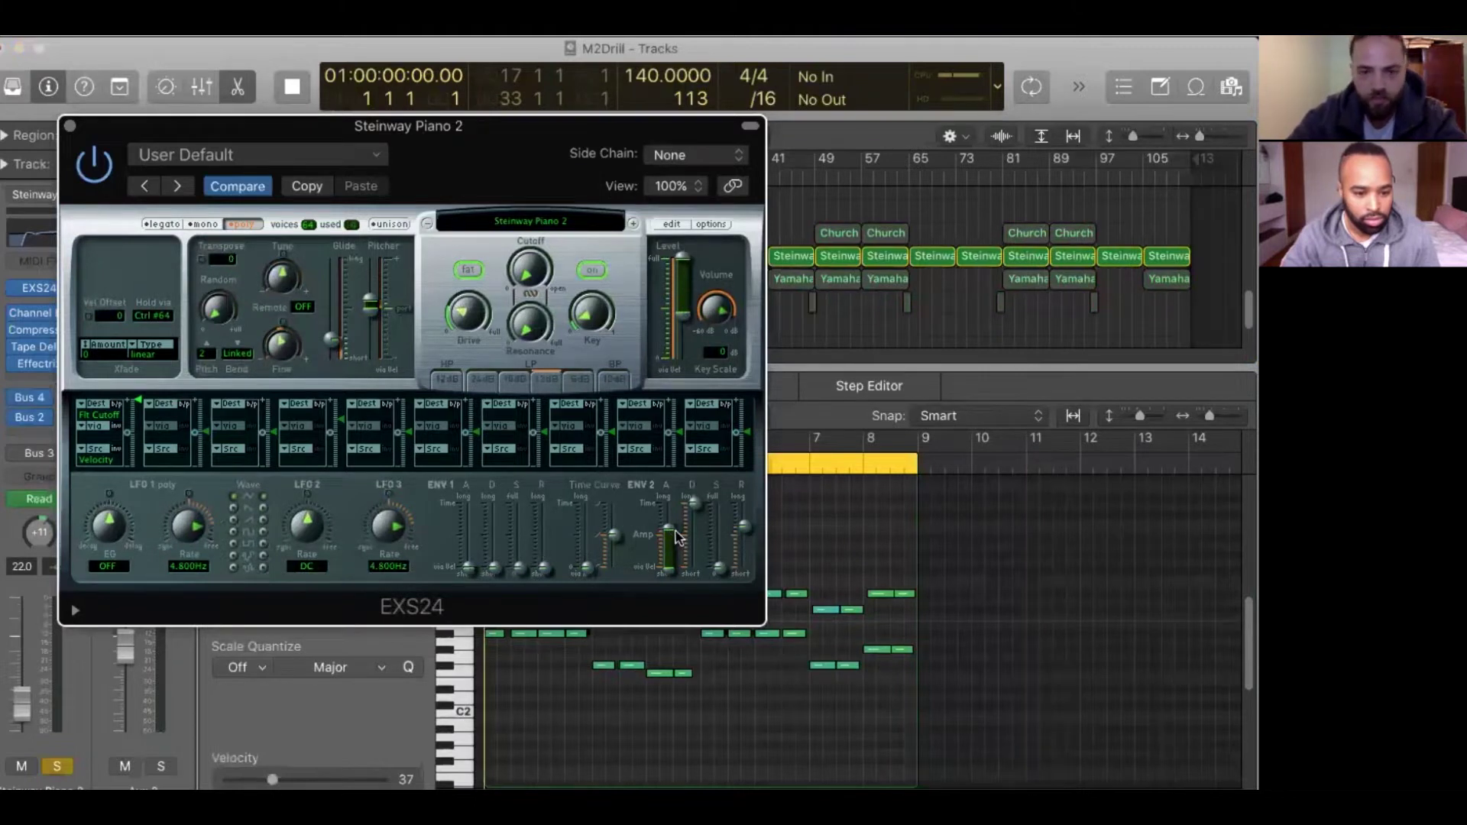
key("space")
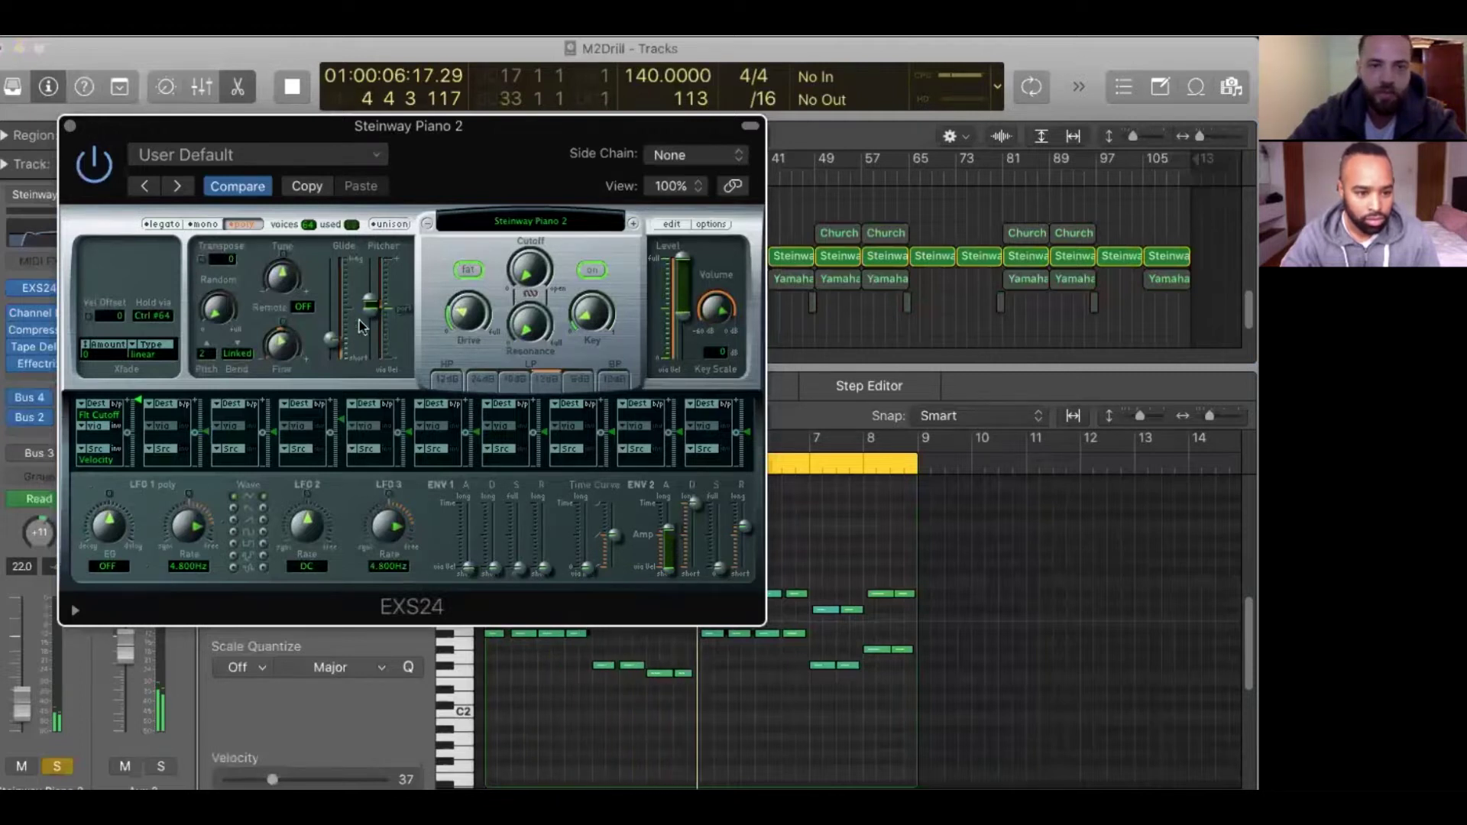
key("space")
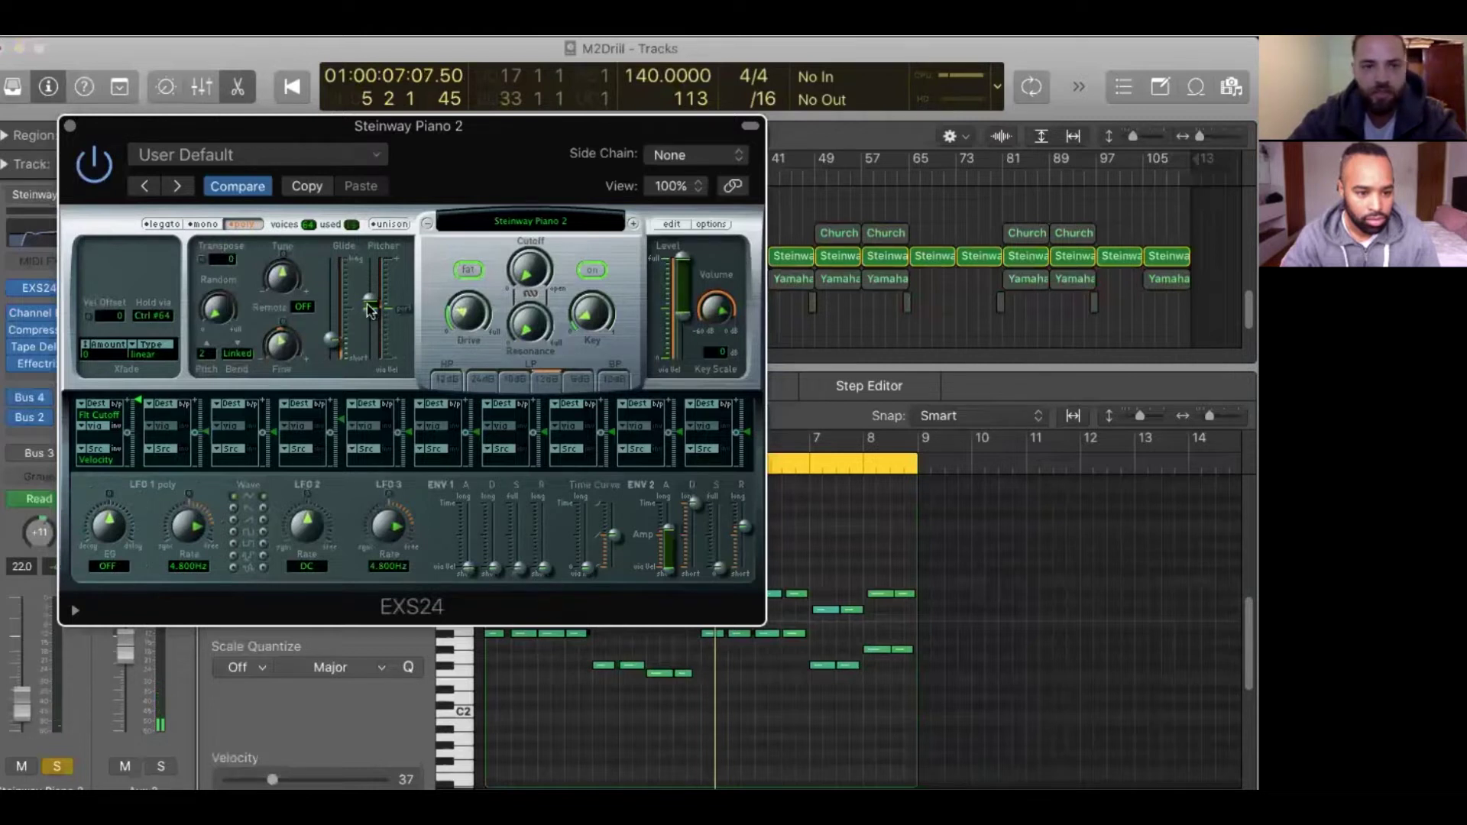
mouse_move(369, 304)
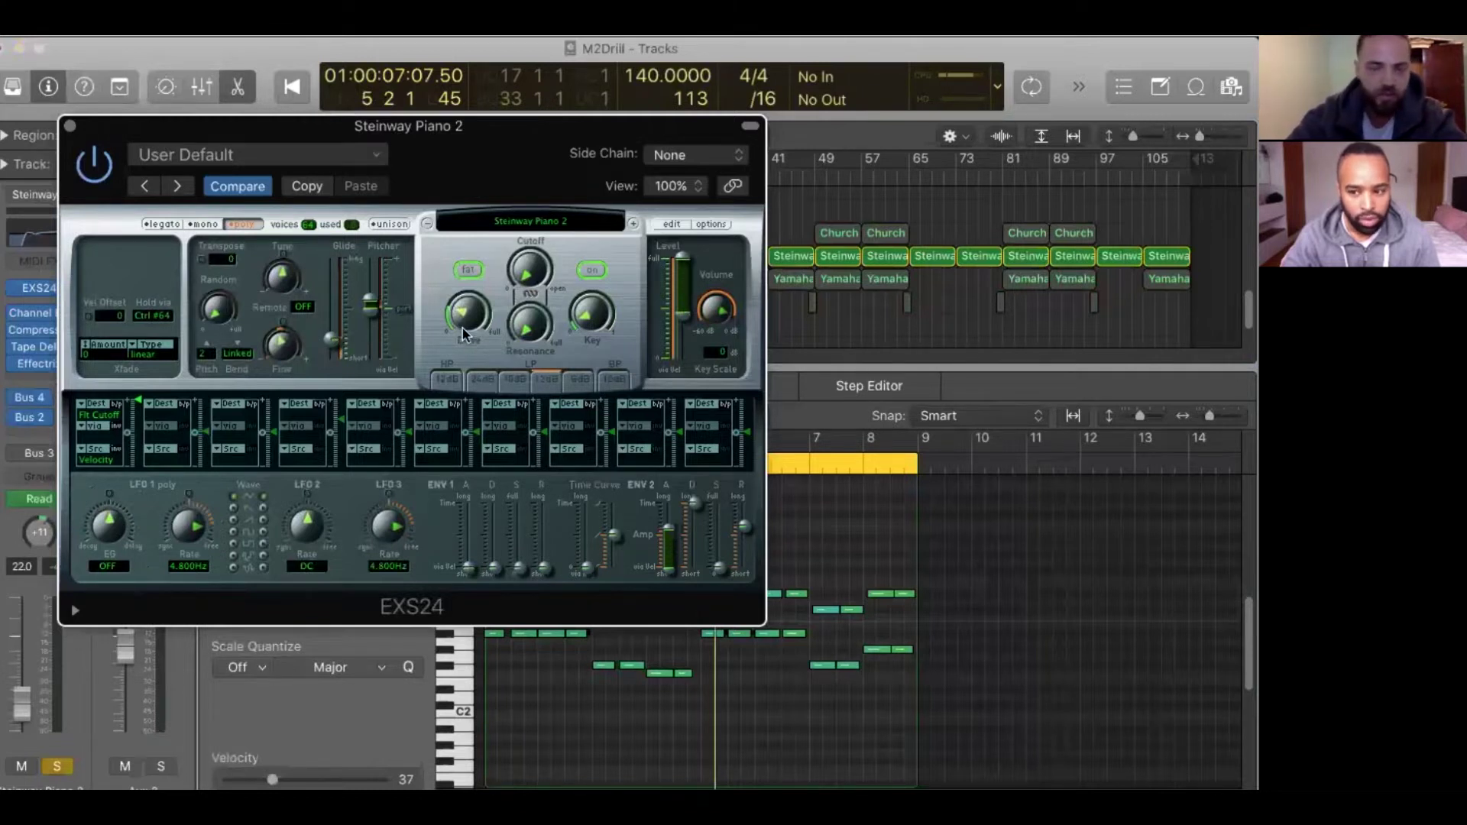
key("Return")
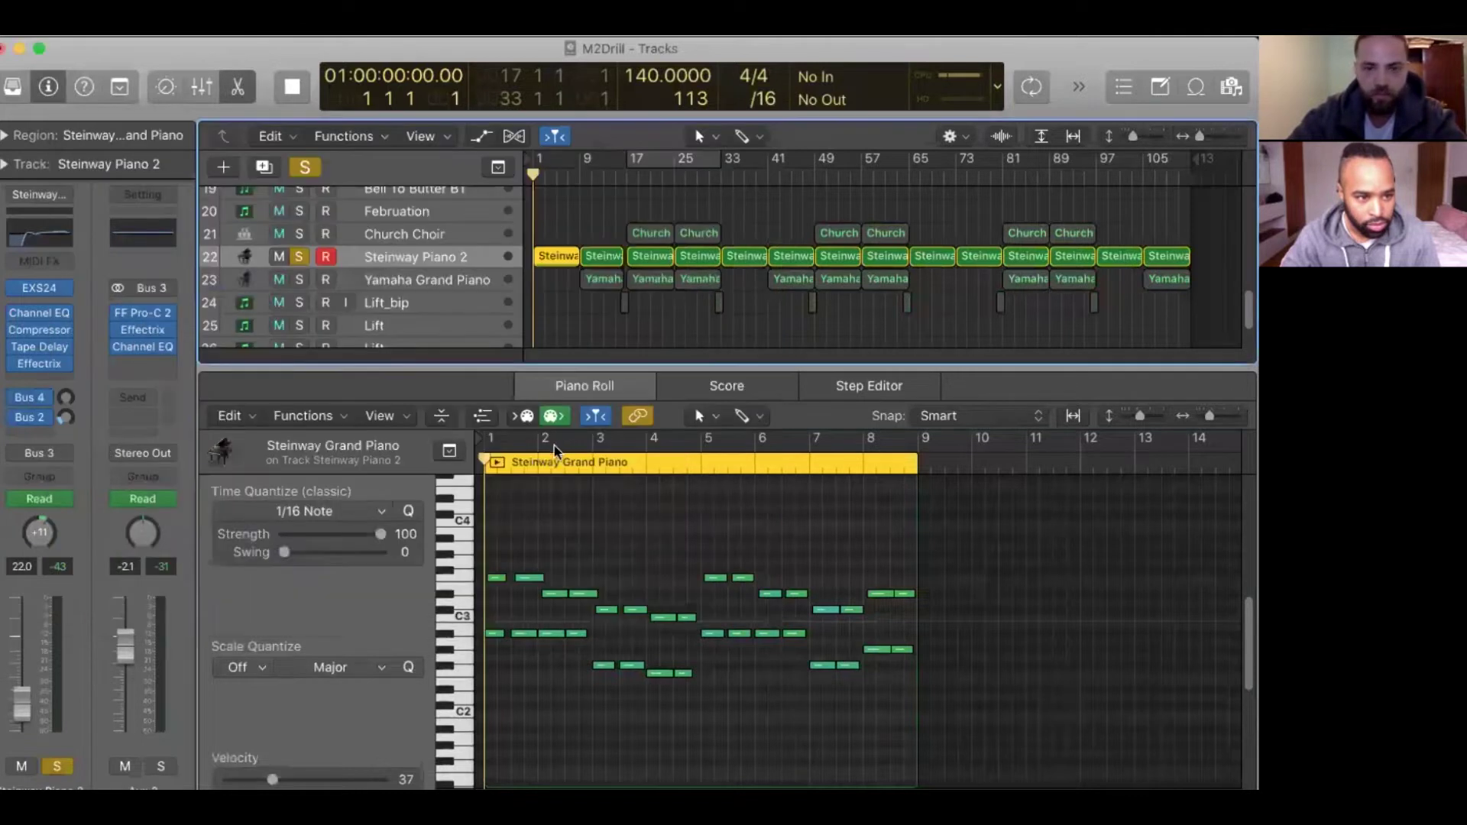
Close the EXS24 window and note editor, and unsolo Steinway Piano 2.
left_click(70, 125)
key("e")
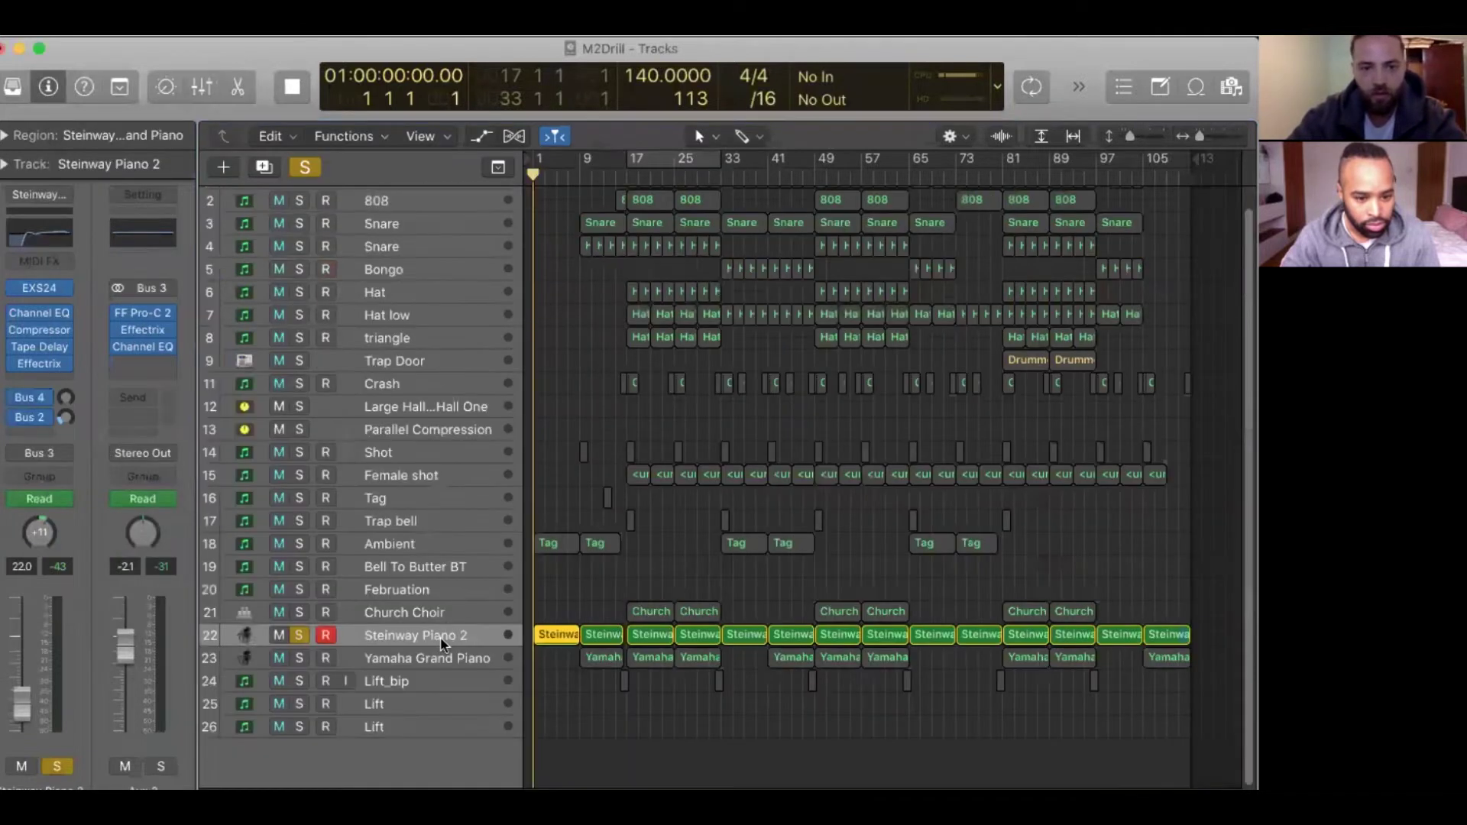
key("s")
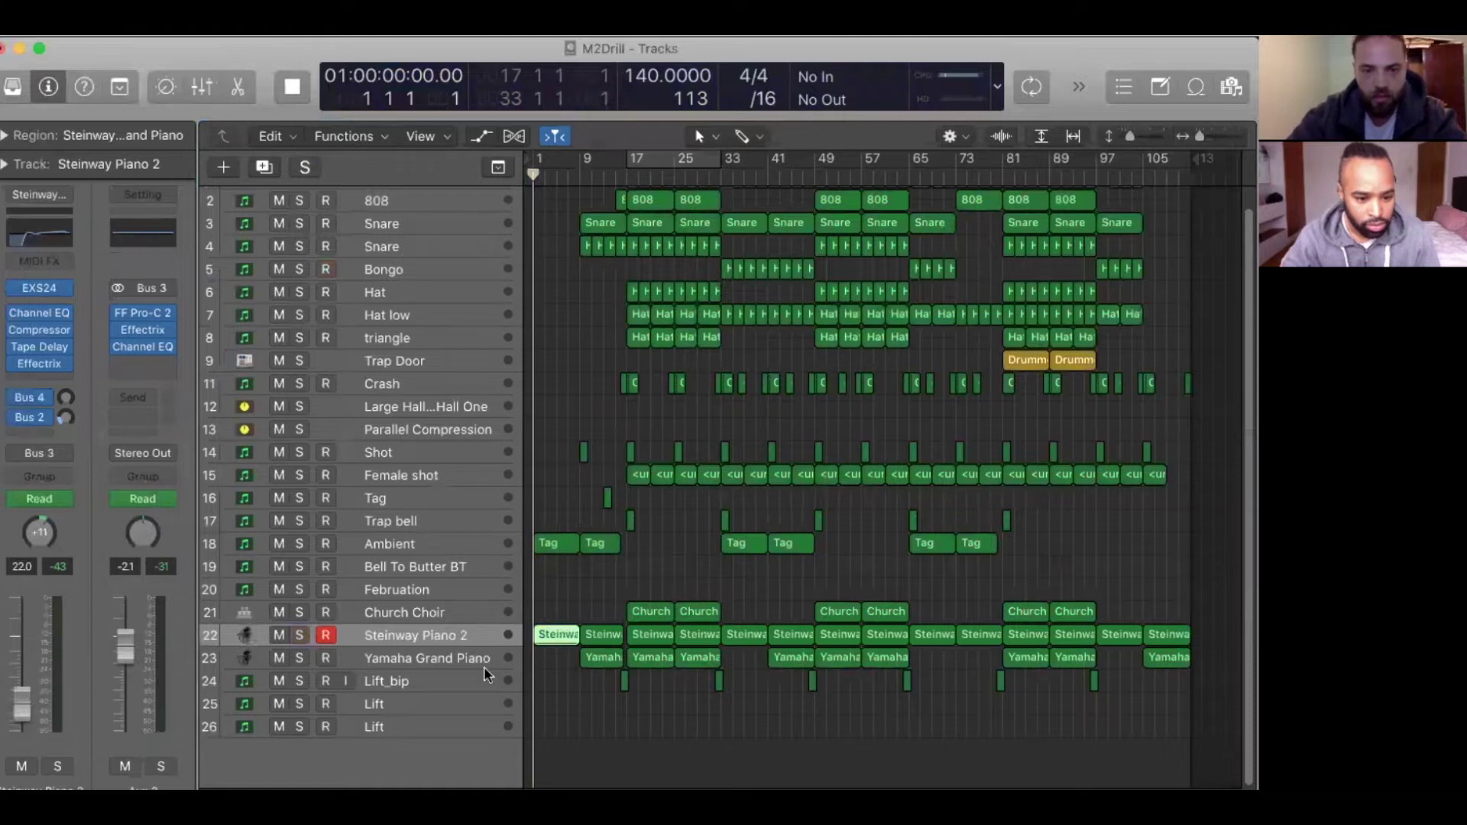
Select all nine Yamaha Grand Piano regions and show their notes in the Piano Roll.
left_click(595, 661)
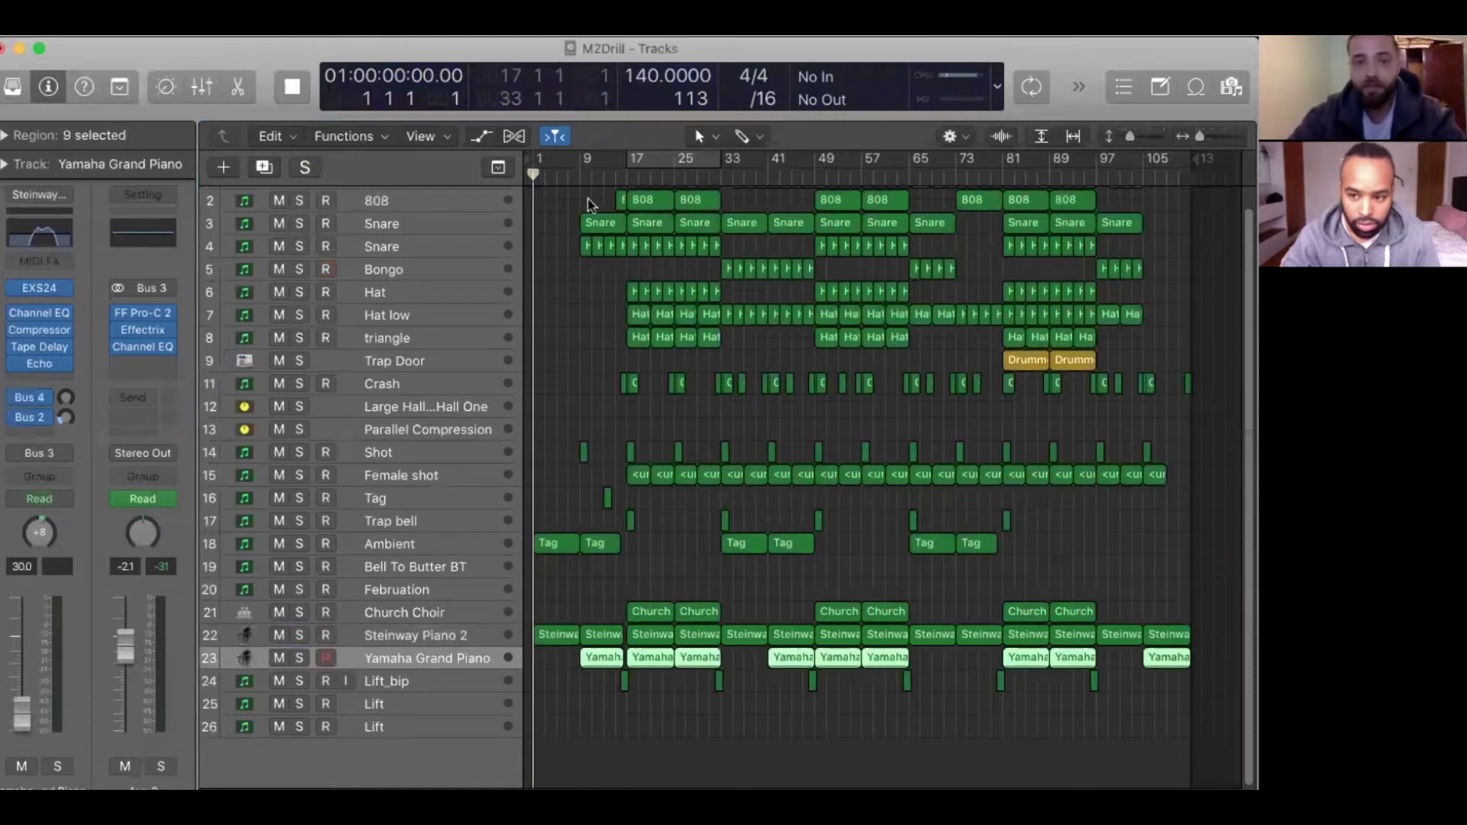
key("shift+Return")
key("e")
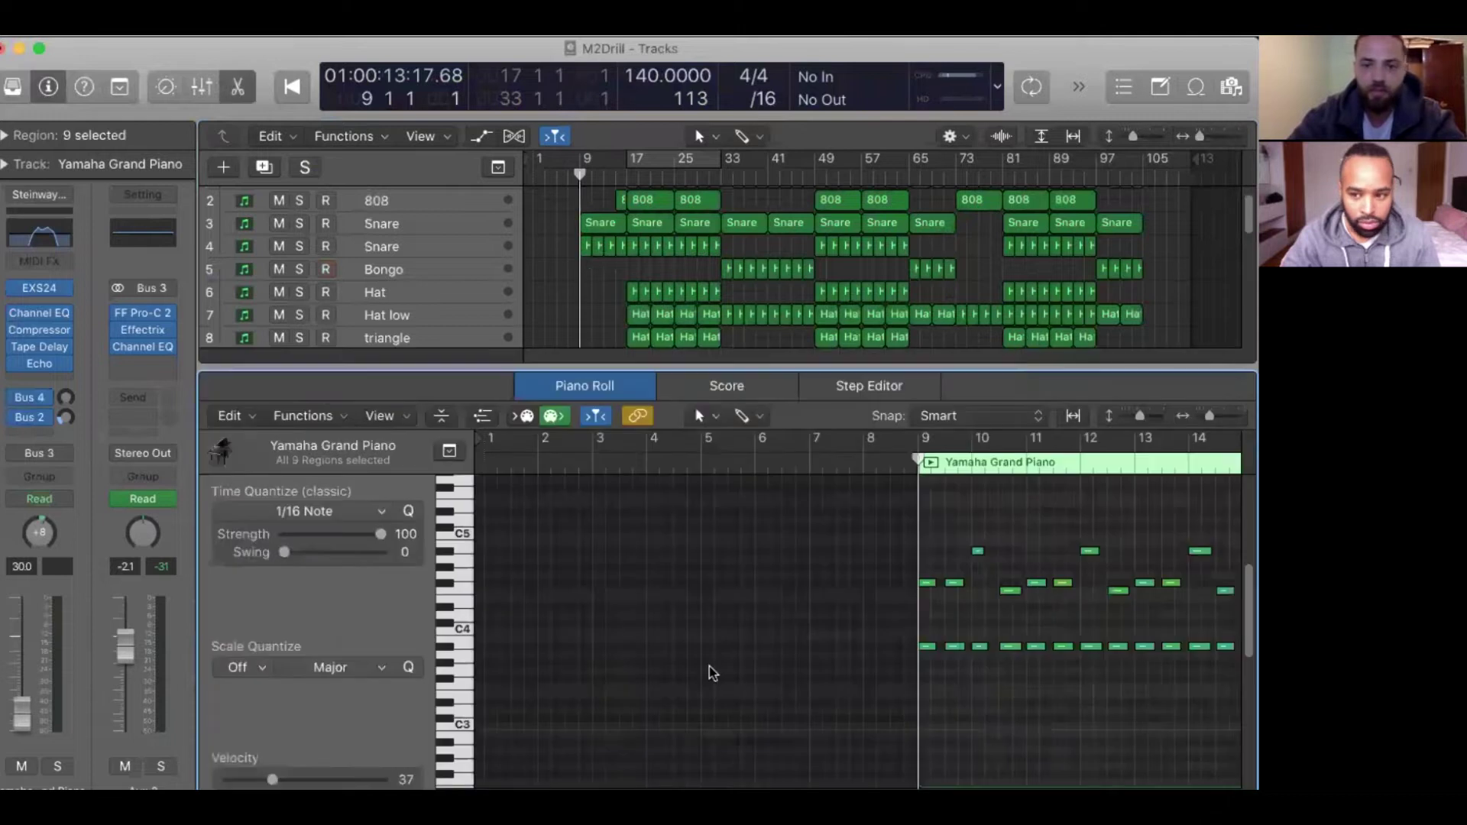
scroll(771, 665, "right", 5)
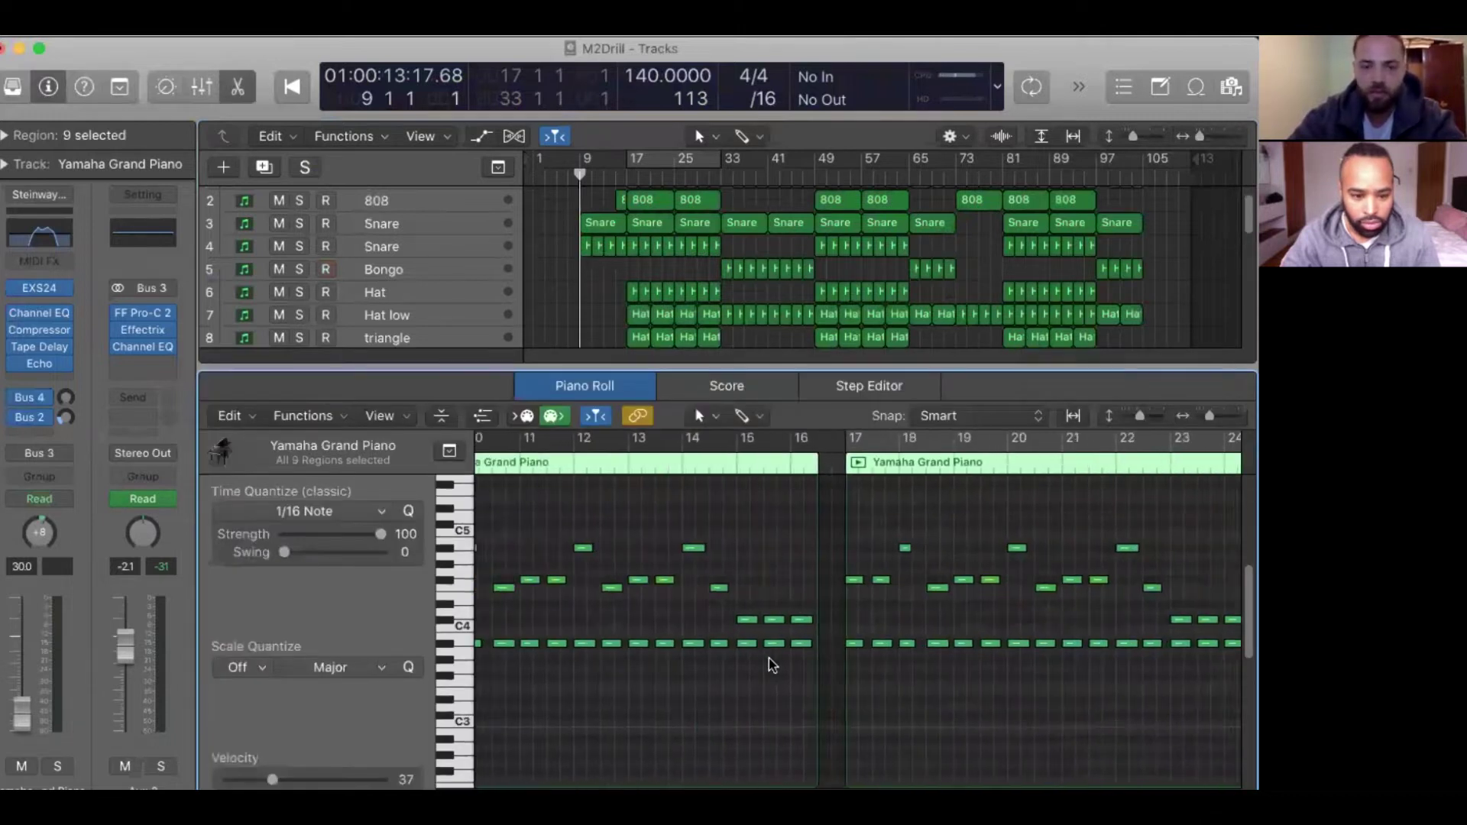
scroll(625, 550, "right", 2)
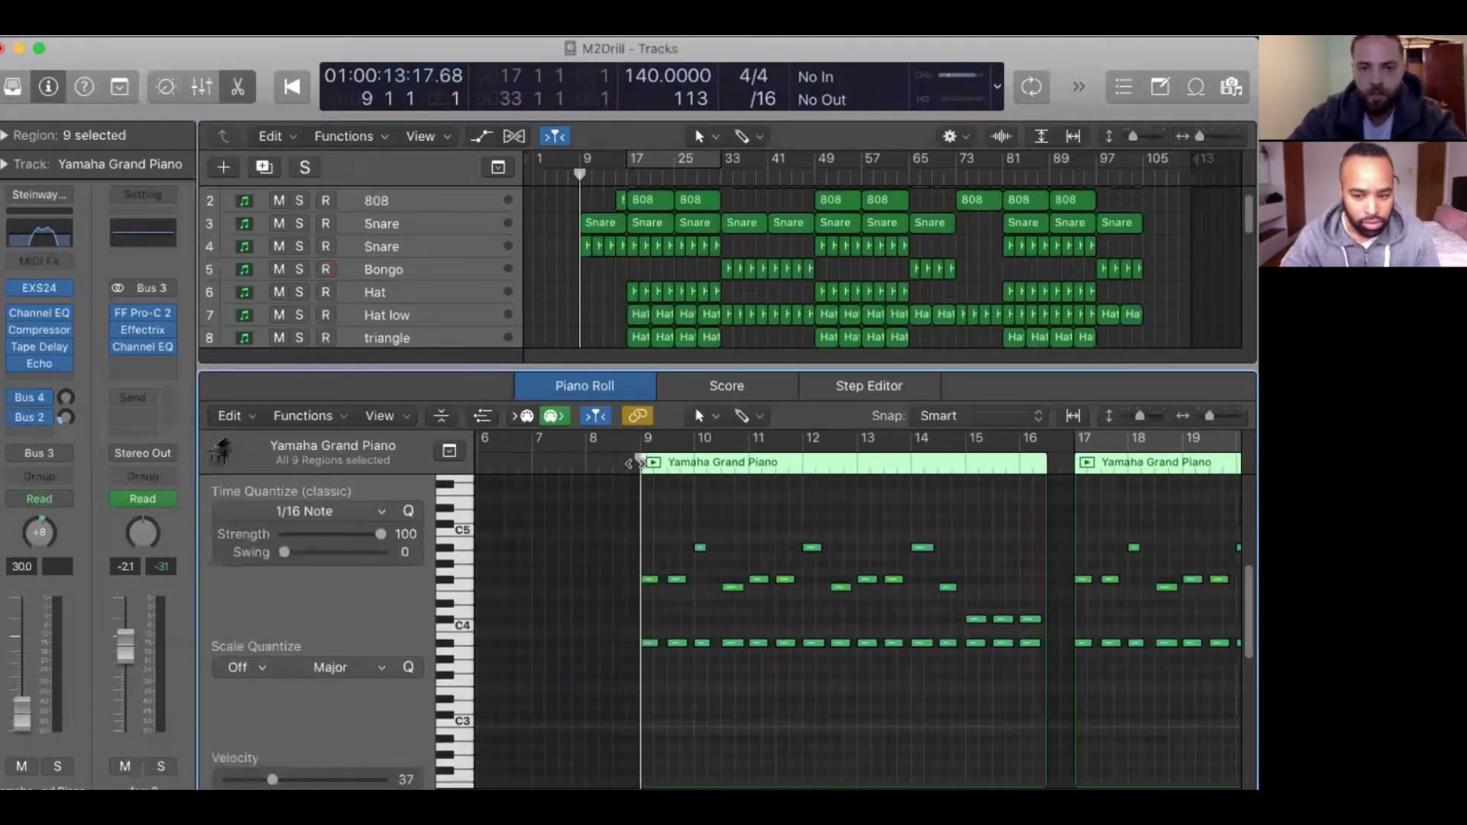
scroll(519, 316, "down", 10)
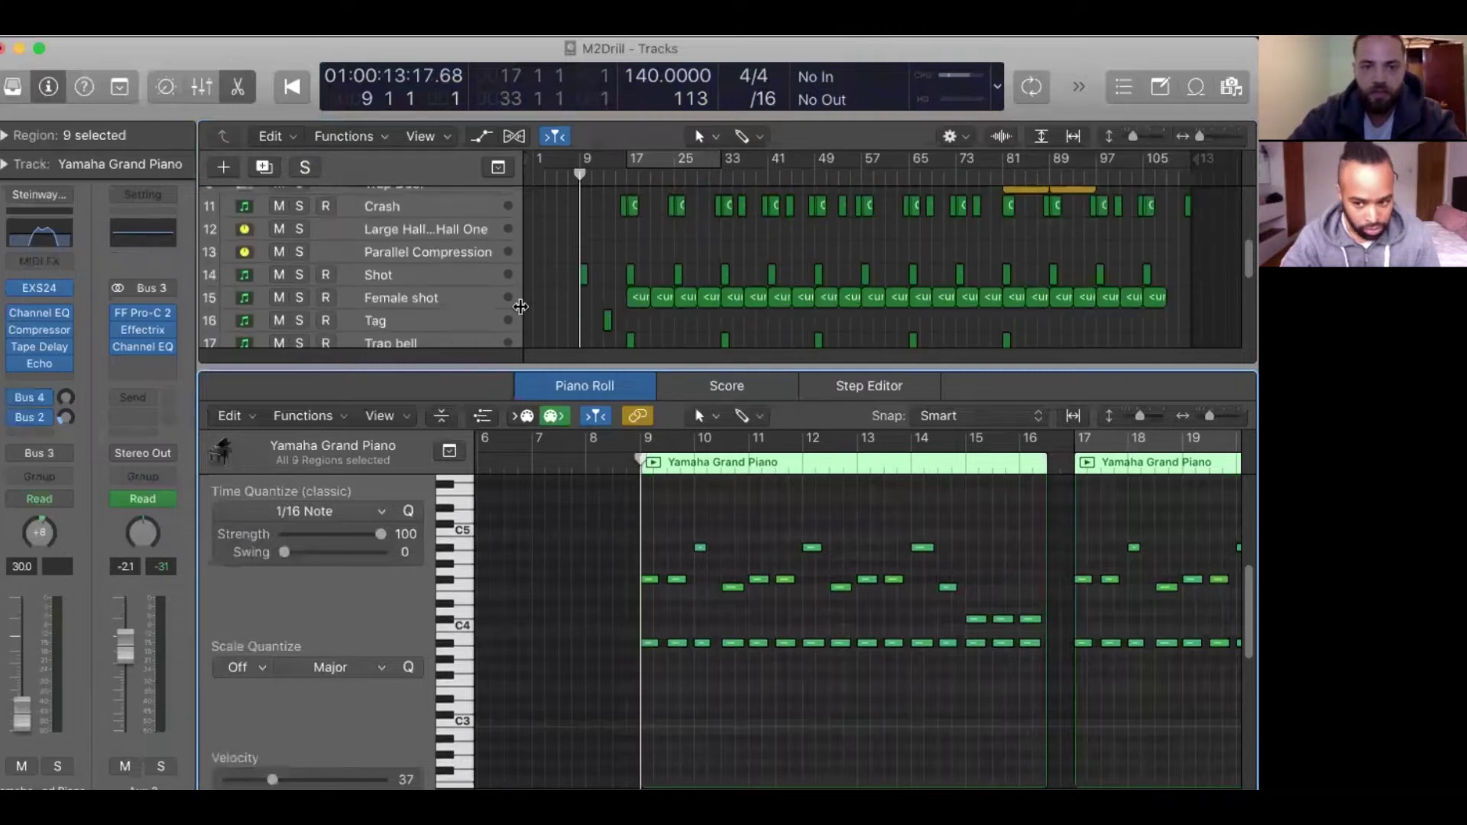
scroll(518, 316, "down", 4)
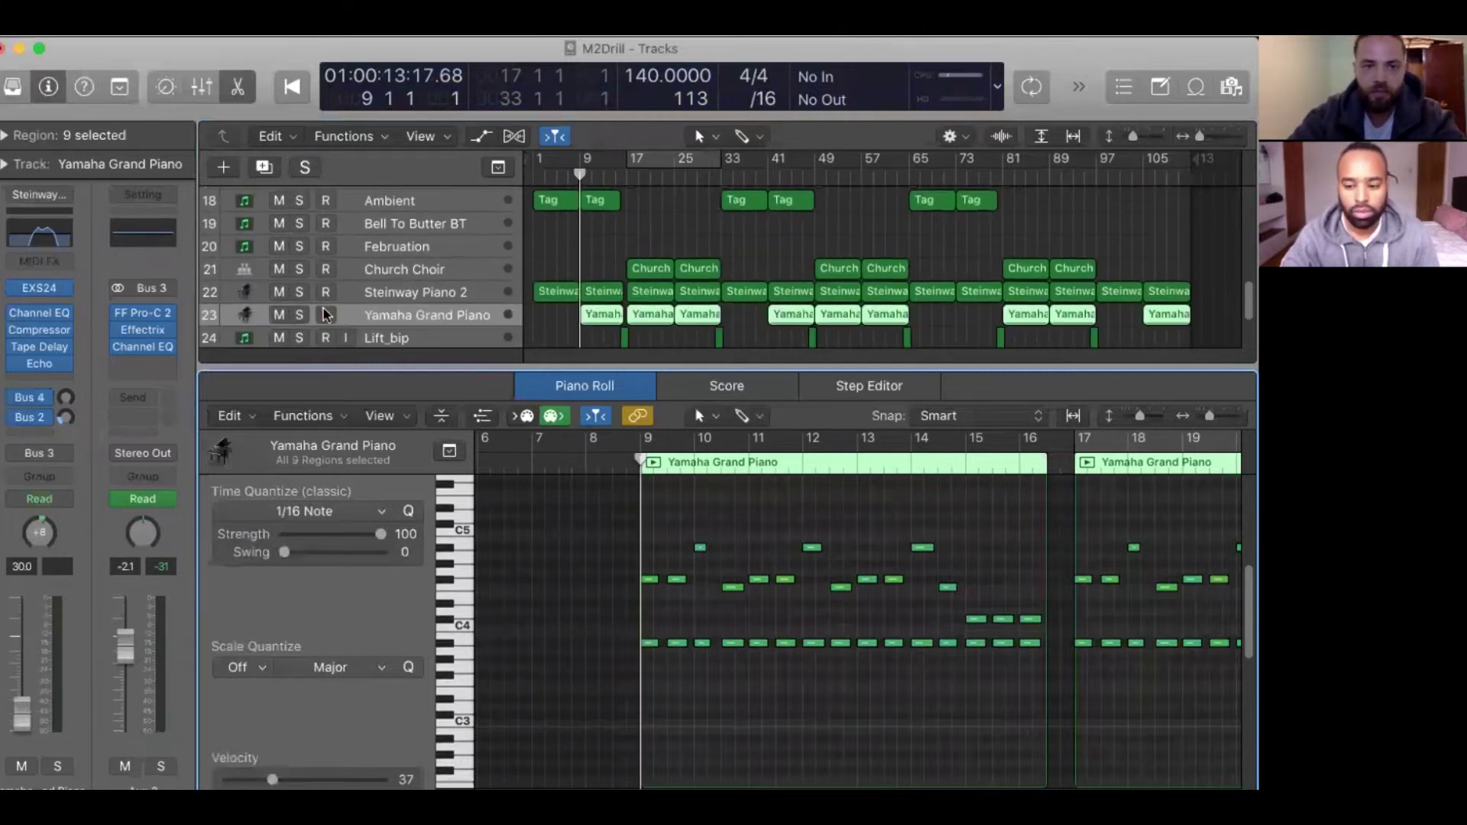
Solo Steinway Piano 2 and Yamaha Grand Piano together and play them back.
left_click_drag(299, 293, 300, 317)
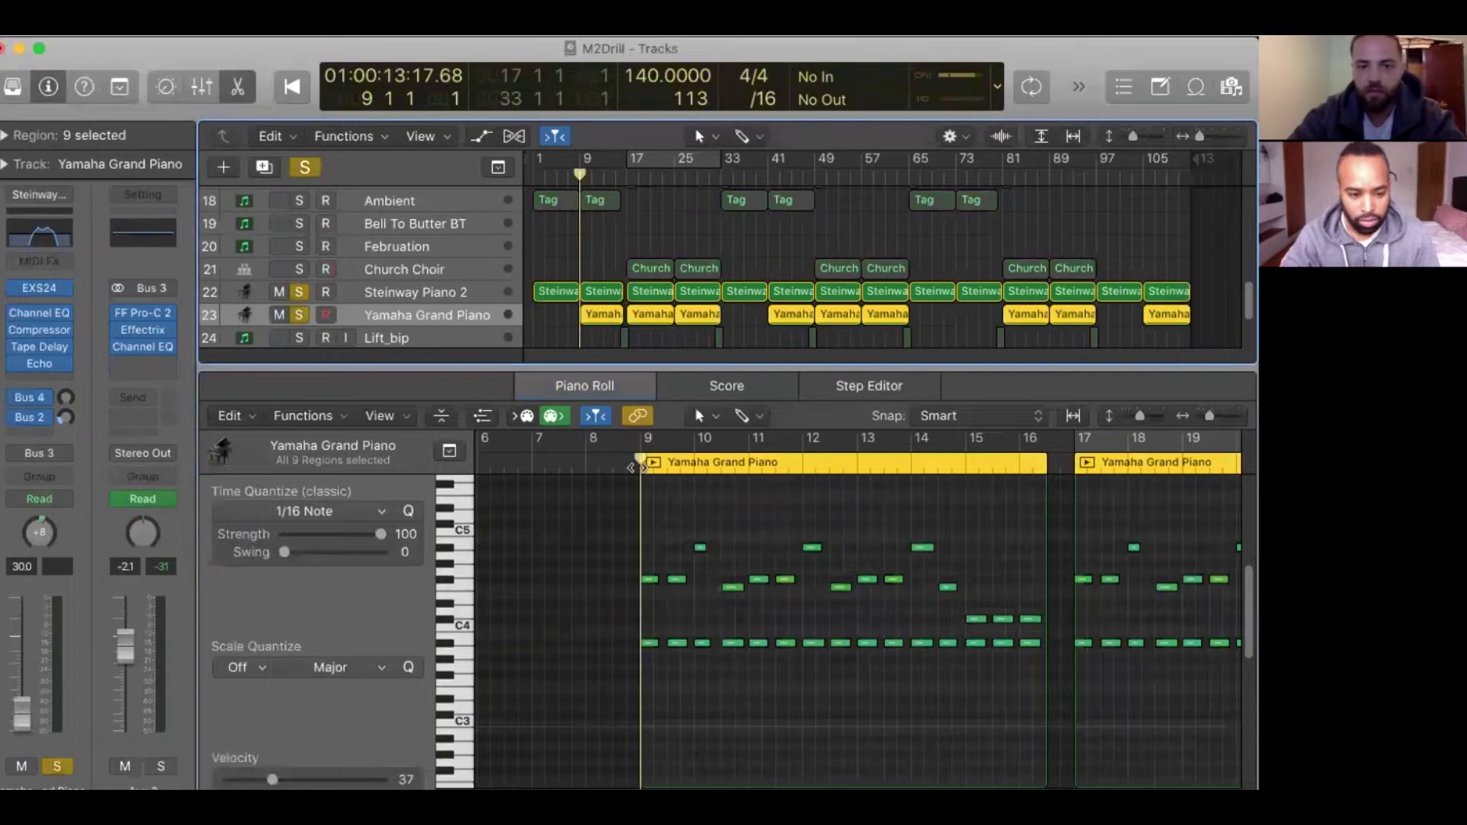
key("space")
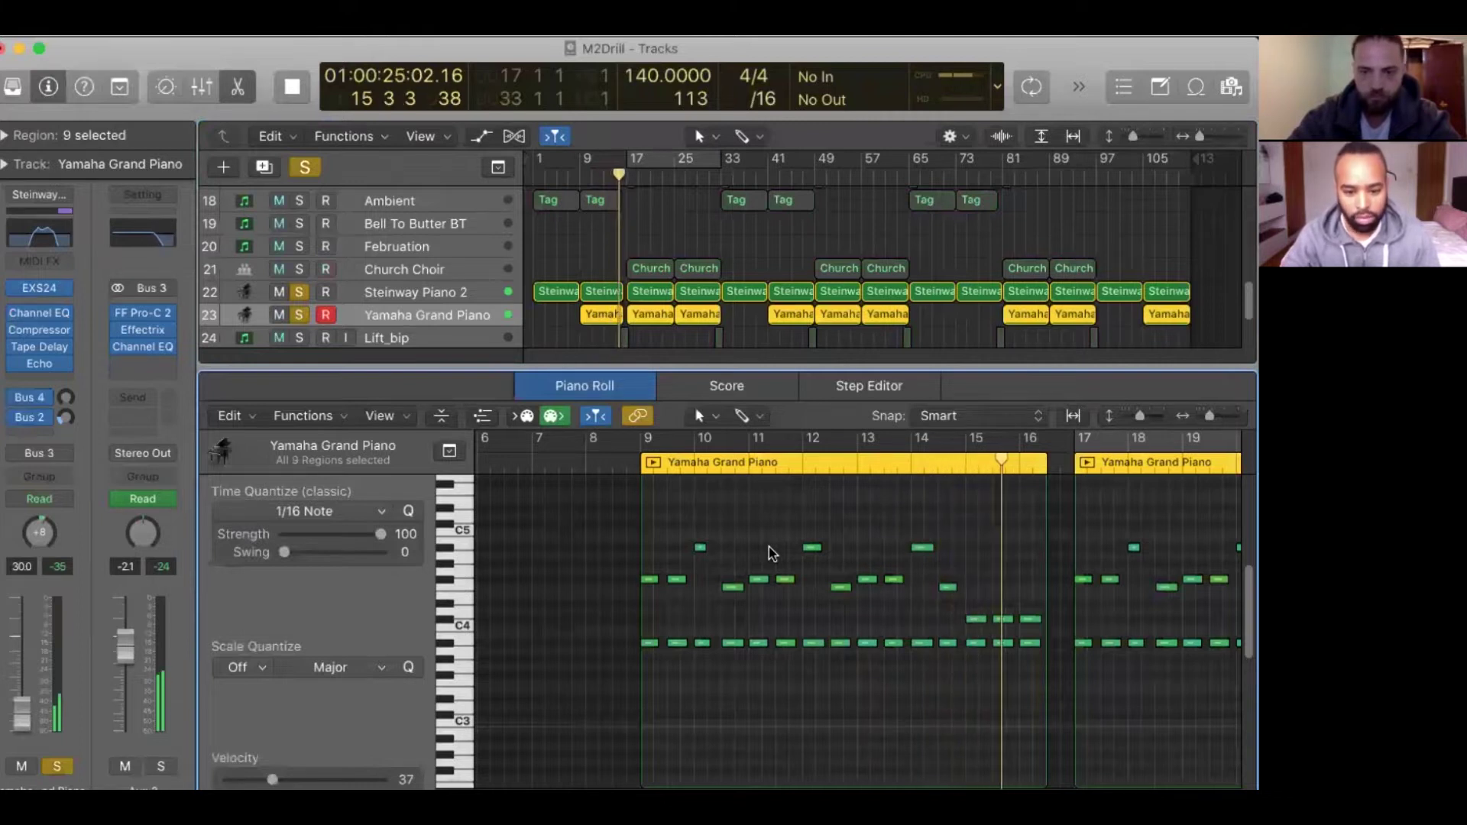
key("space")
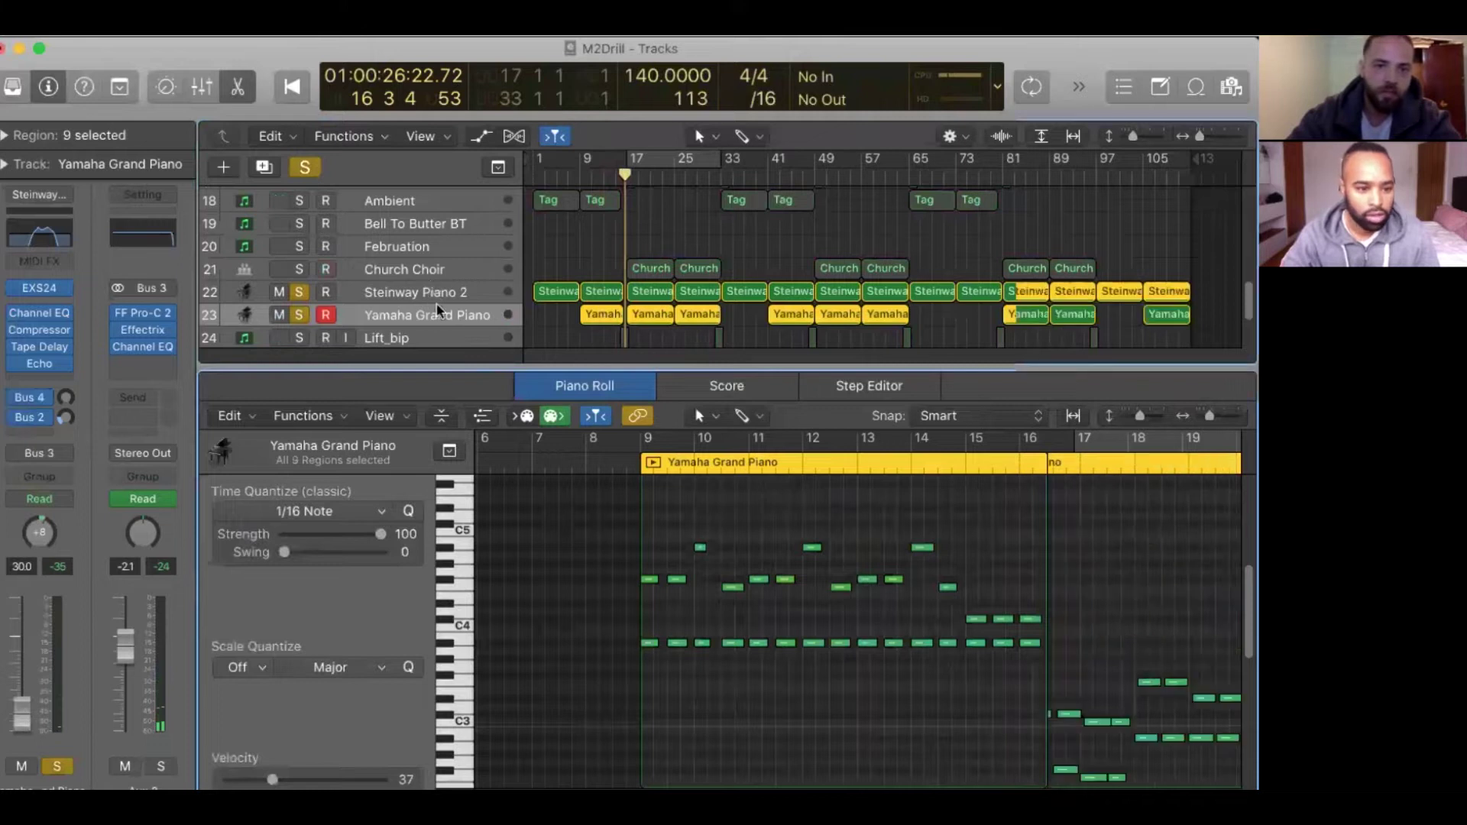
left_click(432, 291)
left_click(604, 316)
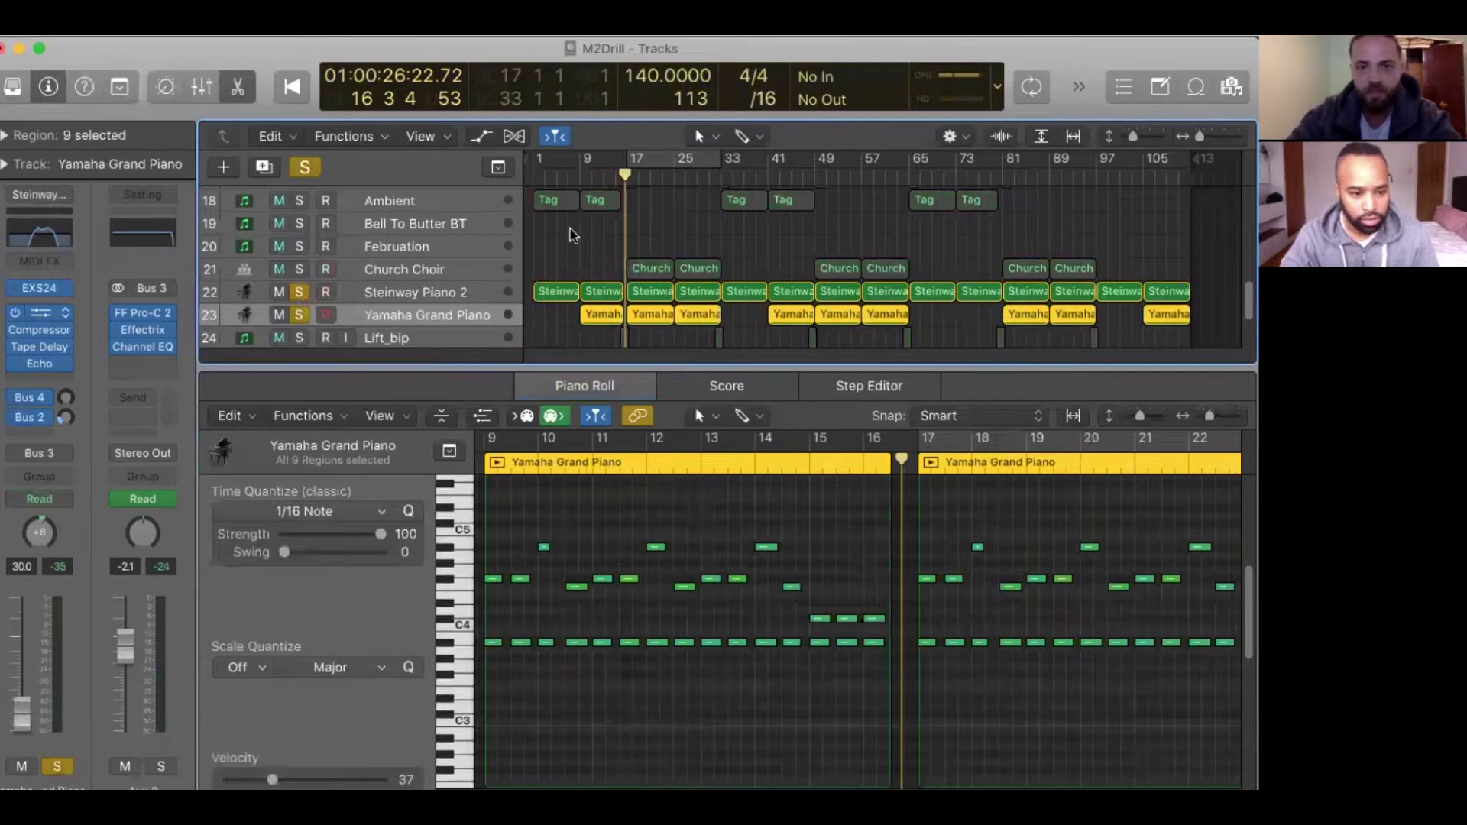
key("v")
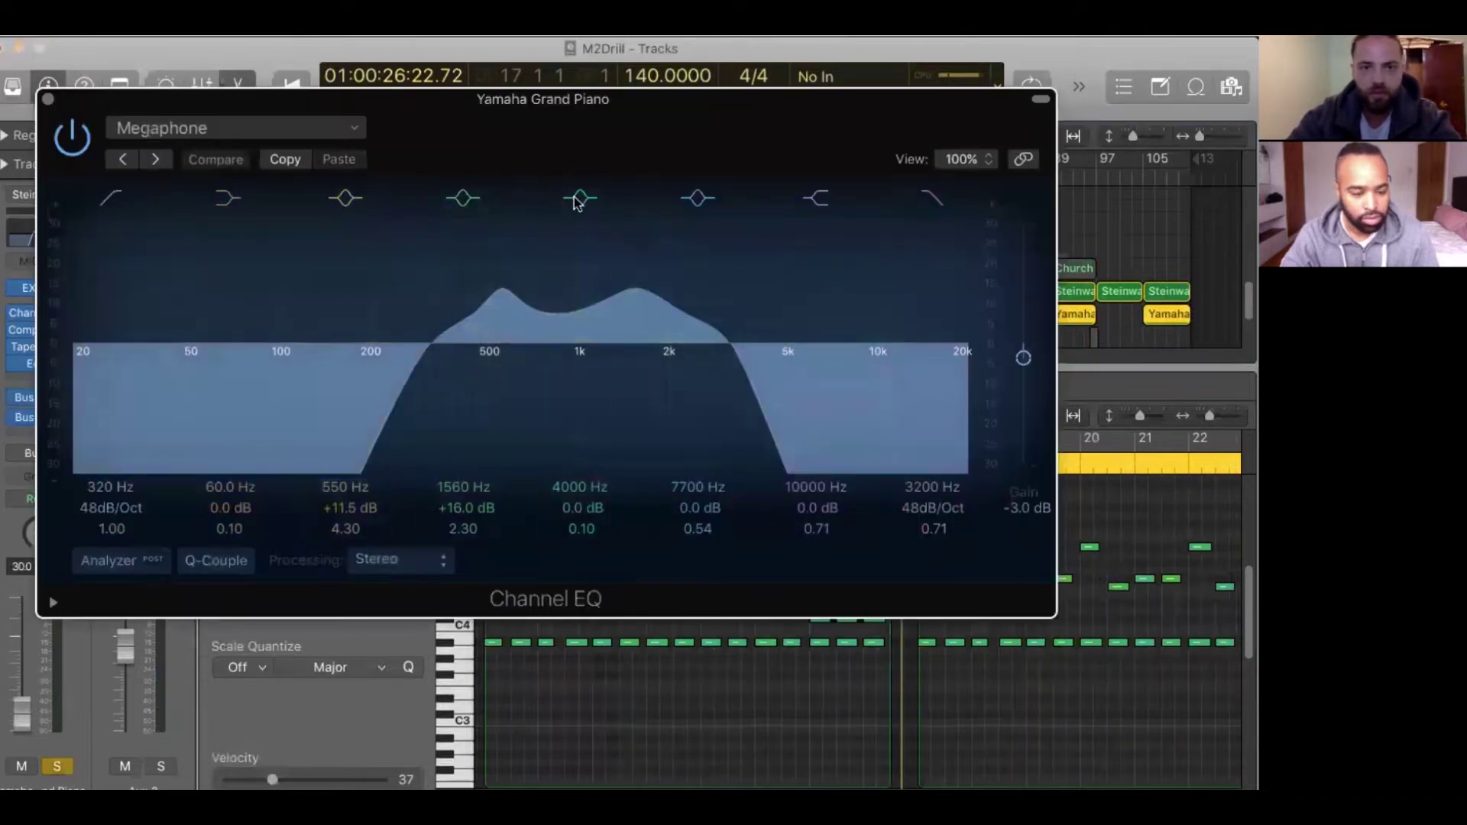
left_click_drag(556, 142, 513, 179)
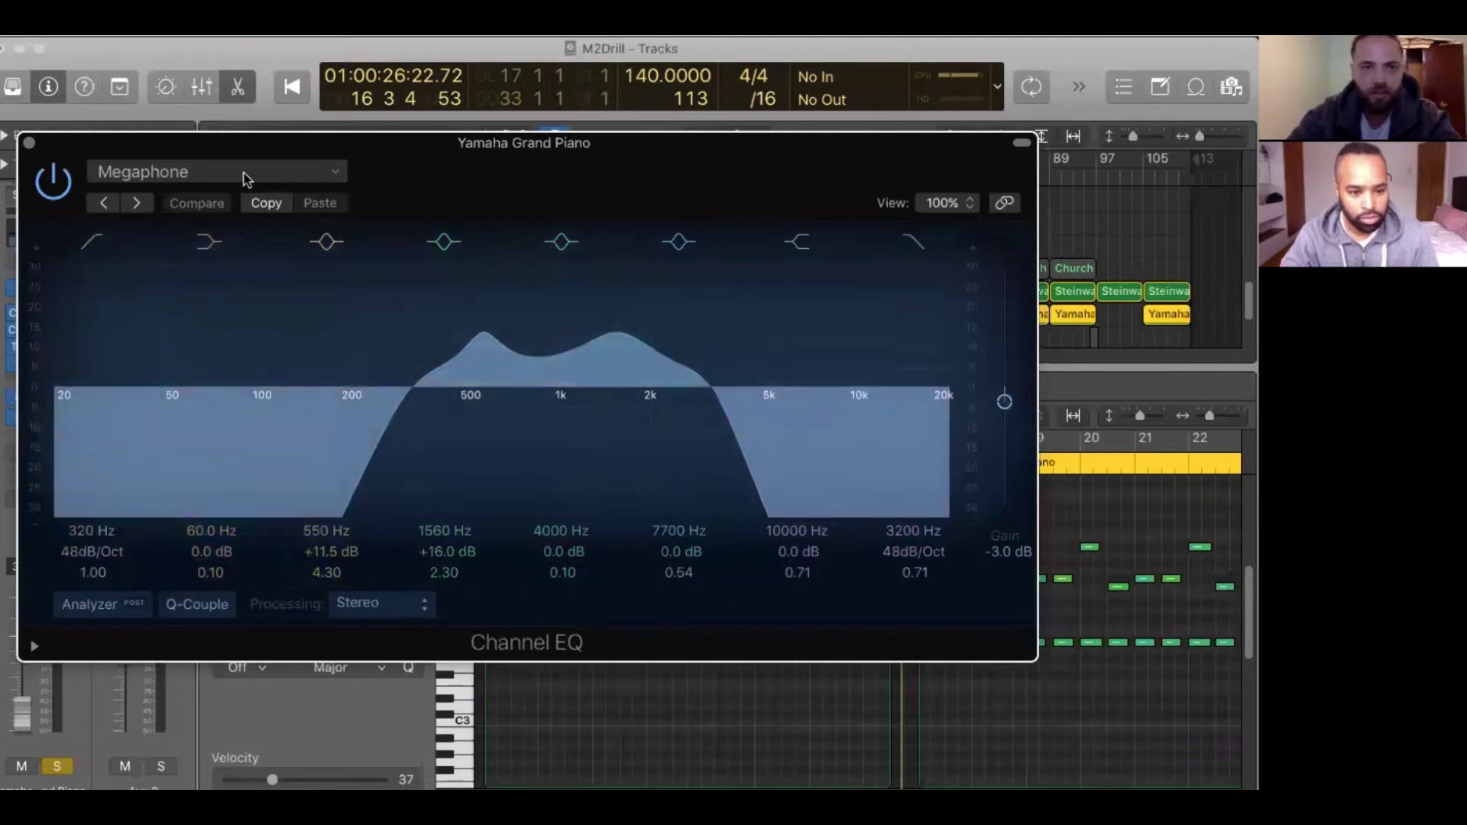
left_click_drag(60, 149, 66, 148)
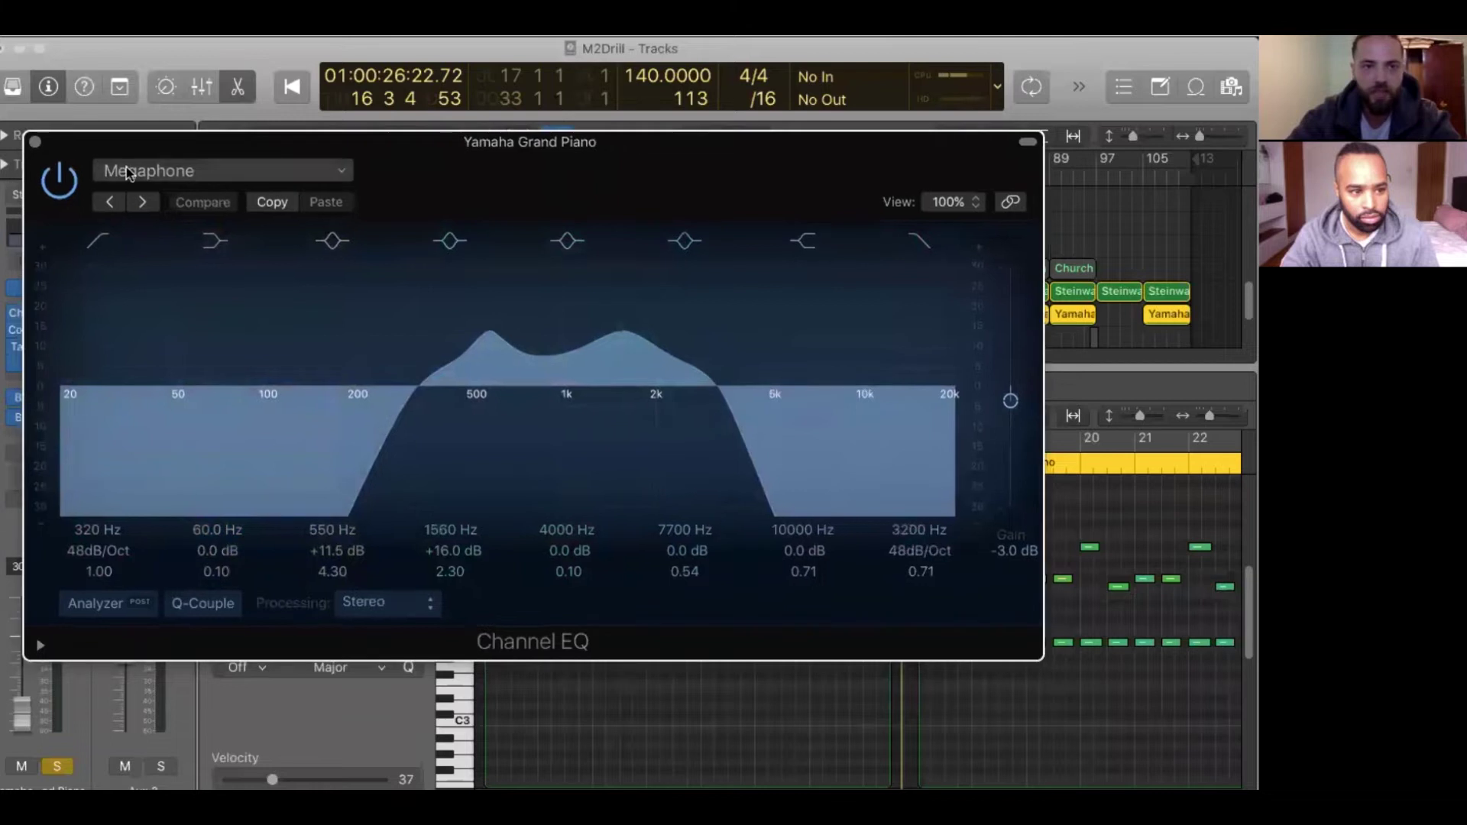
left_click(35, 142)
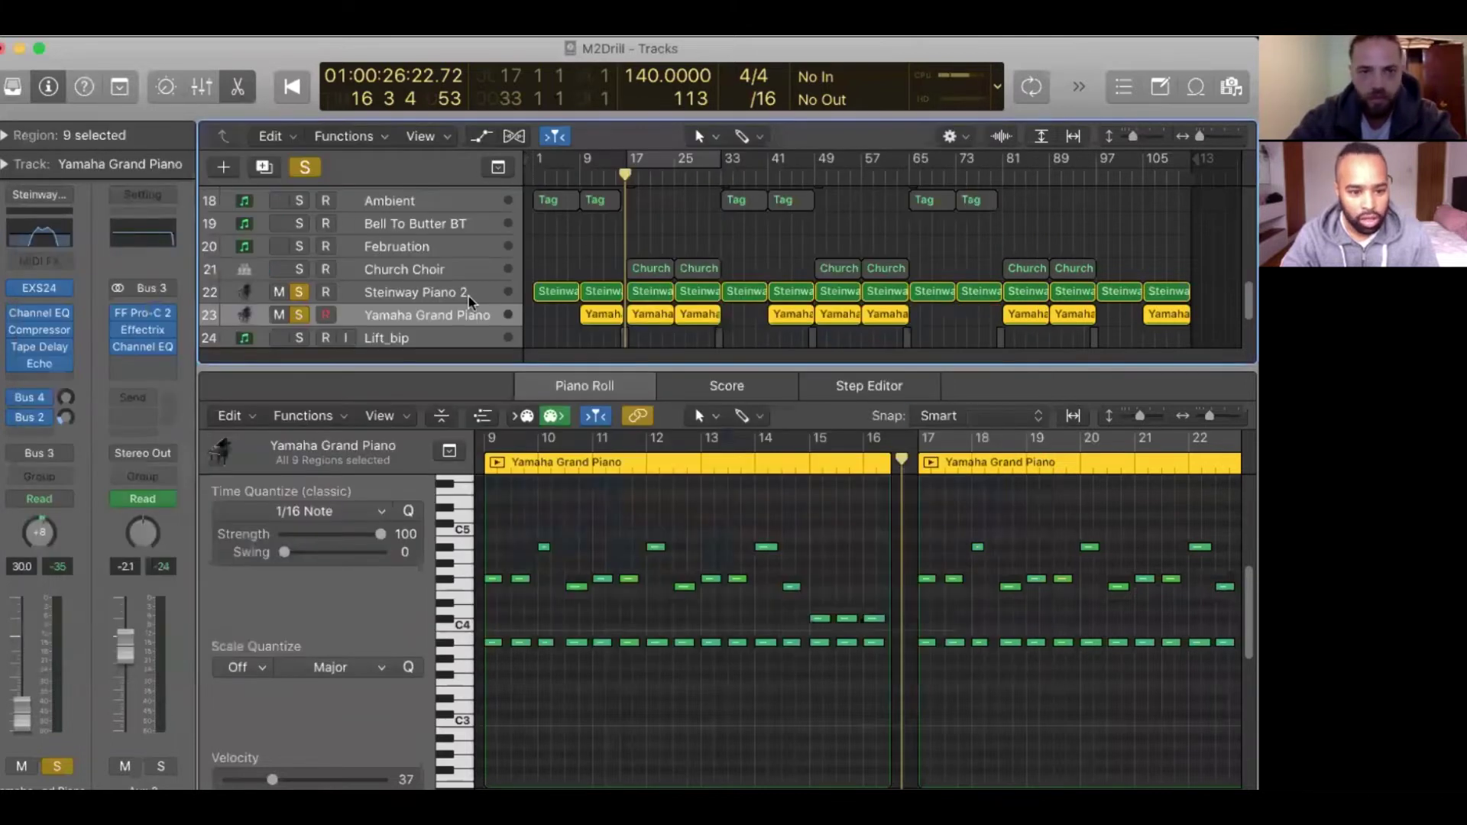
Unsolo Steinway Piano 2 and Yamaha Grand Piano and close the note editor.
left_click(298, 291)
left_click(300, 309)
scroll(613, 277, "up", 8)
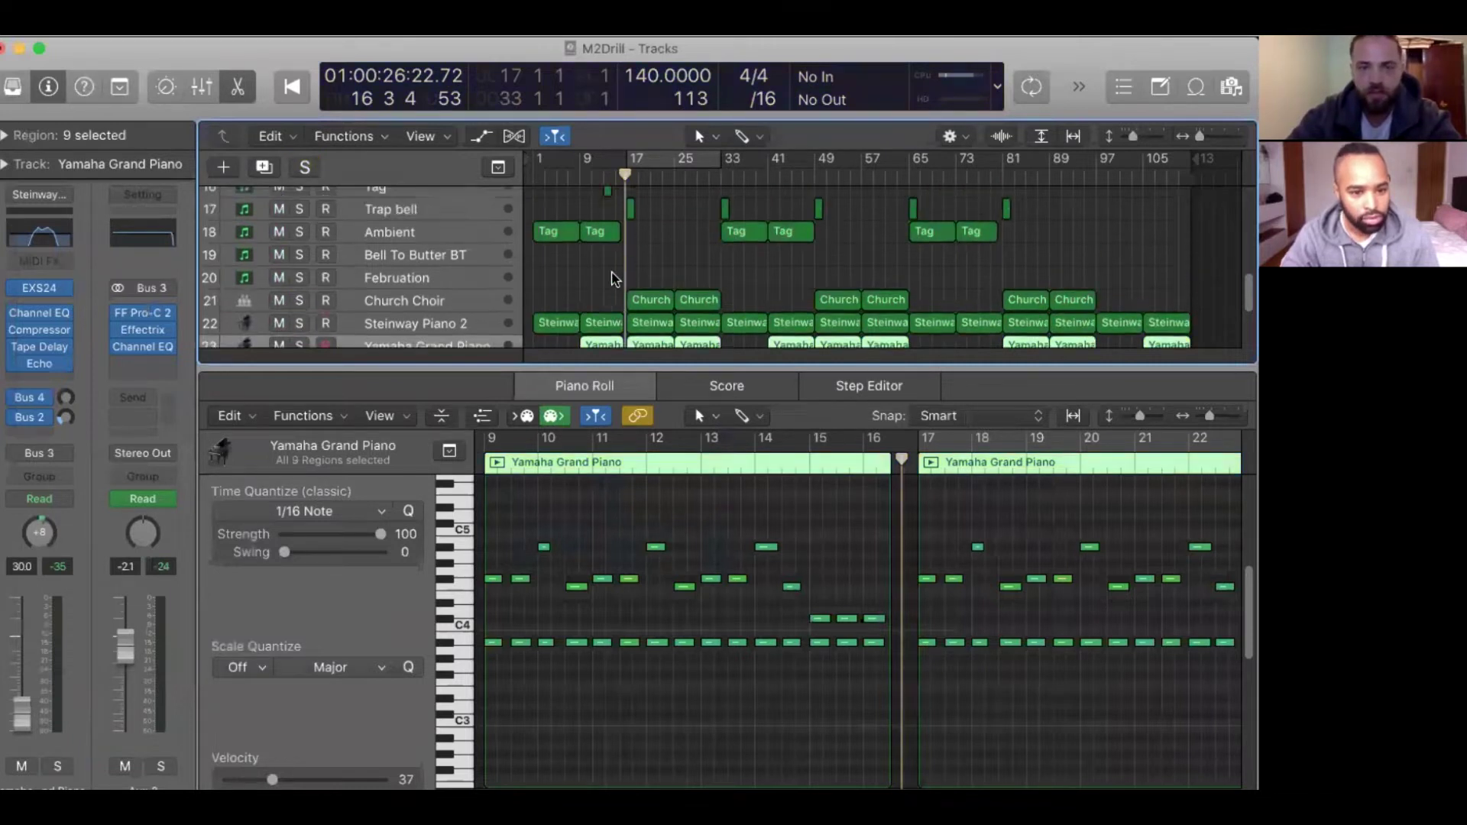
key("e")
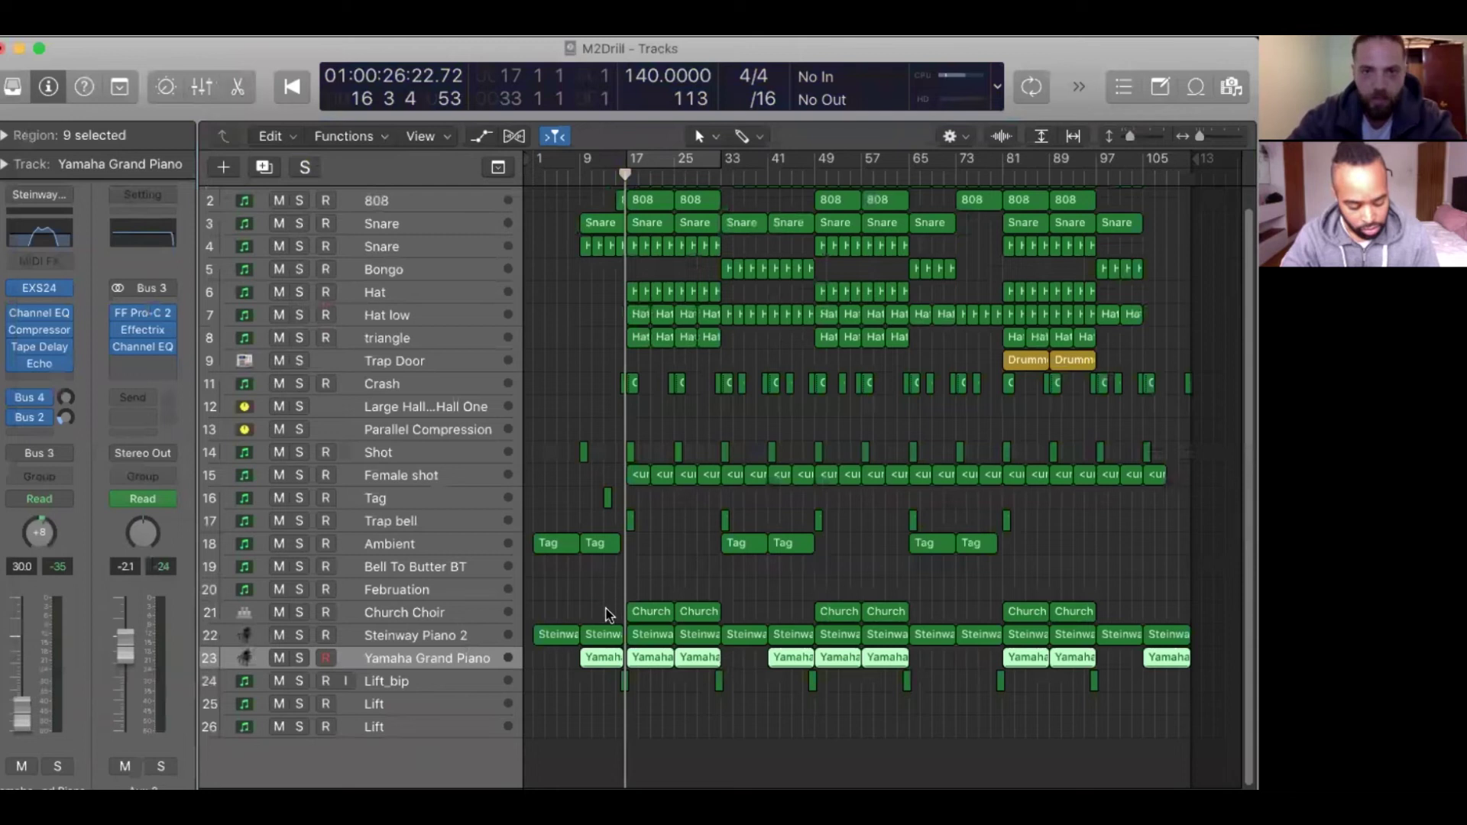
scroll(584, 523, "up", 1)
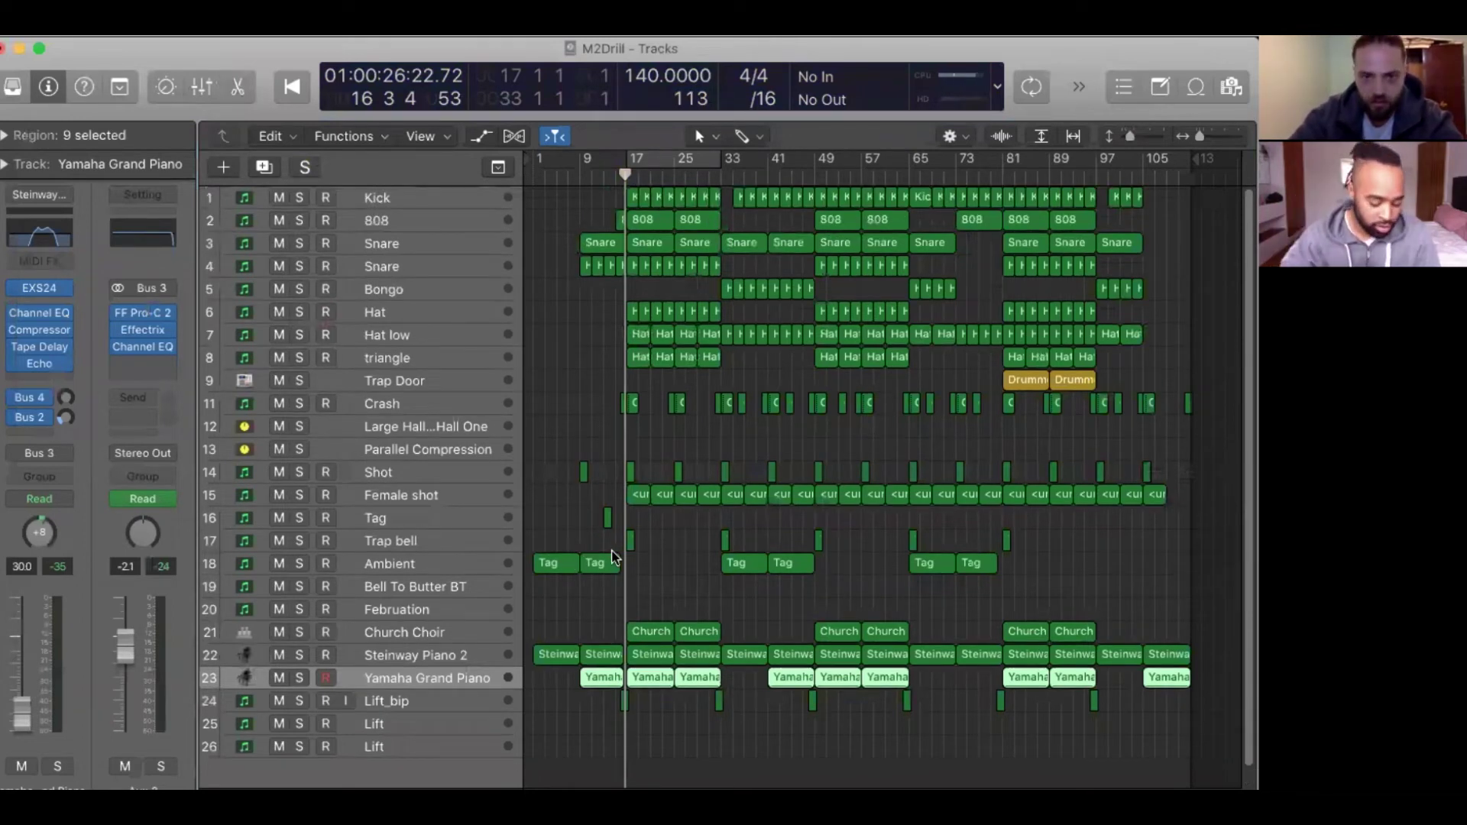
Place the playhead at bar 17, zoom in, and select the second Snare track's Hat regions.
left_click_drag(616, 177, 624, 177)
left_click(639, 445)
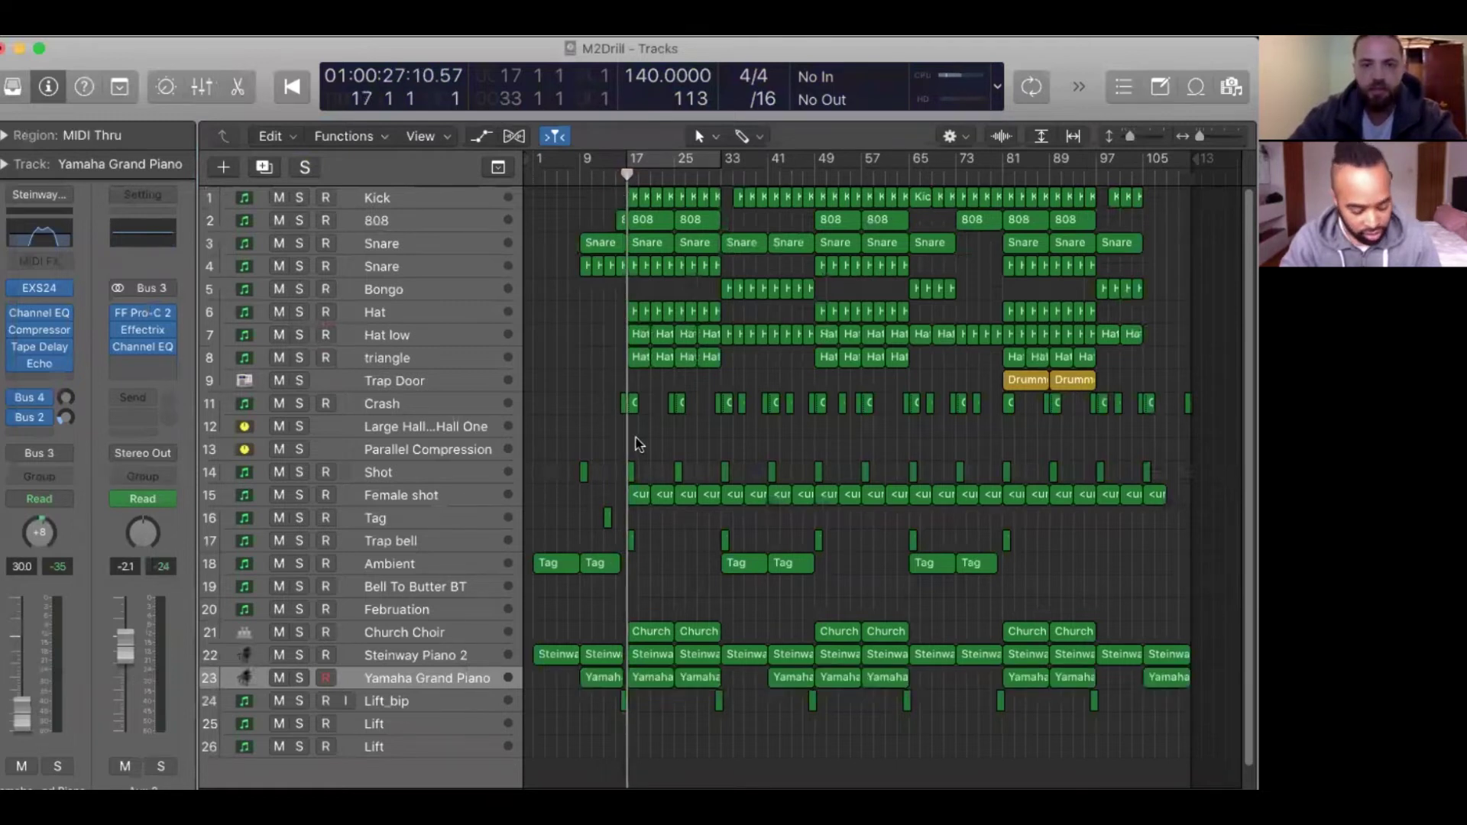
key("super+Right")
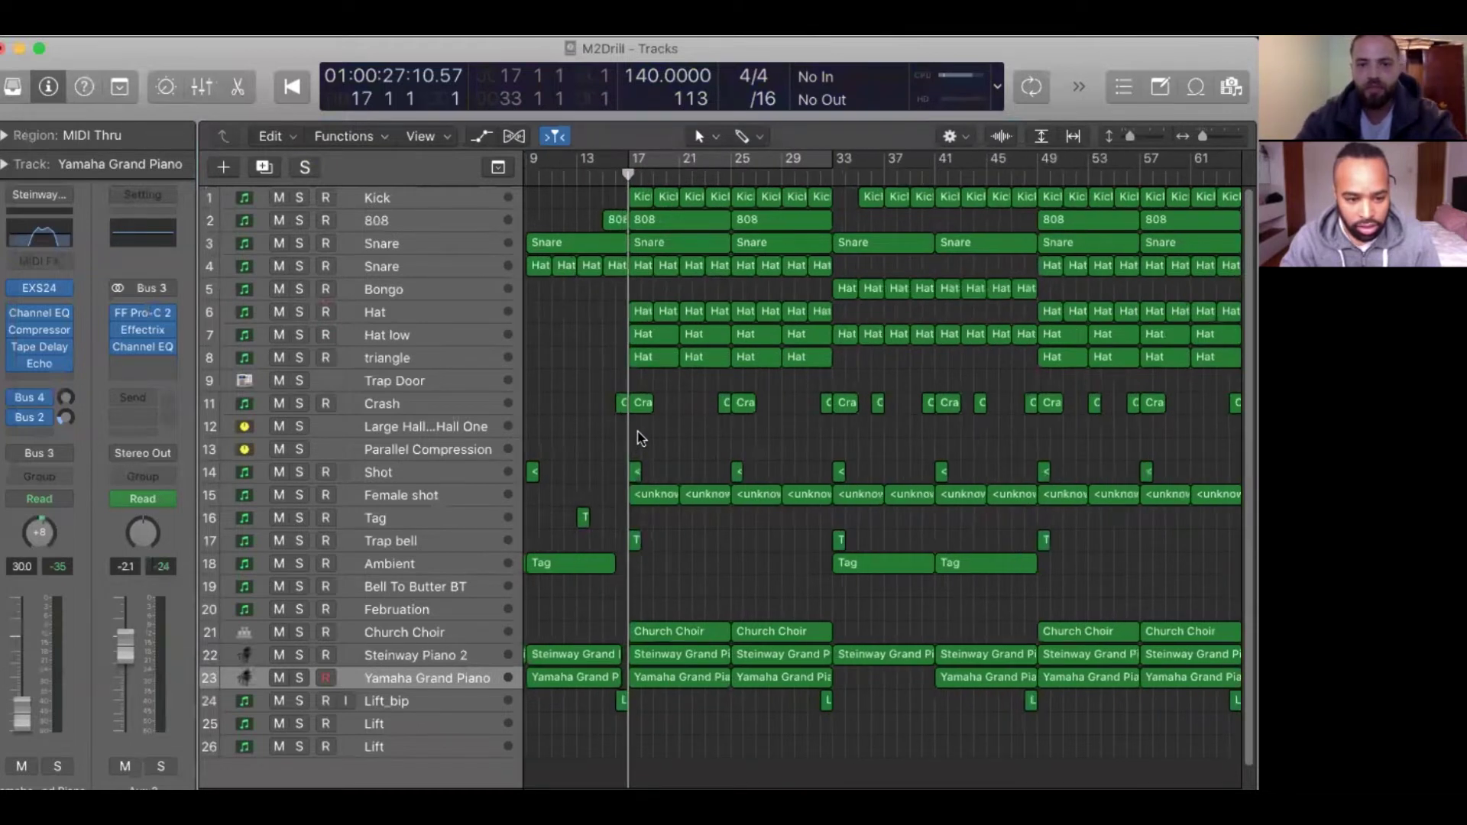
left_click(419, 271)
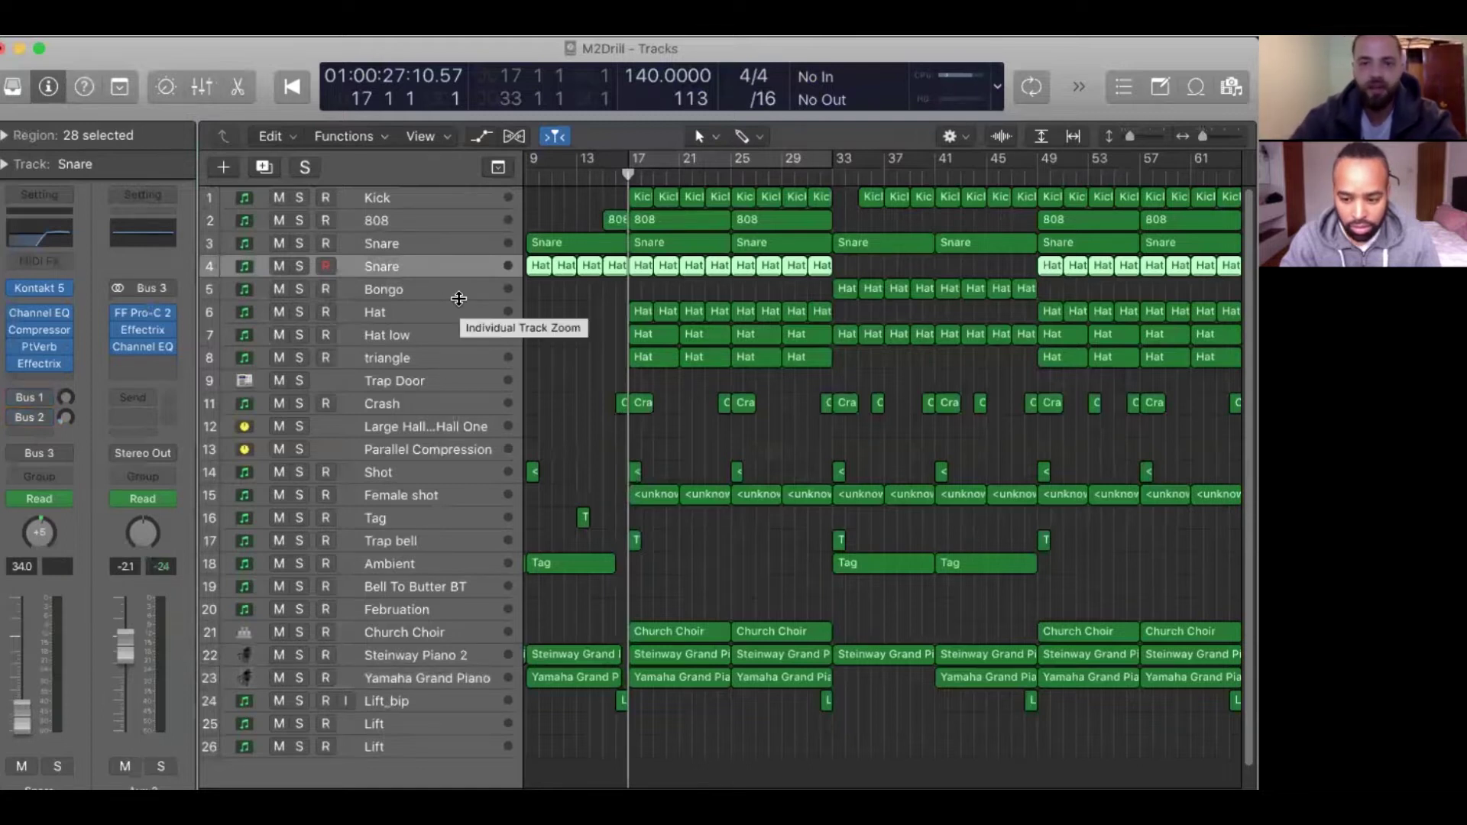
Show the Hat regions' notes in the Piano Roll zoomed to bars 9–12.
double_click(643, 275)
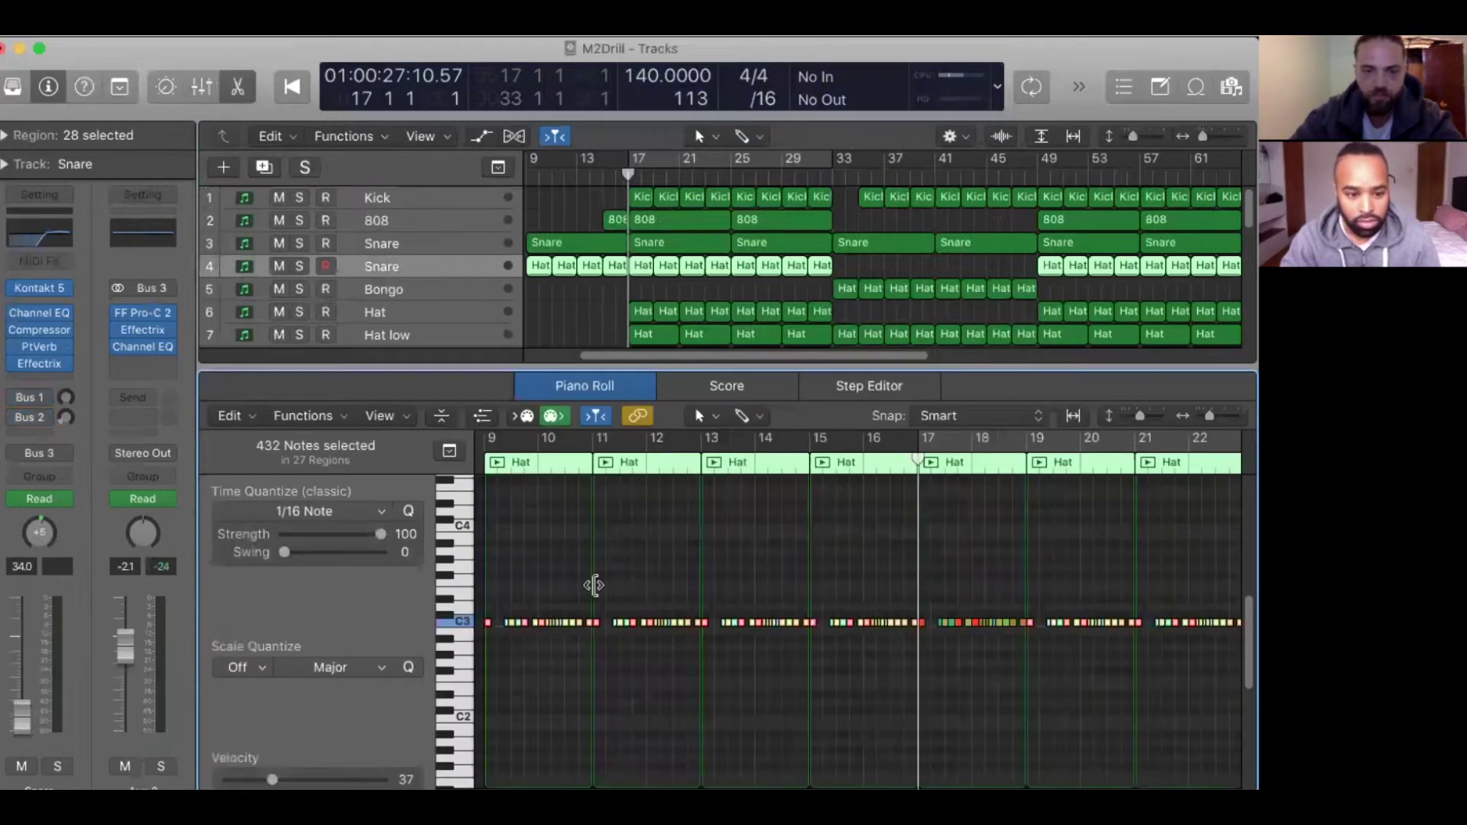
key("super+Right")
key("super+Right")
left_click(593, 576)
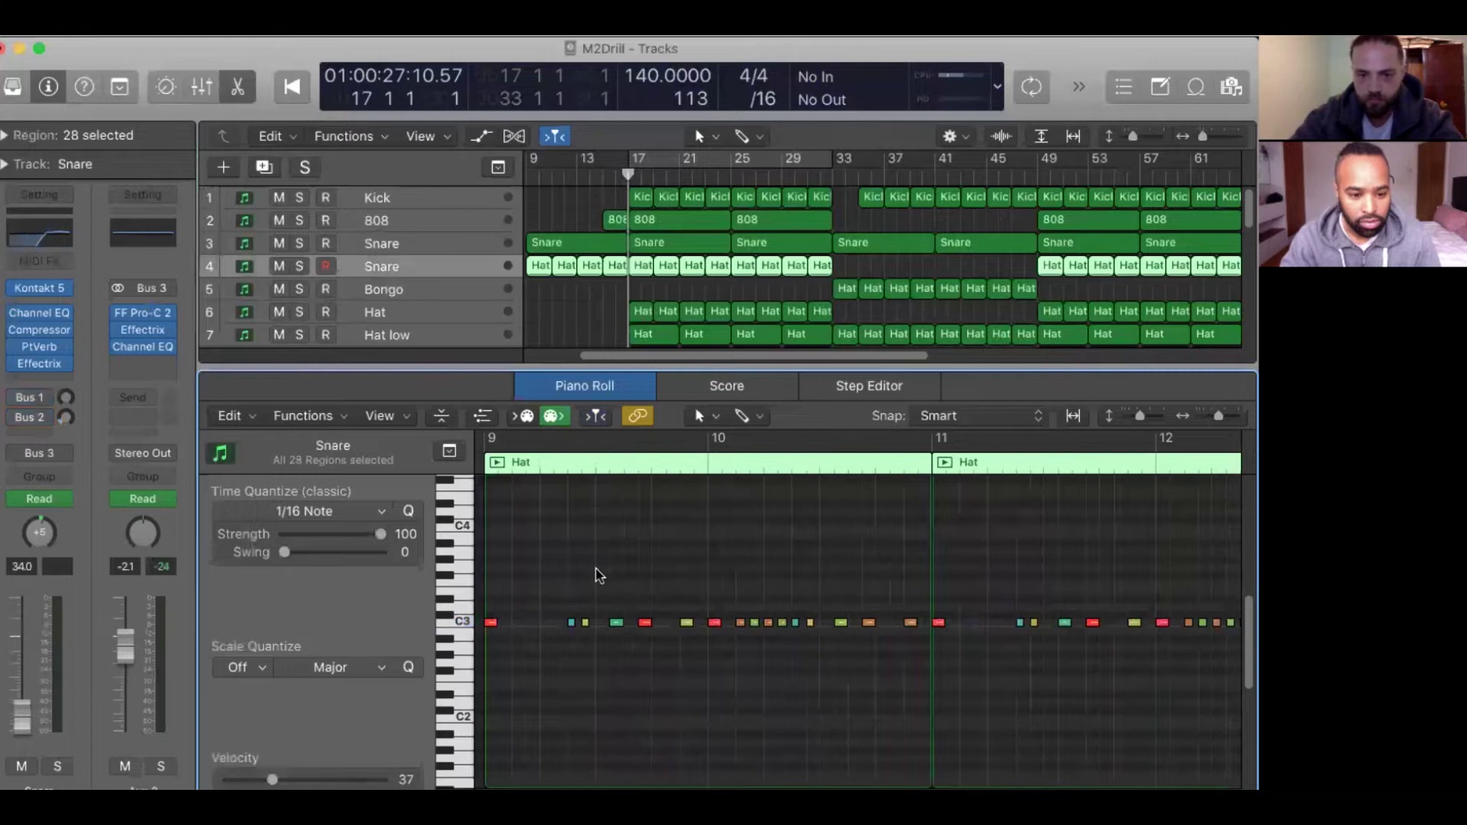
scroll(601, 572, "left", 2)
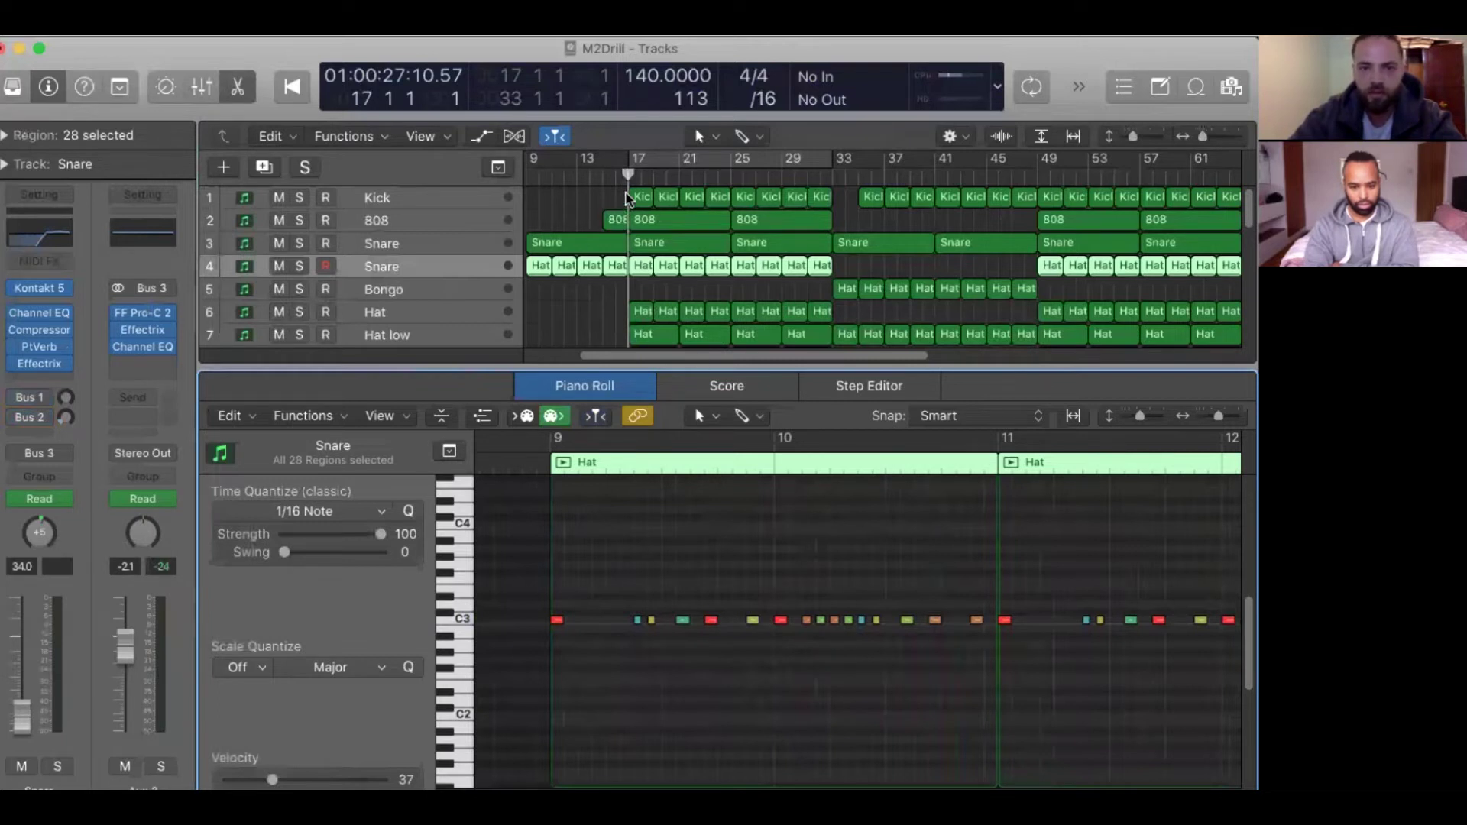
Solo the second Snare track, play from bar 17, and open its Effectrix effect.
key("s")
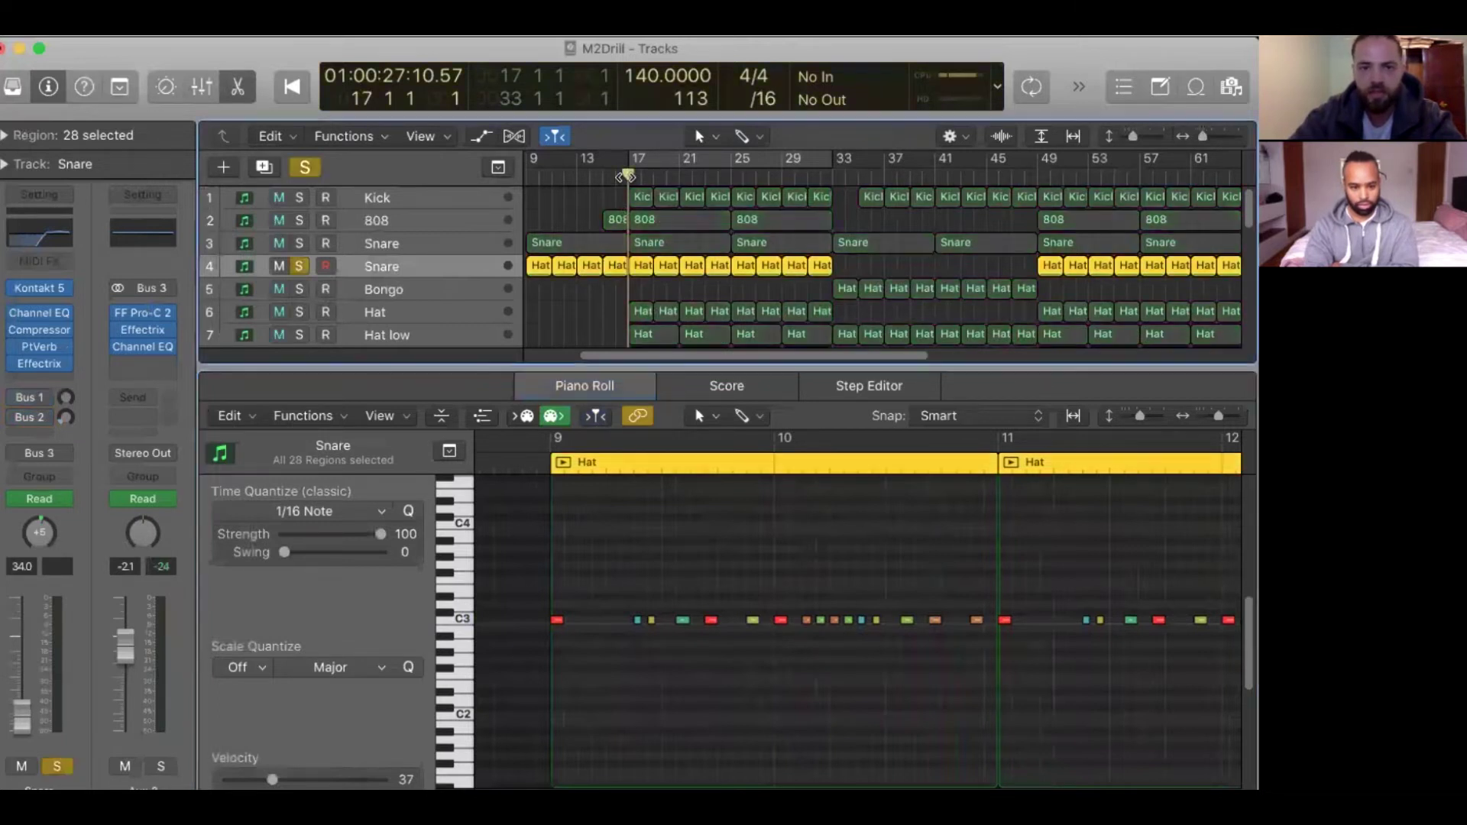
key("space")
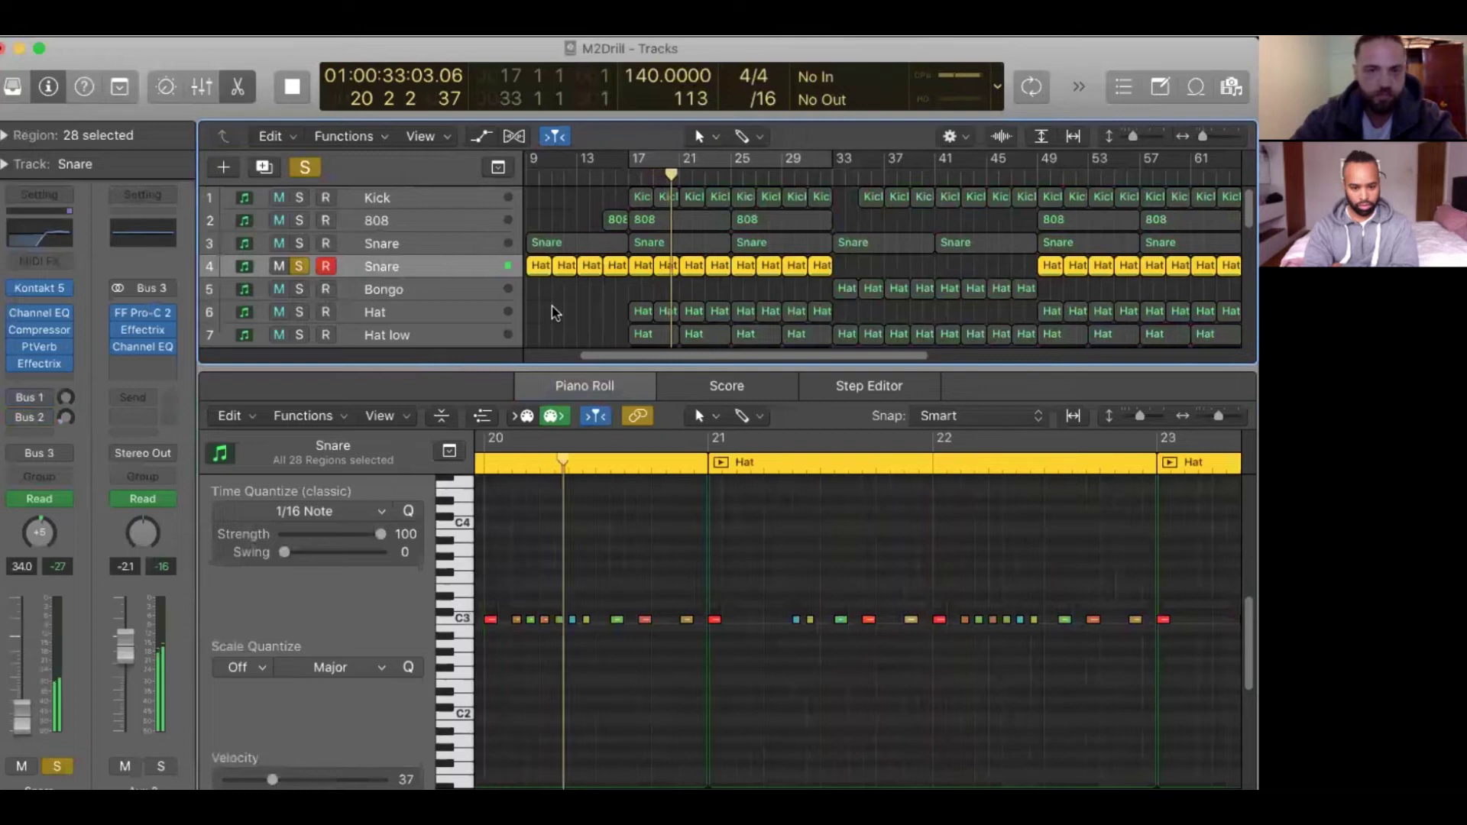
key("space")
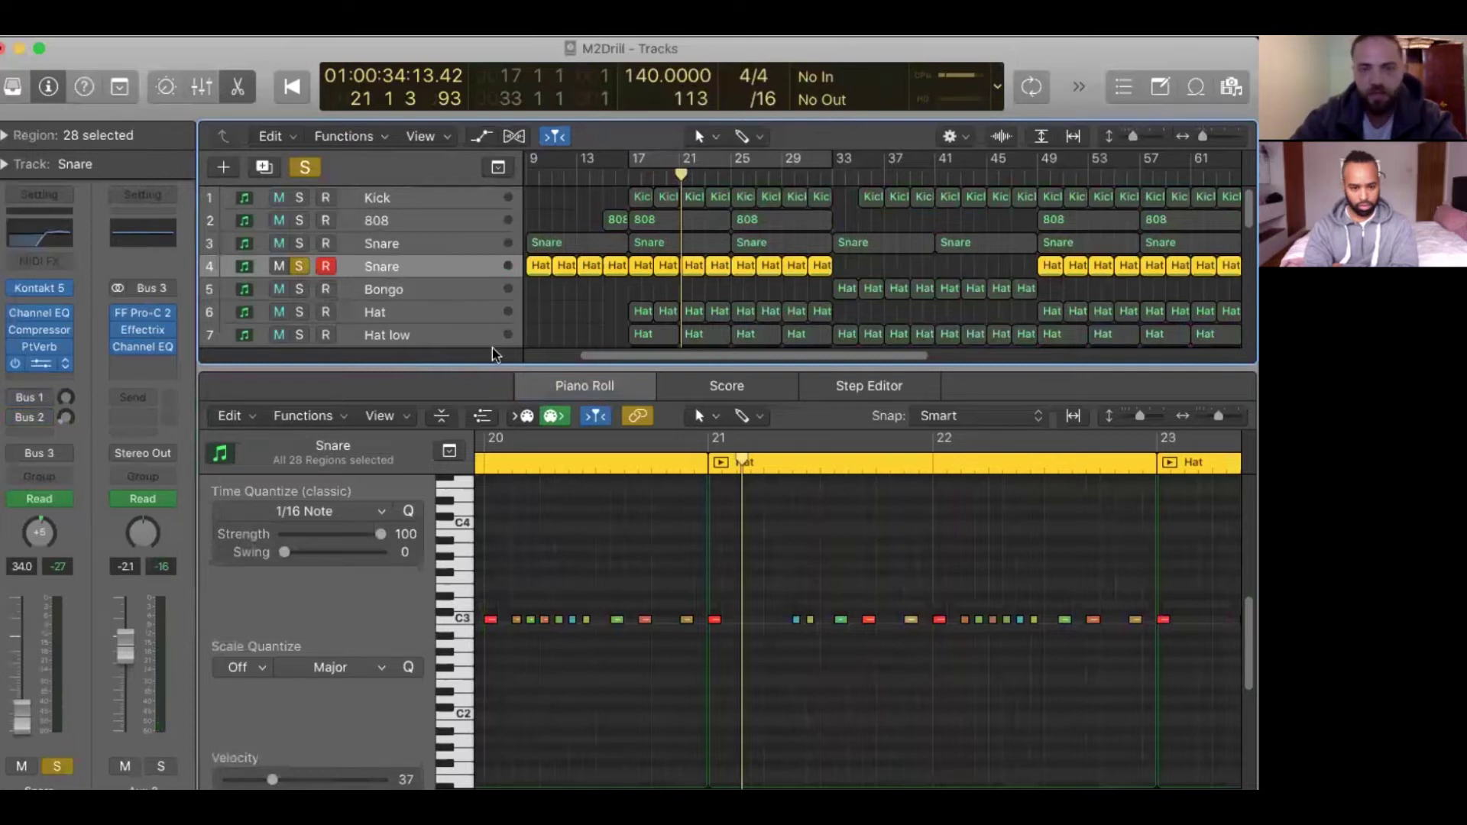
left_click(142, 329)
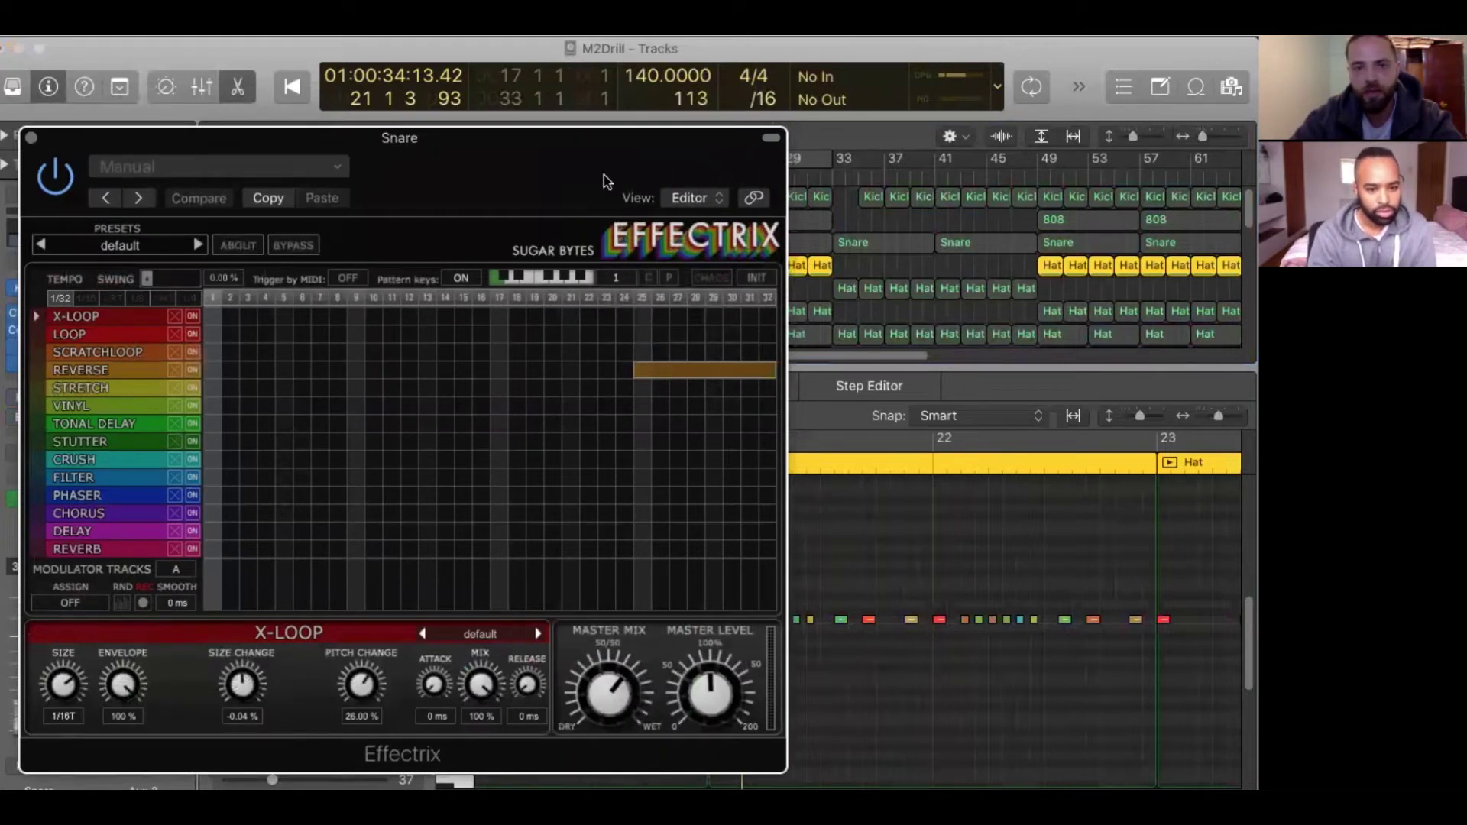
Move the Effectrix window aside, play the hat pattern, and close Effectrix with Cmd+W.
left_click_drag(604, 181, 517, 167)
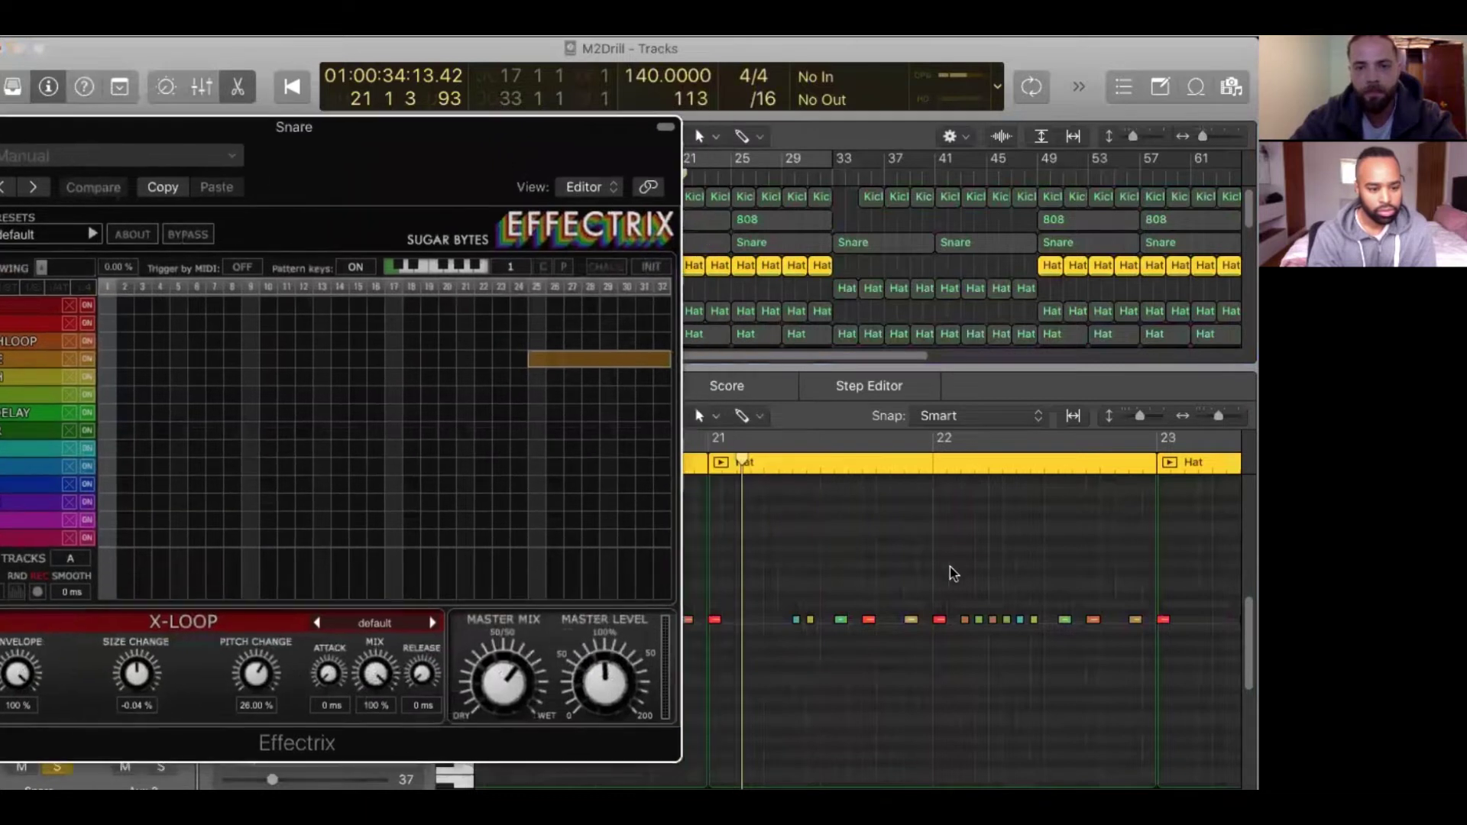
scroll(951, 566, "left", 5)
scroll(942, 562, "left", 8)
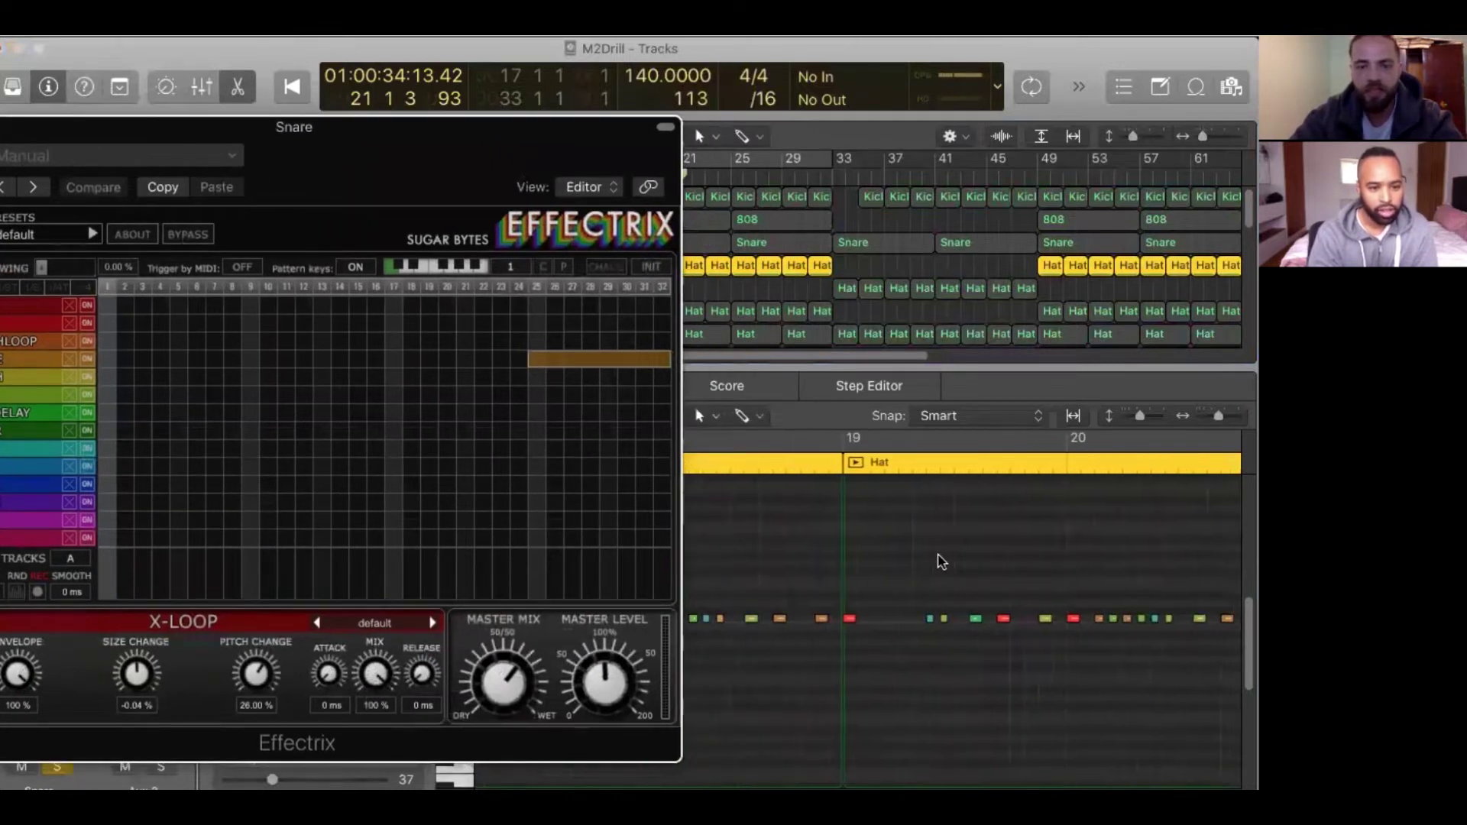
scroll(941, 561, "right", 5)
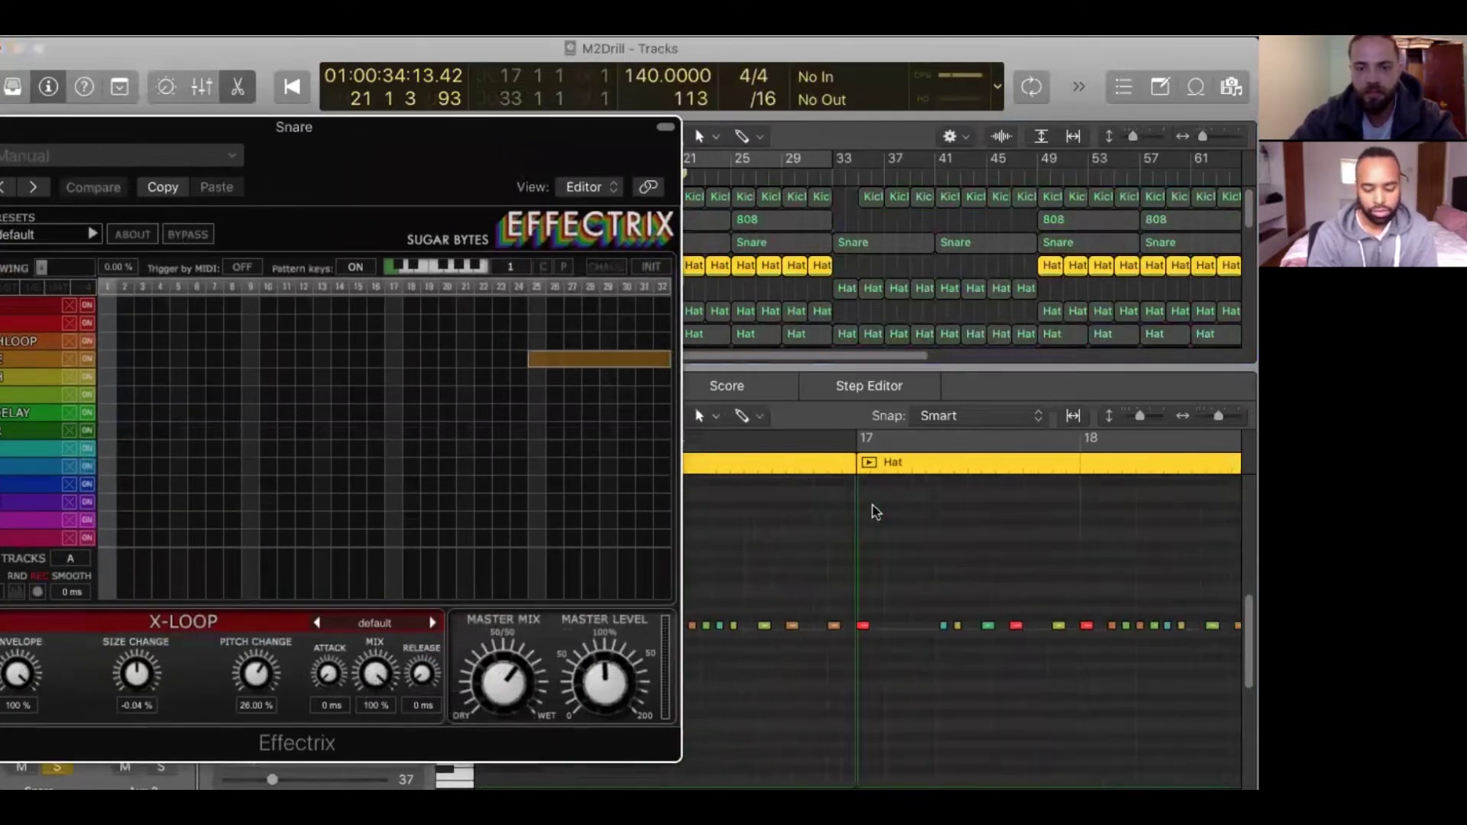
left_click(812, 463)
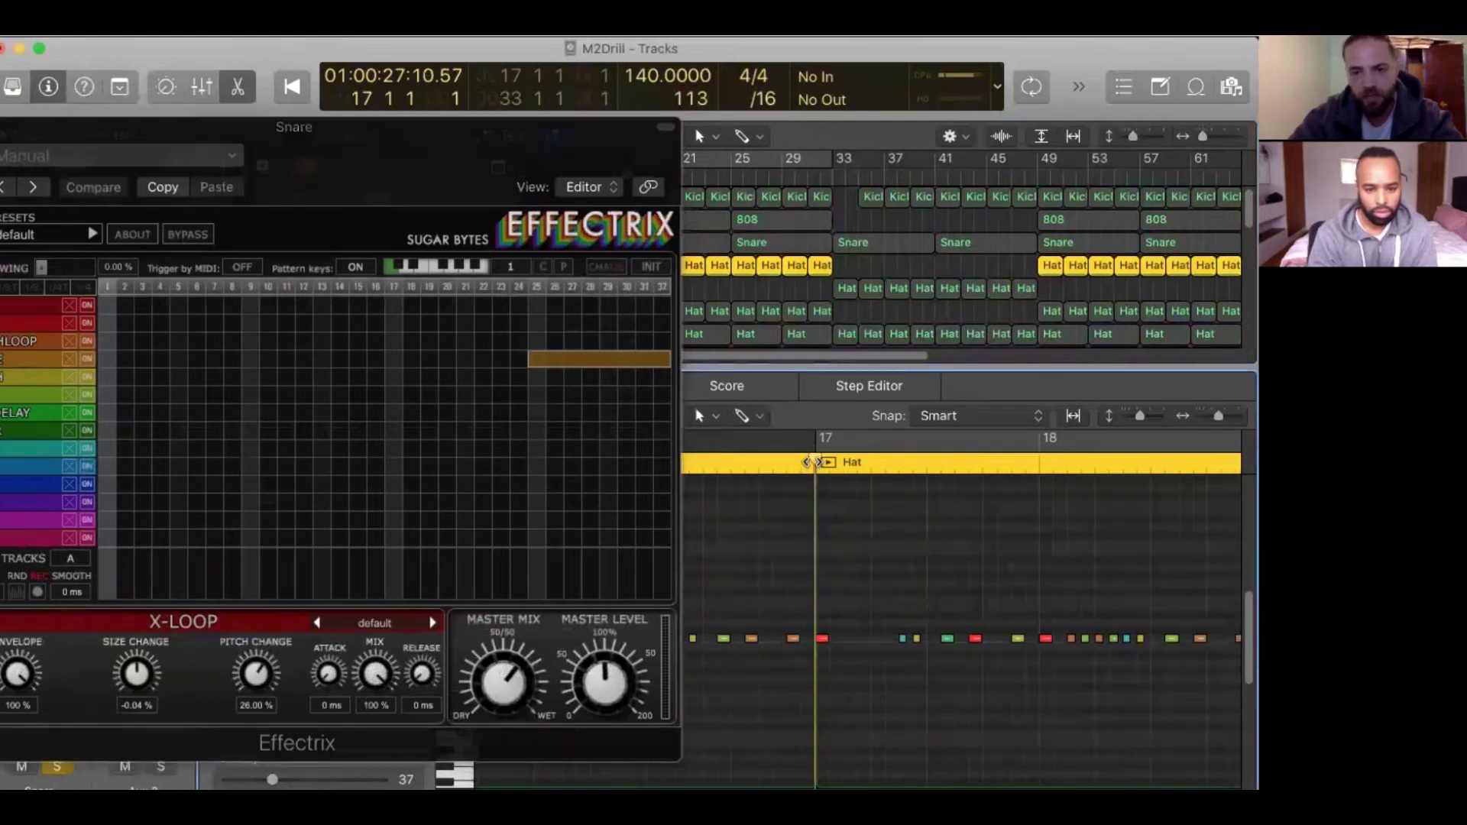
key("space")
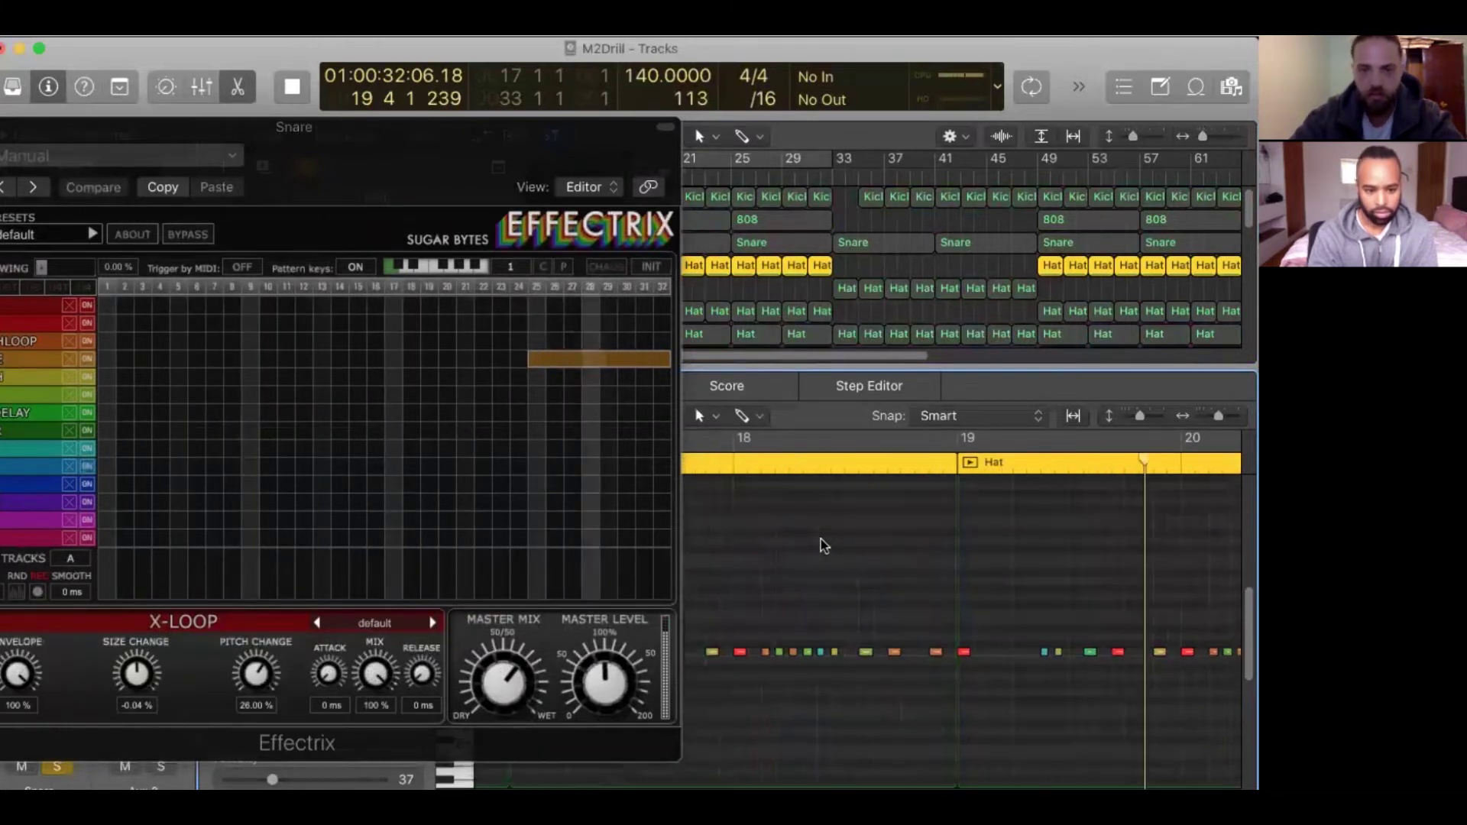
left_click(497, 173)
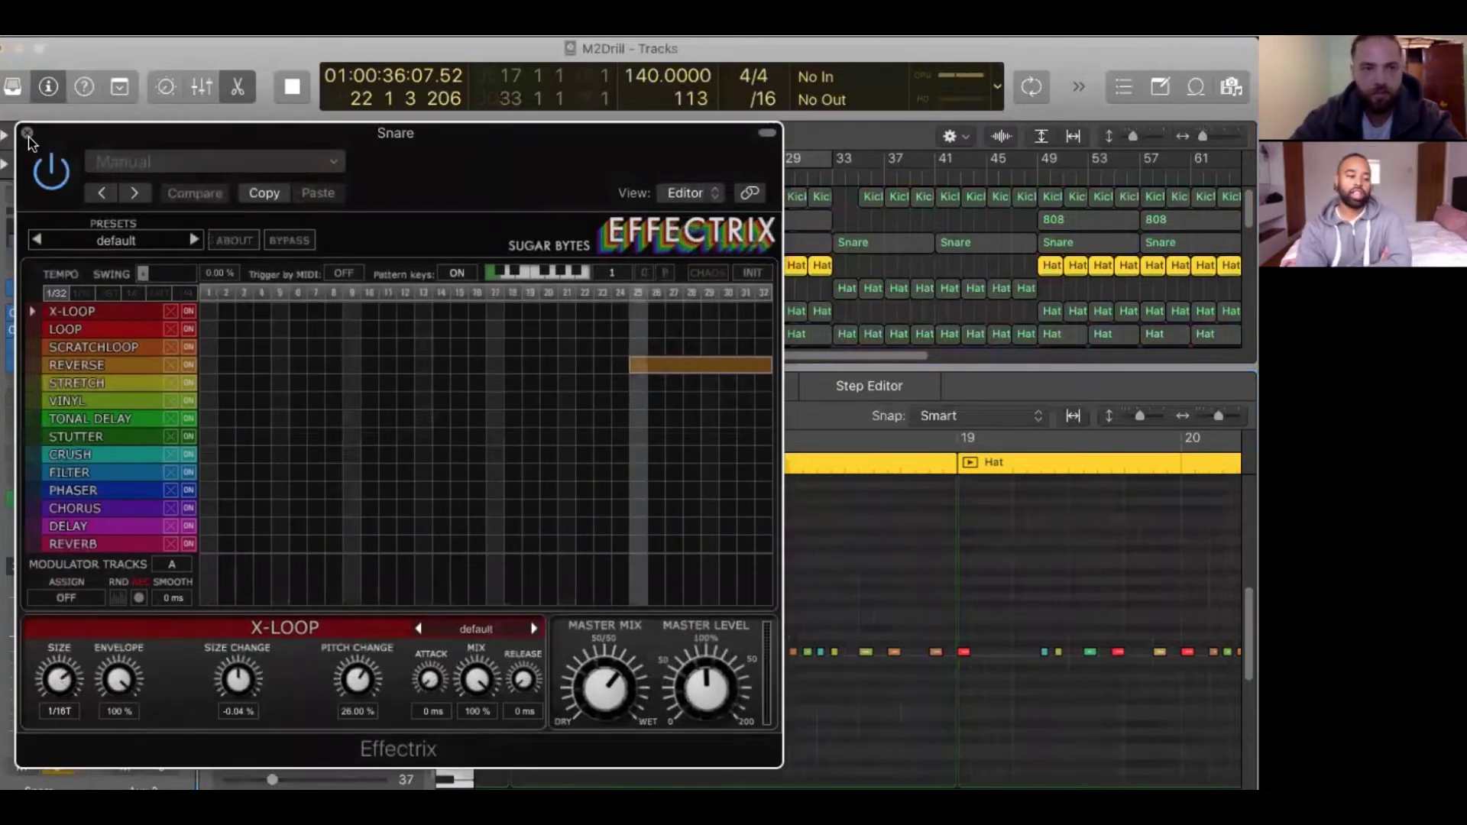
key("super+w")
Stop playback, return the playhead to bar 17, and hide the note editor.
key("space")
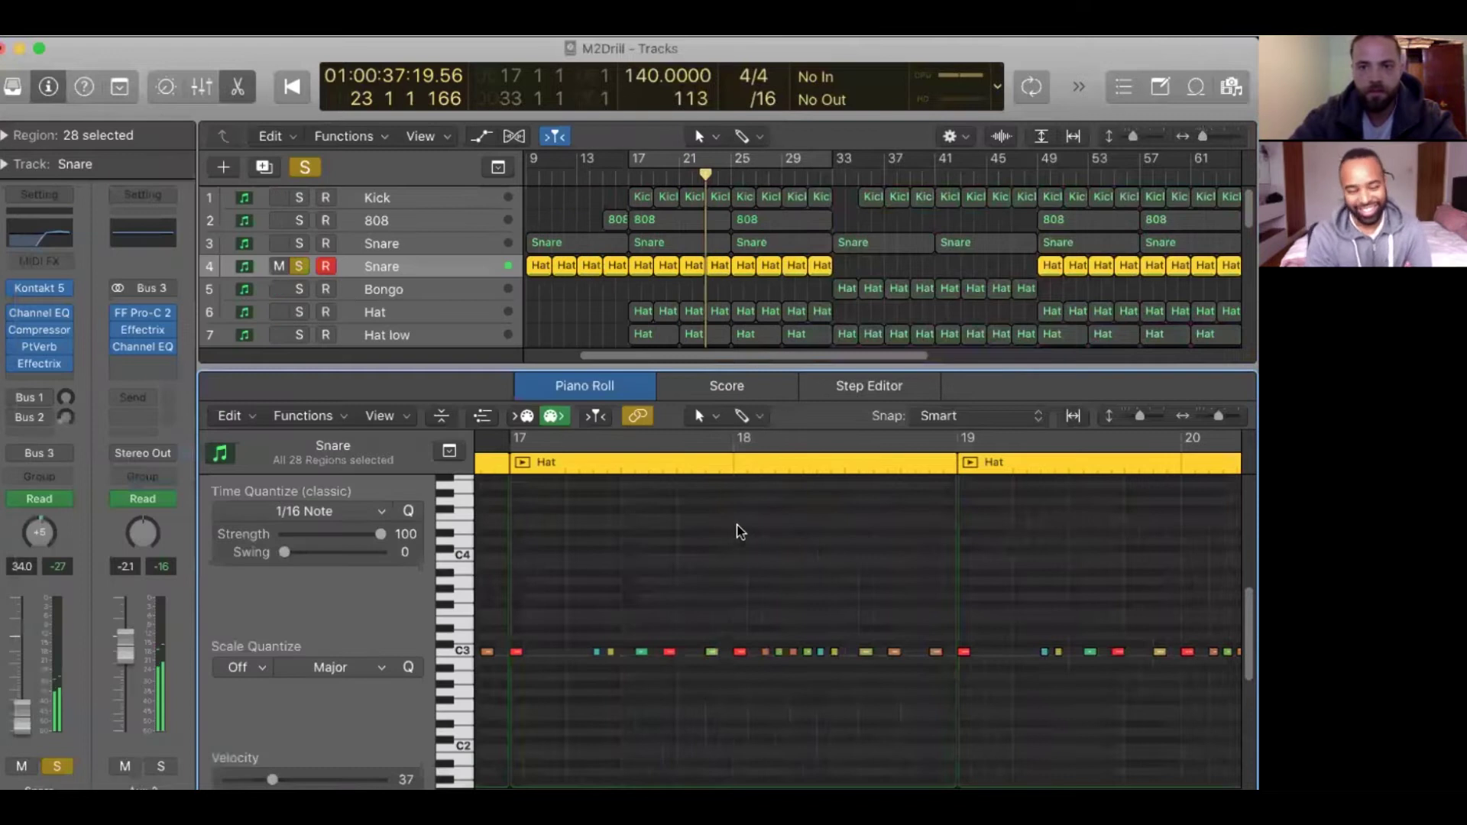
key("s")
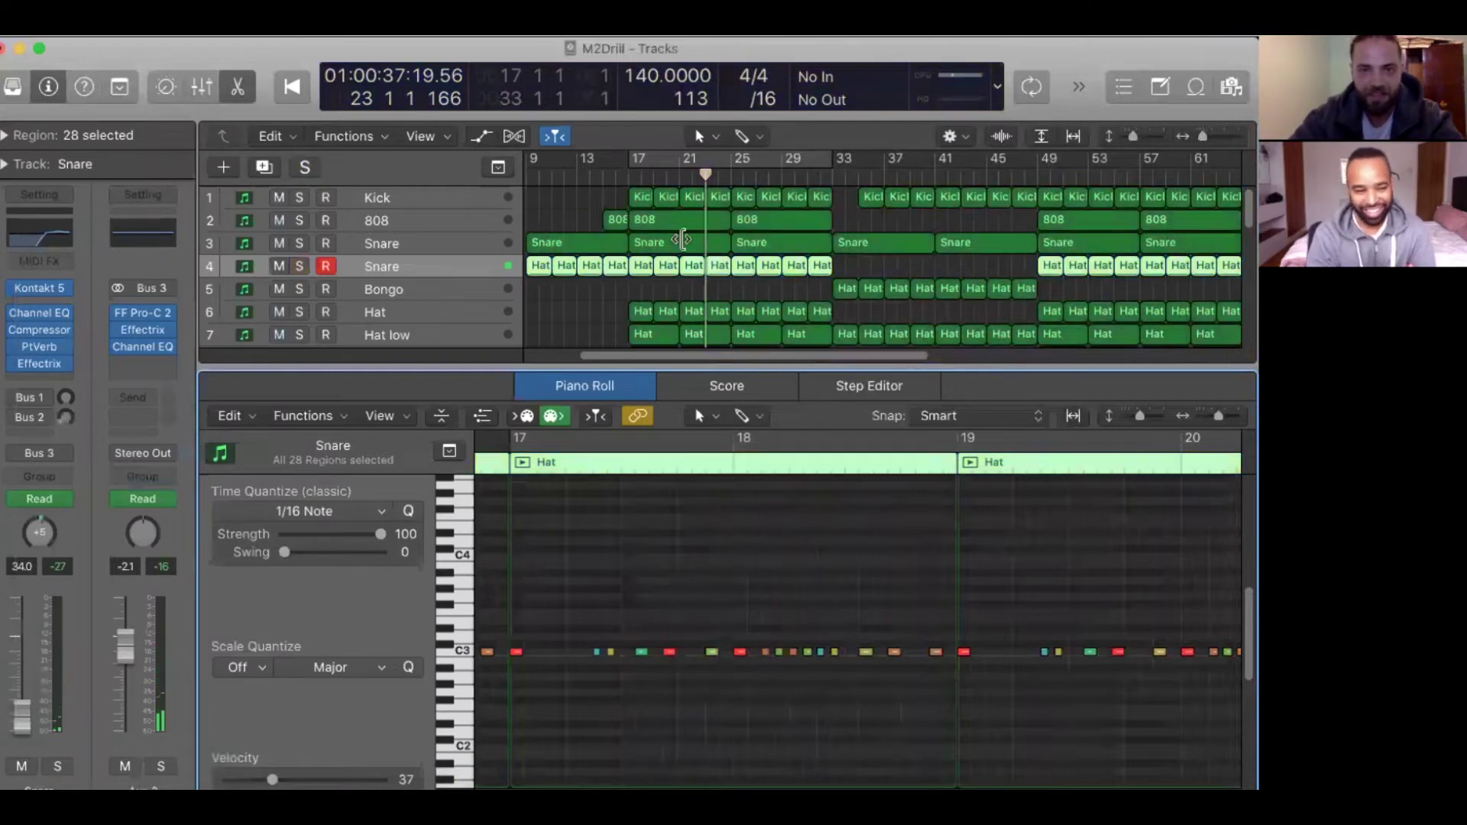
left_click(671, 334)
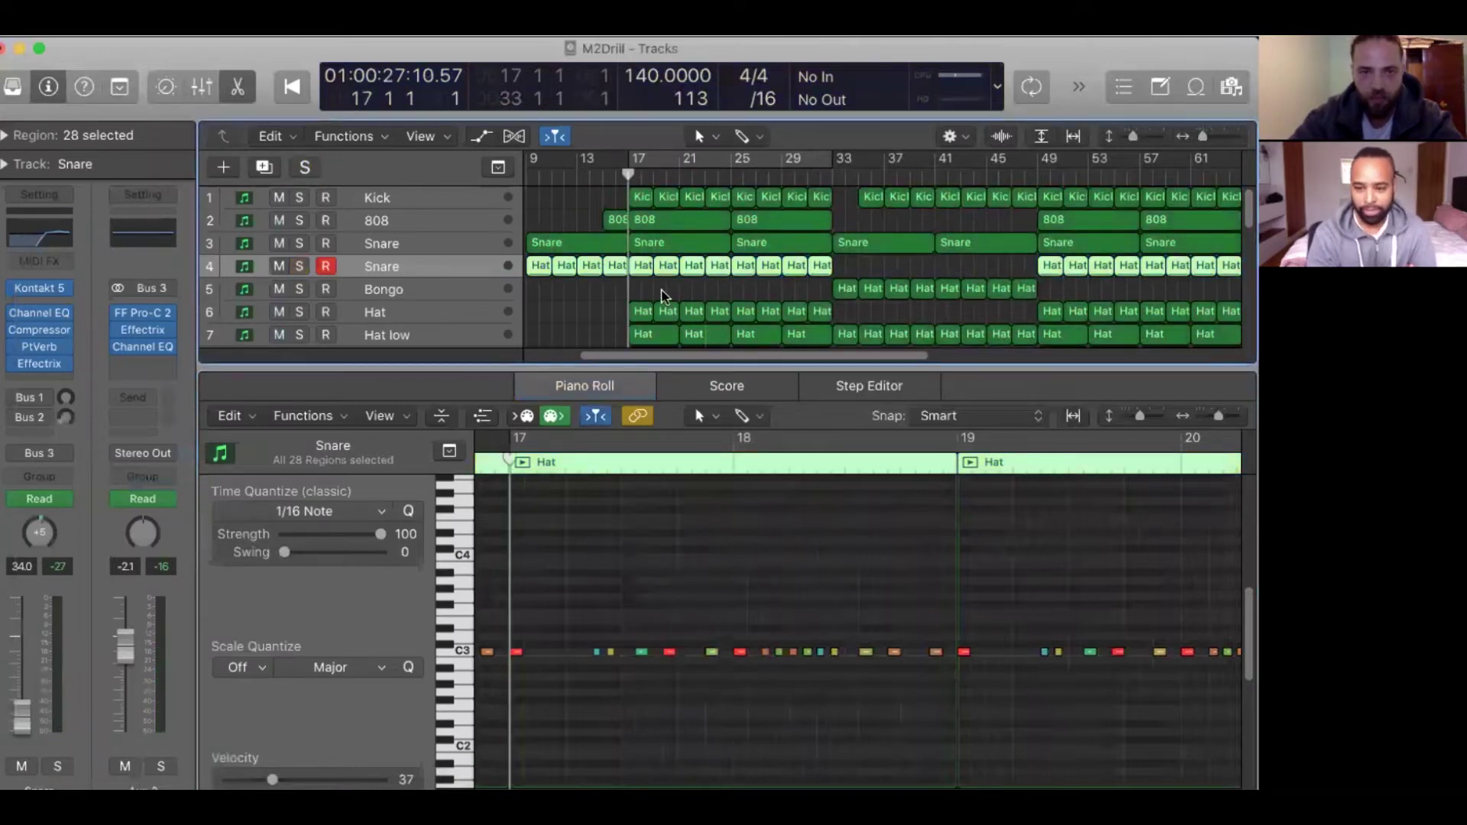
key("e")
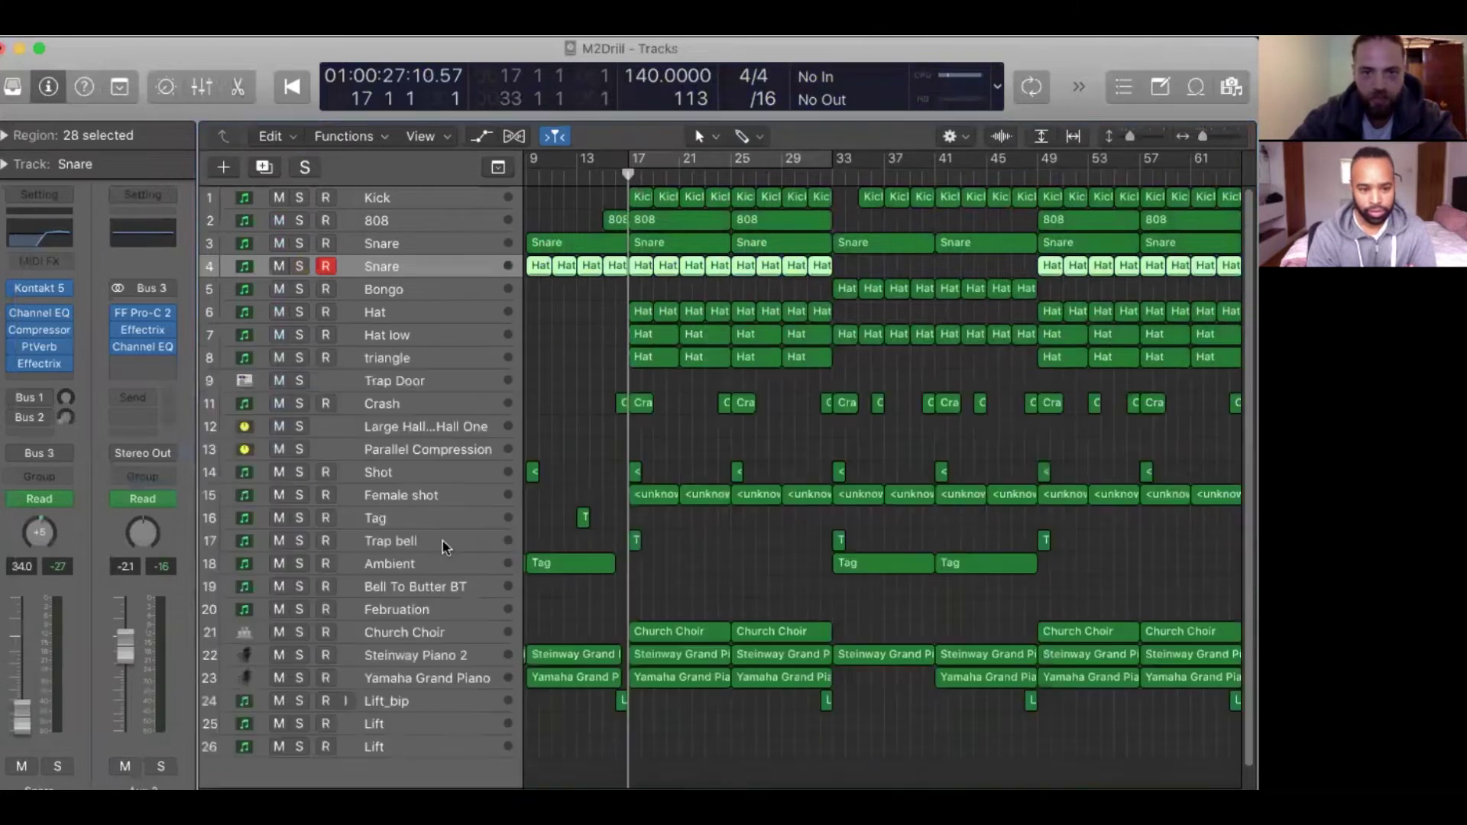
Solo Steinway Piano 2, Yamaha Grand Piano and the Snare hat track, then audition them.
left_click_drag(299, 655, 304, 670)
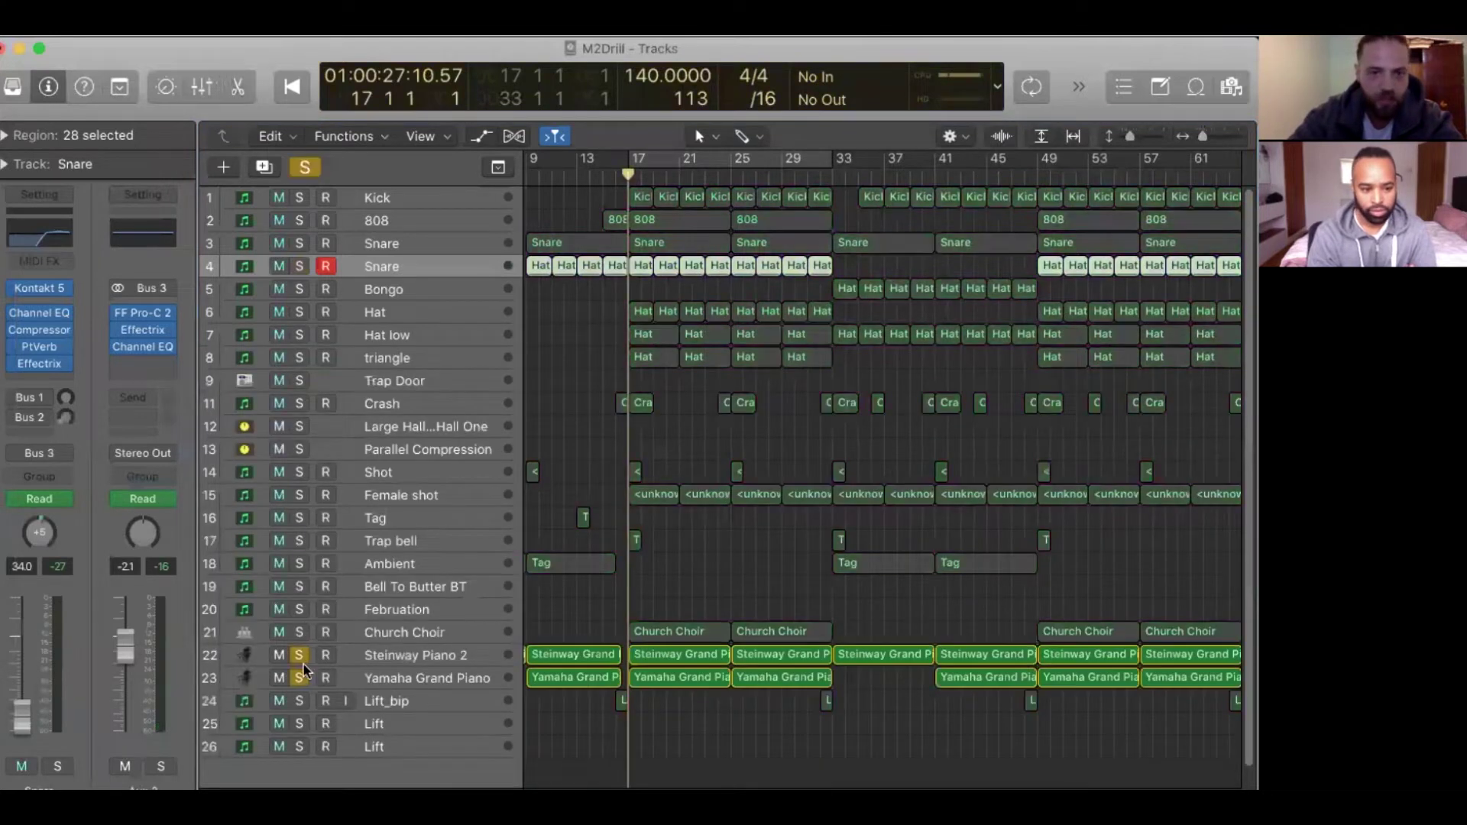
left_click(298, 266)
key("space")
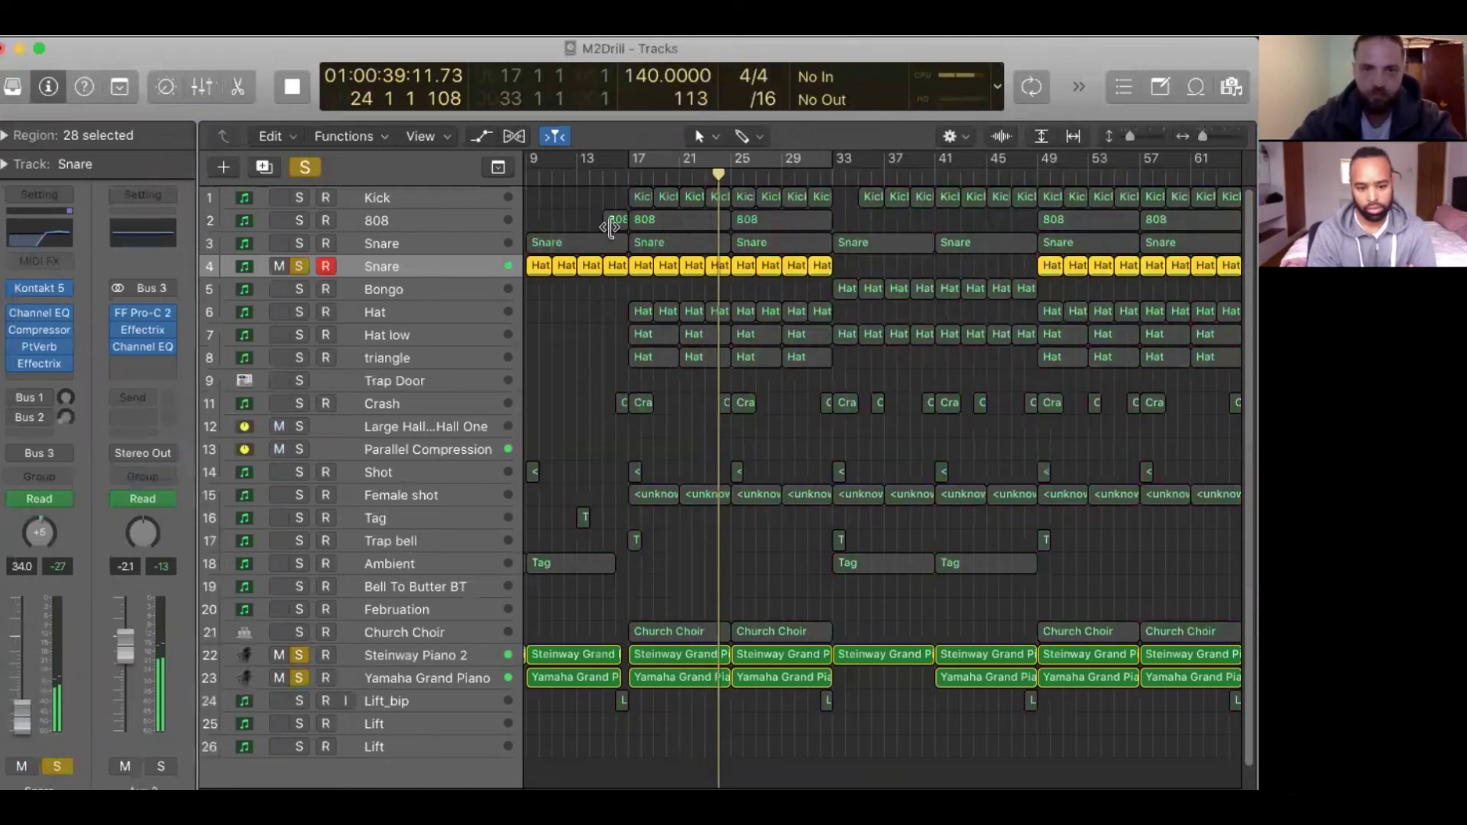
key("space")
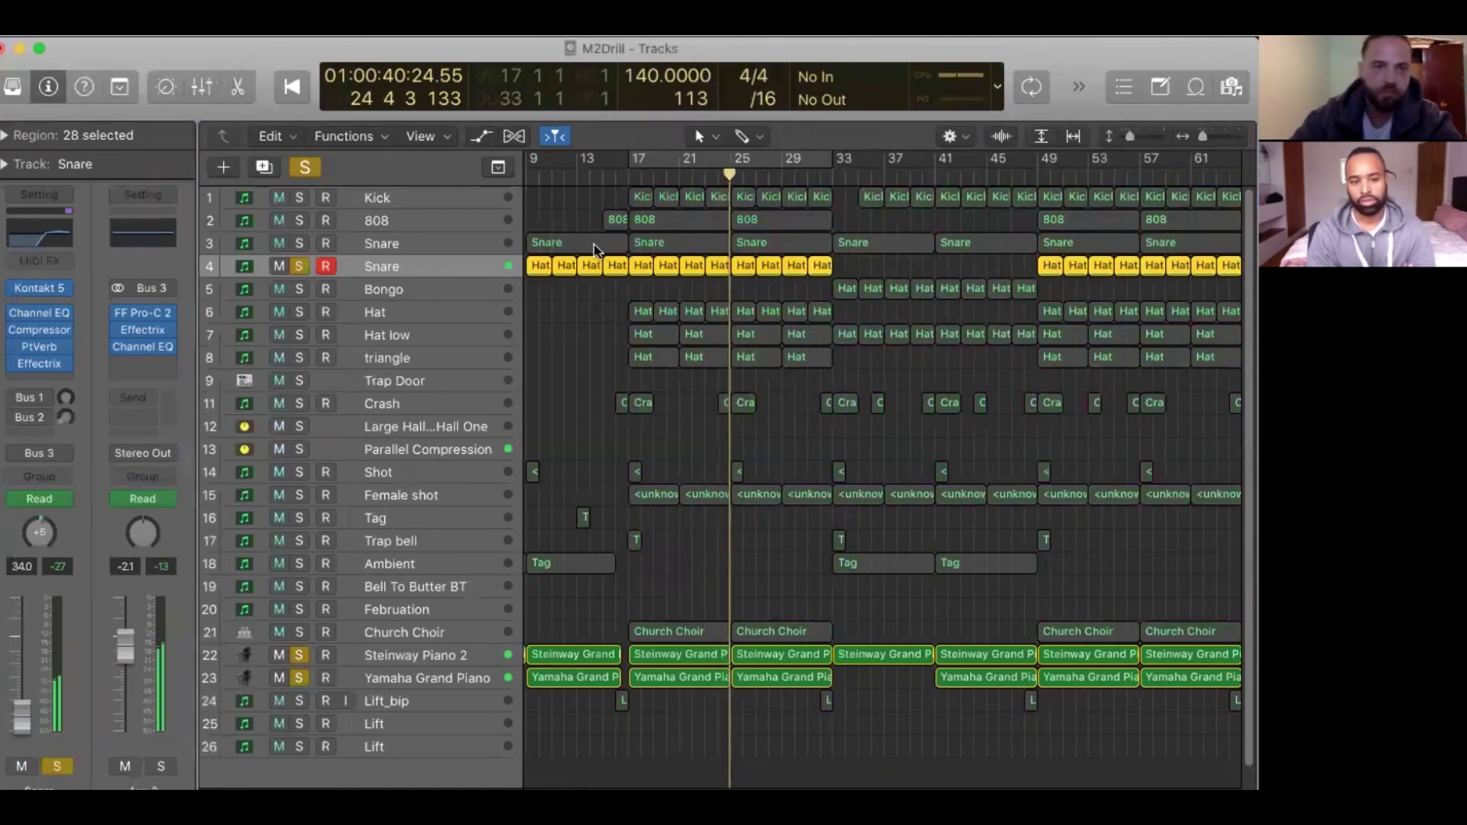
Unsolo the Snare, Steinway Piano 2 and Yamaha Grand Piano tracks, then select the Kick track.
left_click(297, 269)
left_click(298, 656)
left_click(299, 677)
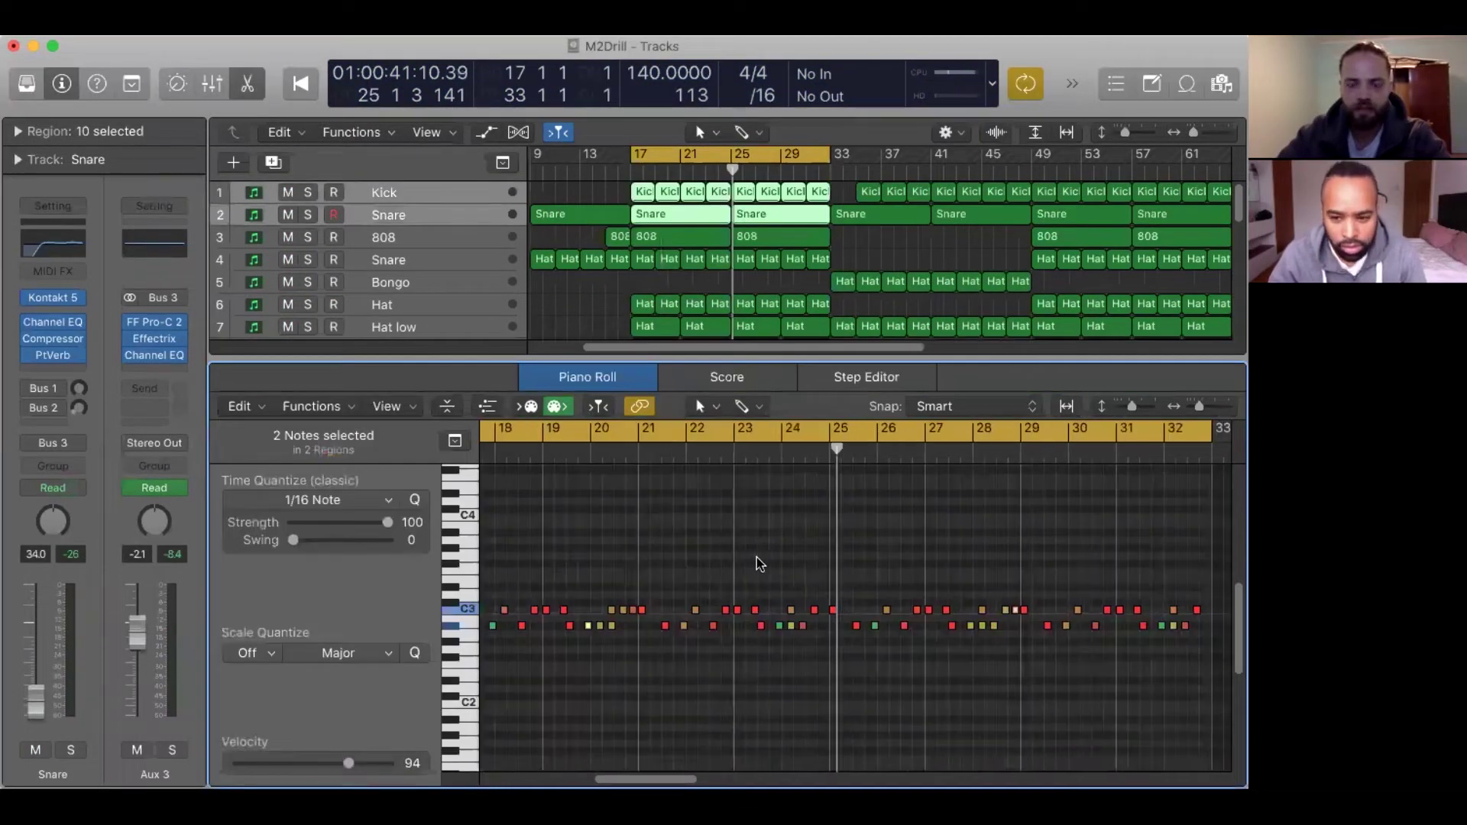
scroll(757, 558, "left", 8)
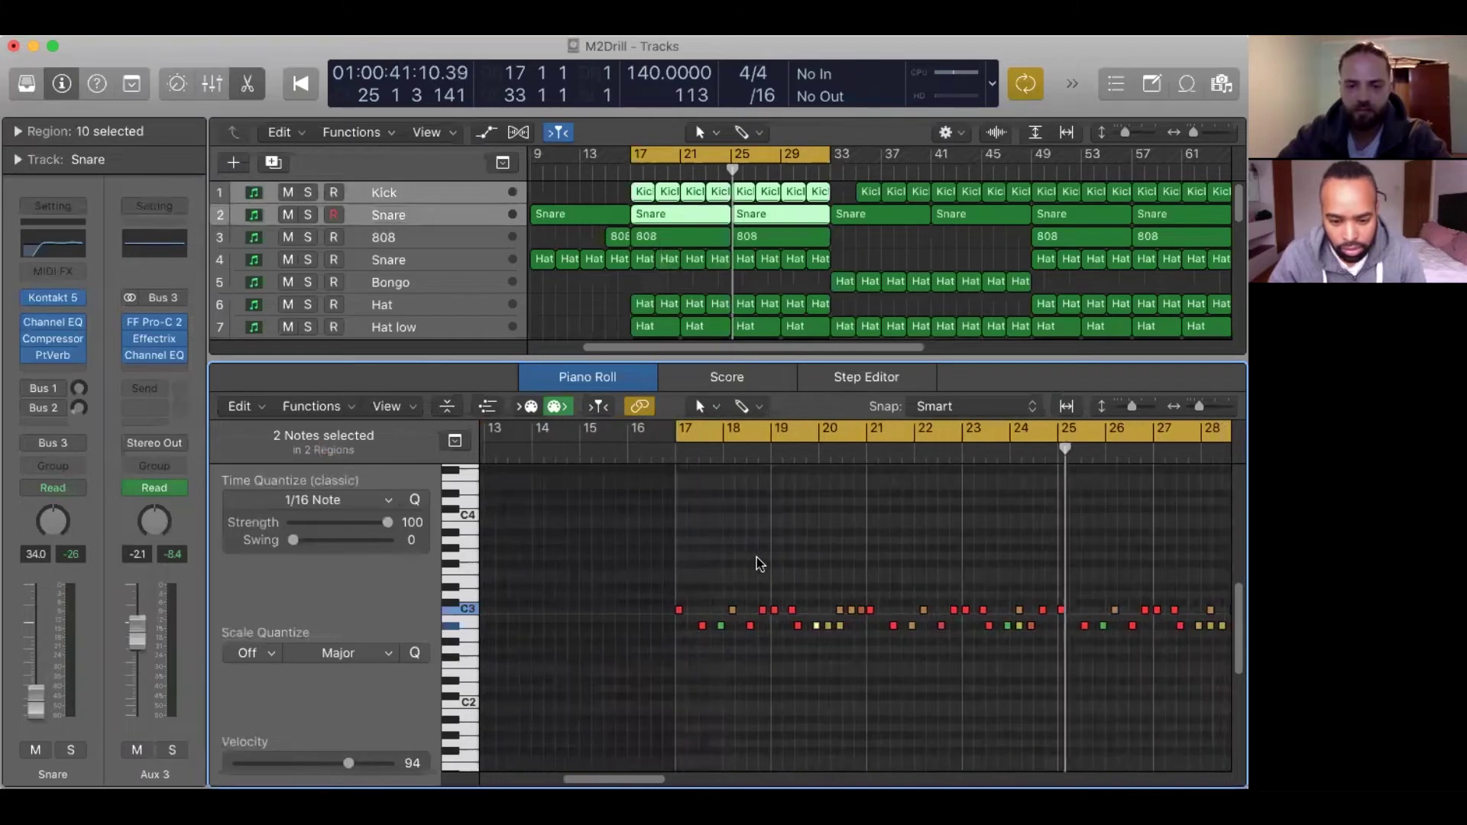
scroll(757, 557, "up", 3)
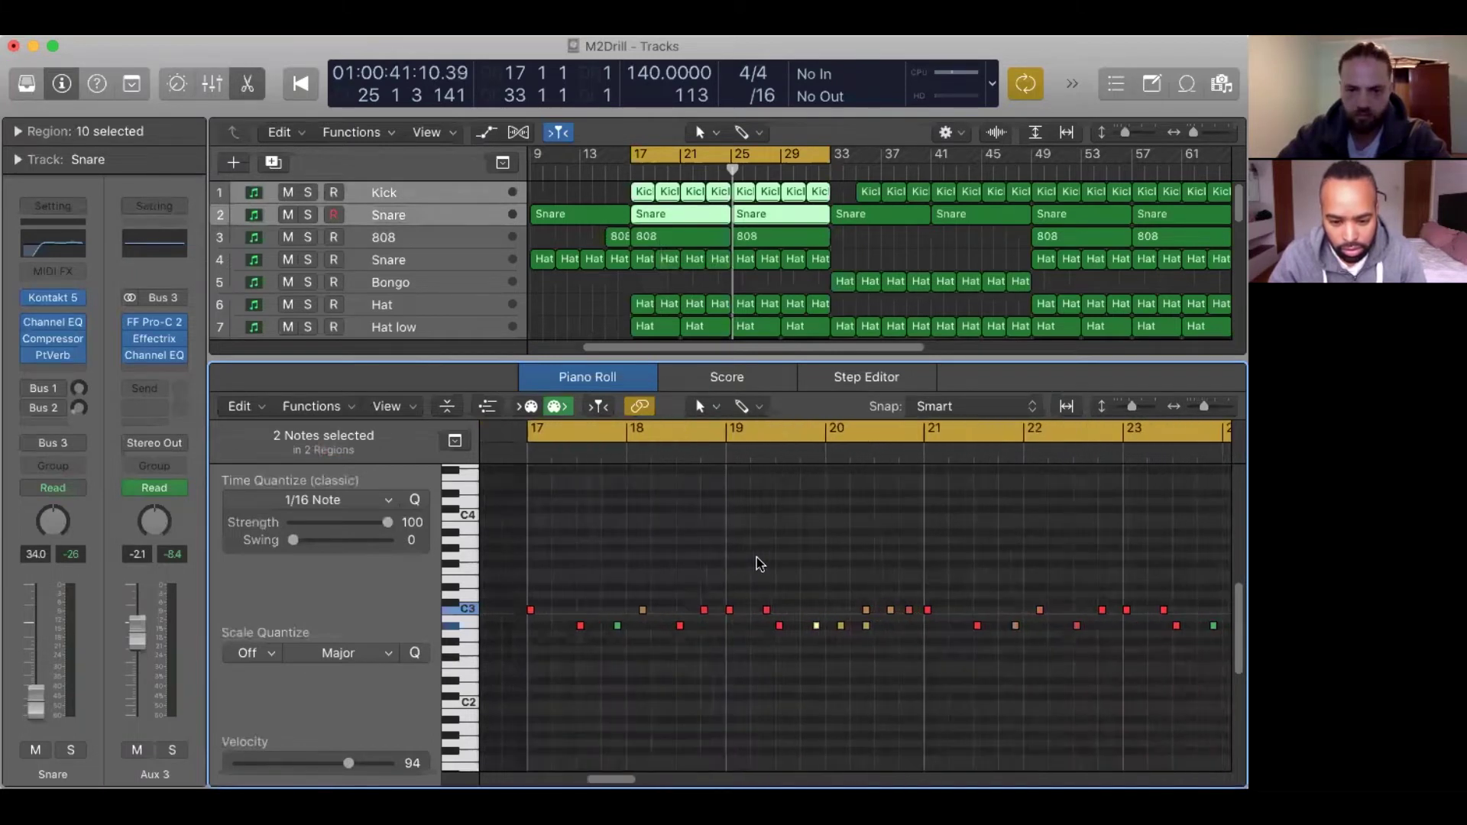
left_click(470, 195)
left_click(451, 190)
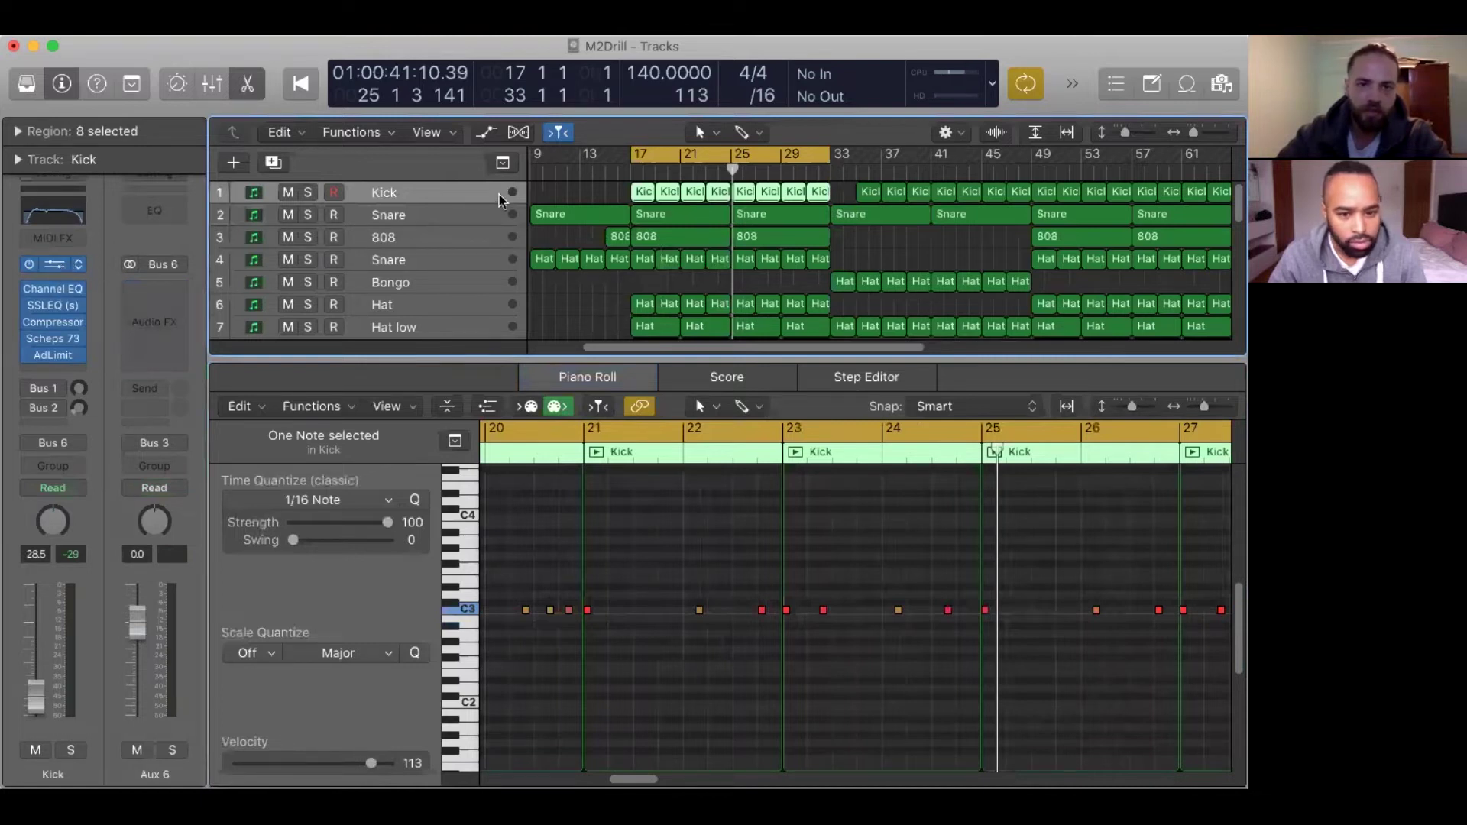
key("v")
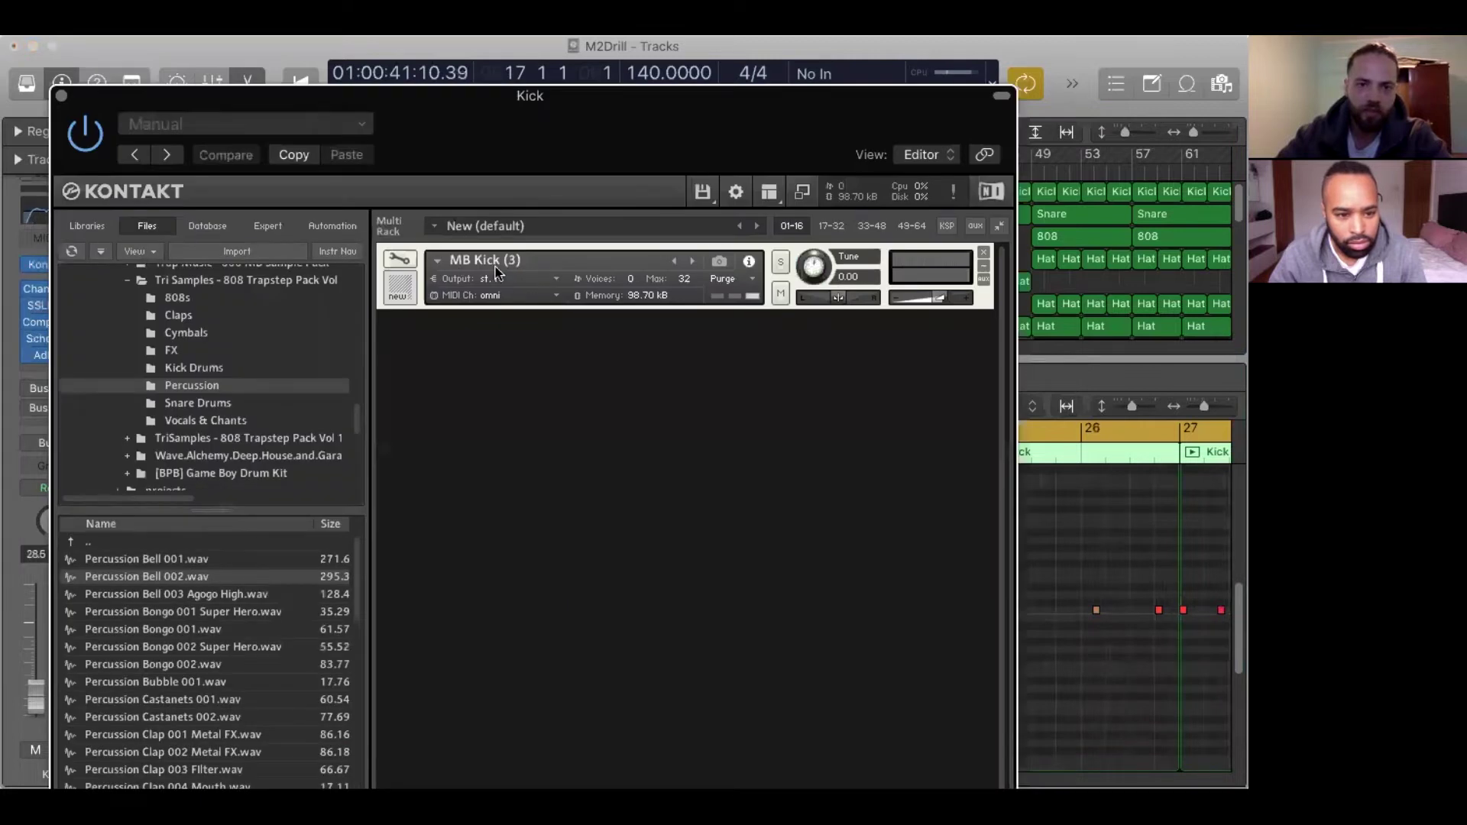
left_click(61, 96)
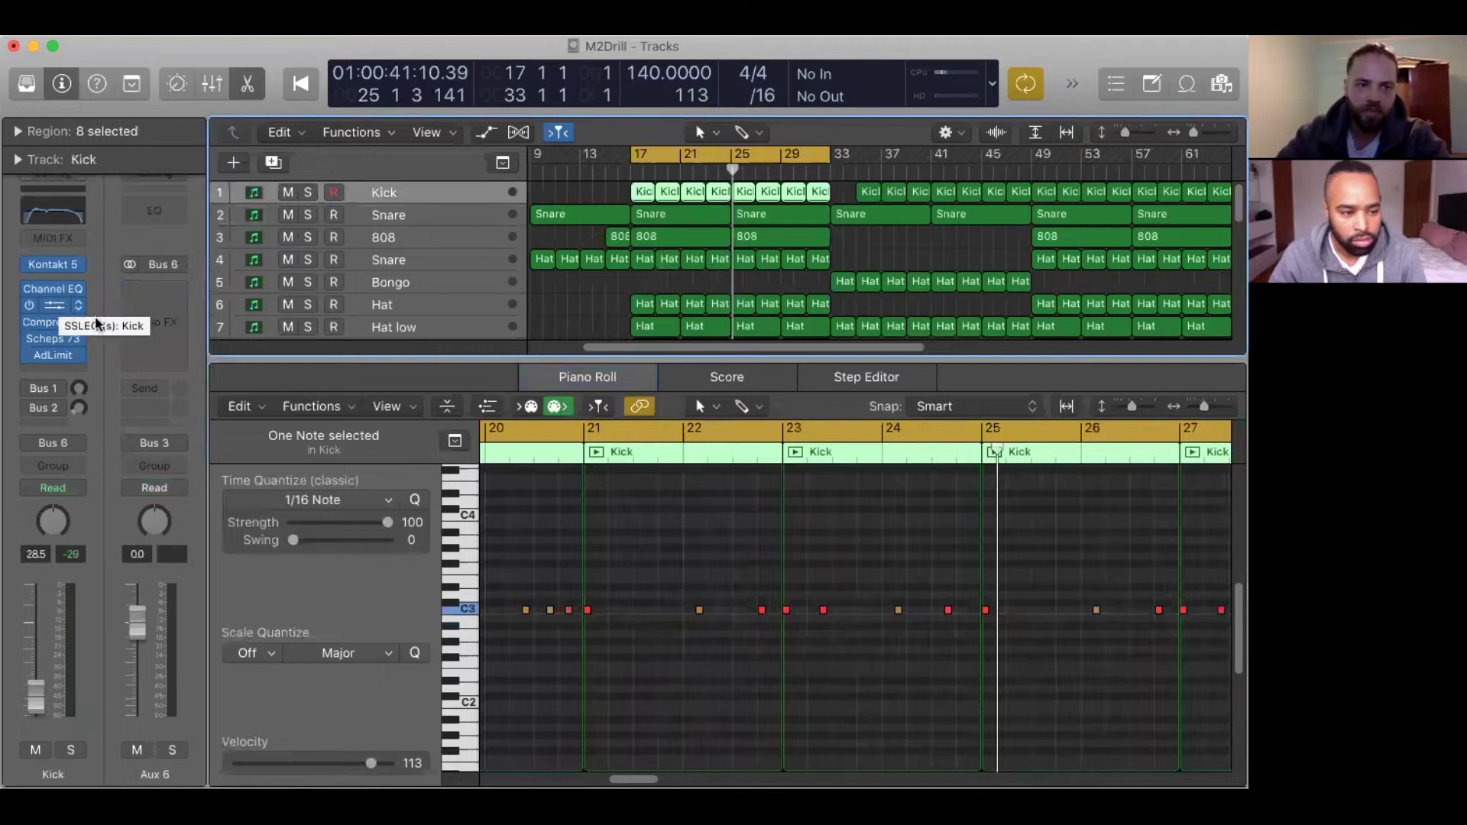
left_click(53, 355)
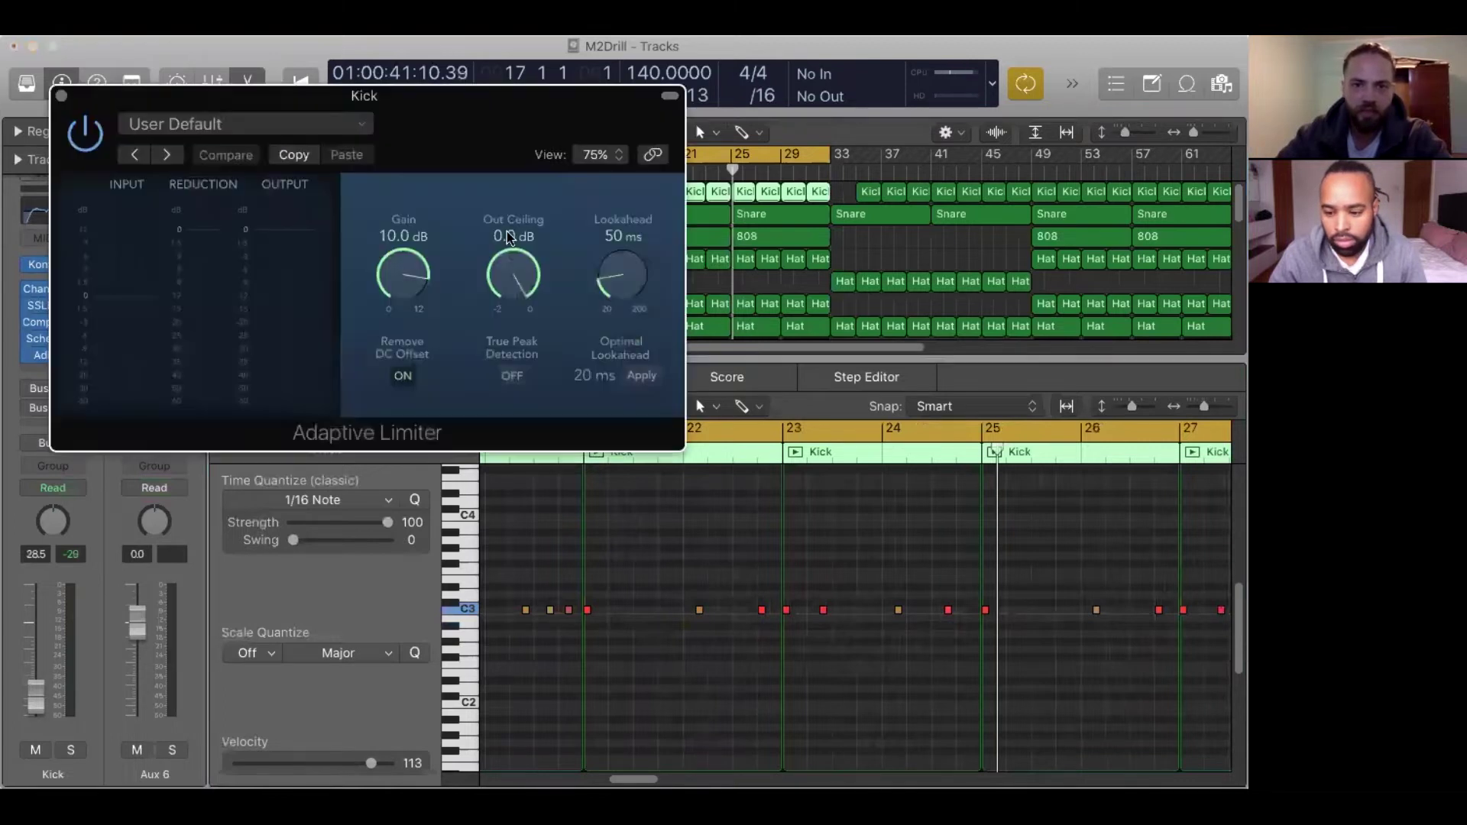
left_click(62, 96)
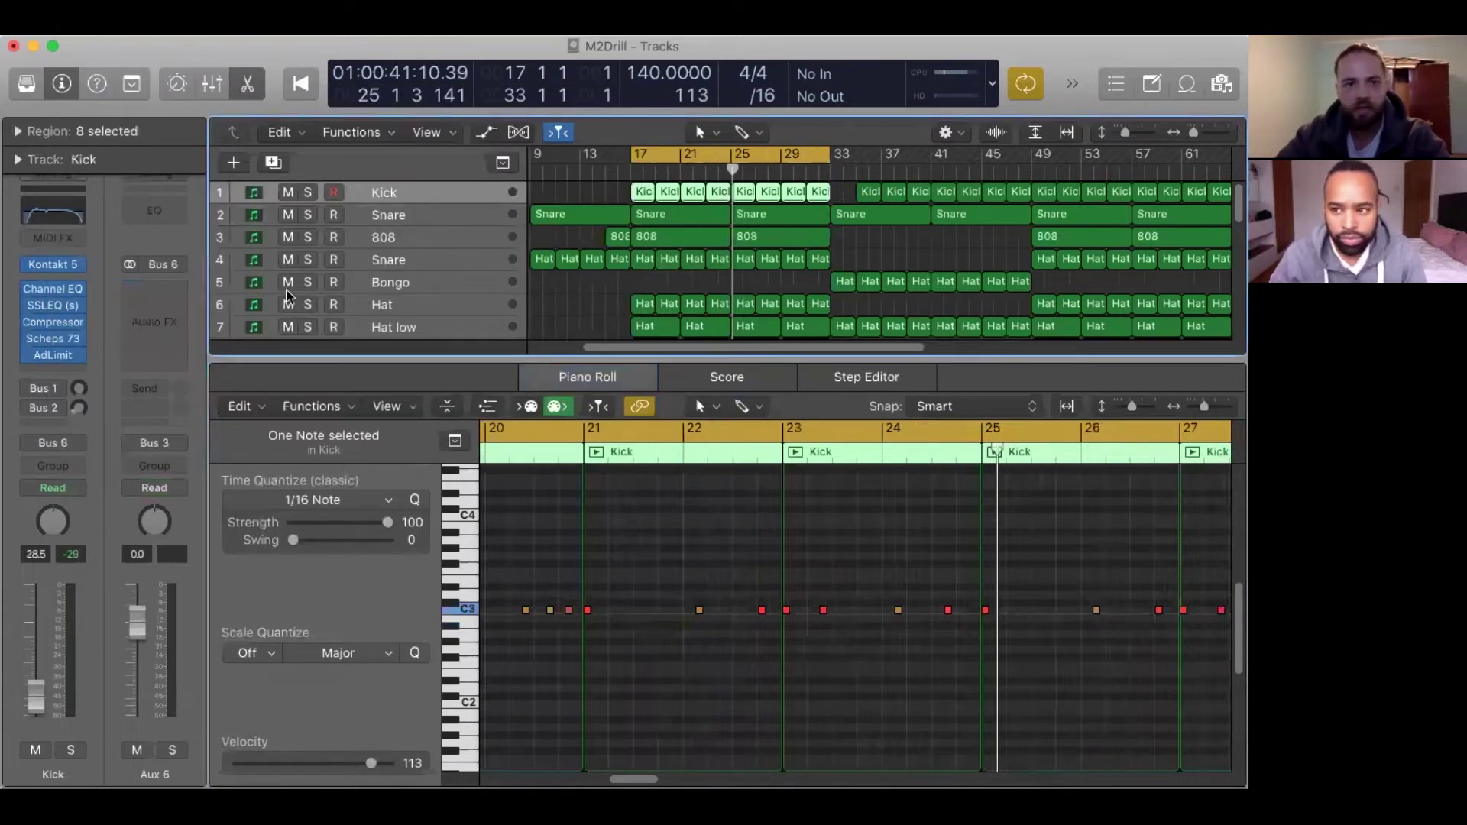
Solo the Snare track and extend the 808 region to start before bar 17.
left_click(443, 216)
left_click(53, 298)
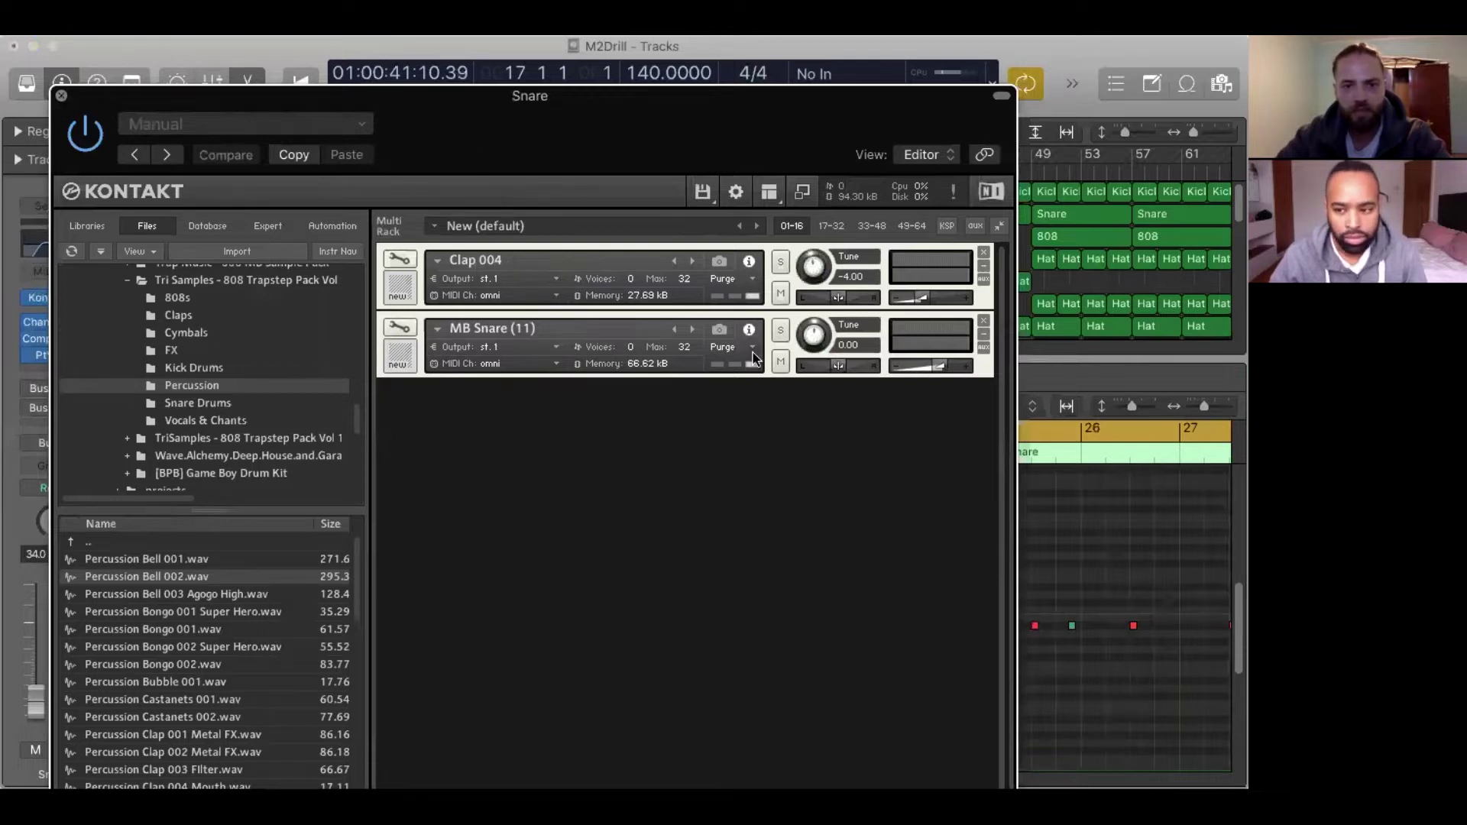
key("super+w")
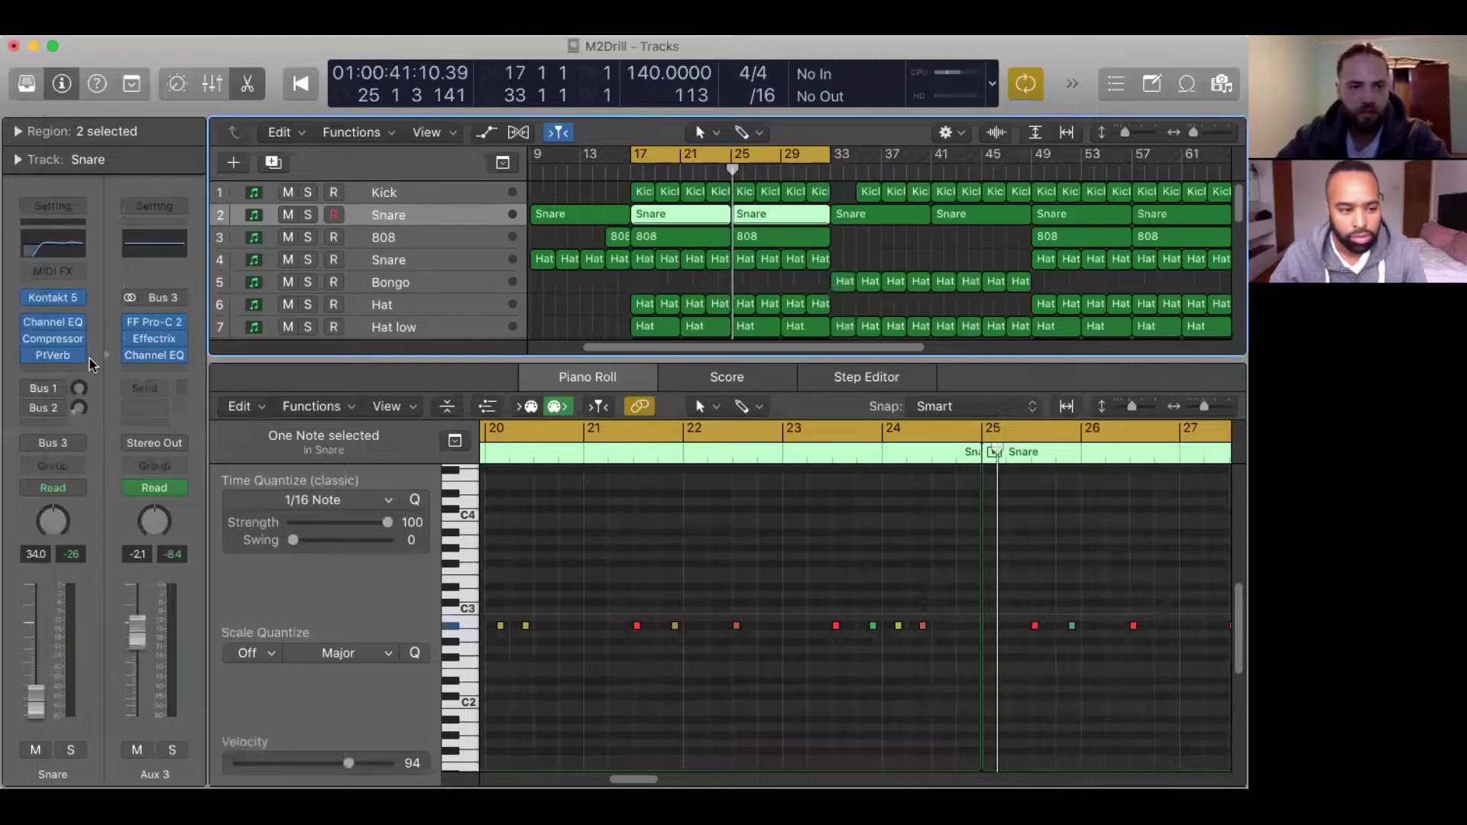
mouse_move(54, 325)
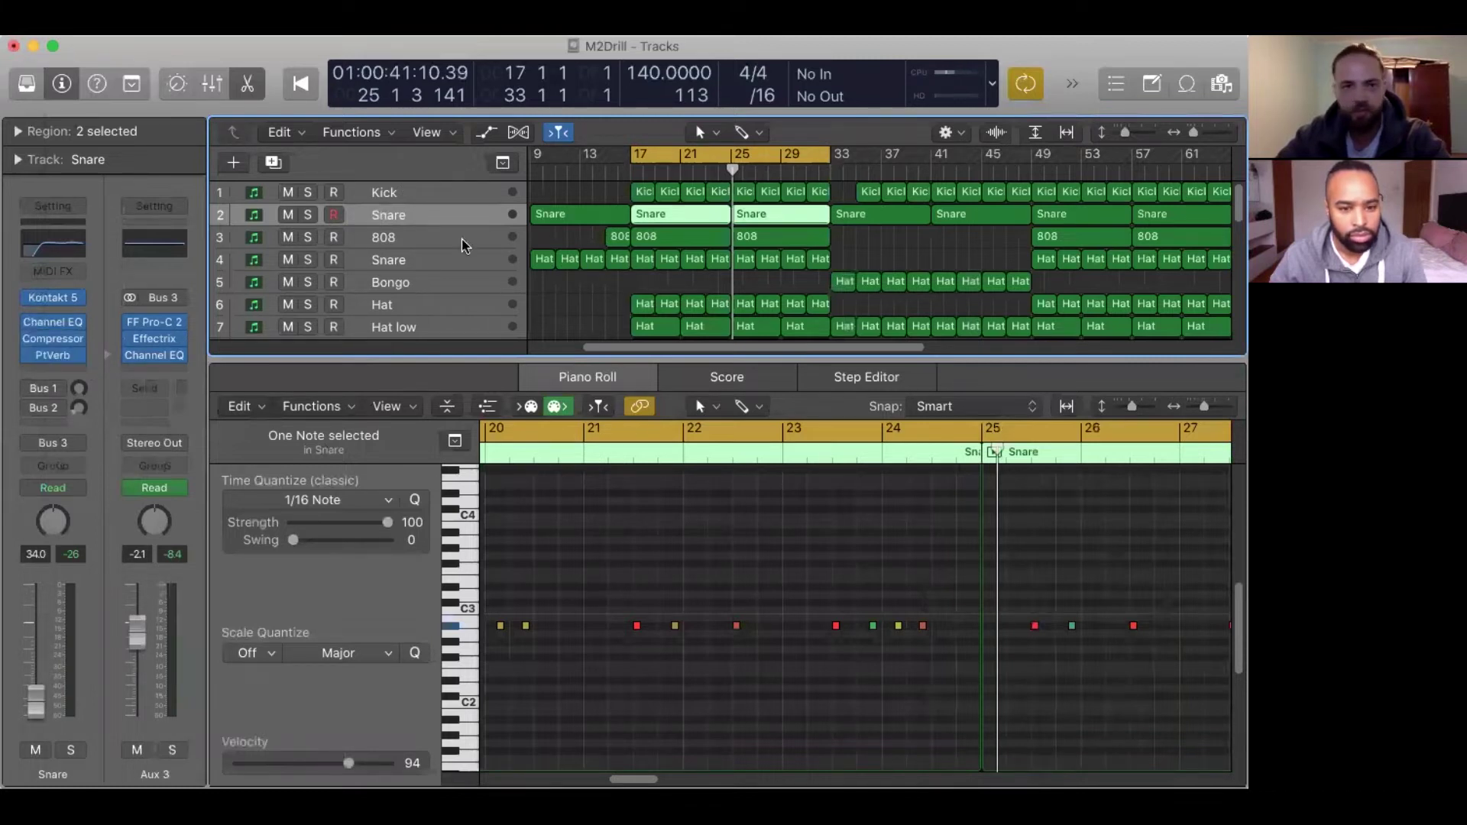
key("ctrl+s")
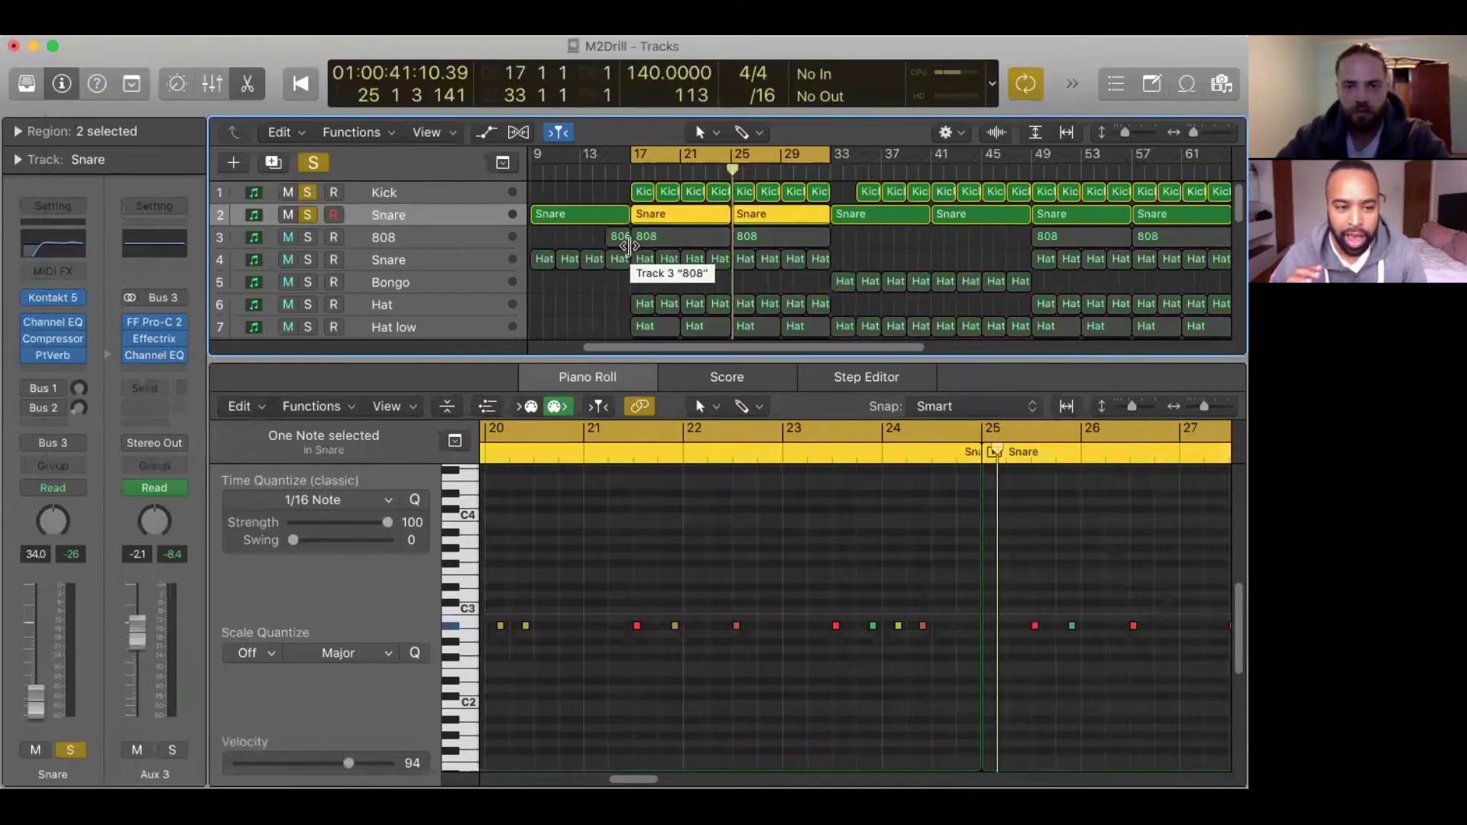
left_click_drag(621, 237, 609, 238)
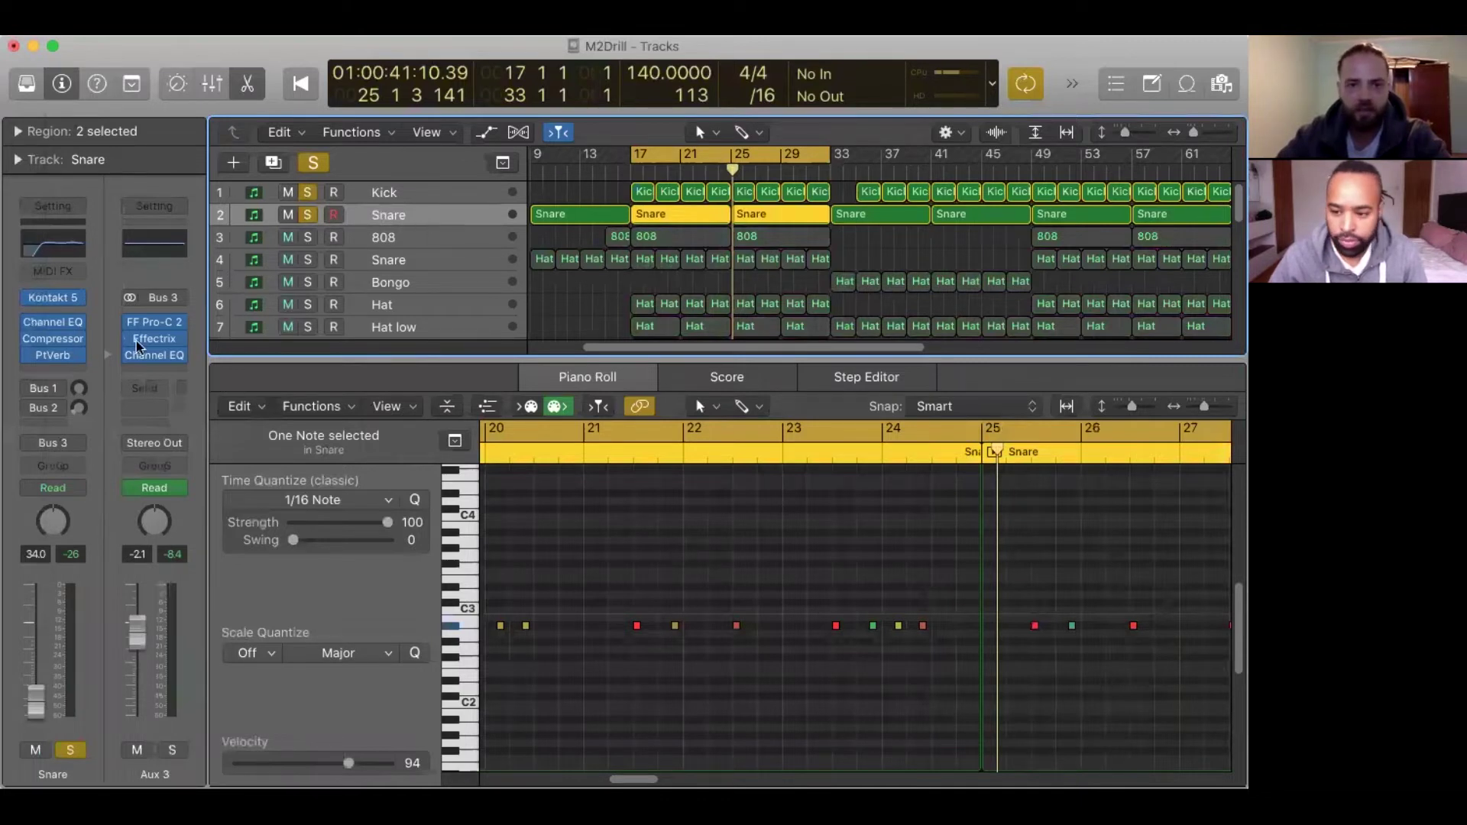
Solo MB Snare inside the Snare's Kontakt and audition it from bar 17.
left_click(53, 300)
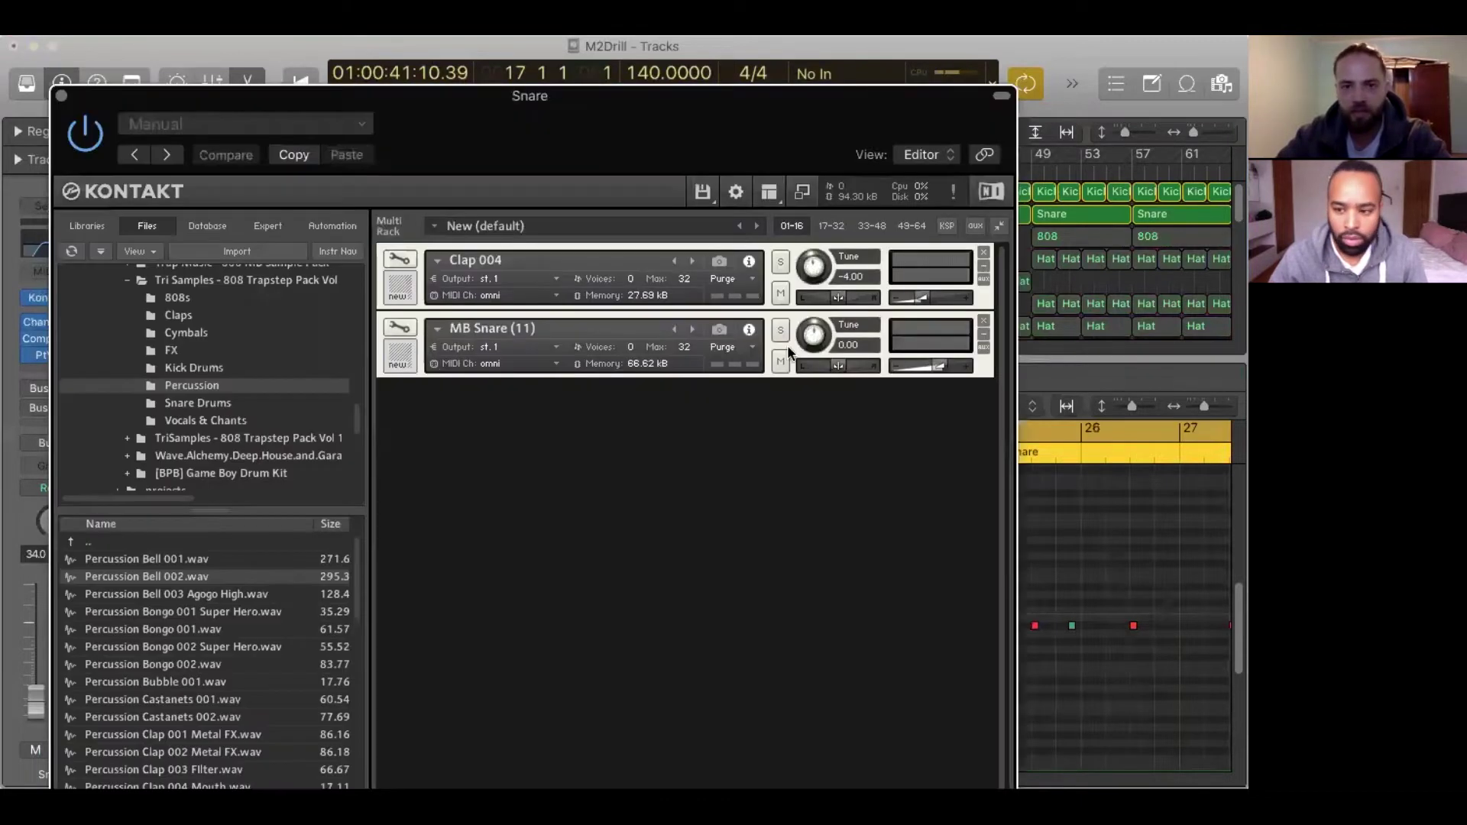
left_click(780, 331)
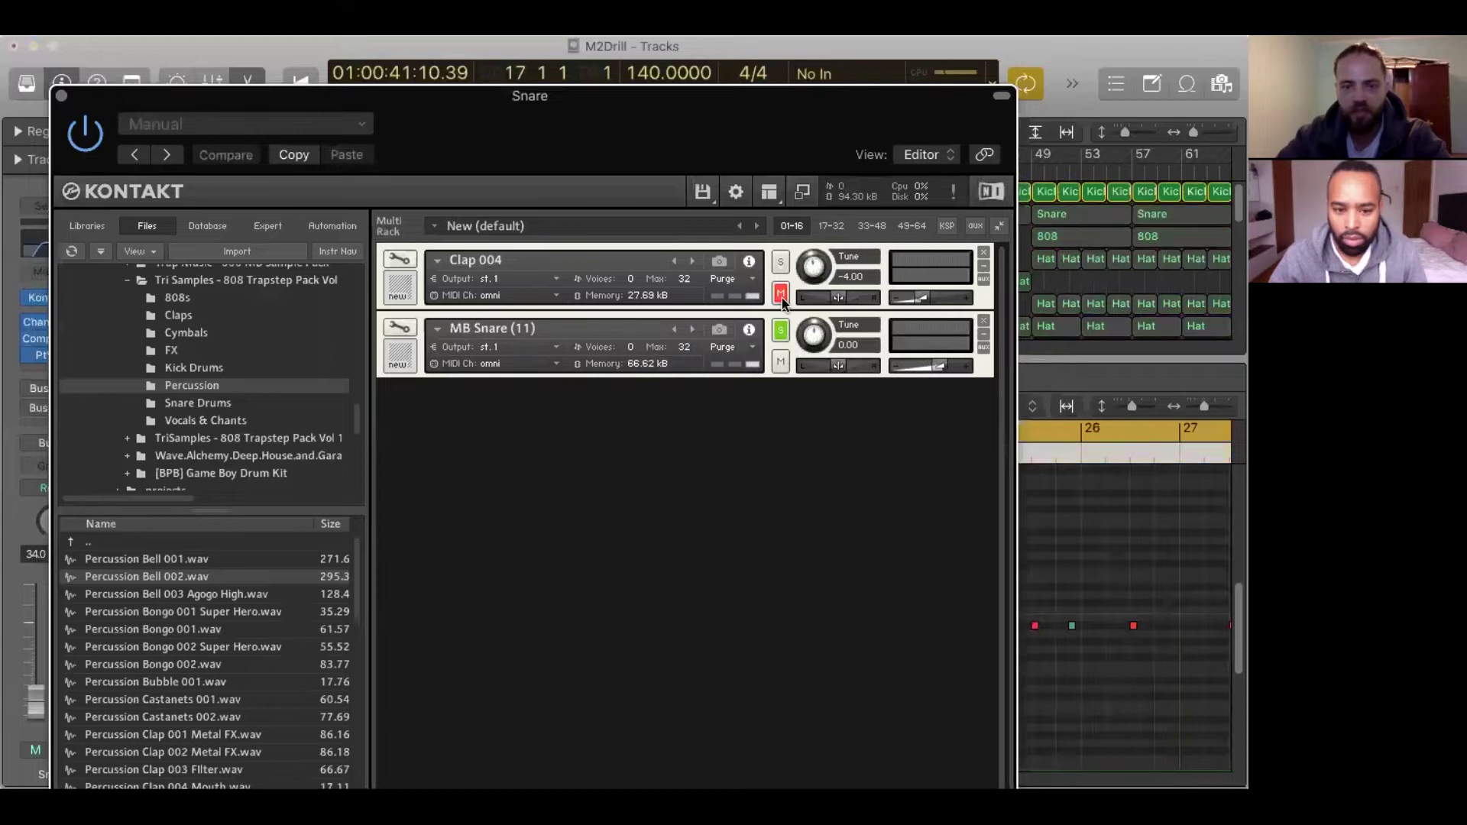
key("space")
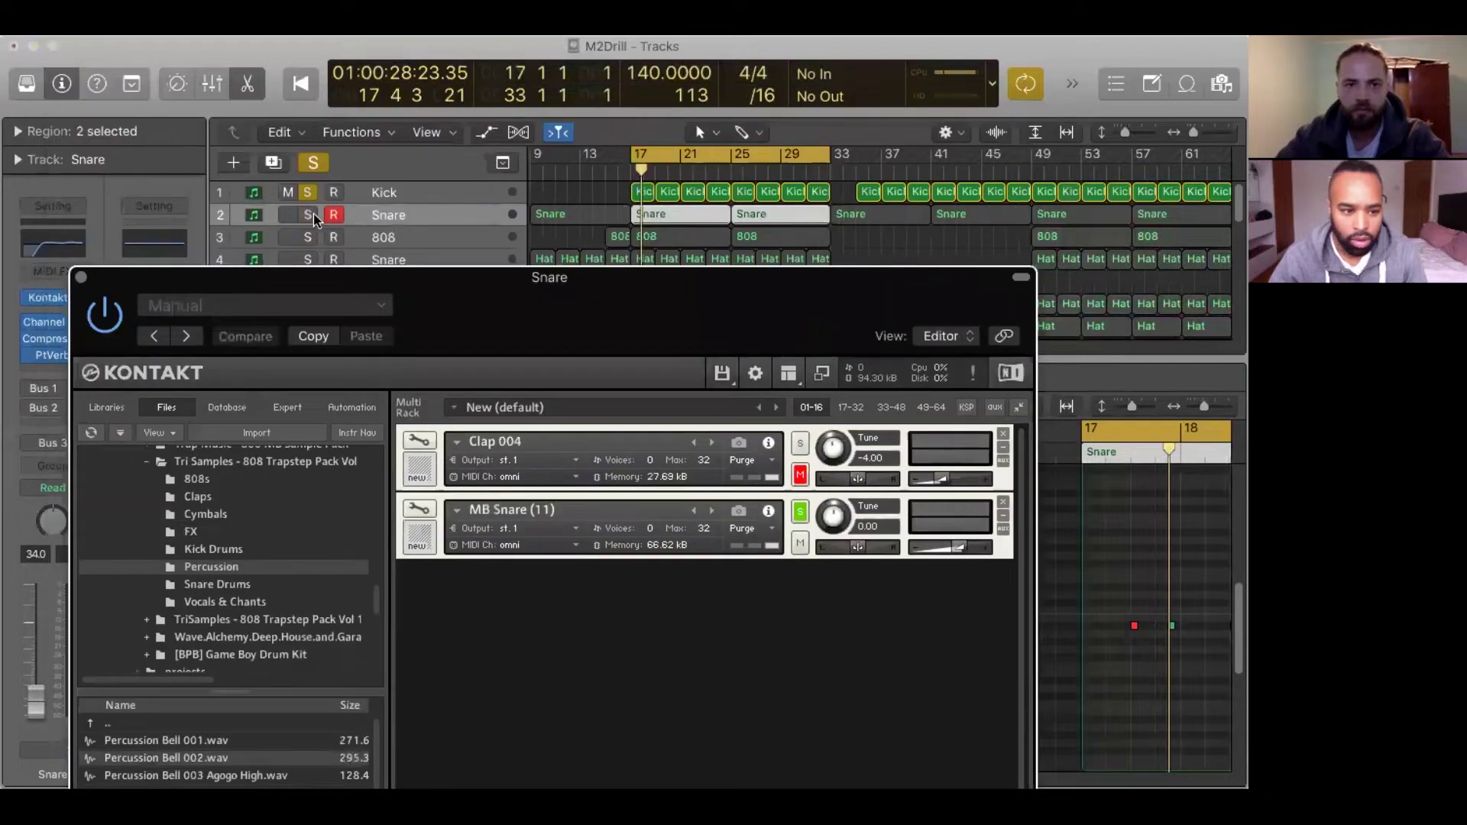
left_click(308, 215)
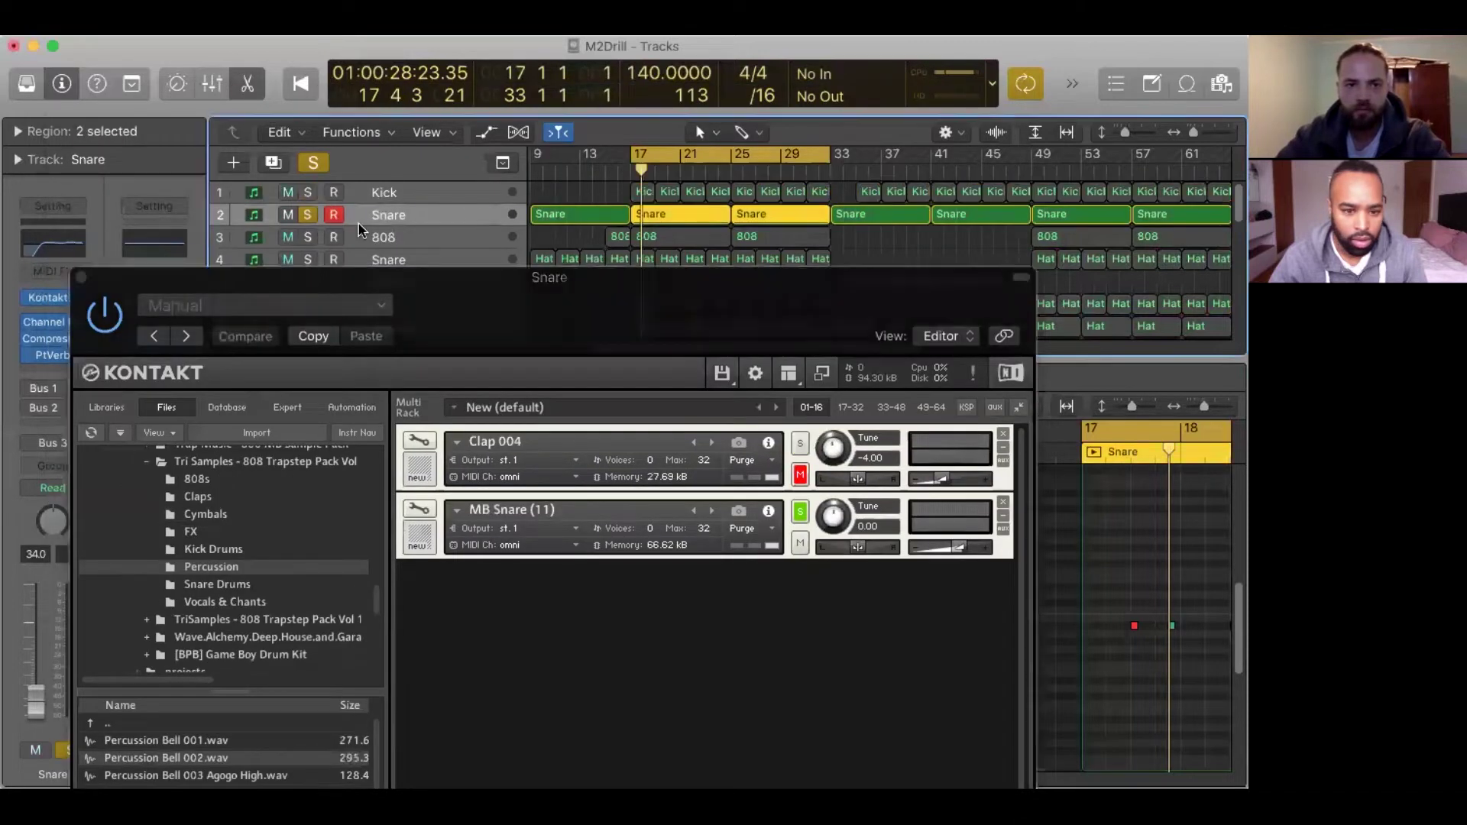
key("space")
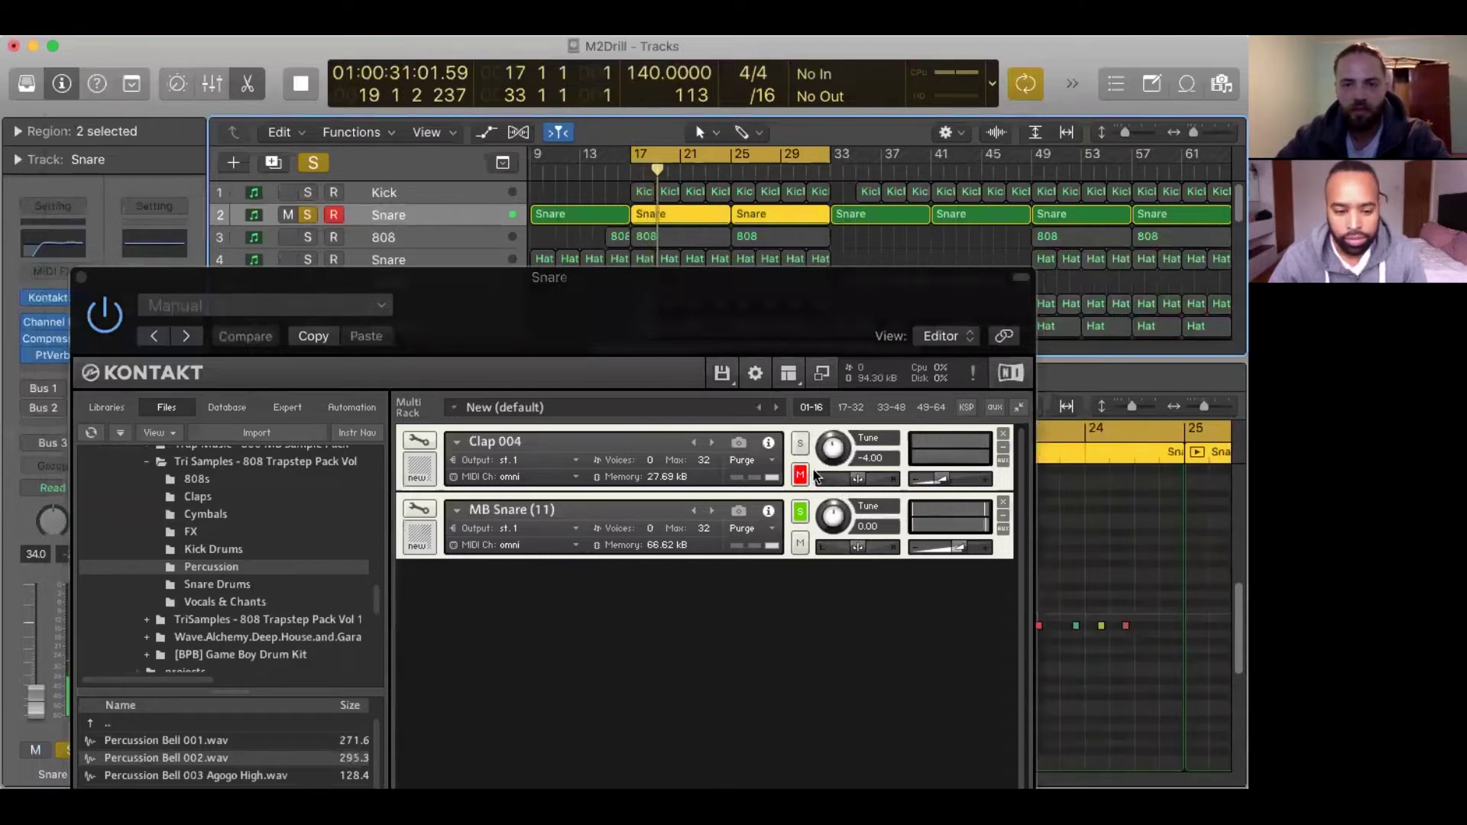
key("space")
key("Return")
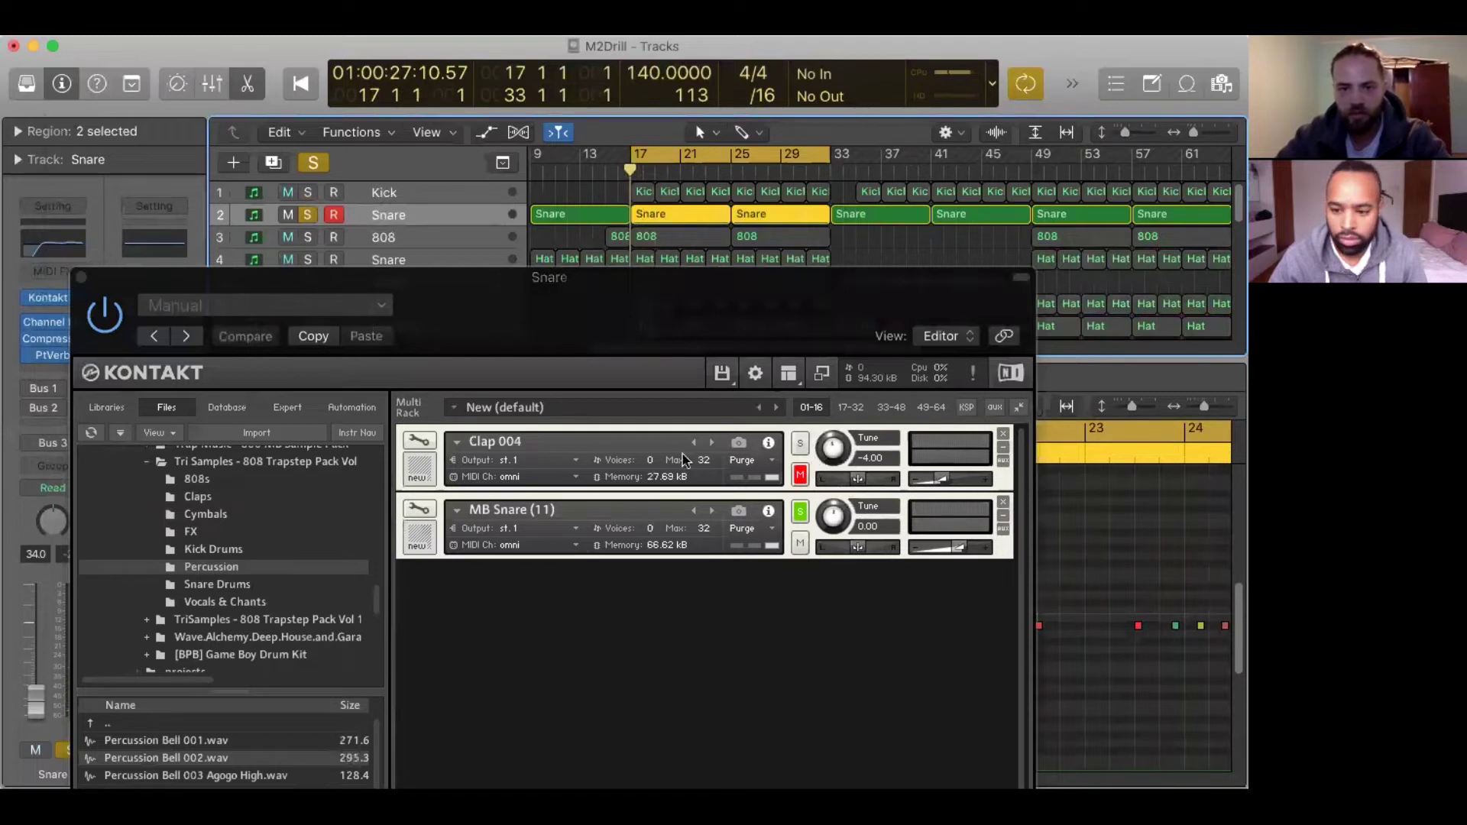
Clear the MB Snare solo to hear Clap 004 too, then close Kontakt.
left_click(800, 475)
left_click(800, 512)
key("space")
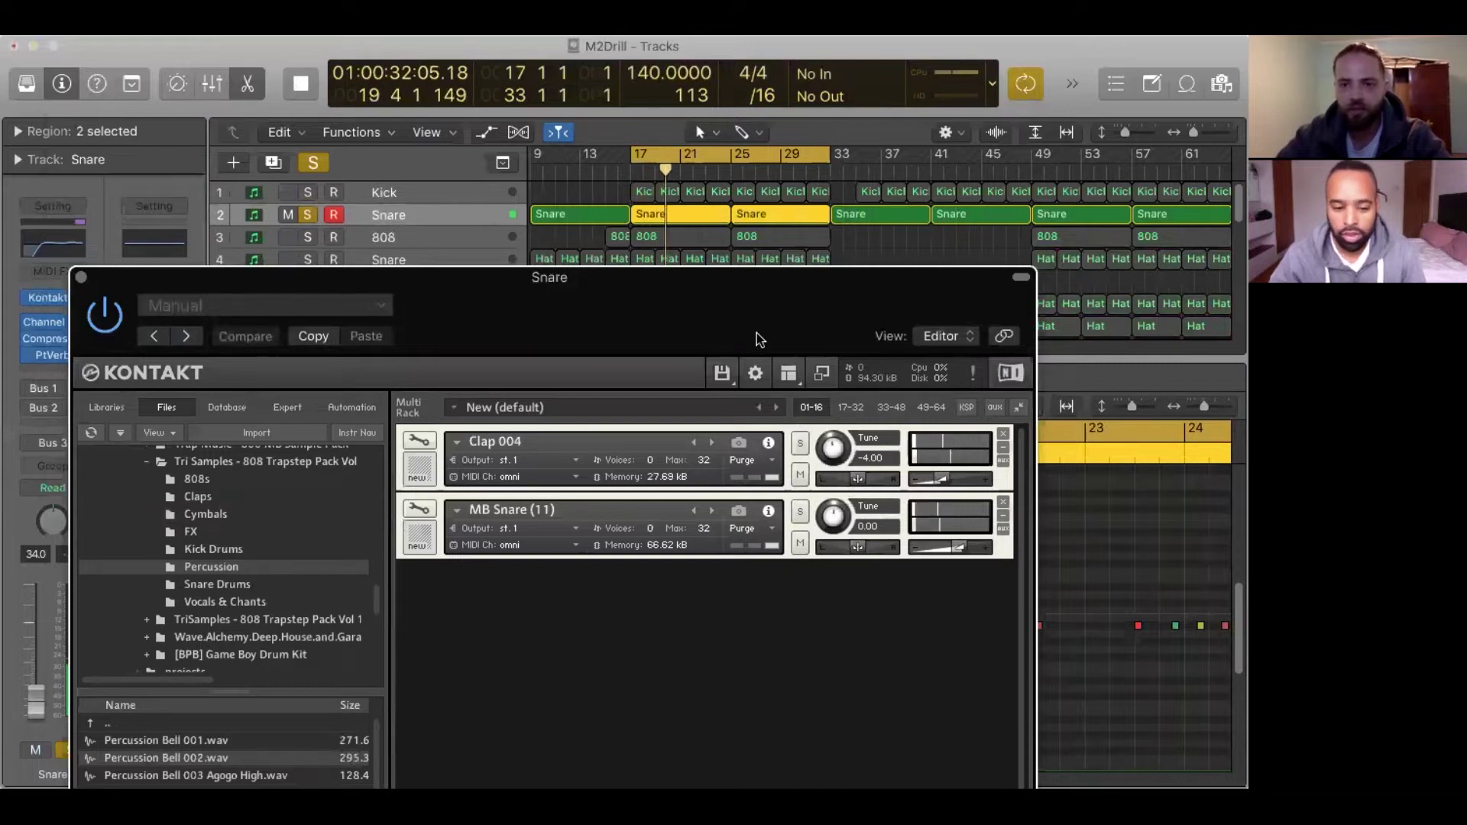
key("space")
left_click(81, 277)
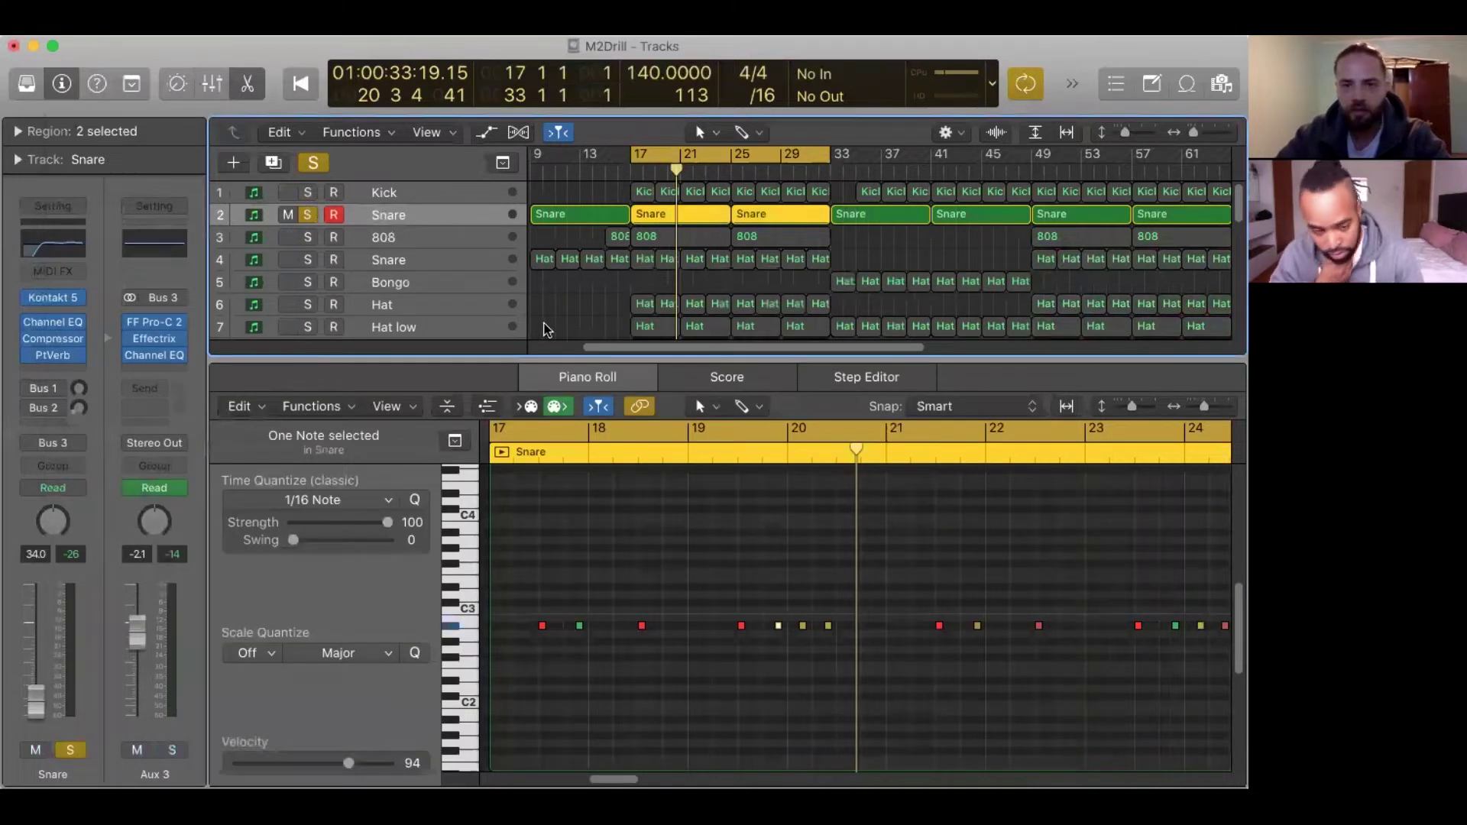
Solo Kick, 808, Snare, Hat and Hat low, and extend the first Snare region to the next.
key("e")
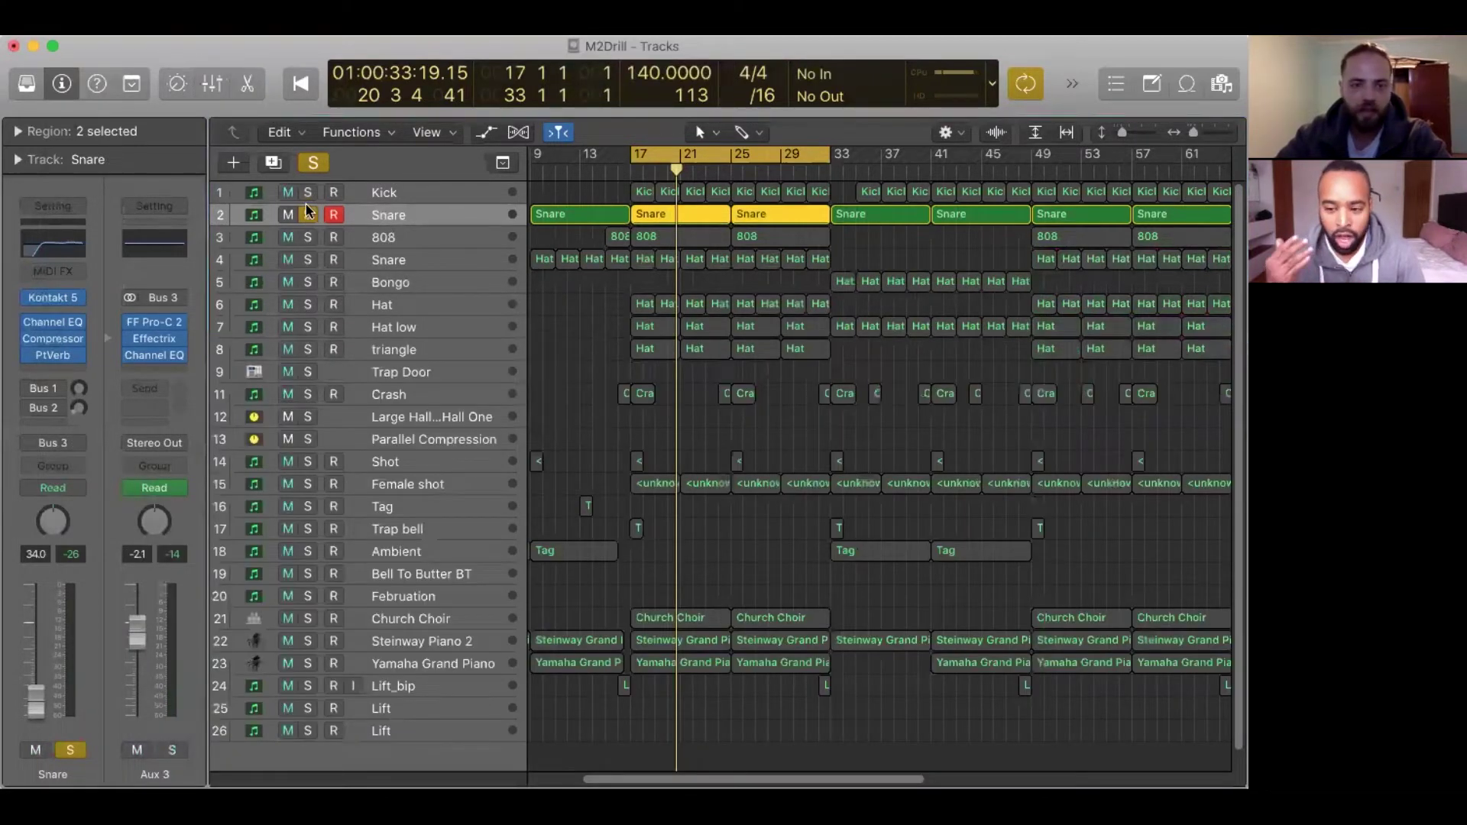
left_click(306, 193)
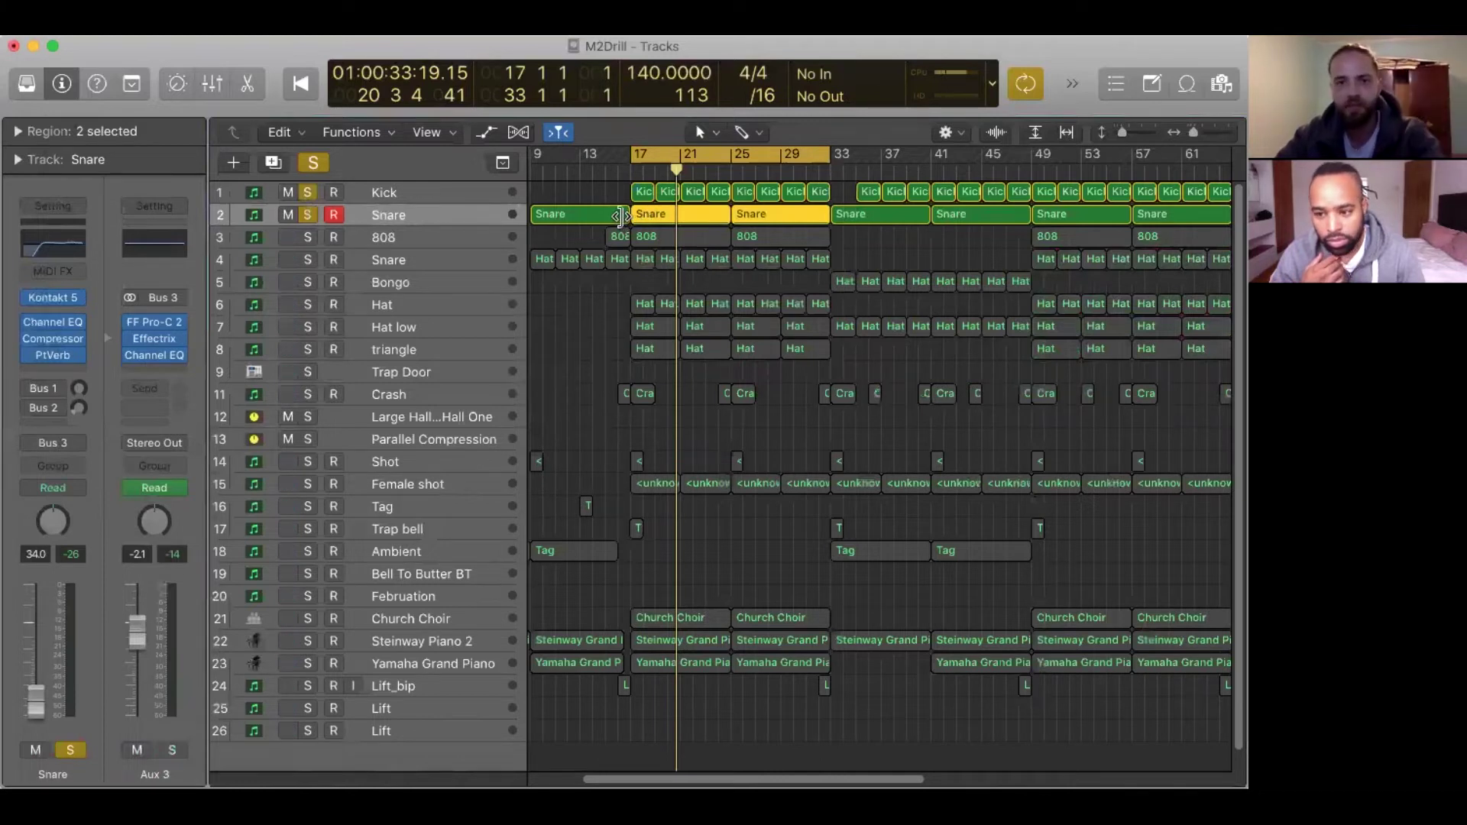
left_click_drag(620, 217, 629, 217)
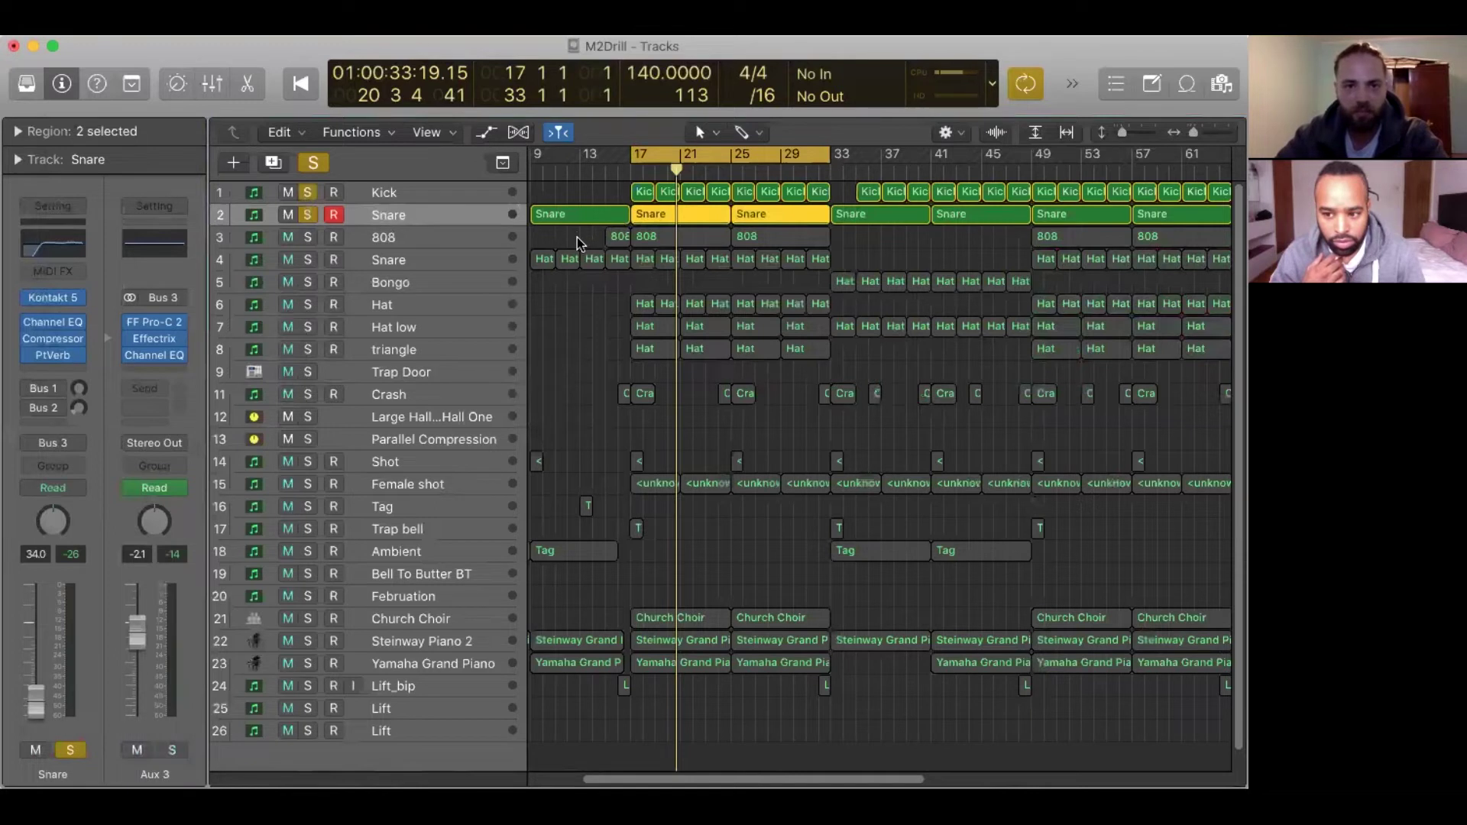
left_click(306, 239)
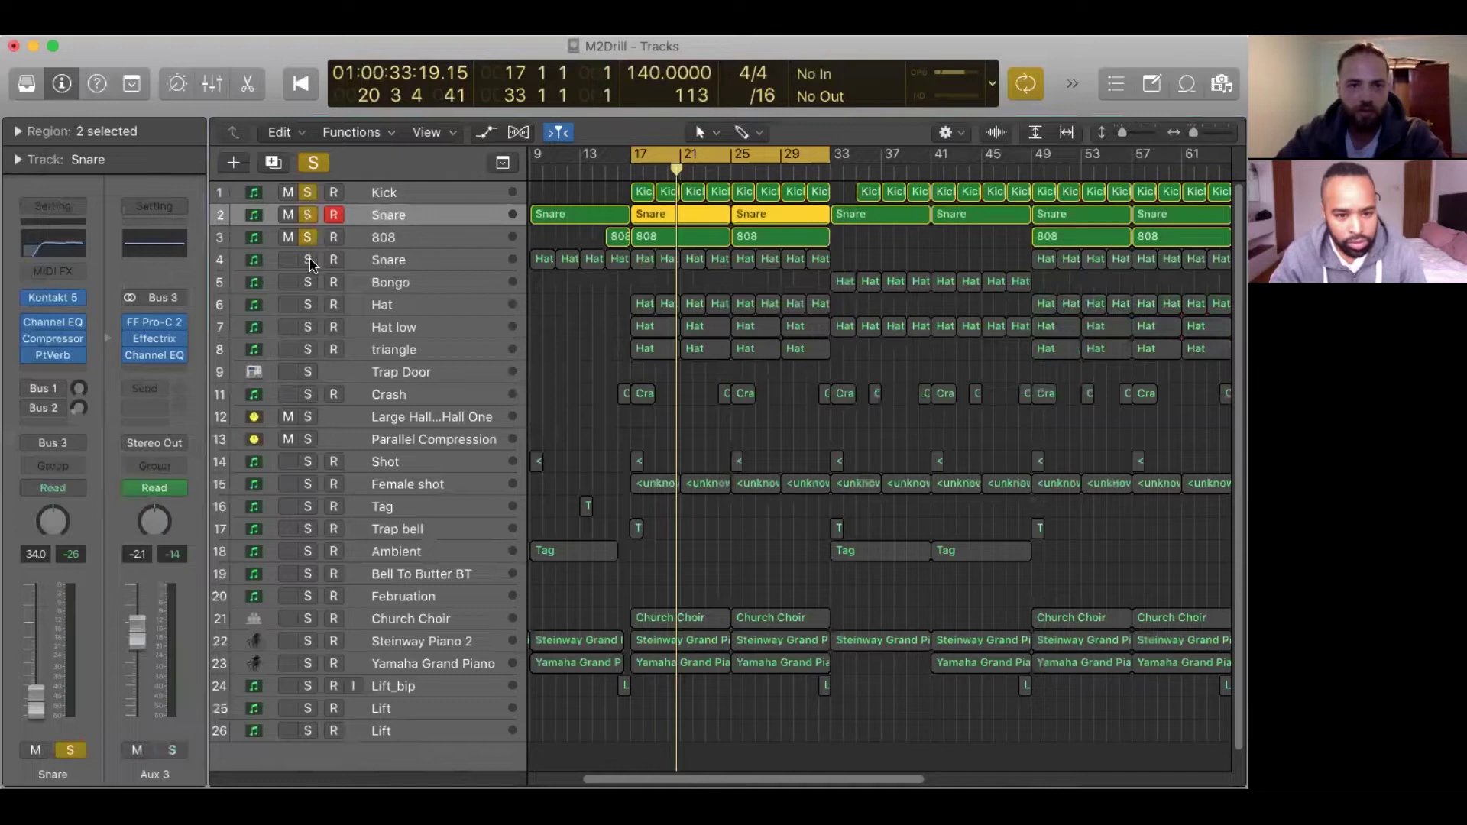
left_click(308, 260)
left_click(309, 305)
left_click(309, 326)
Play the soloed drums, then open FF Pro-C 2 on Aux 3.
key("space")
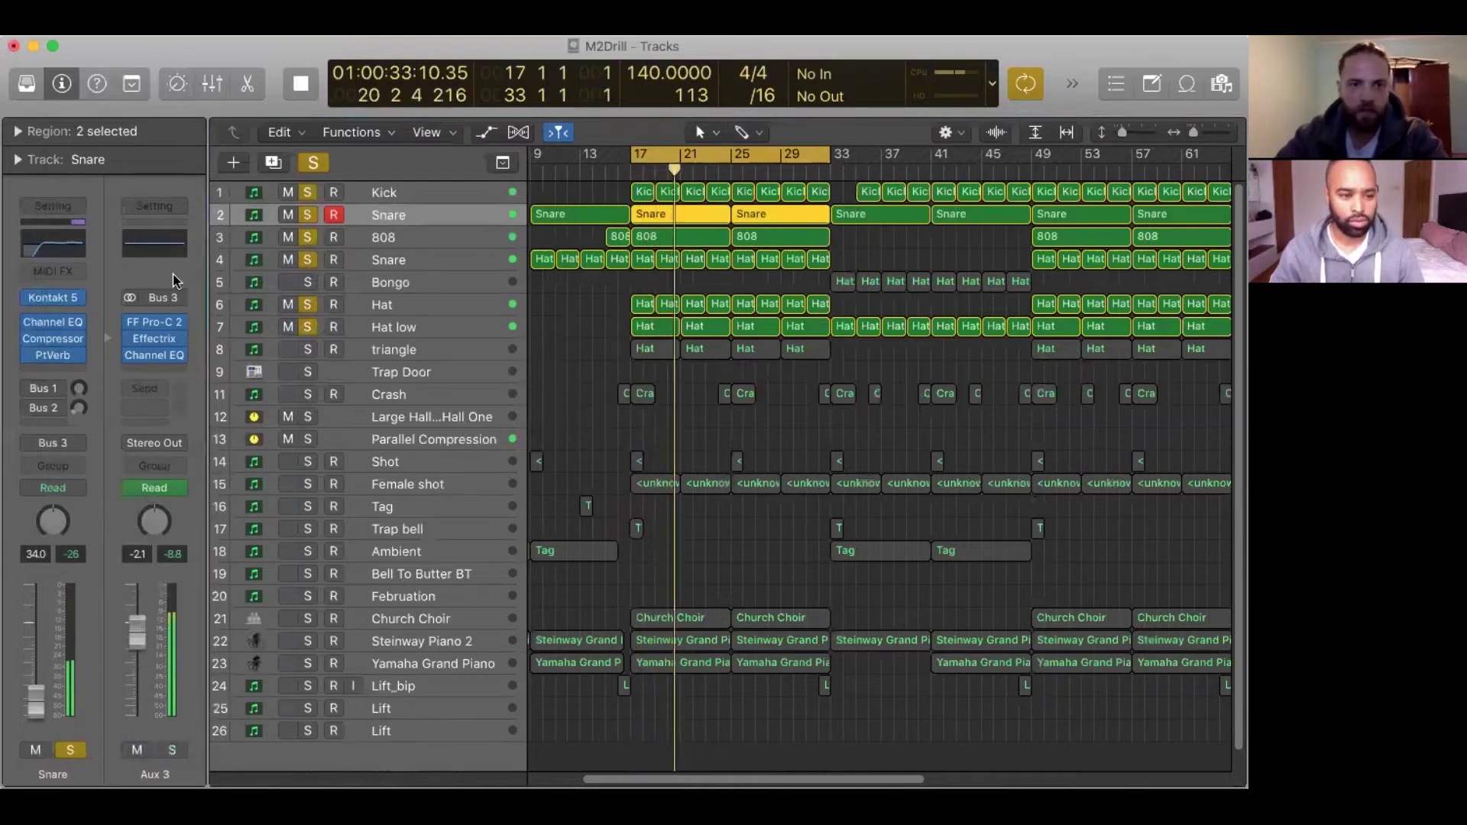
key("space")
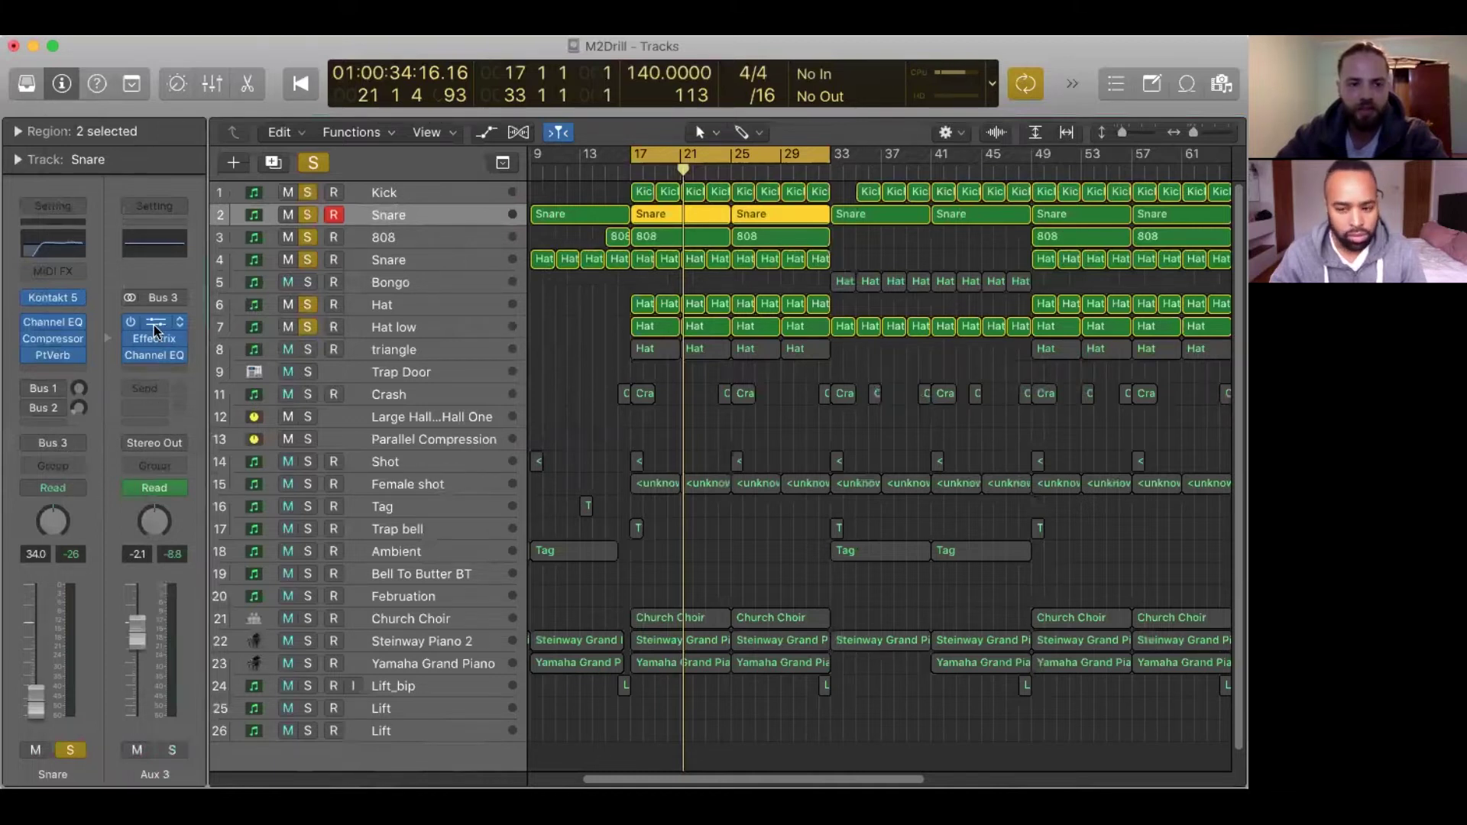
key("v")
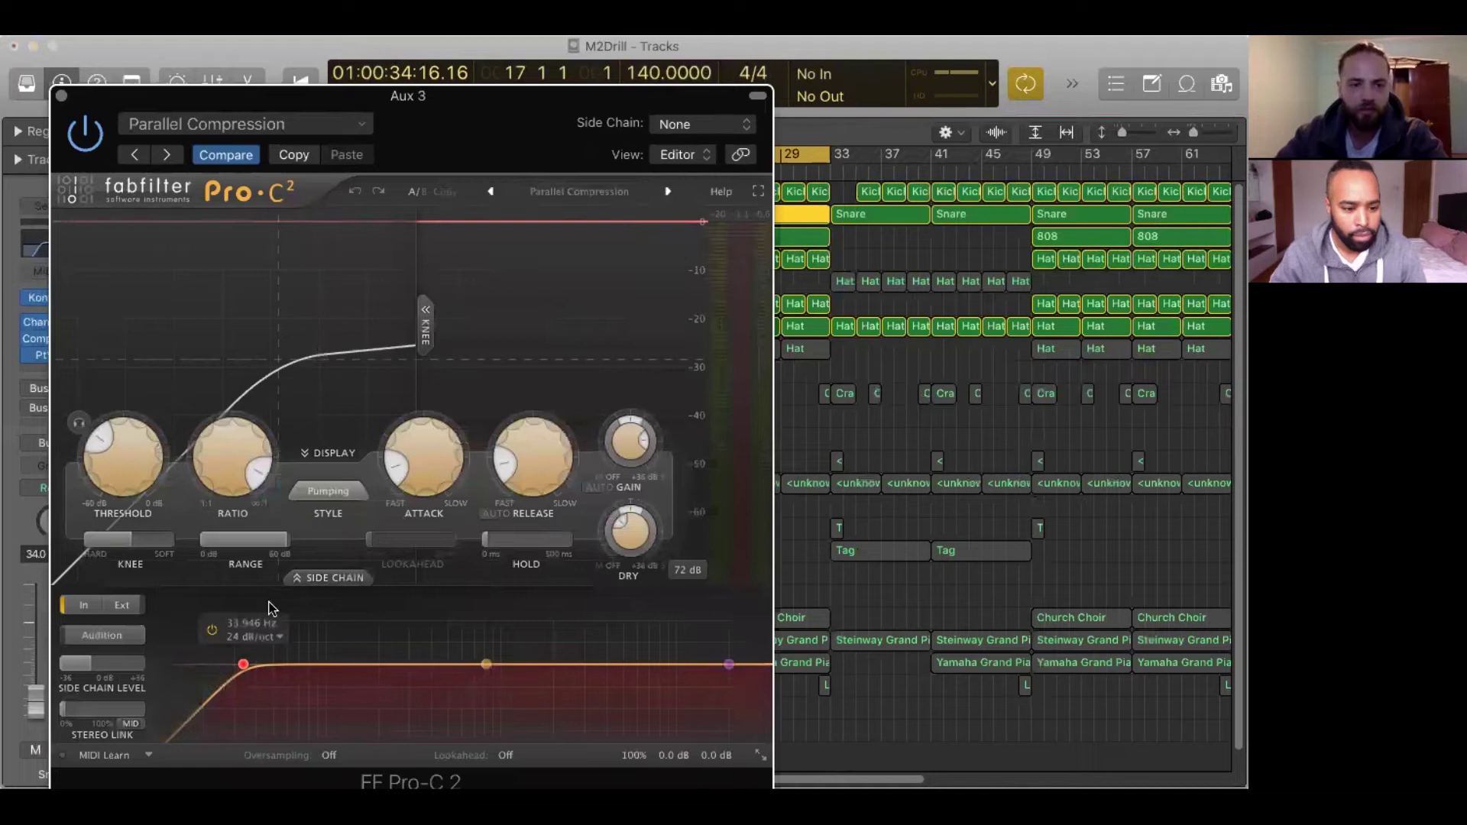
Close Aux 3's FF Pro-C 2 window, put the playhead at bar 17, and clear all track solos.
mouse_move(123, 469)
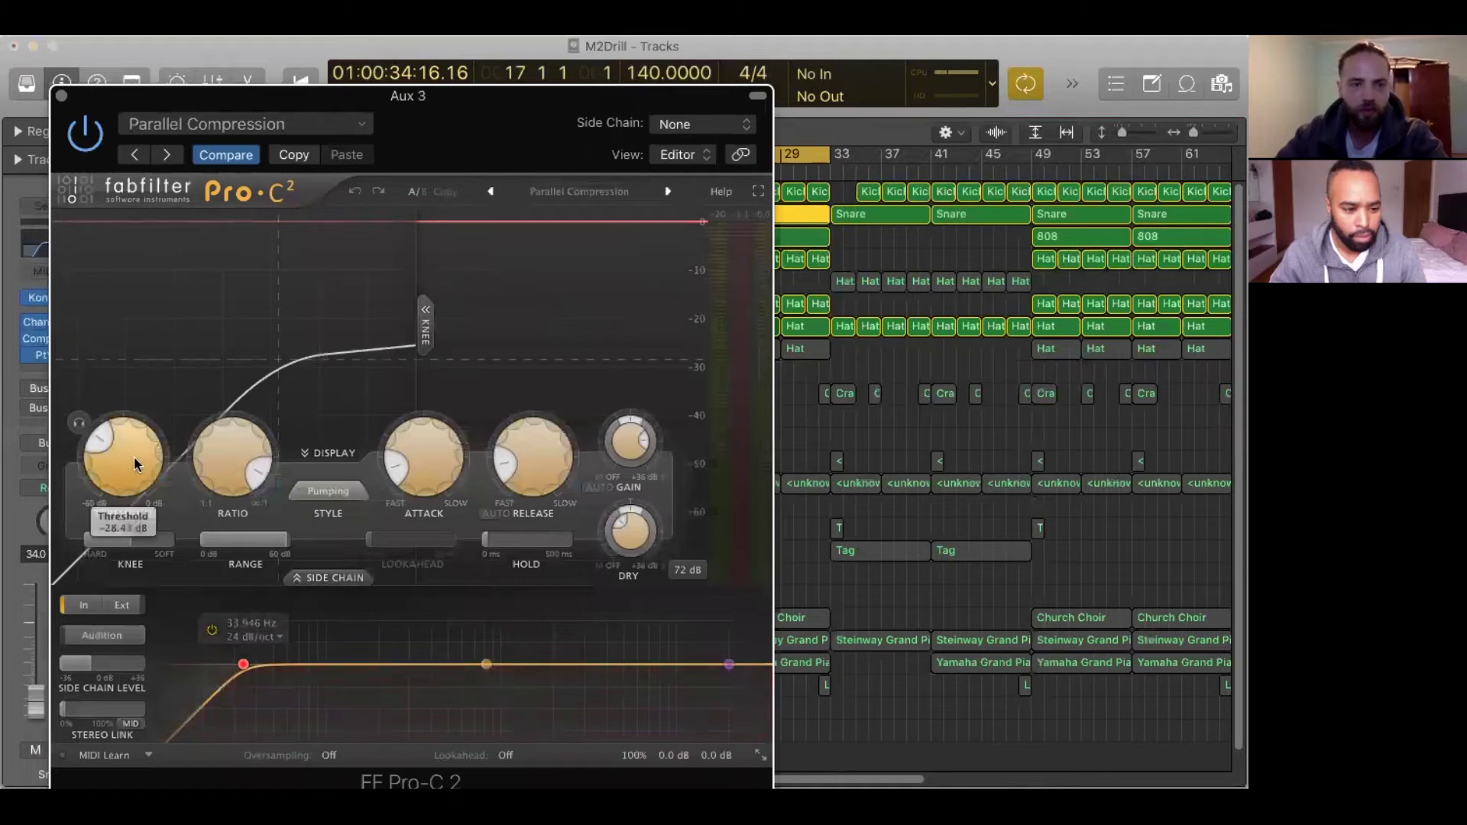
left_click(61, 96)
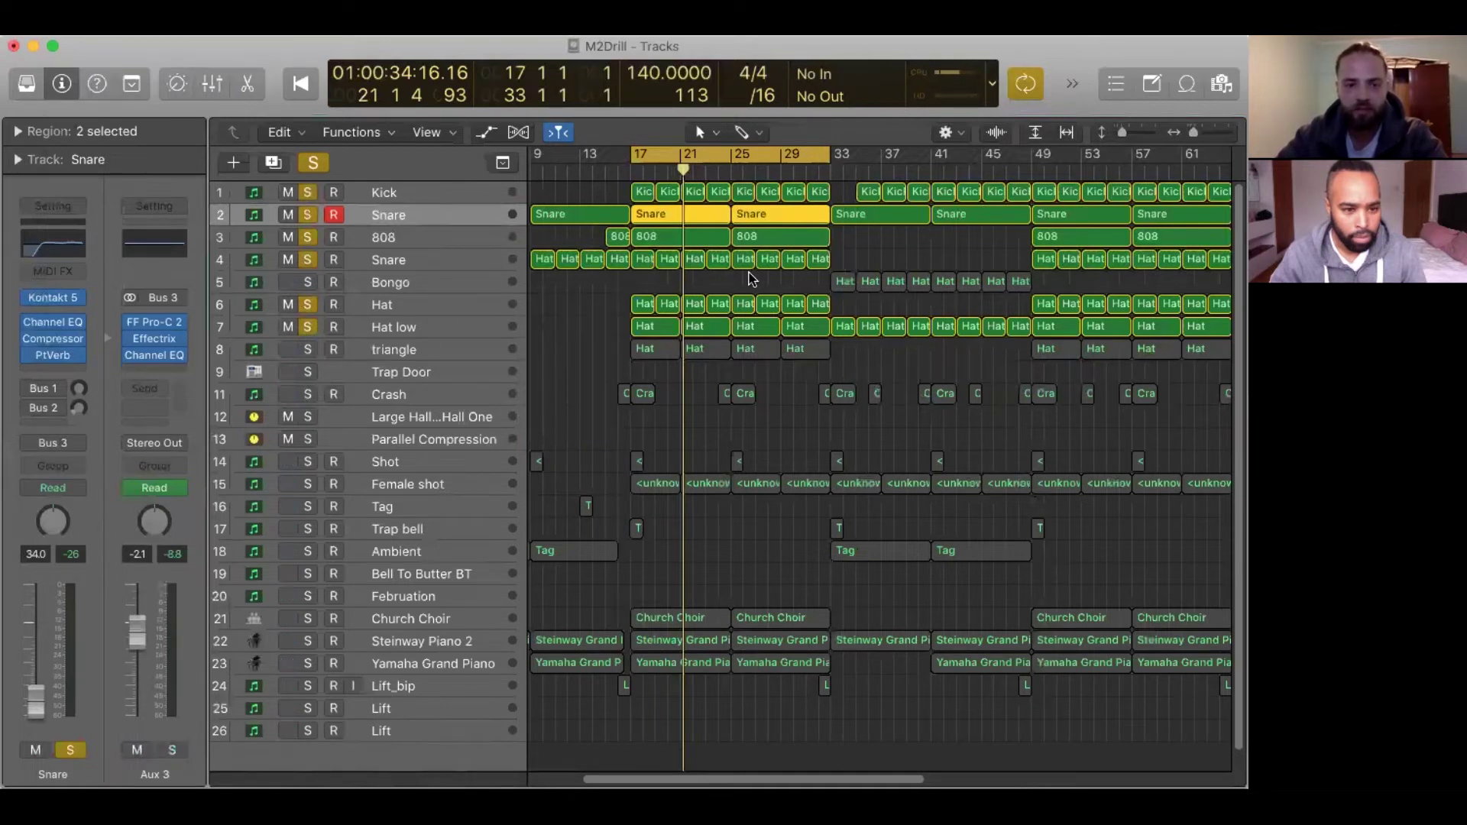
left_click(625, 277)
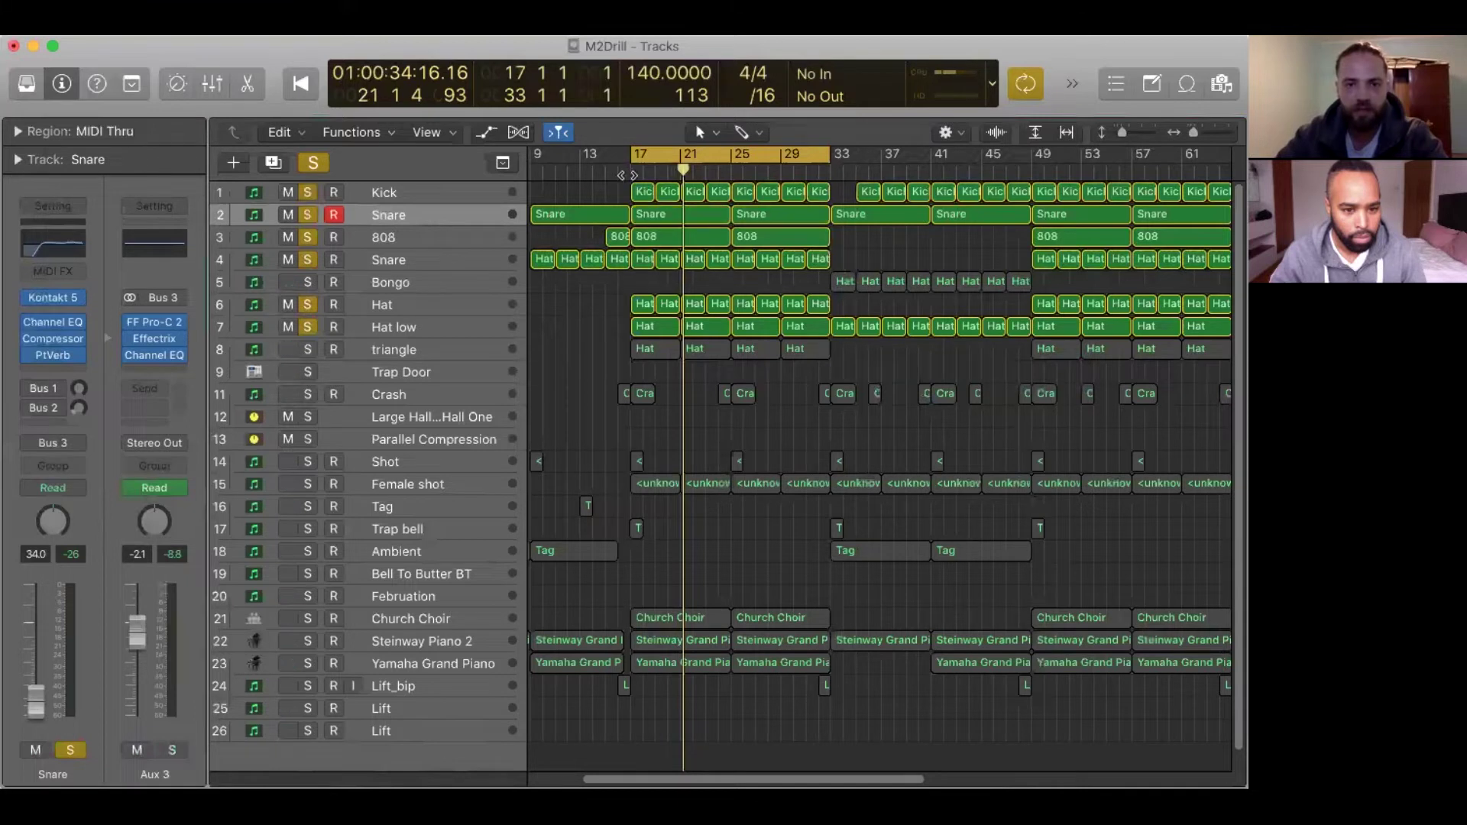
left_click(626, 175)
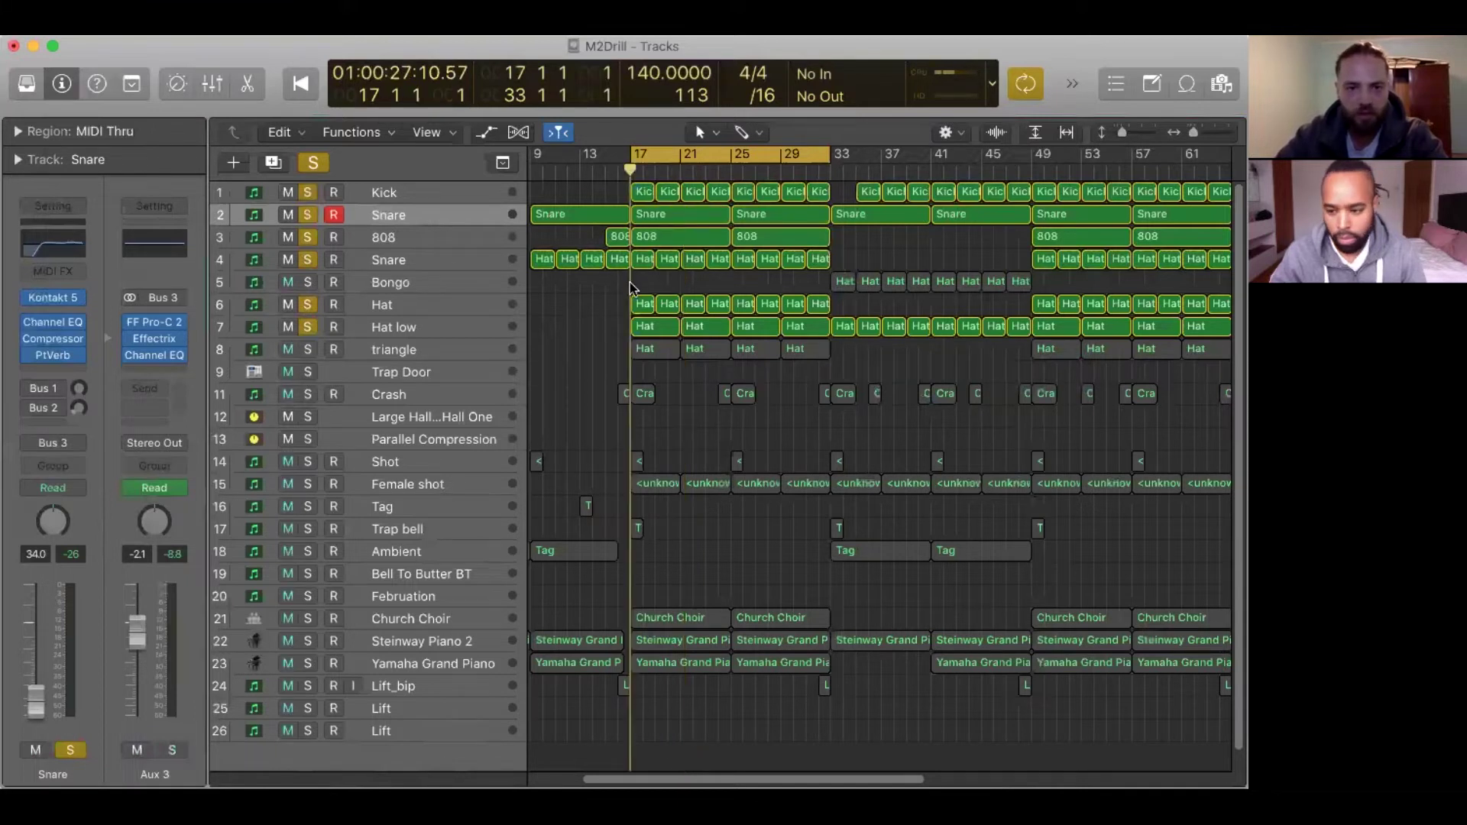
left_click_drag(307, 192, 309, 324)
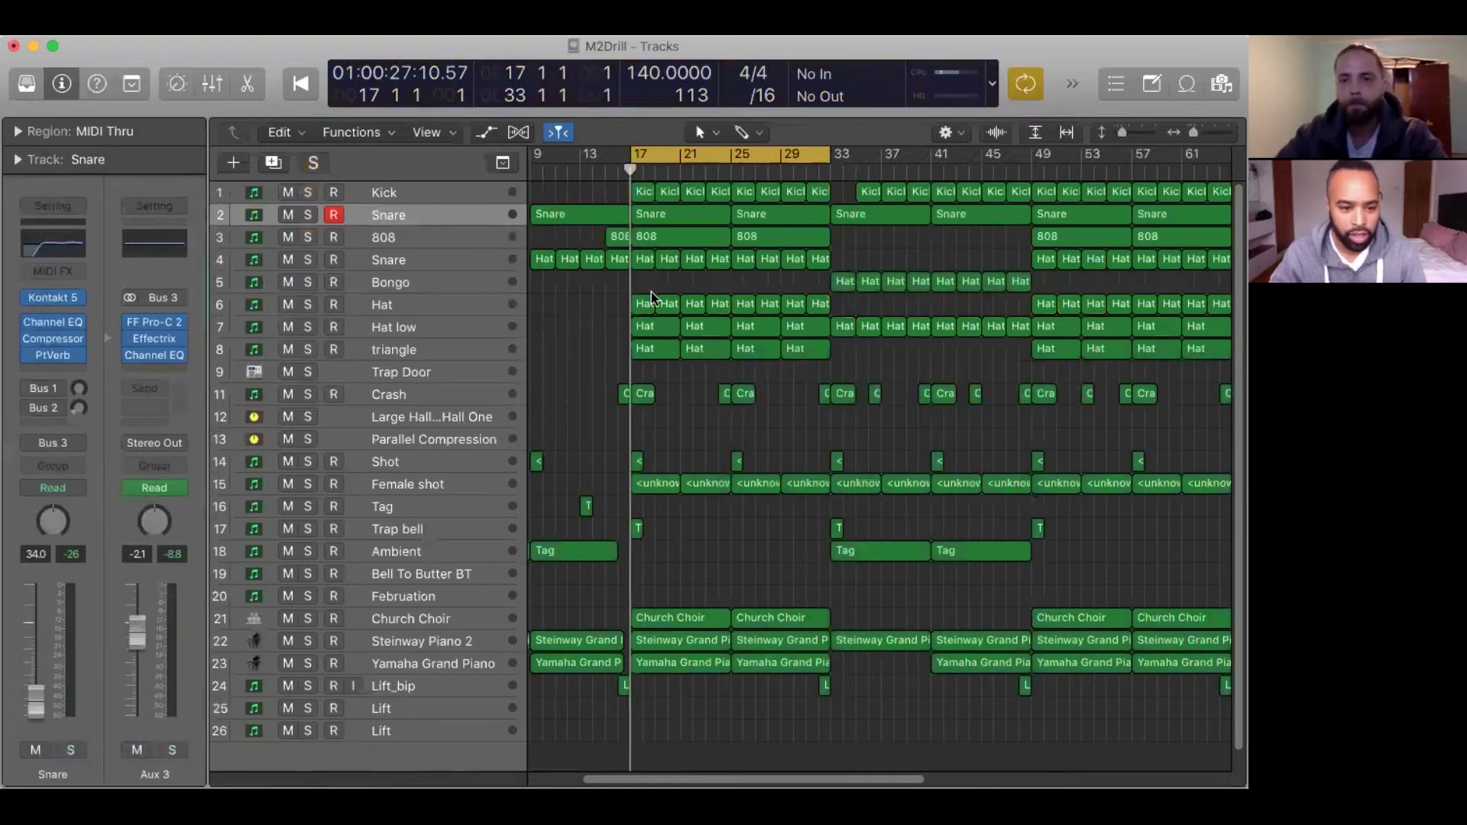
mouse_move(153, 325)
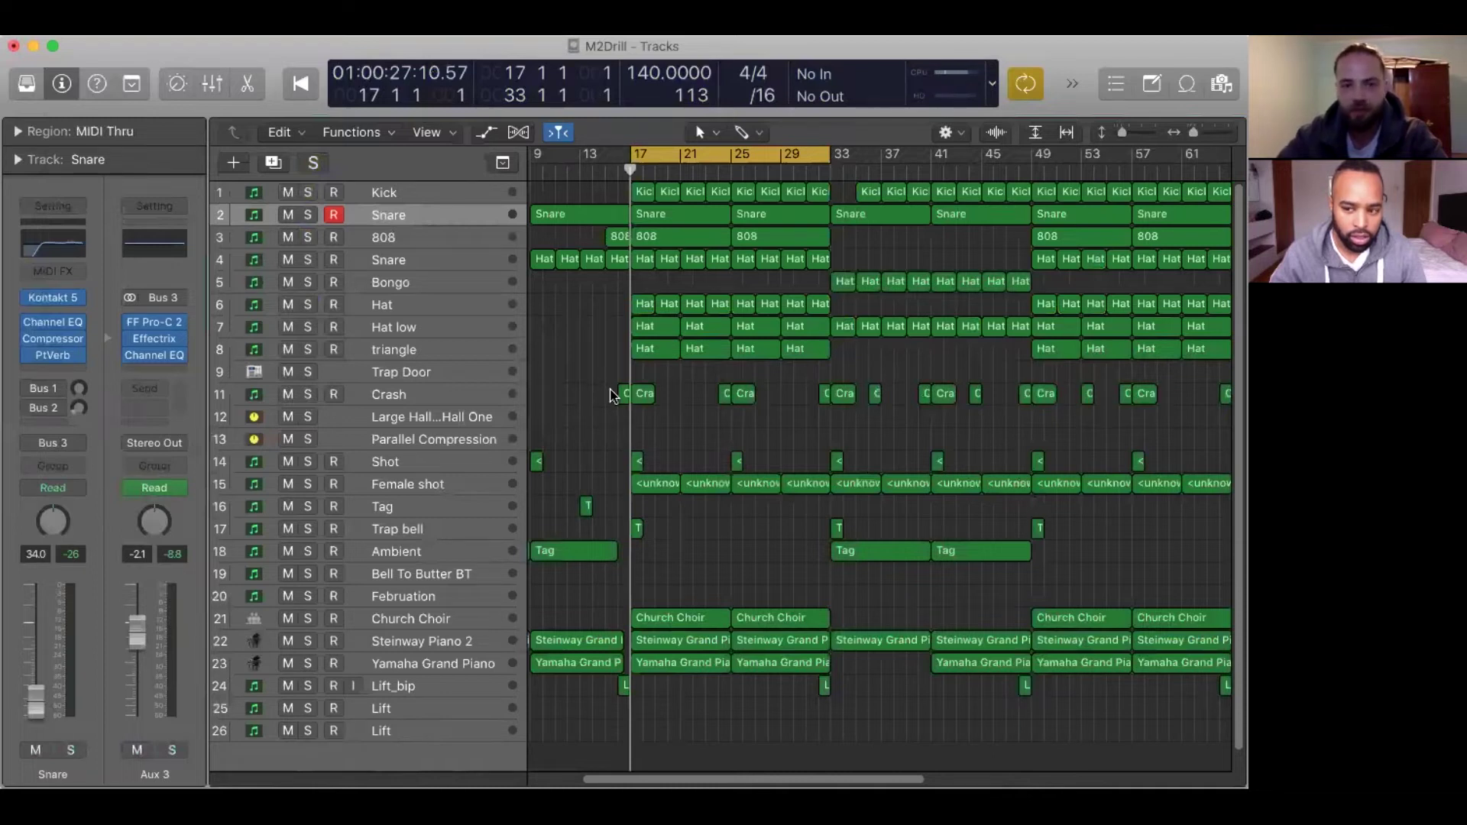
Solo Shot, Female shot, Trap bell, triangle and Crash, and play them back from bar 17.
left_click(433, 460)
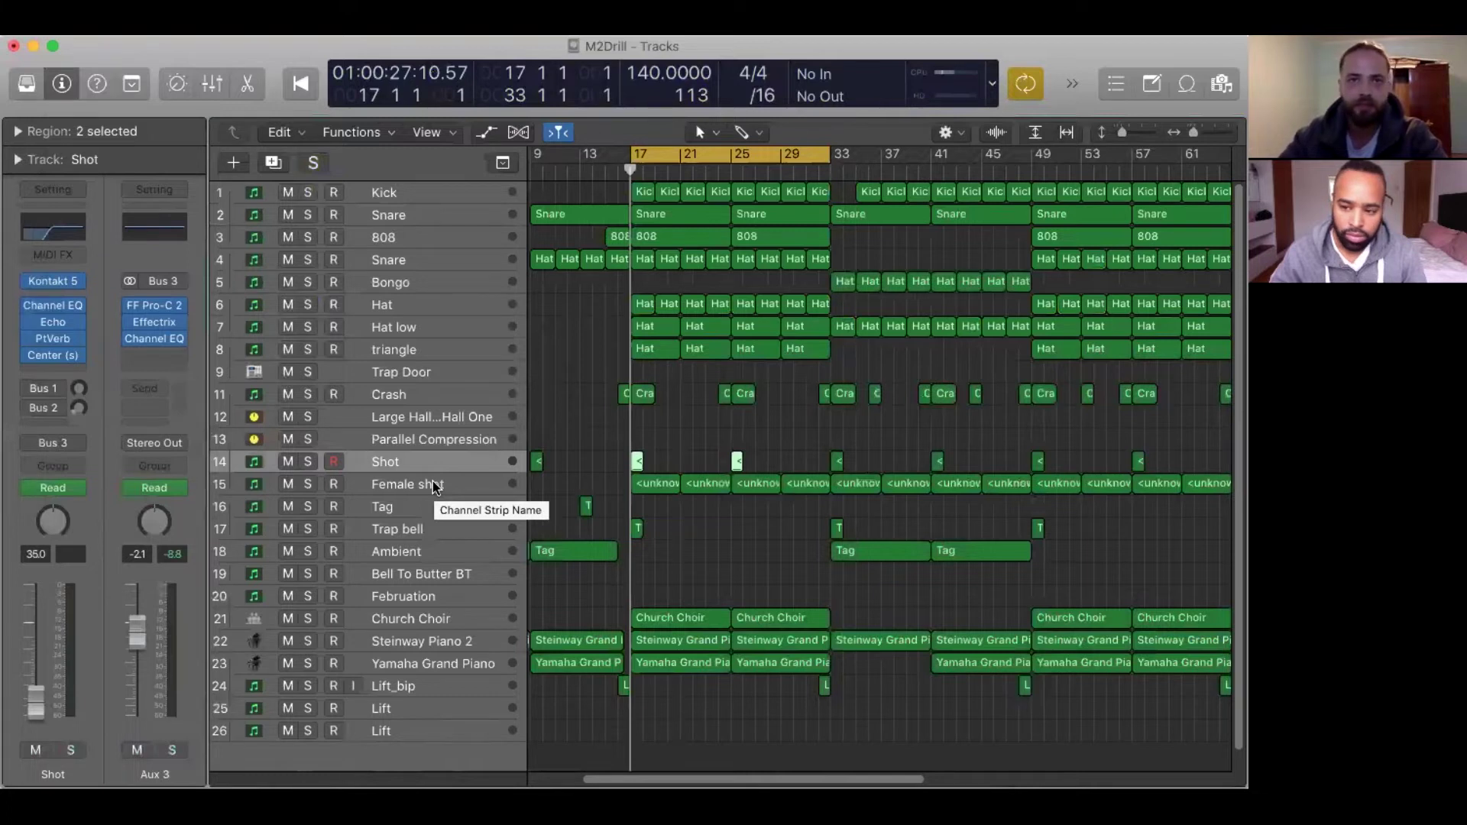
left_click(307, 461)
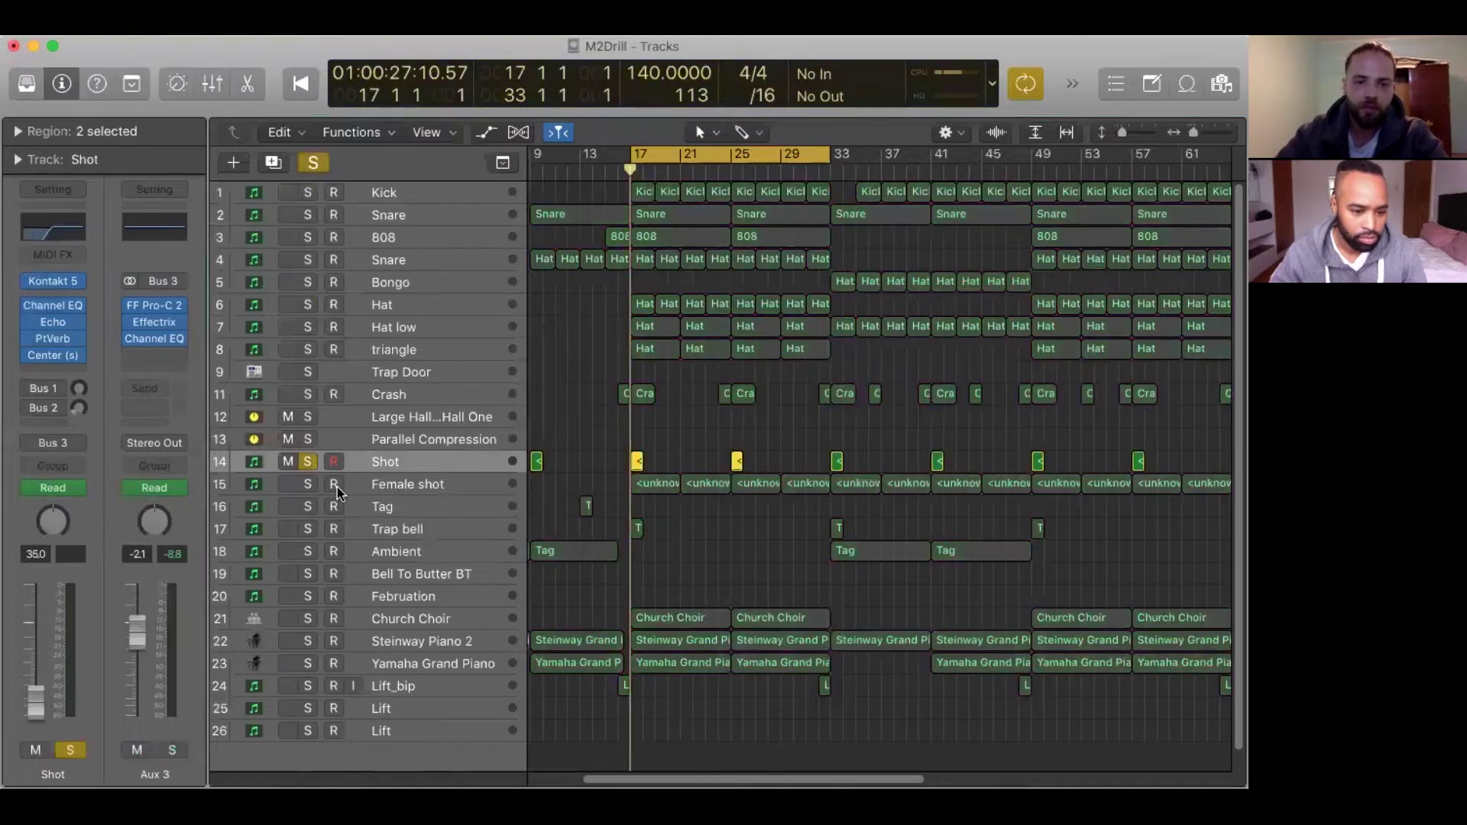
left_click(307, 484)
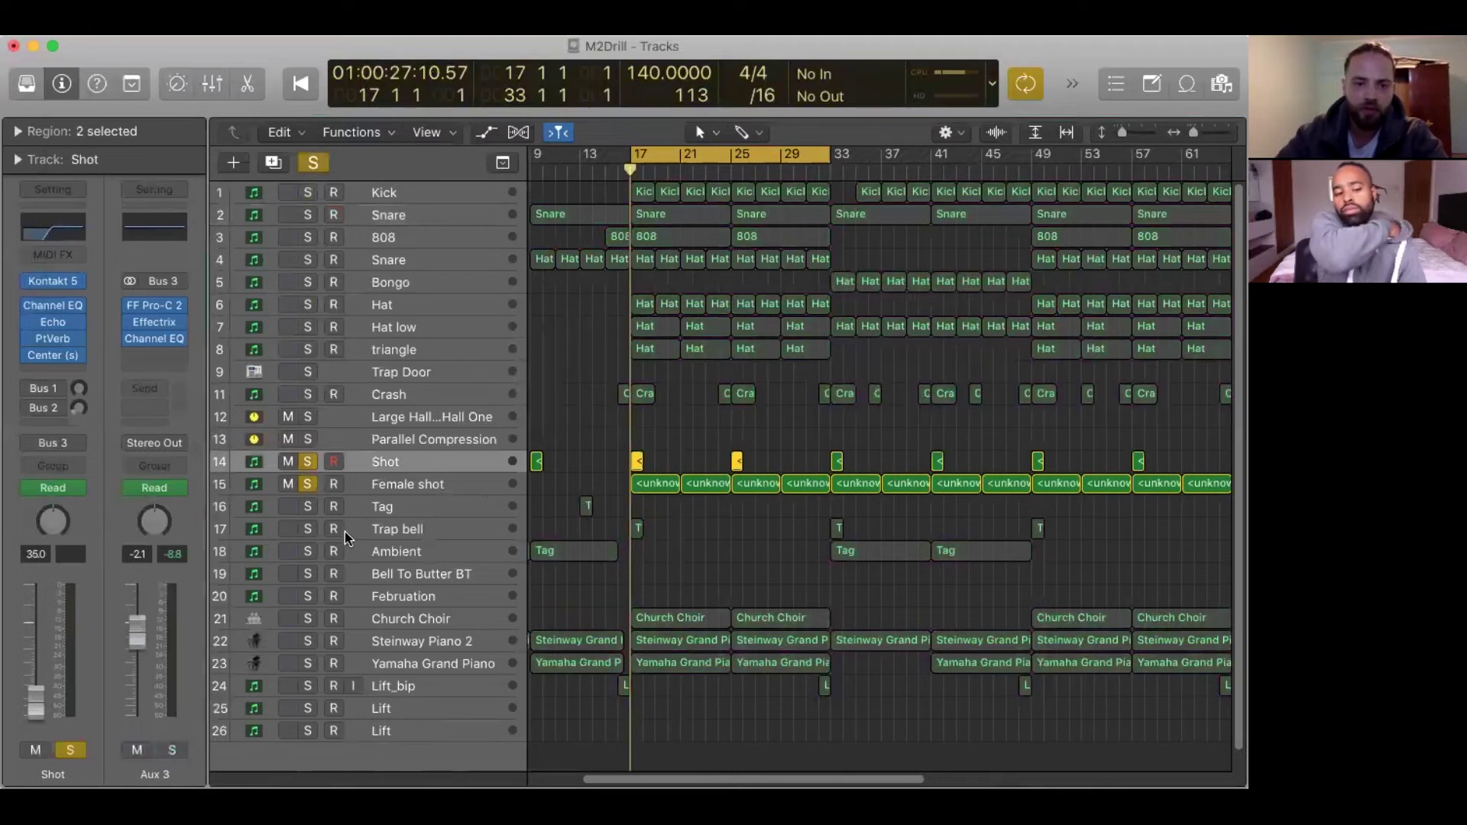
left_click(308, 529)
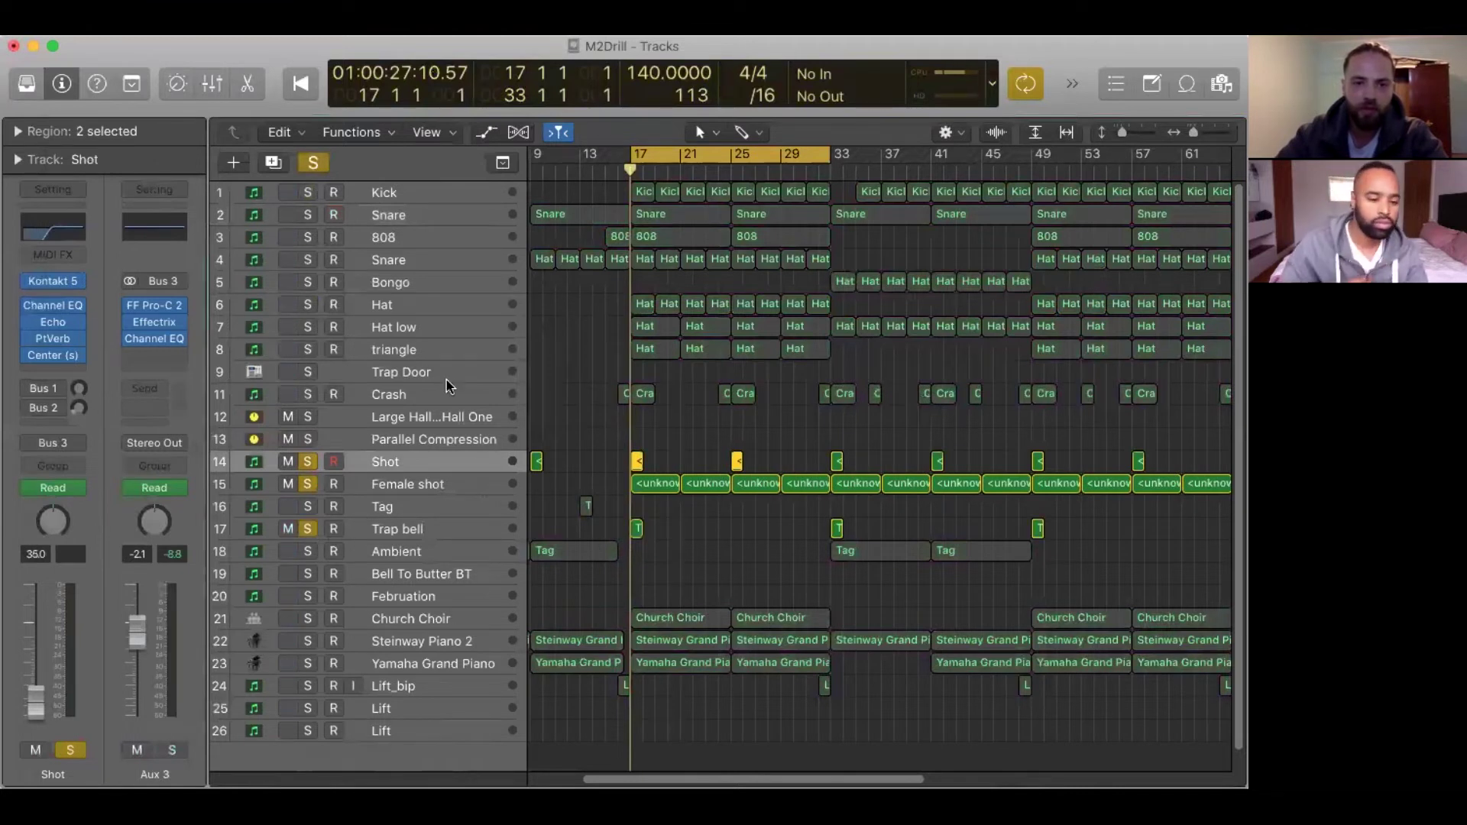
left_click(308, 350)
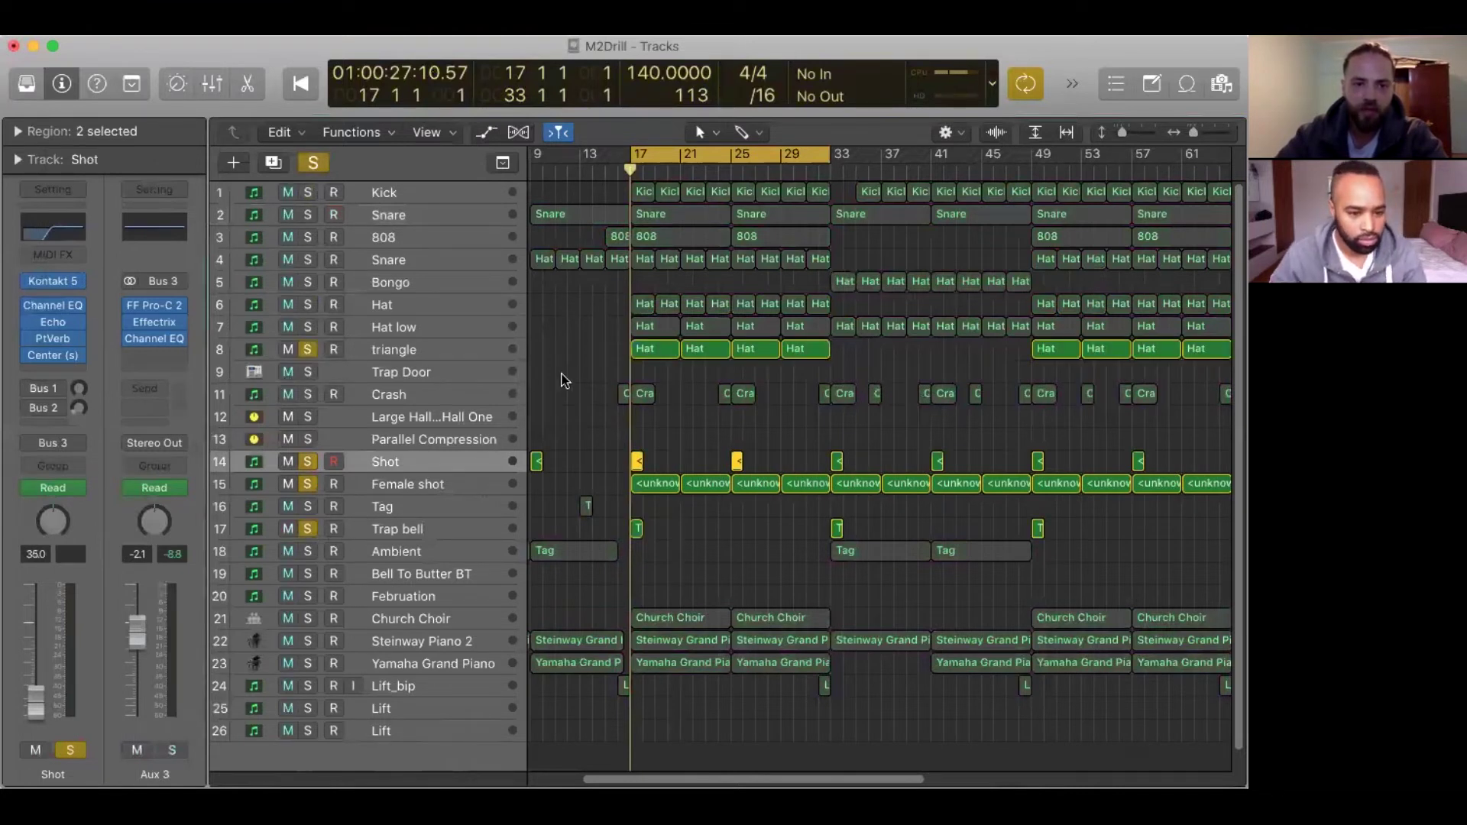
key("space")
left_click(308, 394)
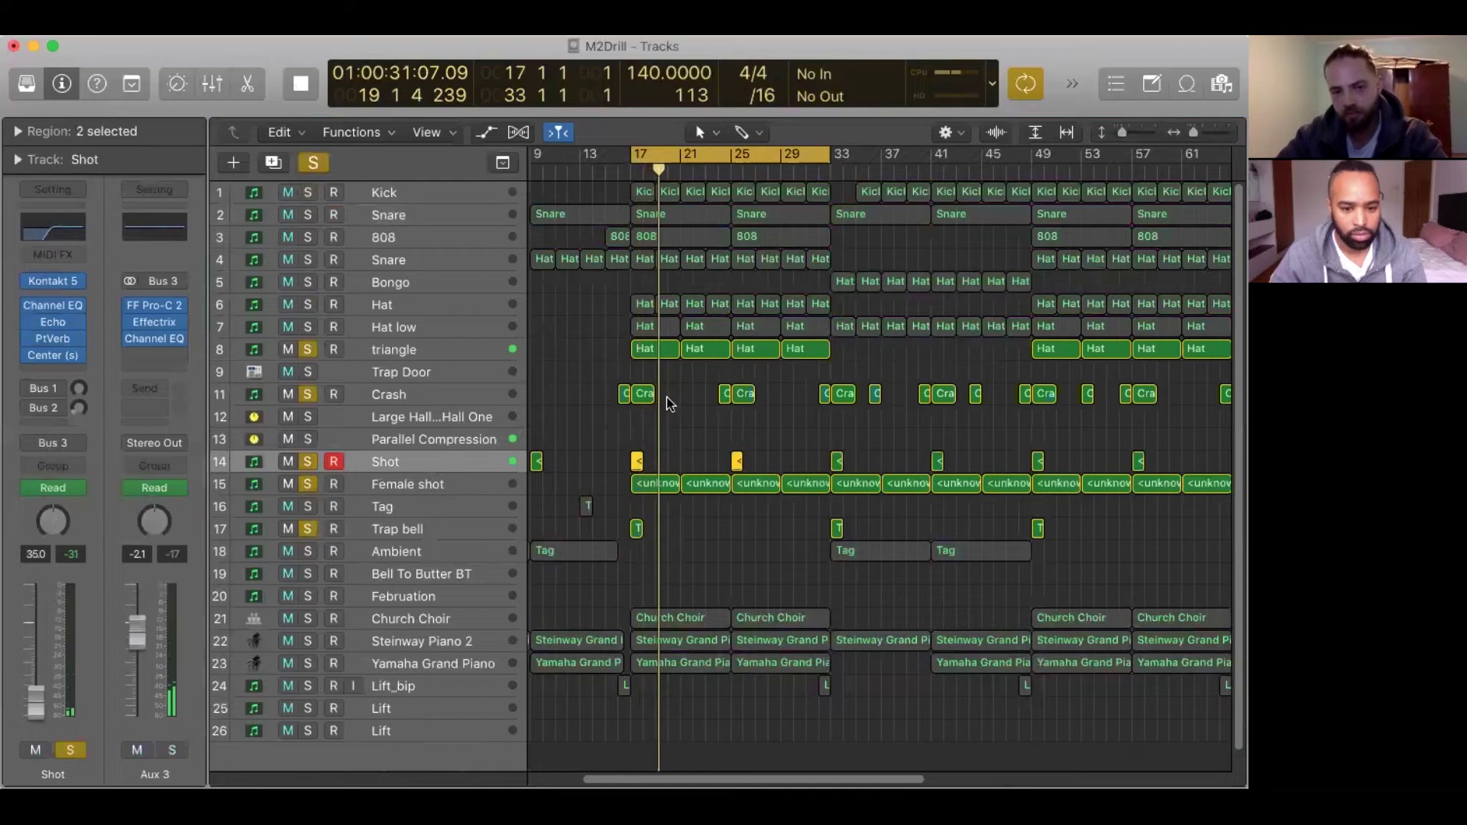
key("space")
key("space")
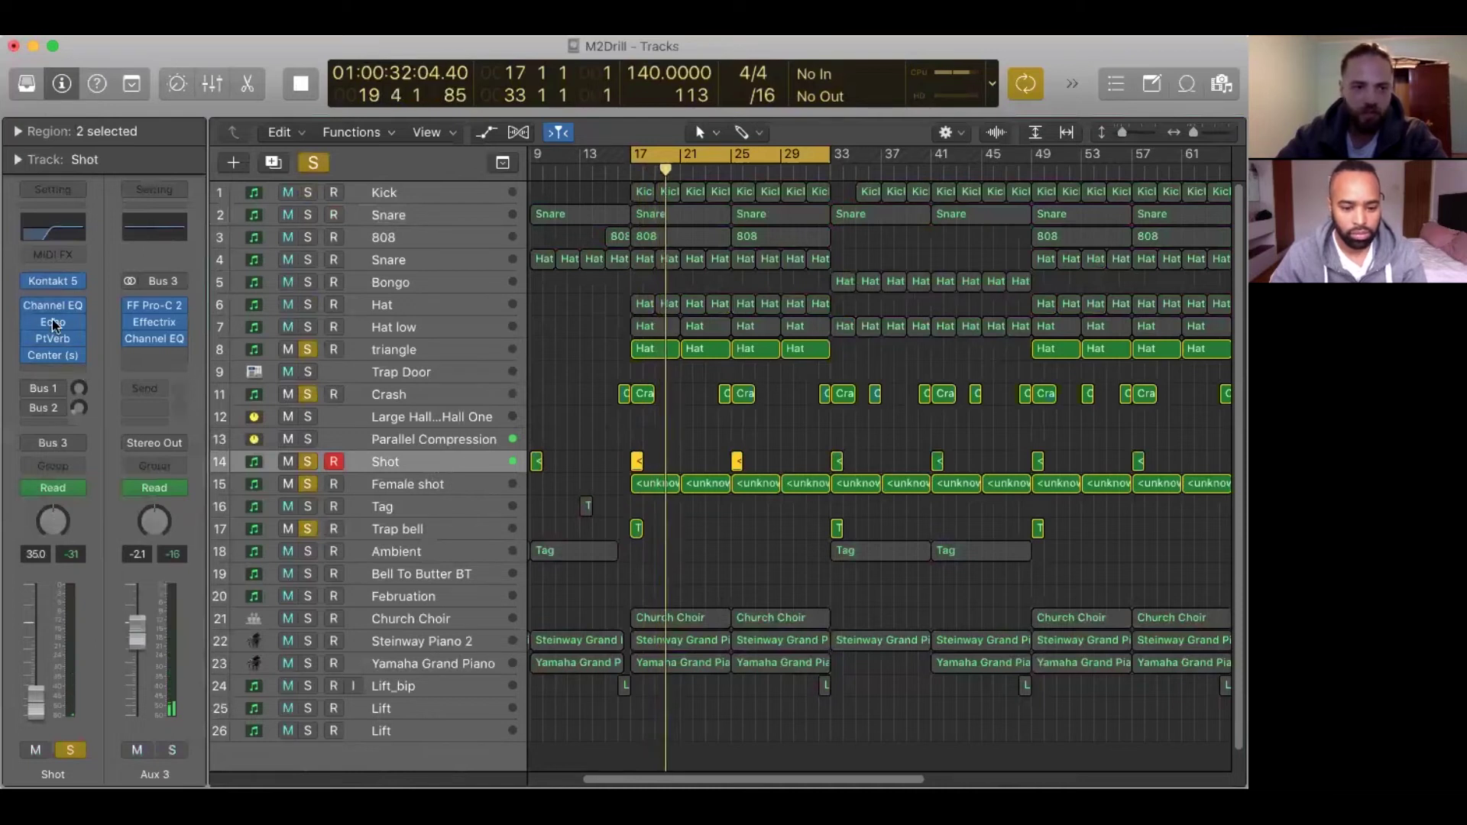
Check the Shot track's Echo effect, then unsolo triangle and the remaining soloed tracks.
key("v")
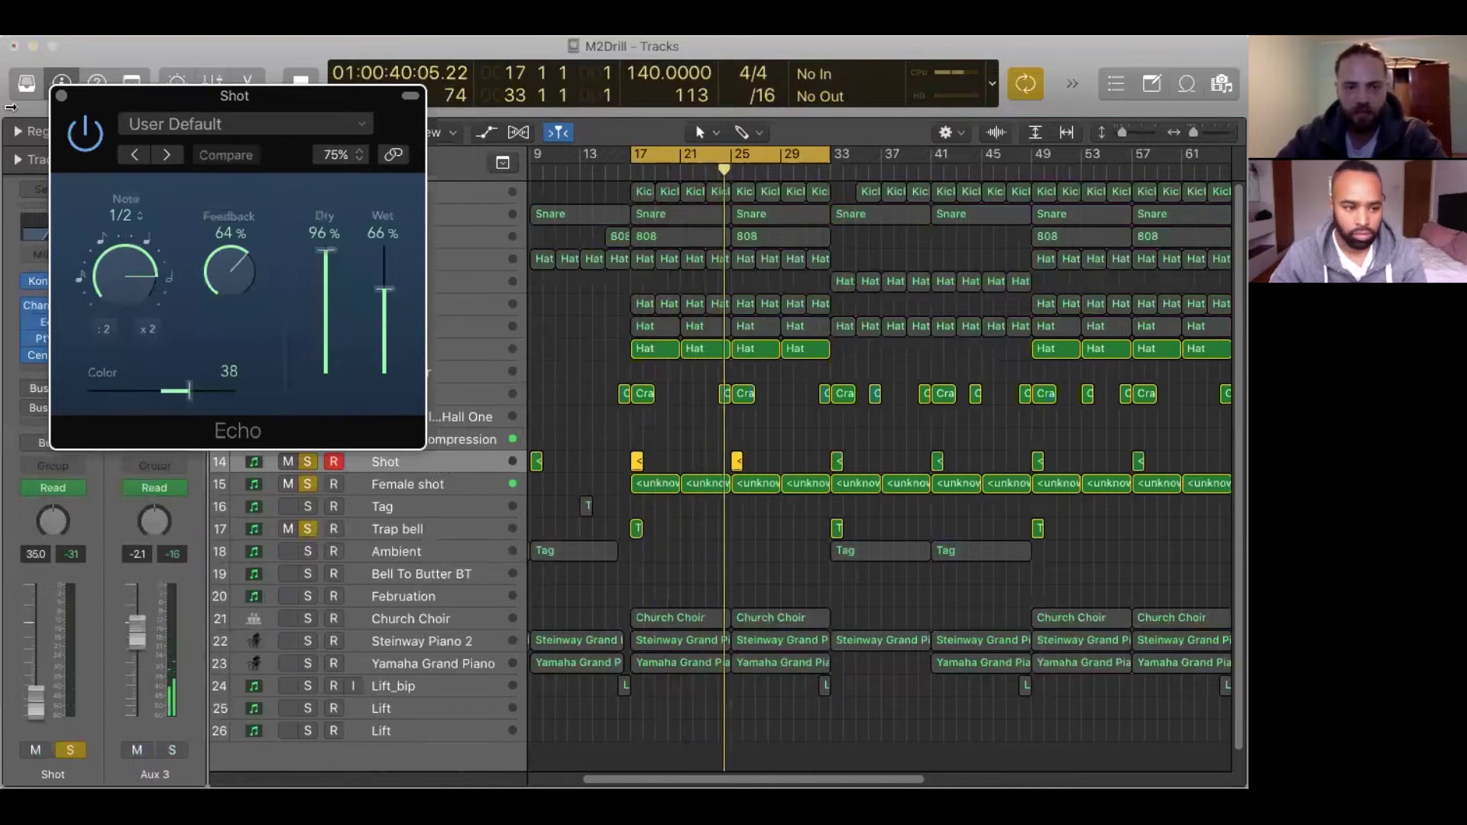
left_click(61, 95)
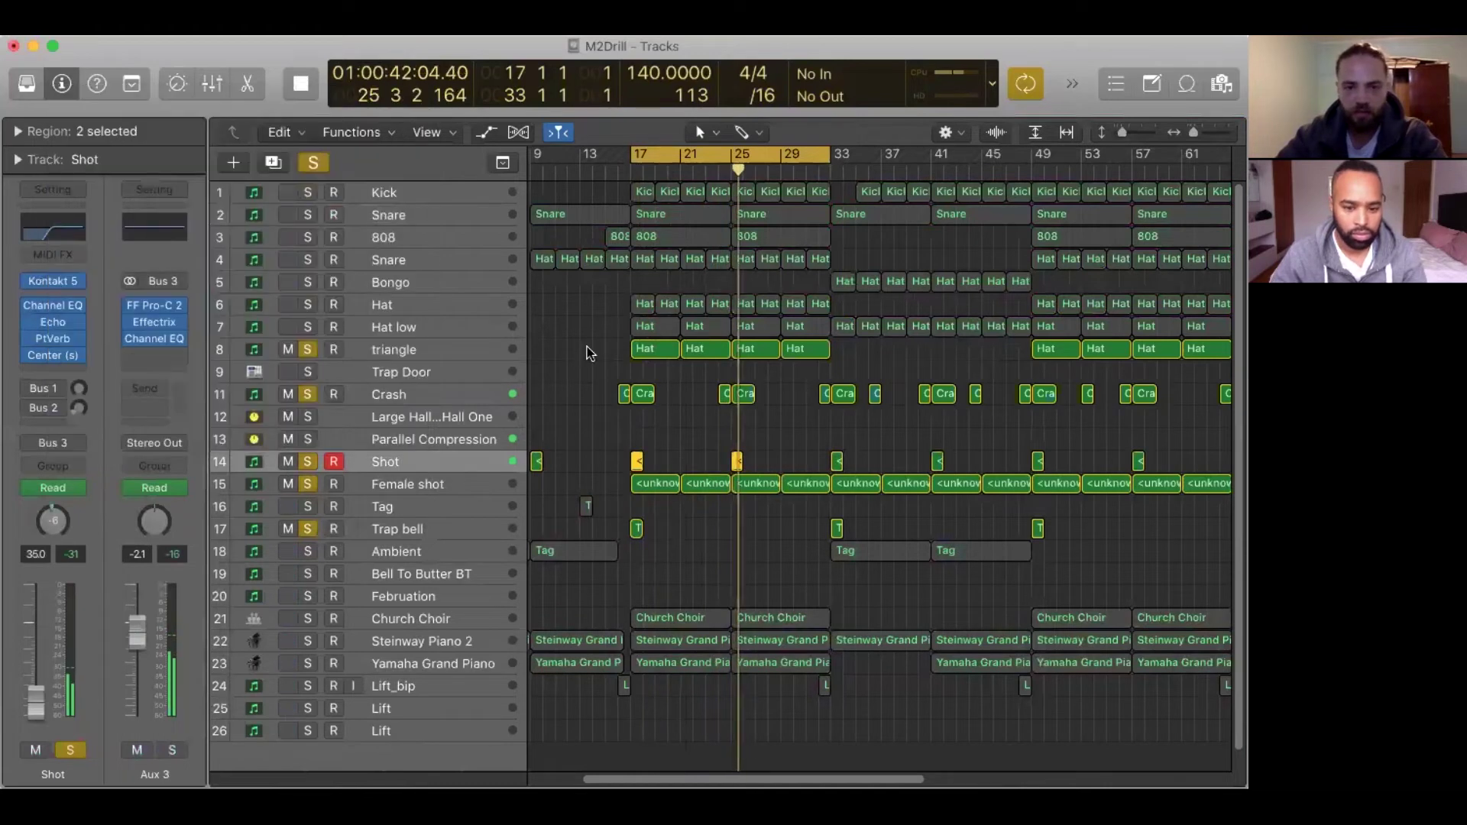
left_click(307, 349)
left_click_drag(308, 393, 307, 529)
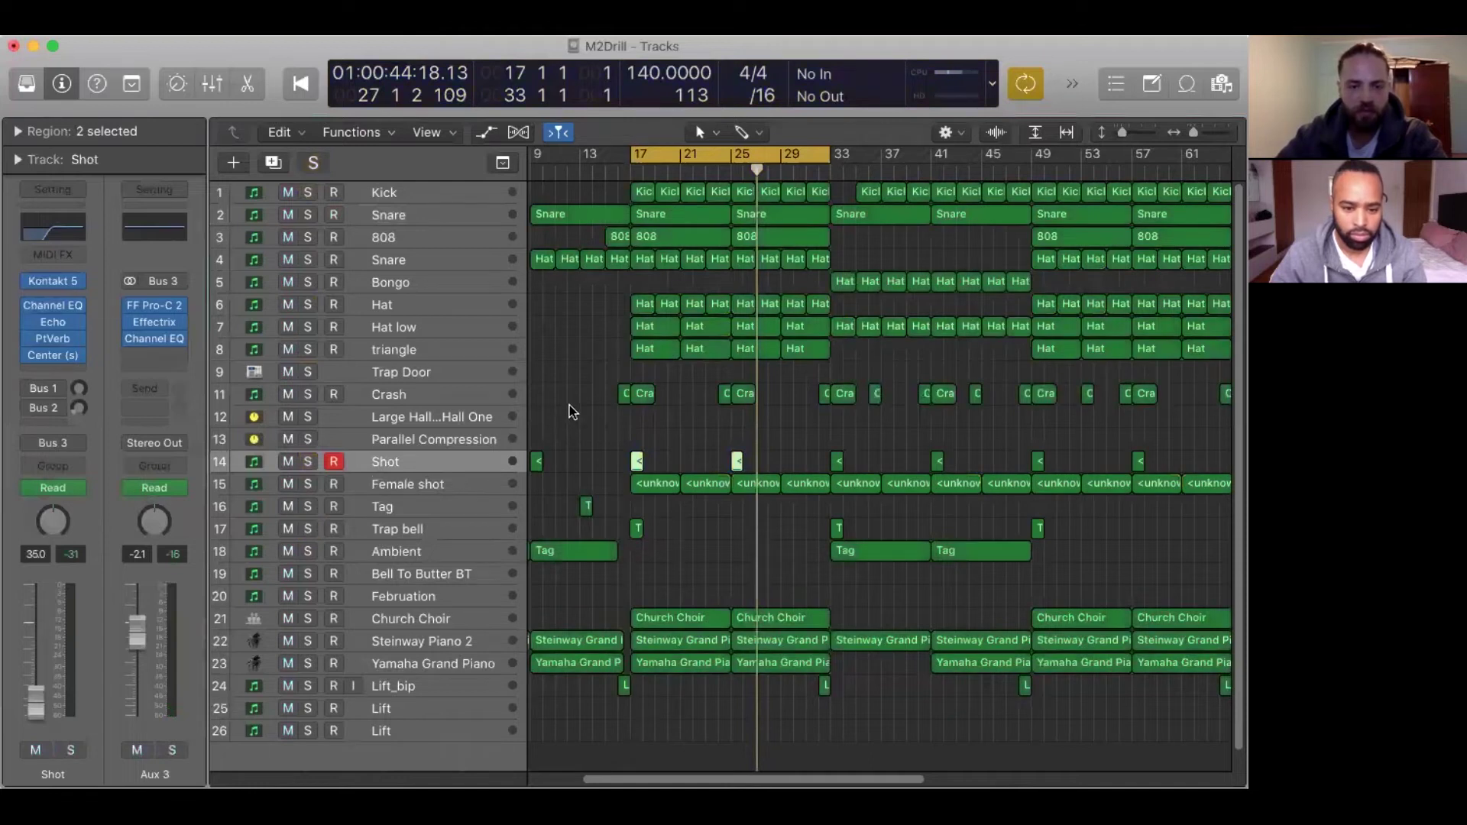
Play from bar 17 with Cycle turned off so playback continues past bar 33.
key("space")
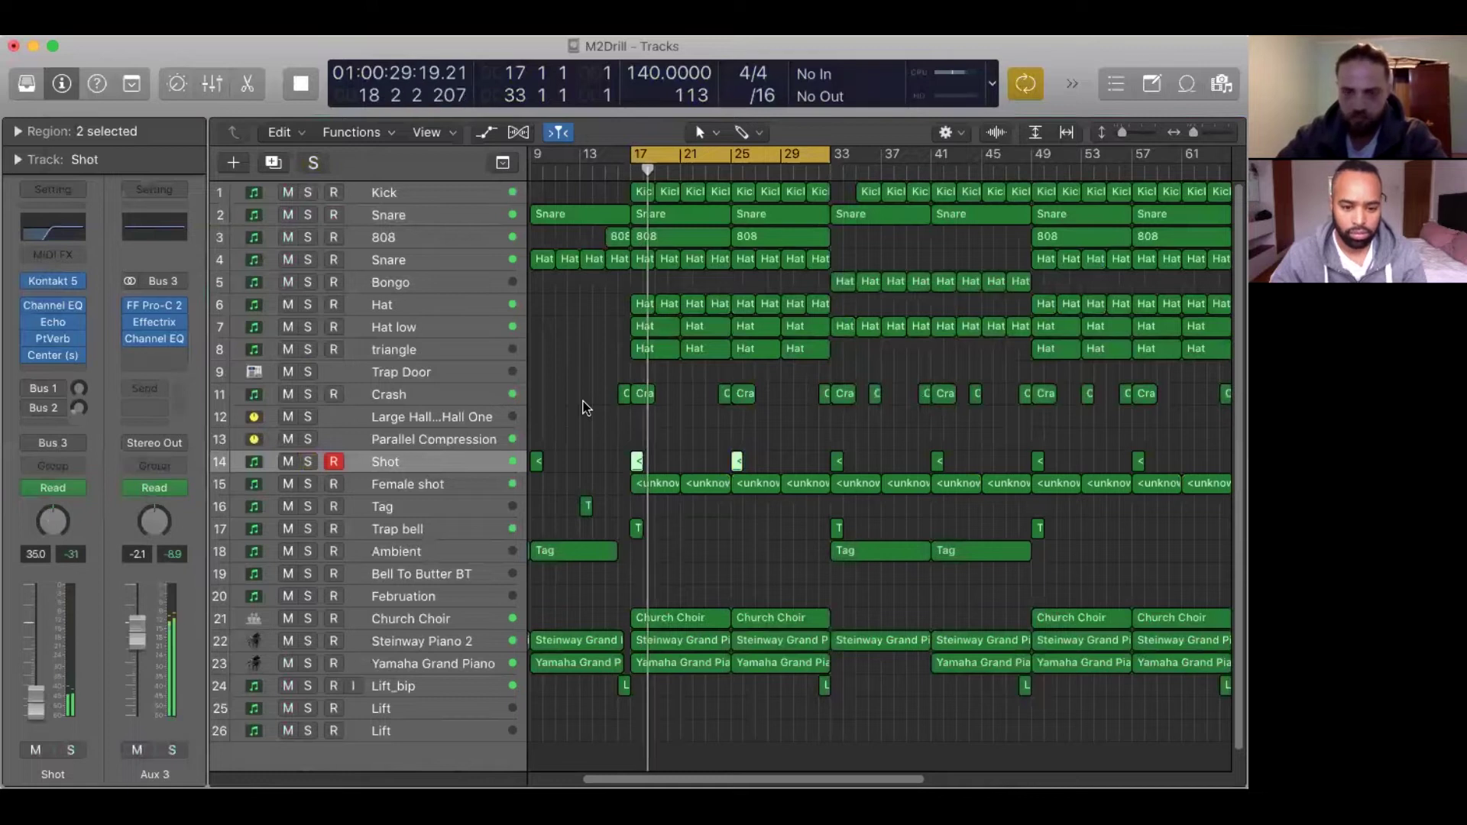
left_click(586, 411)
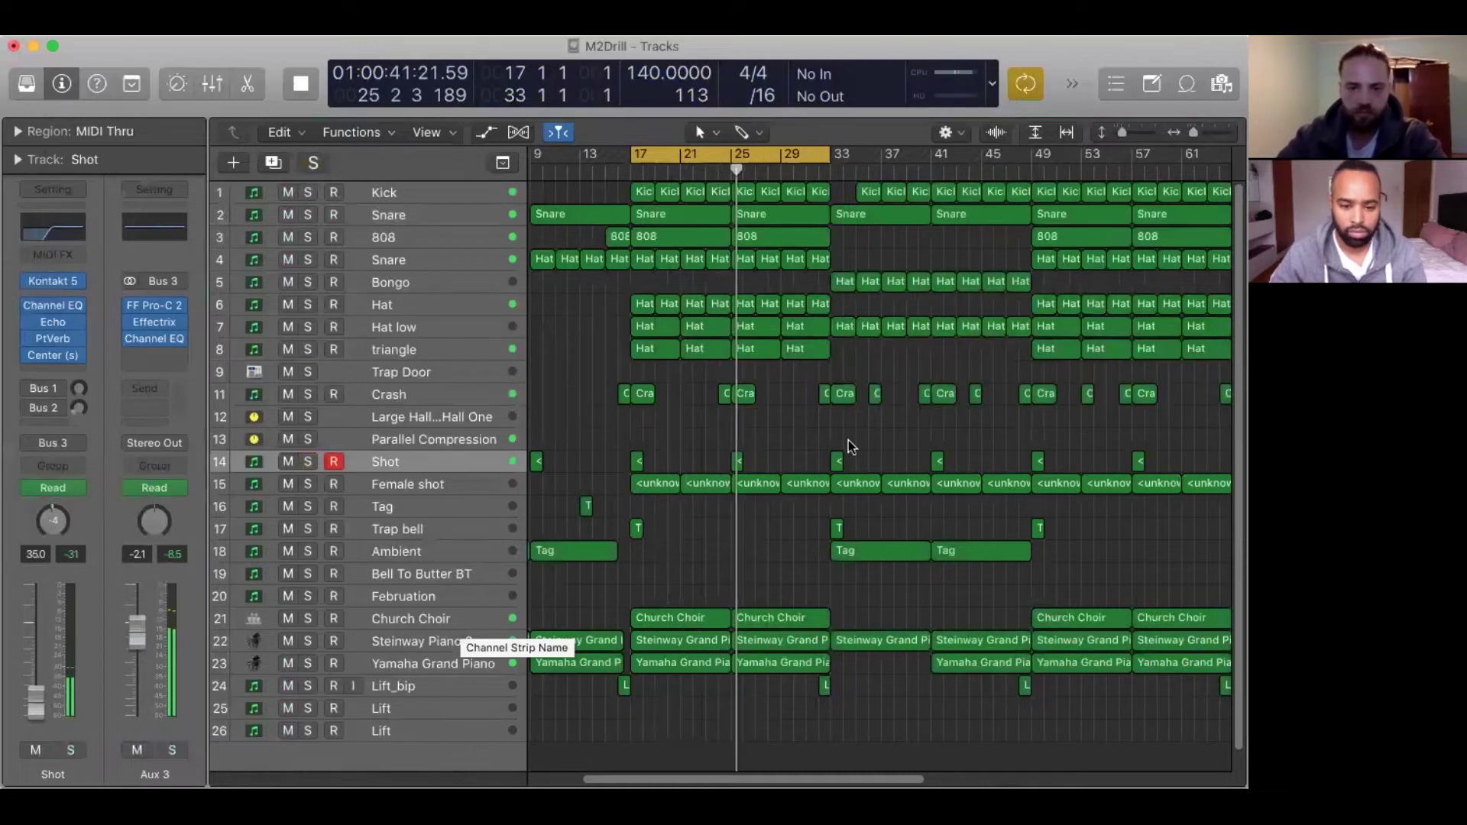
key("c")
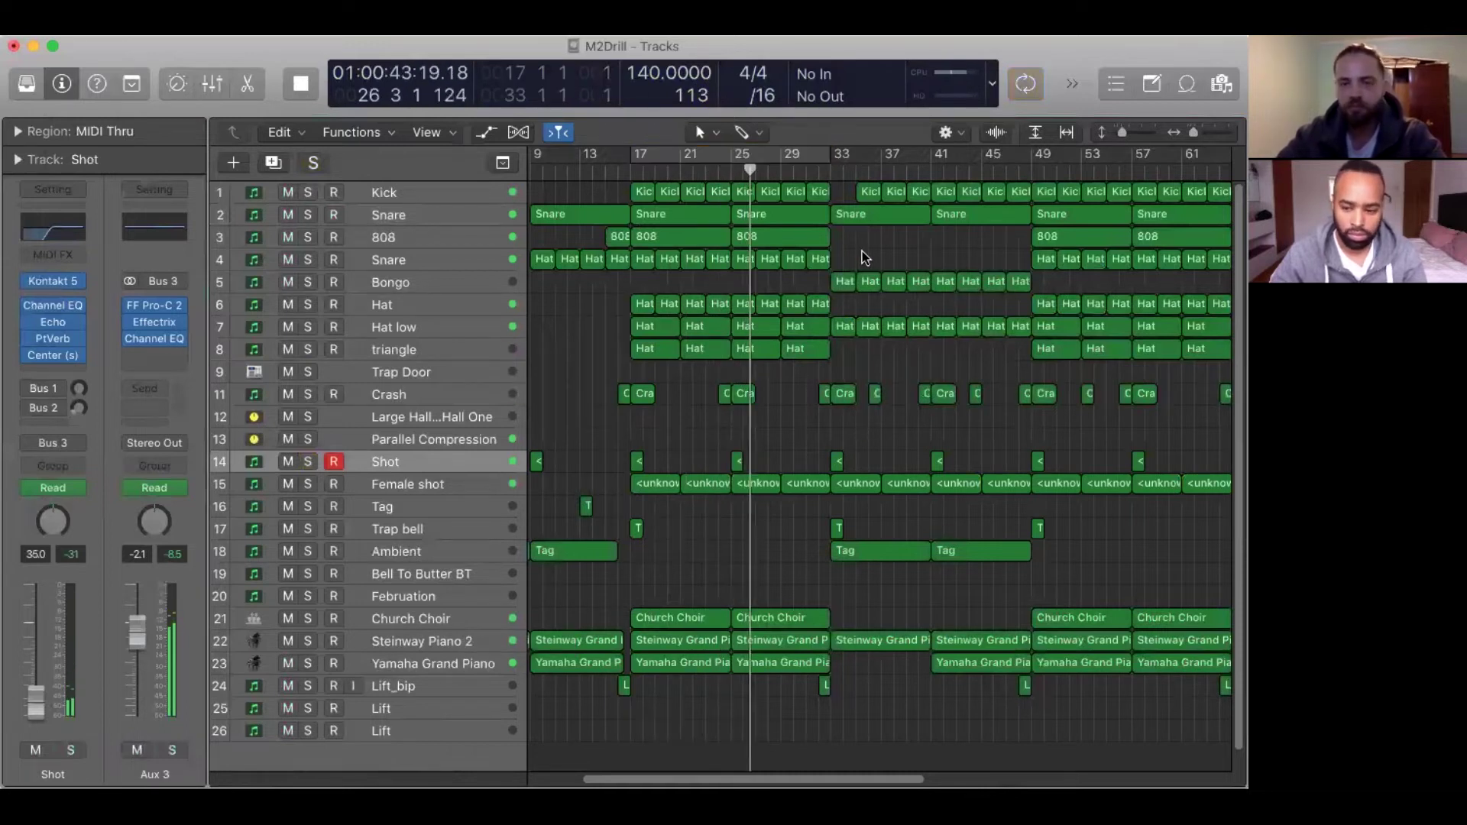
scroll(841, 252, "right", 6)
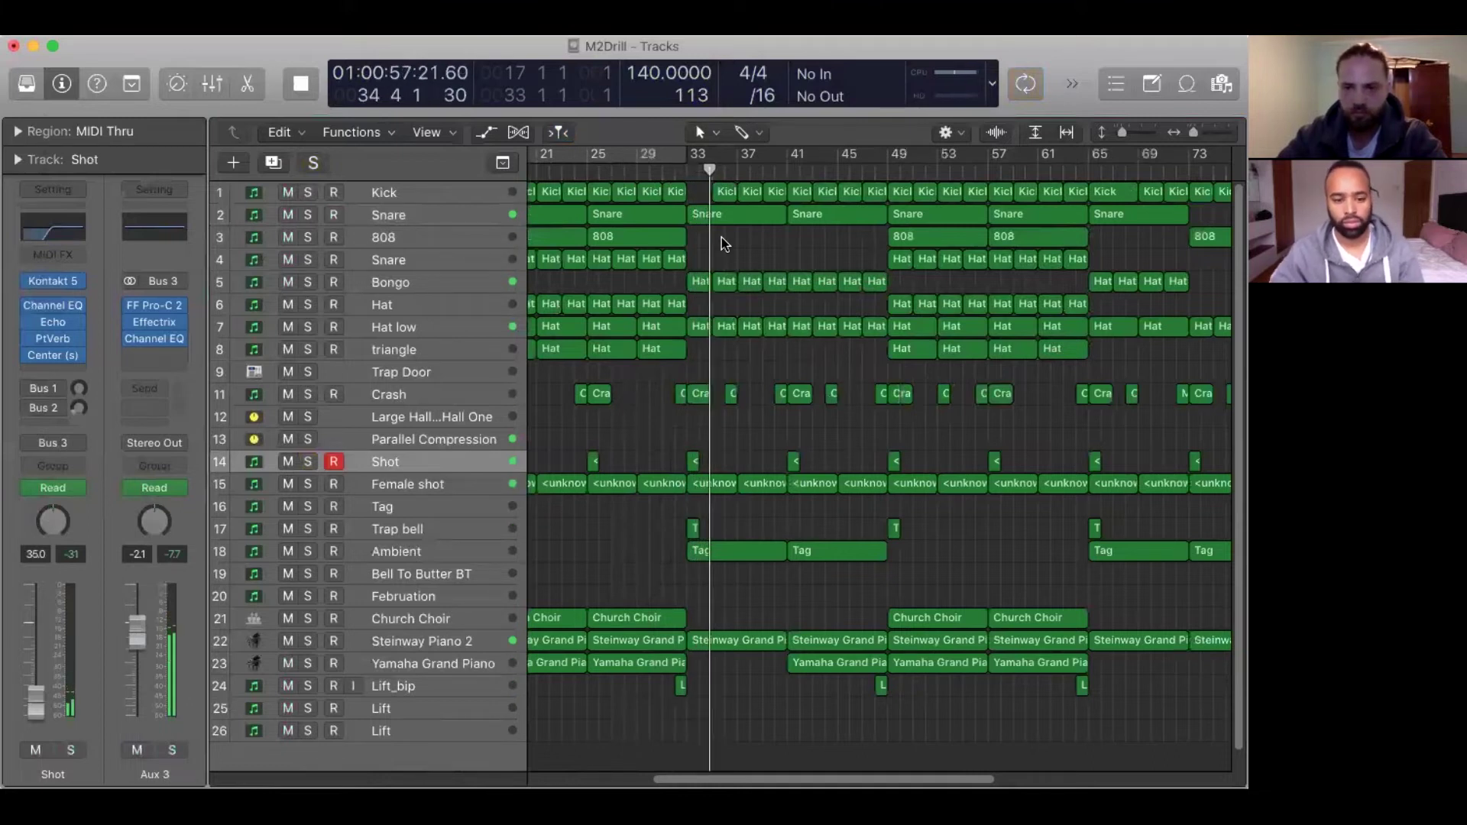
Stop playback, solo the Church Choir track, and return the playhead to bar 17.
key("space")
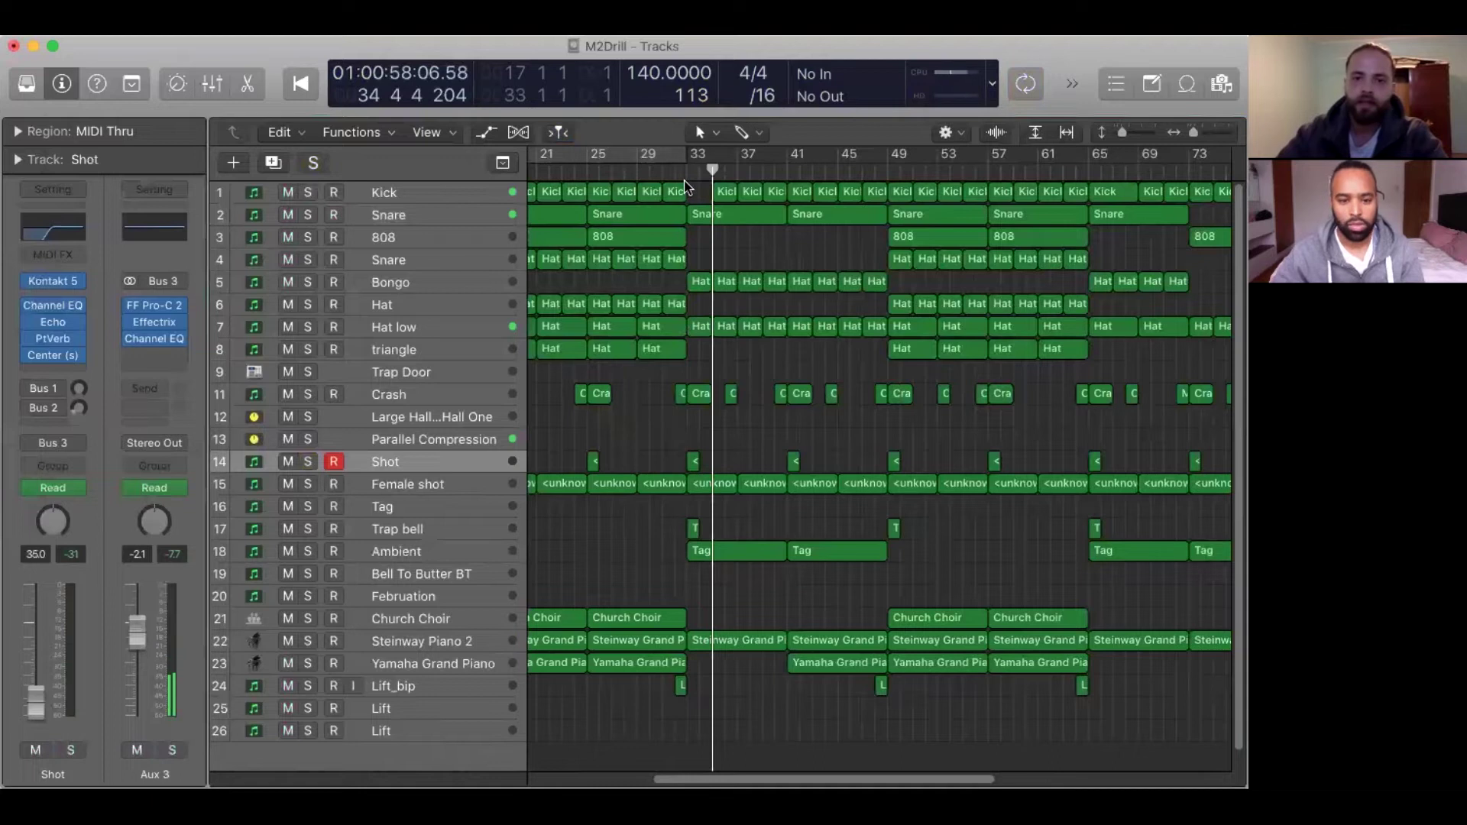
key("super+Left")
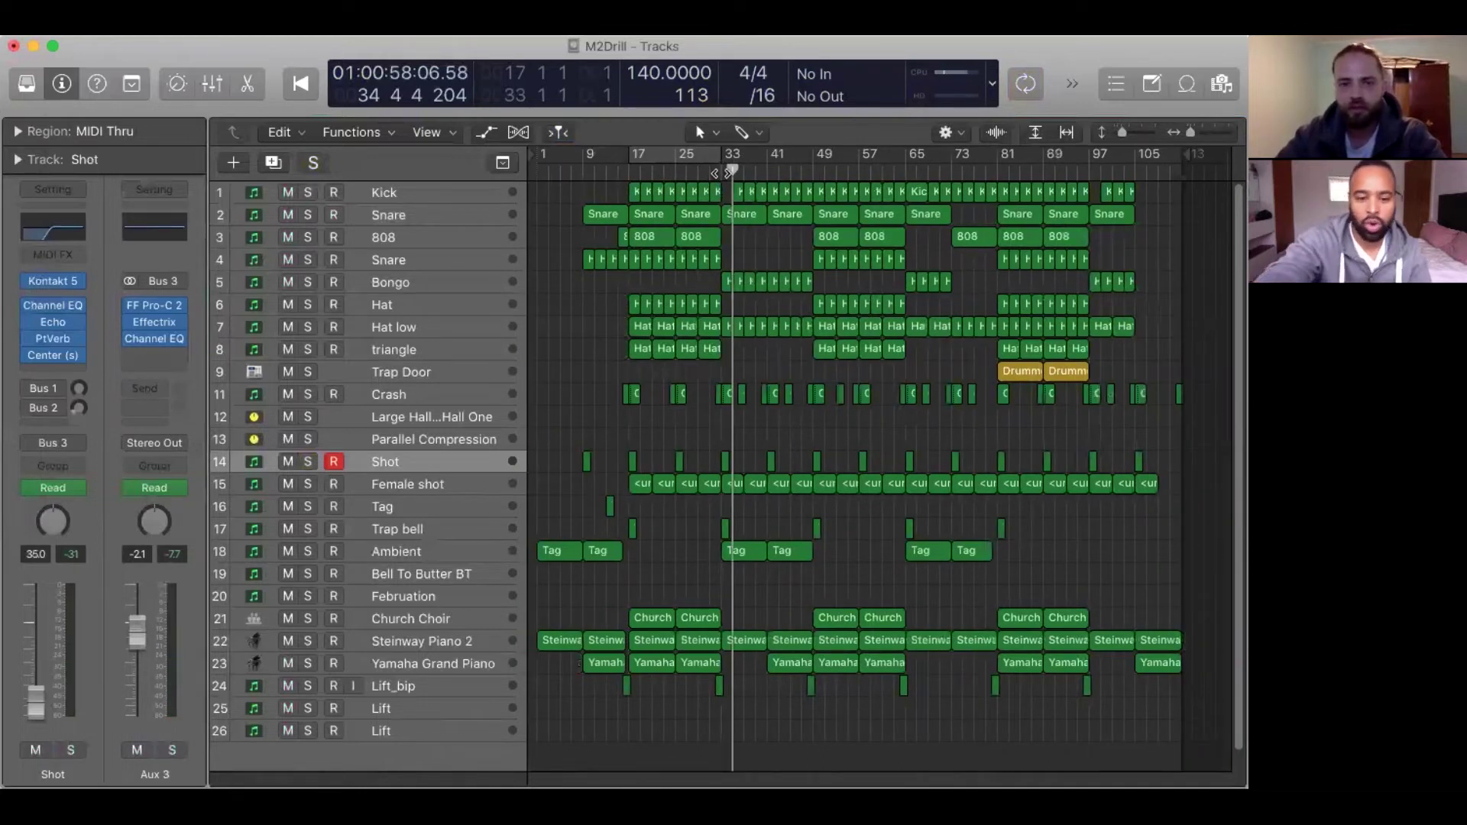
left_click_drag(730, 171, 721, 172)
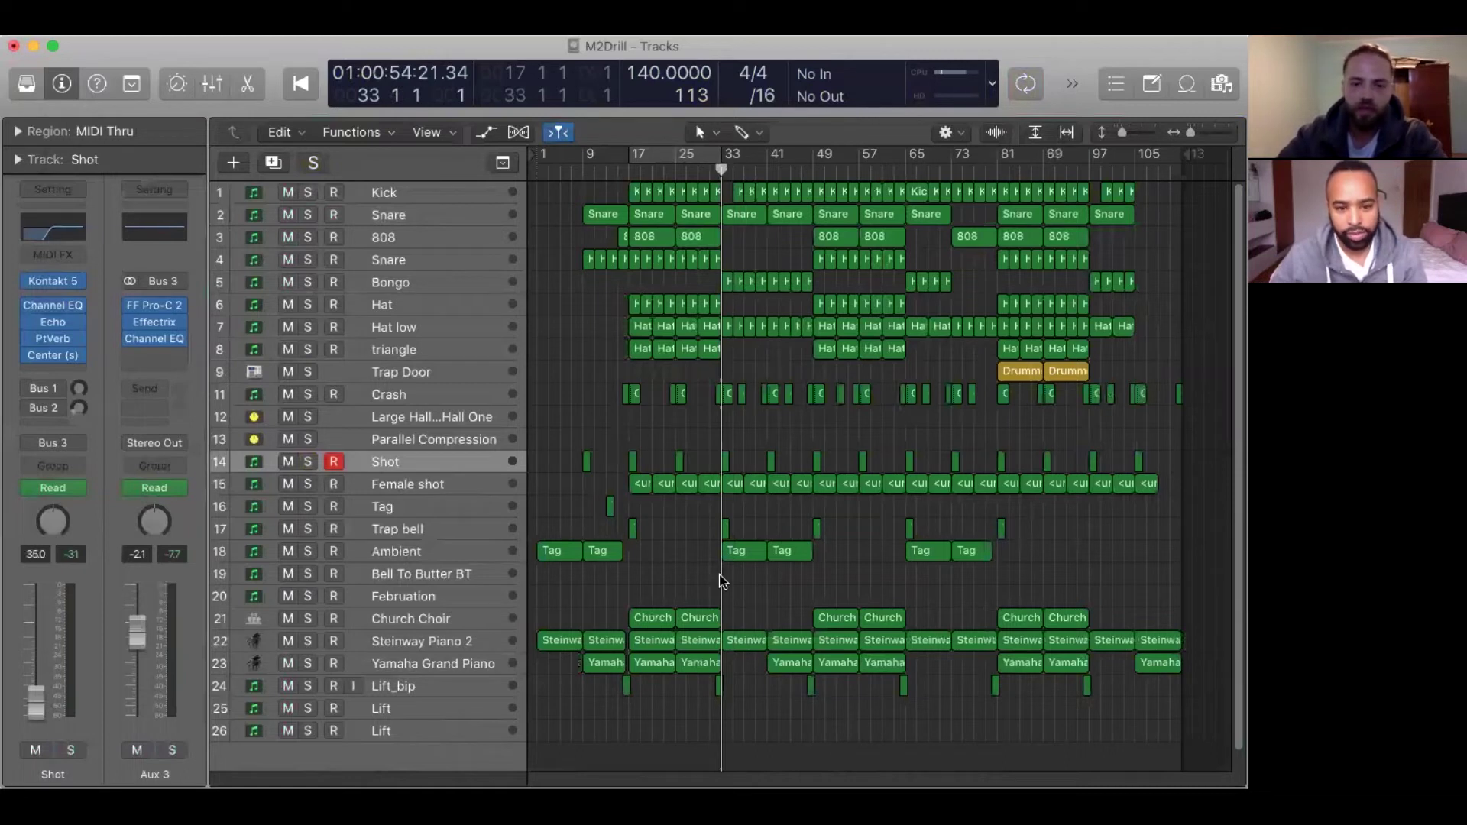
left_click(470, 625)
key("s")
left_click(630, 180)
key("super+Right")
key("super+Right")
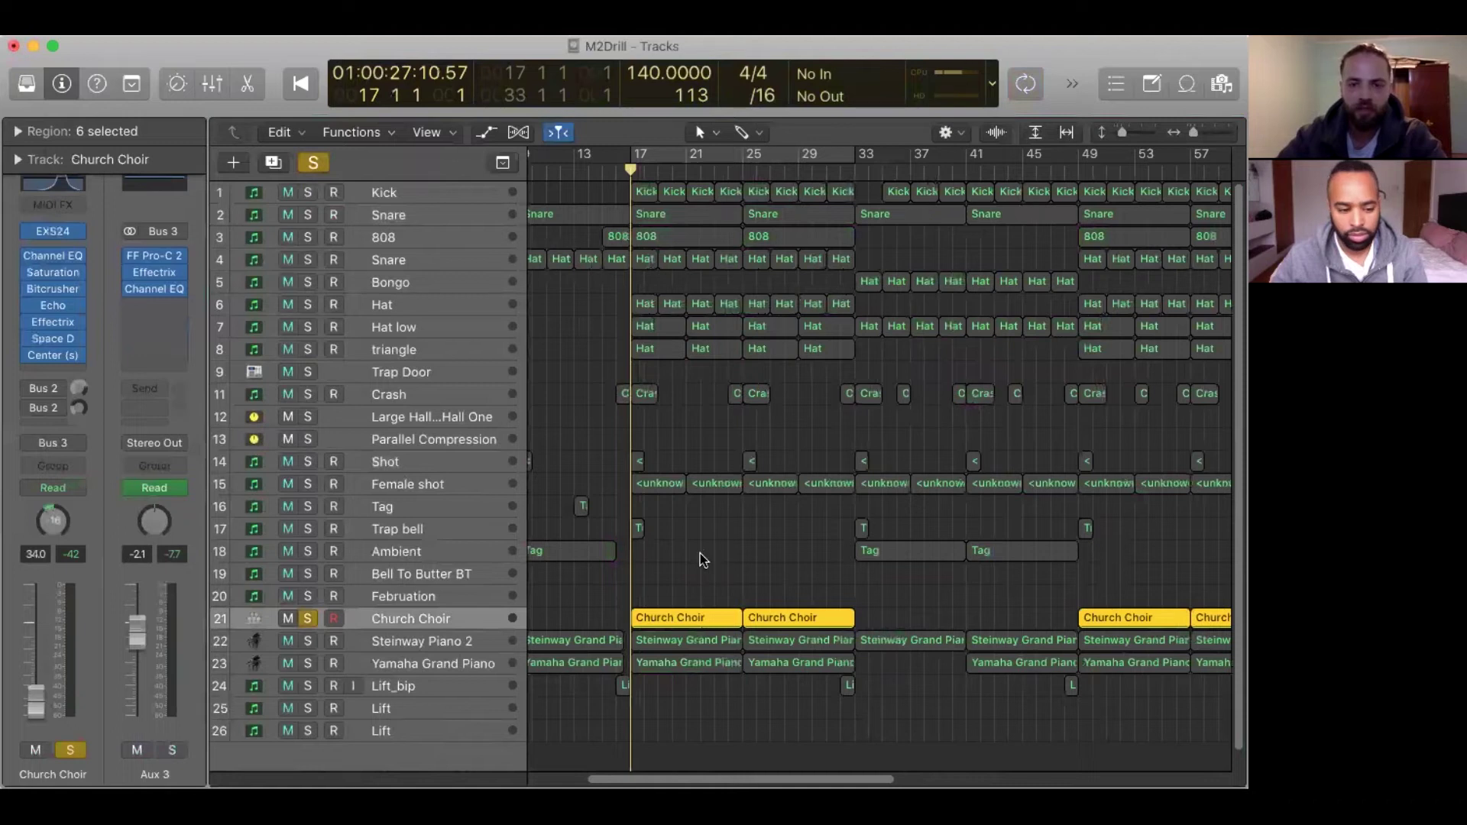
key("super+Left")
key("super+Left")
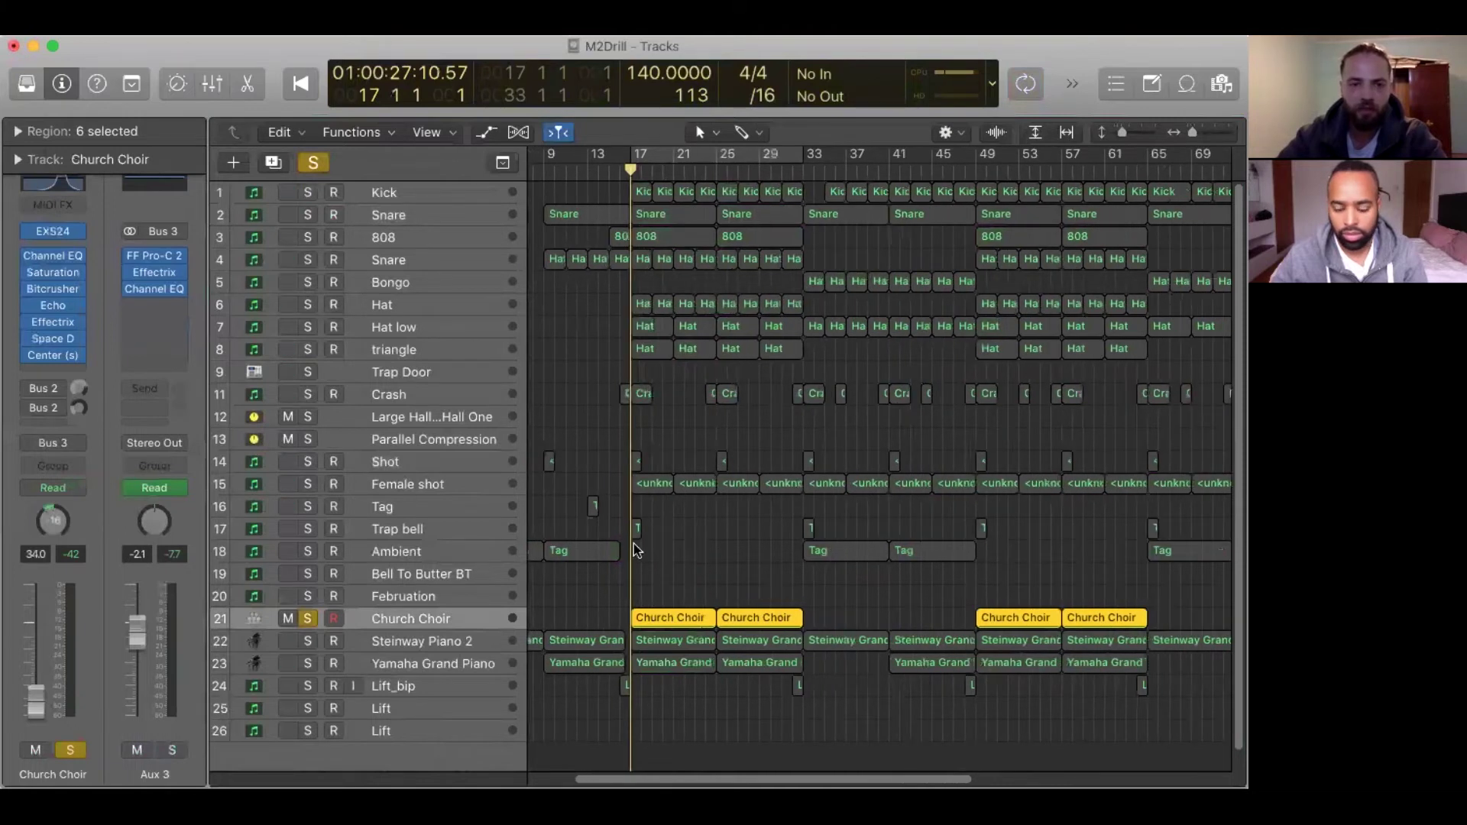
mouse_move(345, 477)
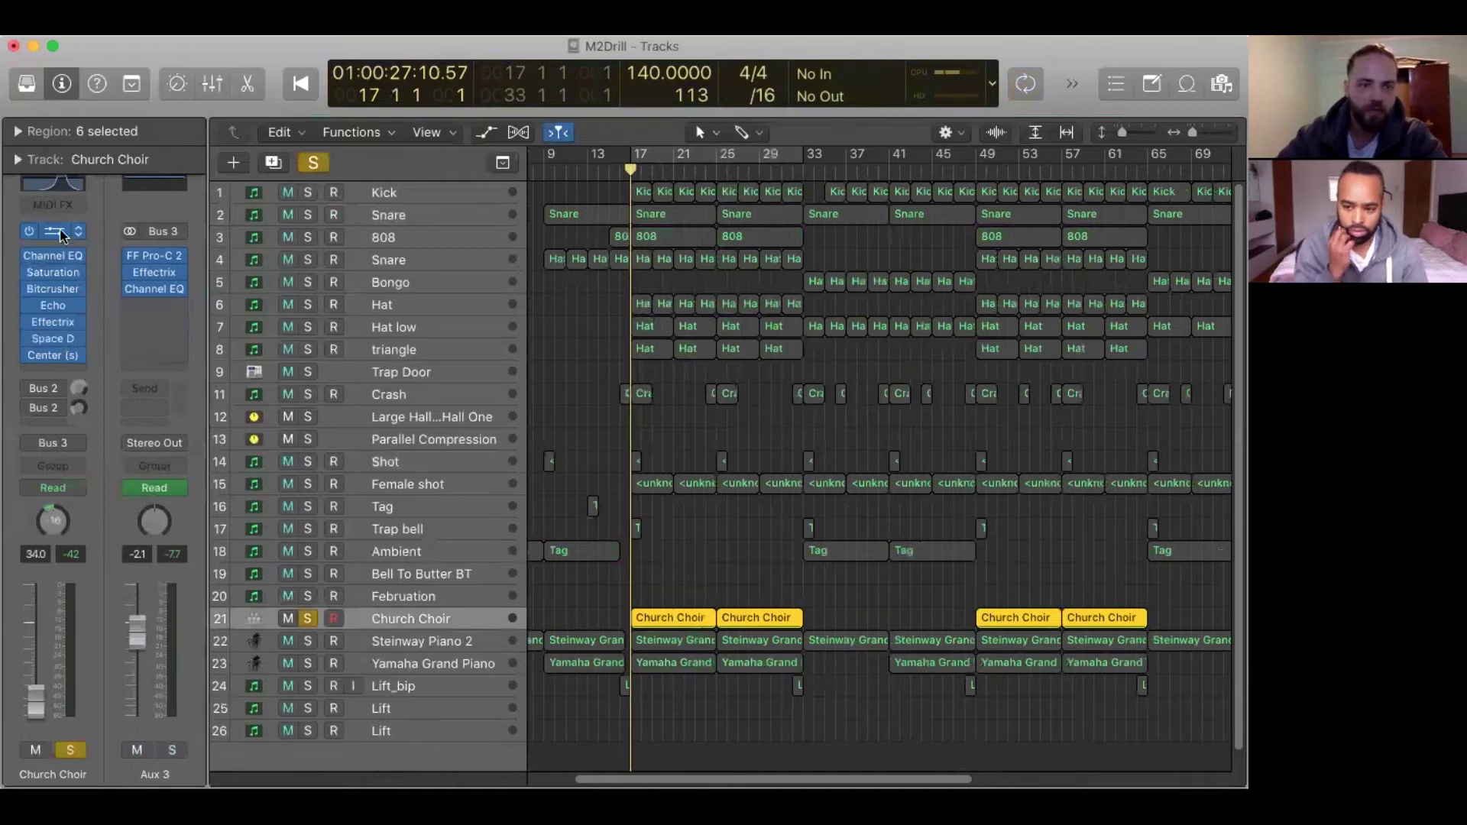
mouse_move(454, 474)
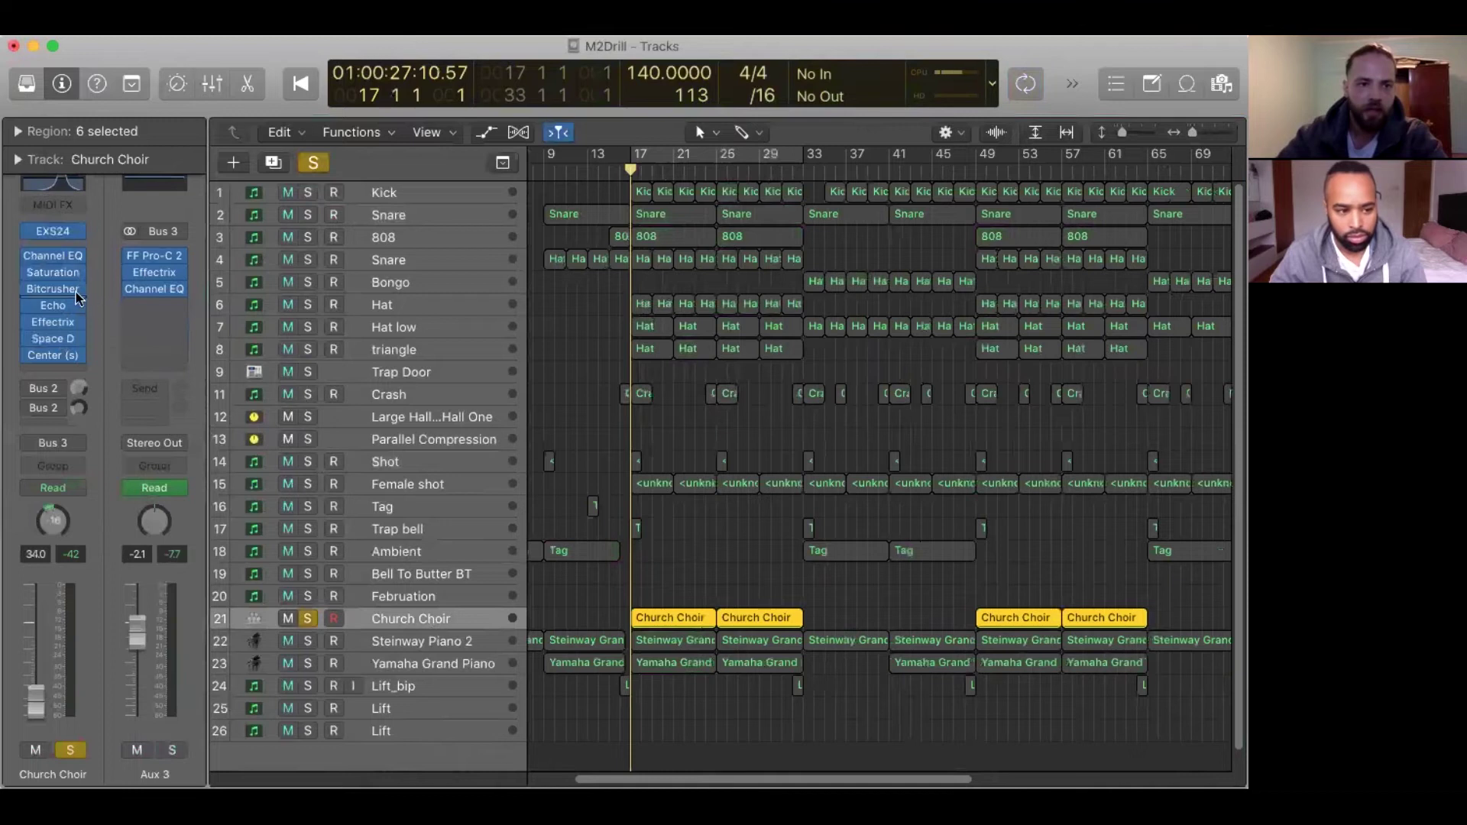
mouse_move(59, 275)
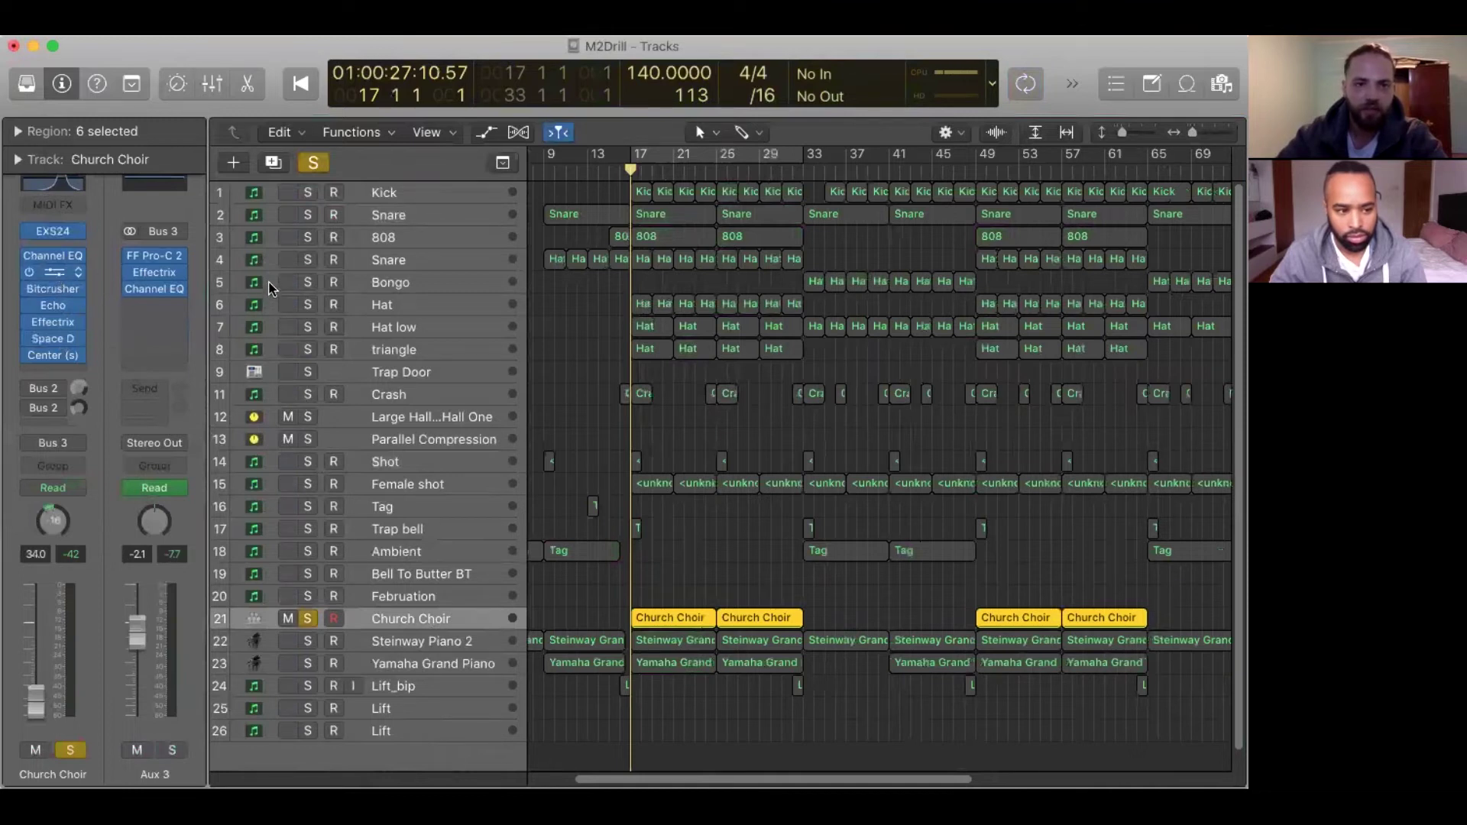
left_click(53, 272)
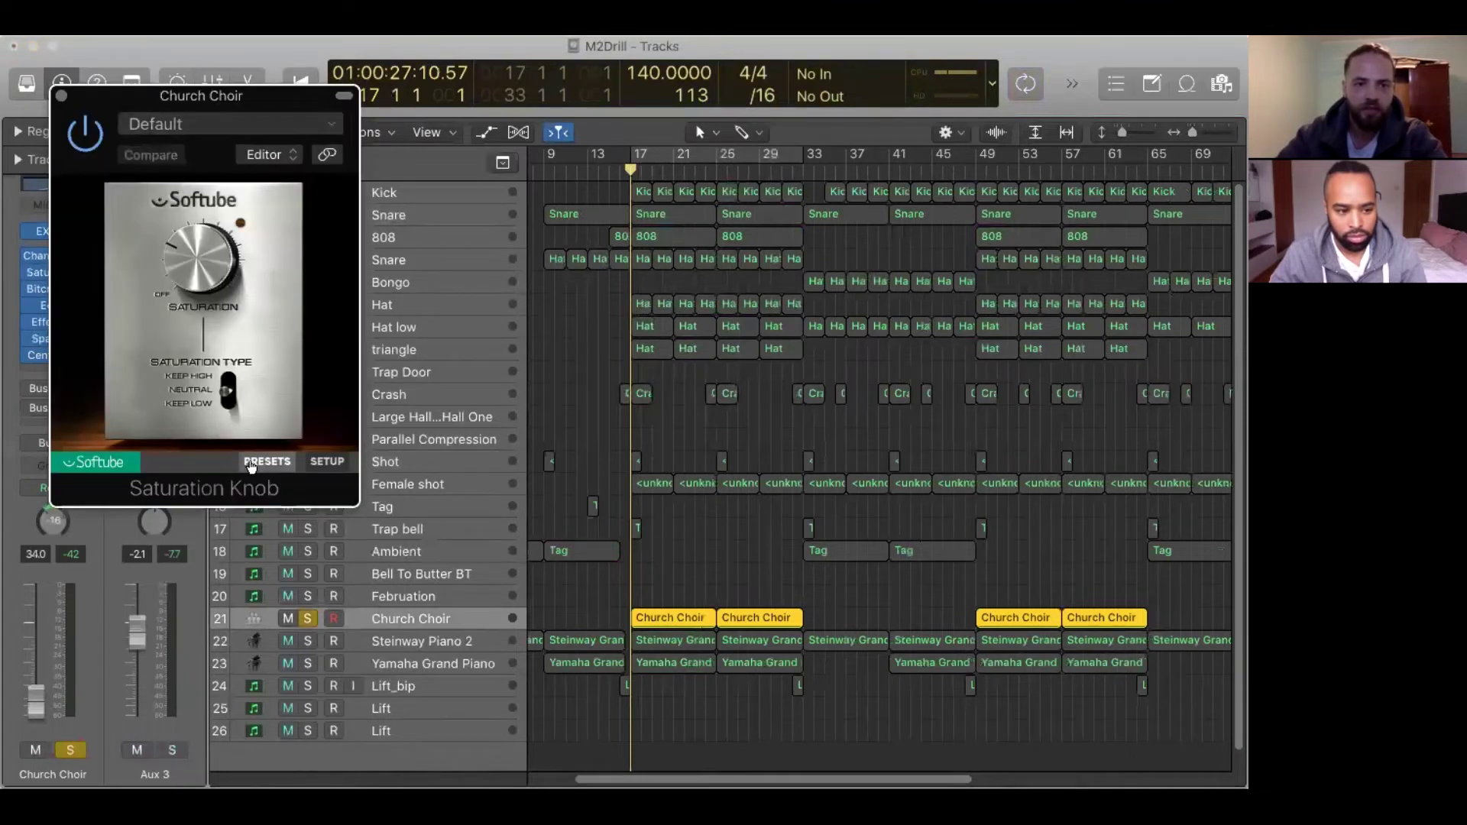
left_click(60, 96)
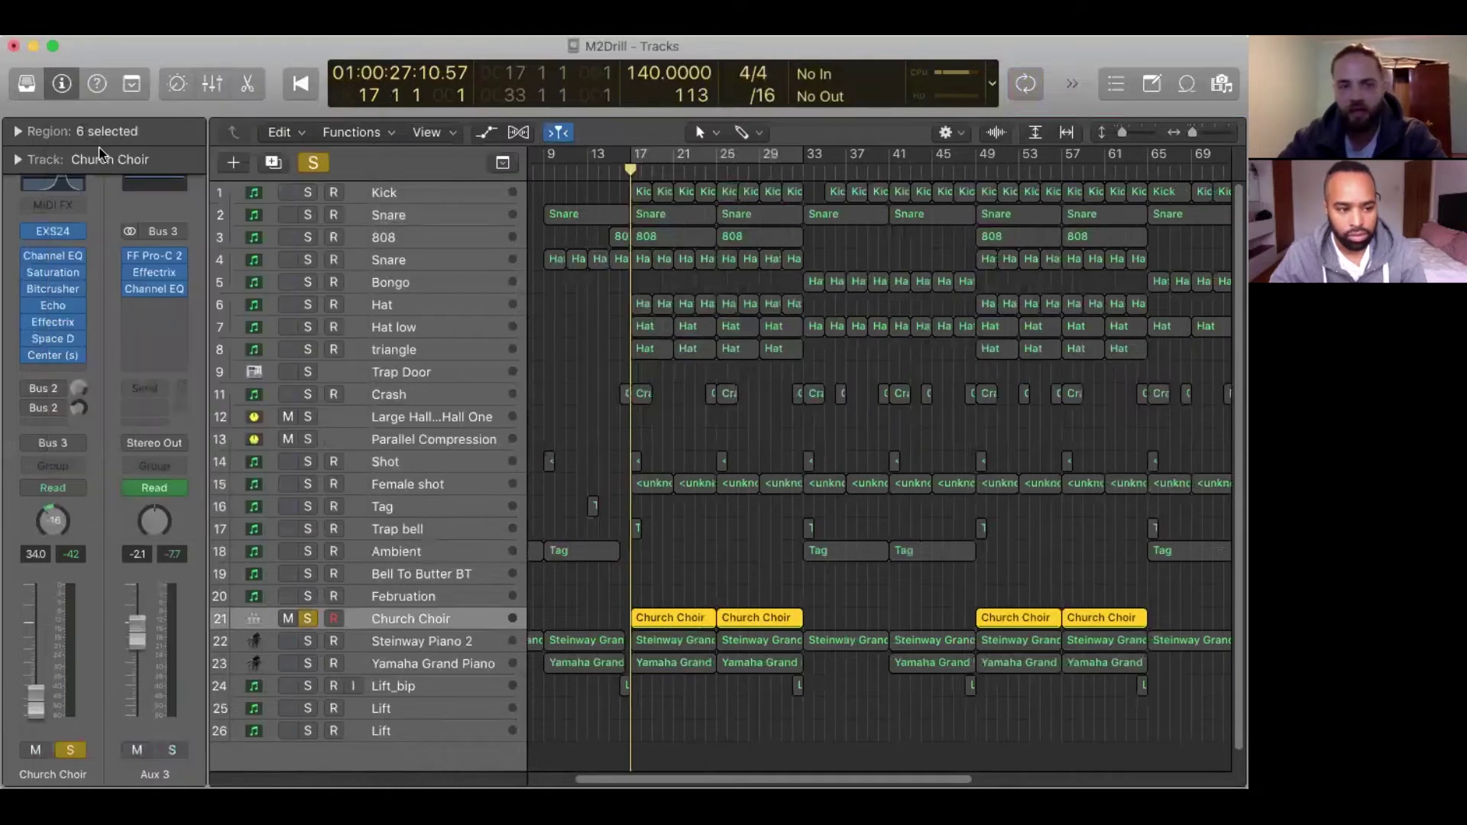
left_click(54, 293)
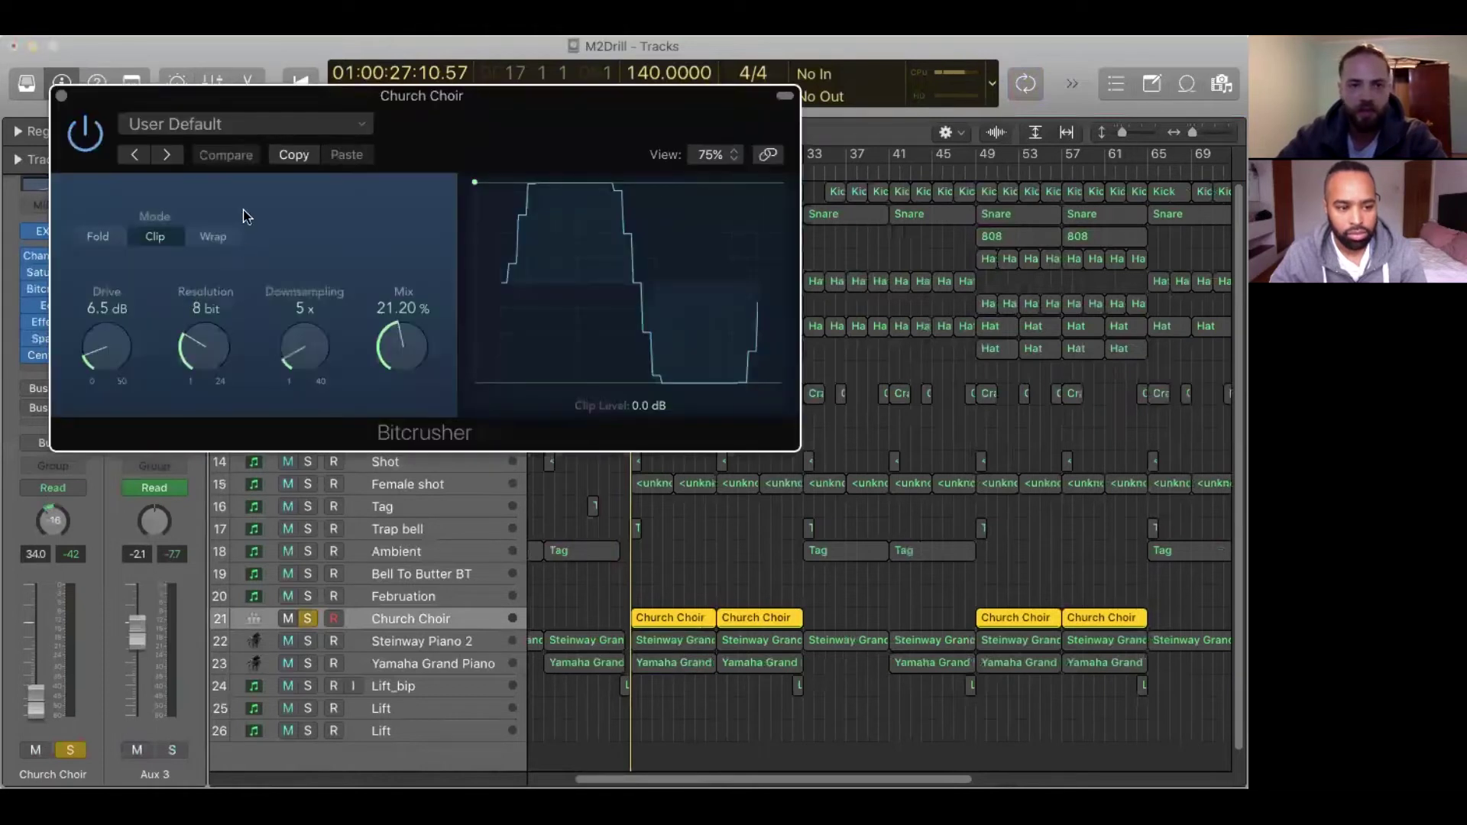
left_click(63, 97)
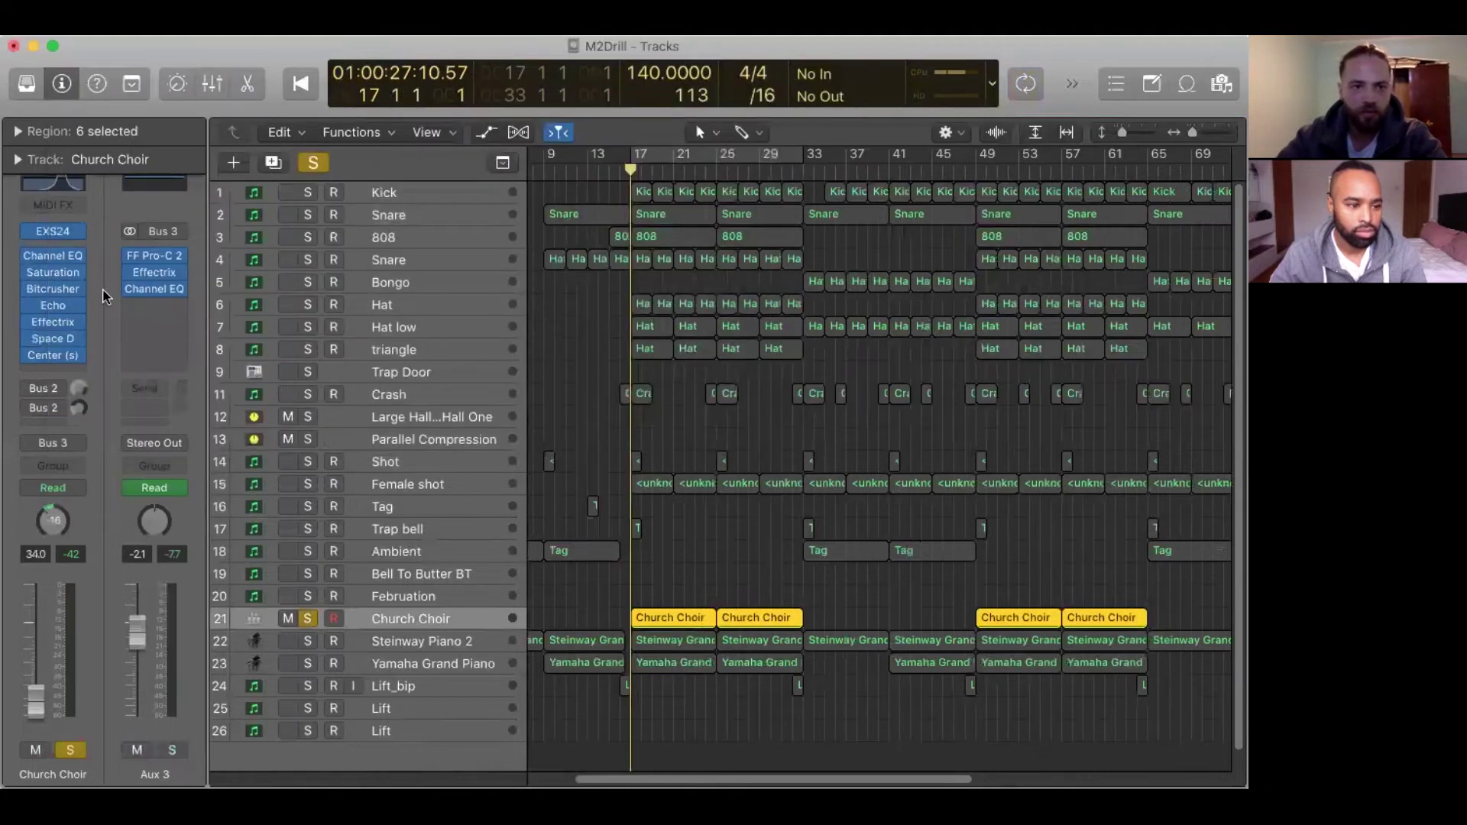
left_click(55, 324)
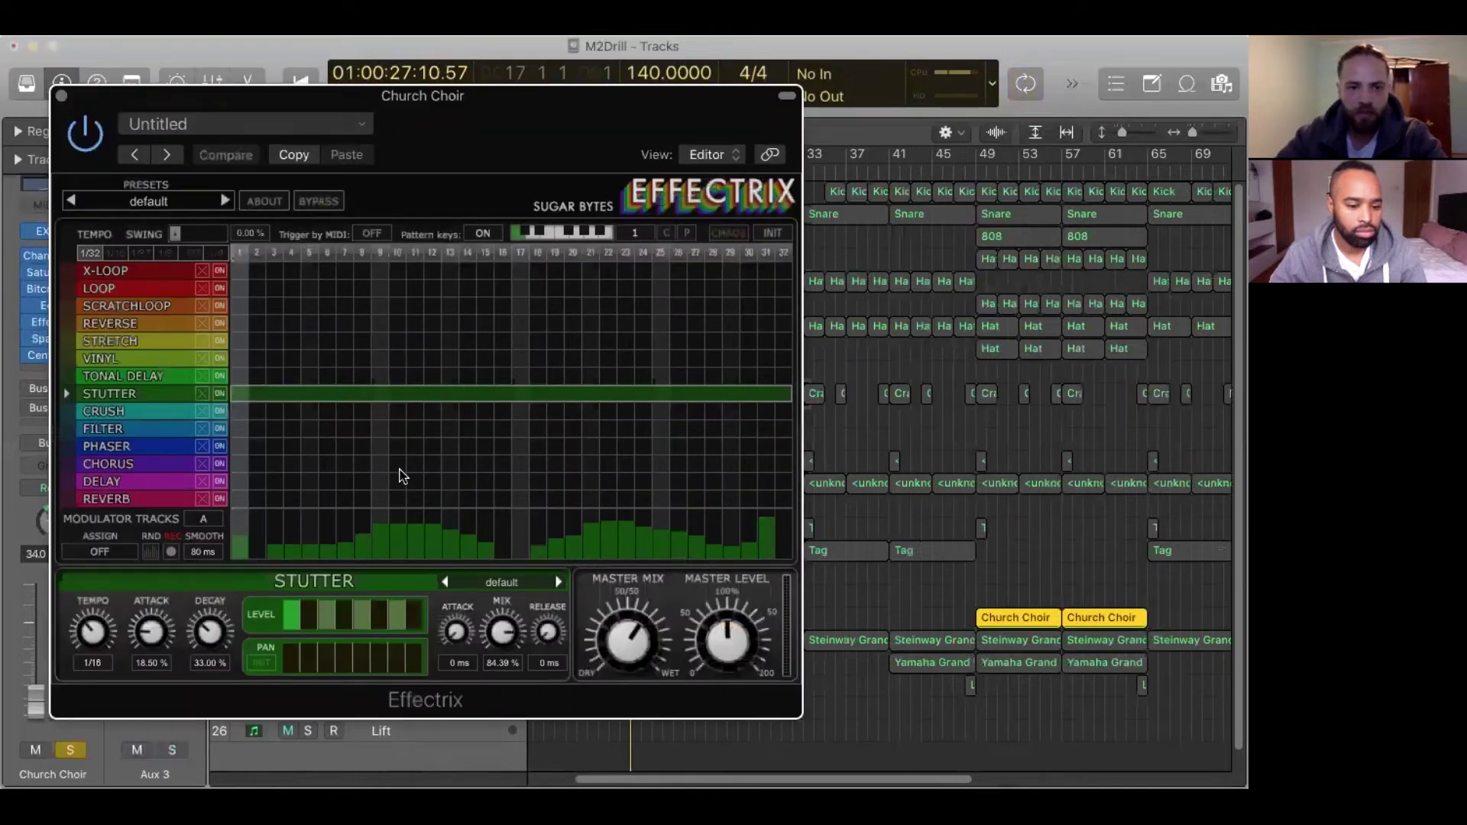
left_click_drag(502, 148, 515, 193)
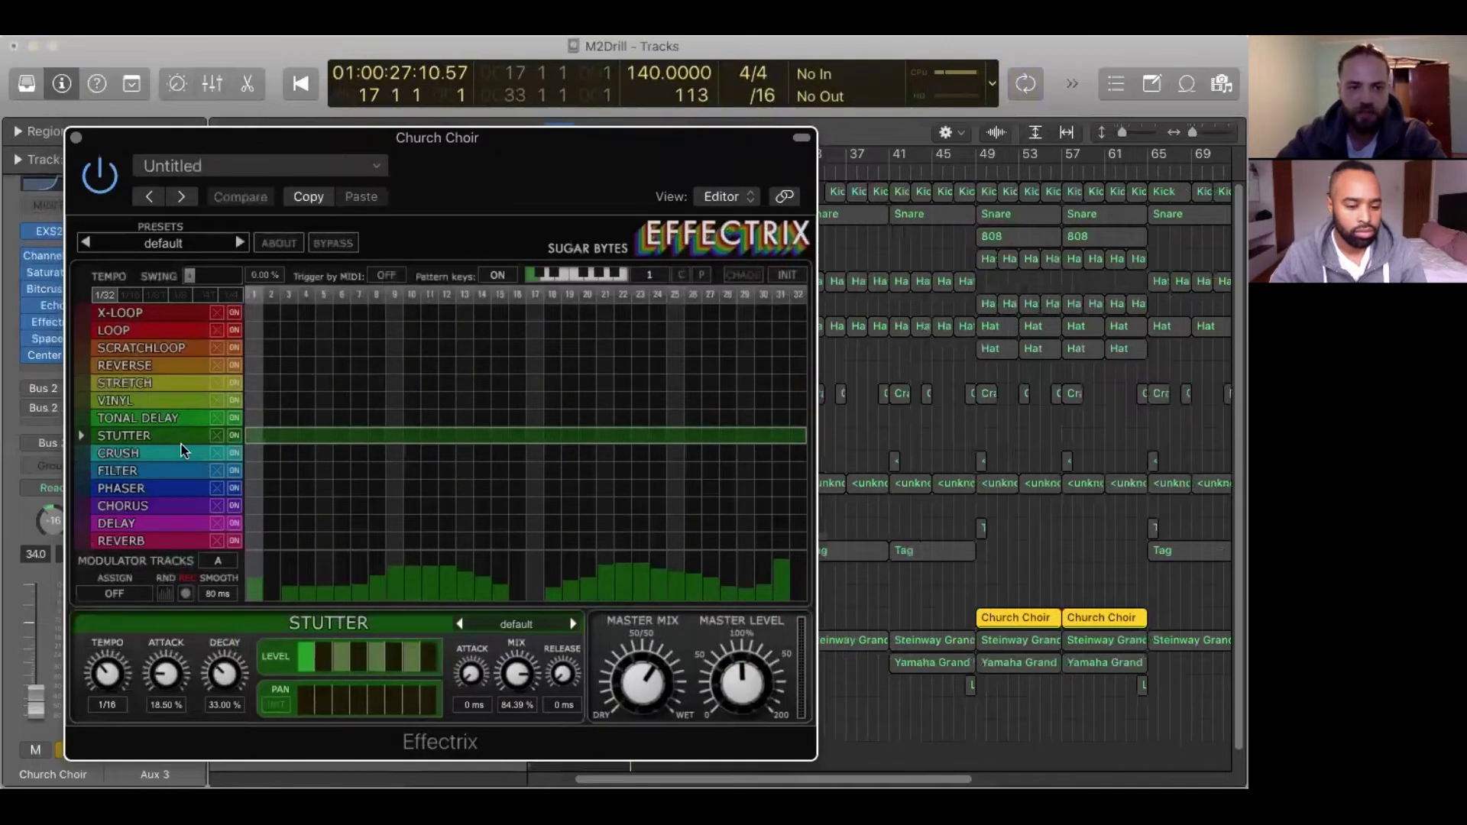
left_click_drag(136, 150, 182, 185)
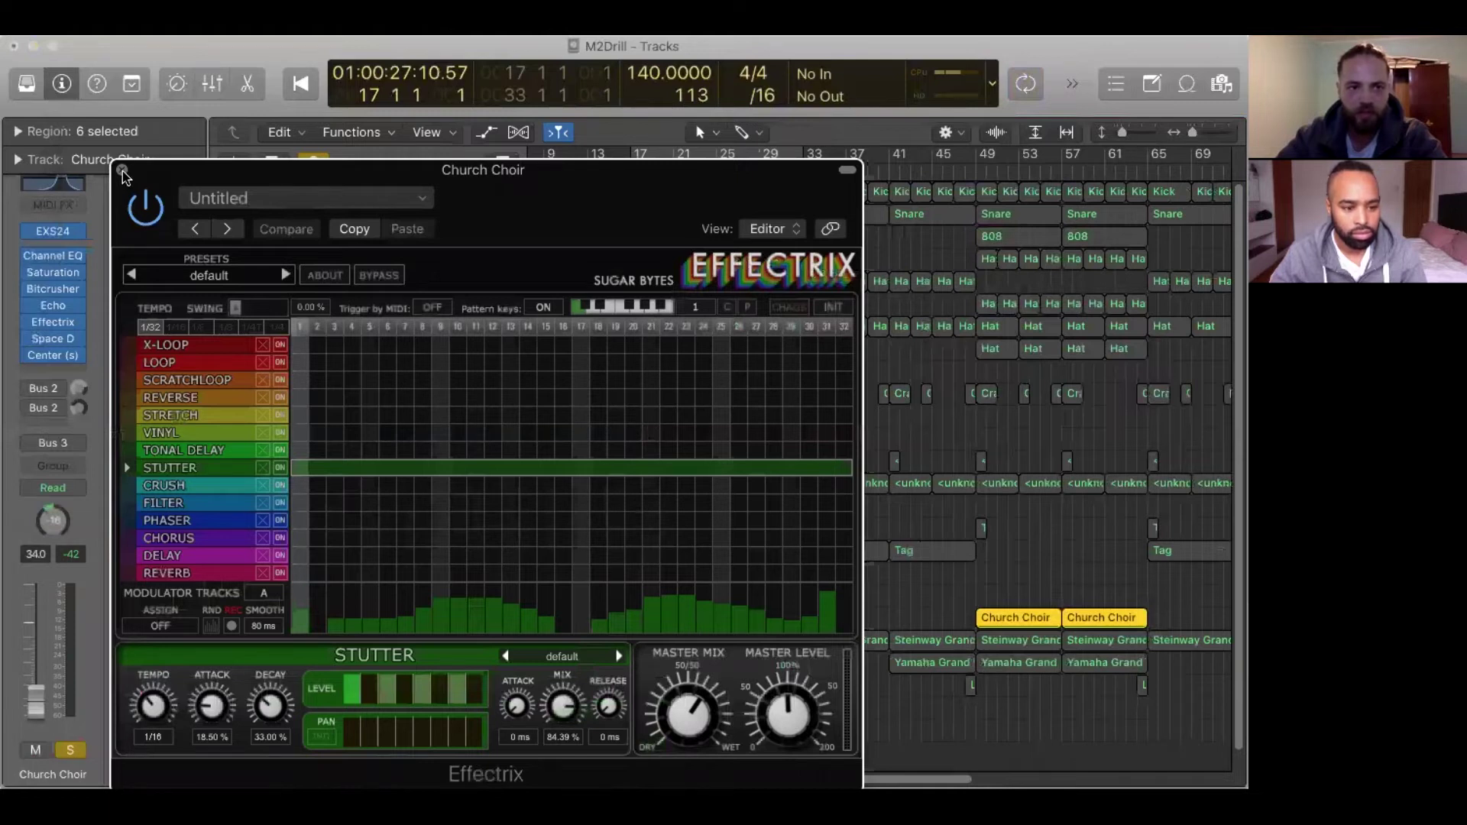
key("super+w")
Play the soloed Church Choir with its notes in the Piano Roll, then close its Center plug-in.
key("space")
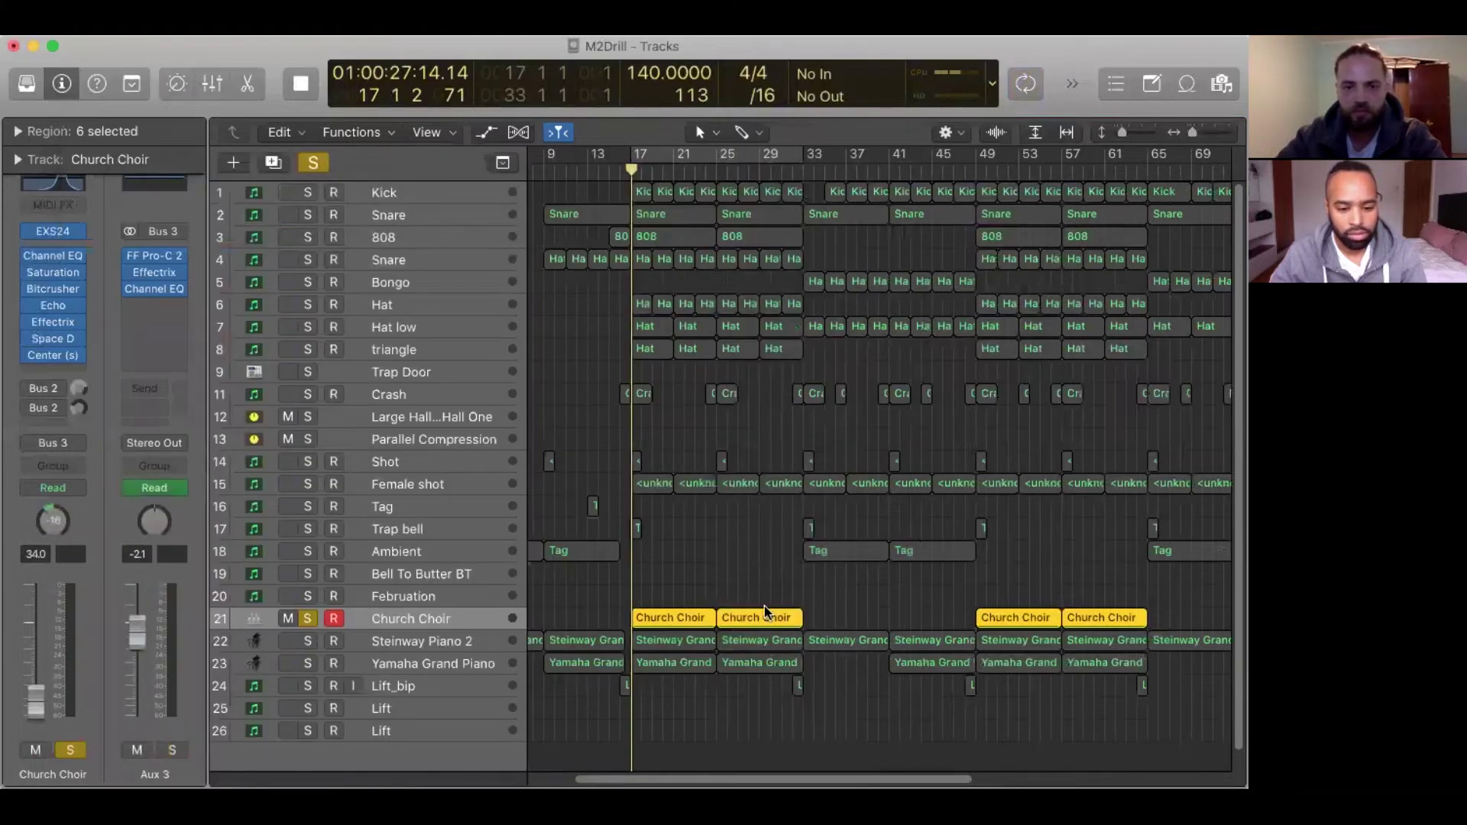
key("p")
key("super+Left")
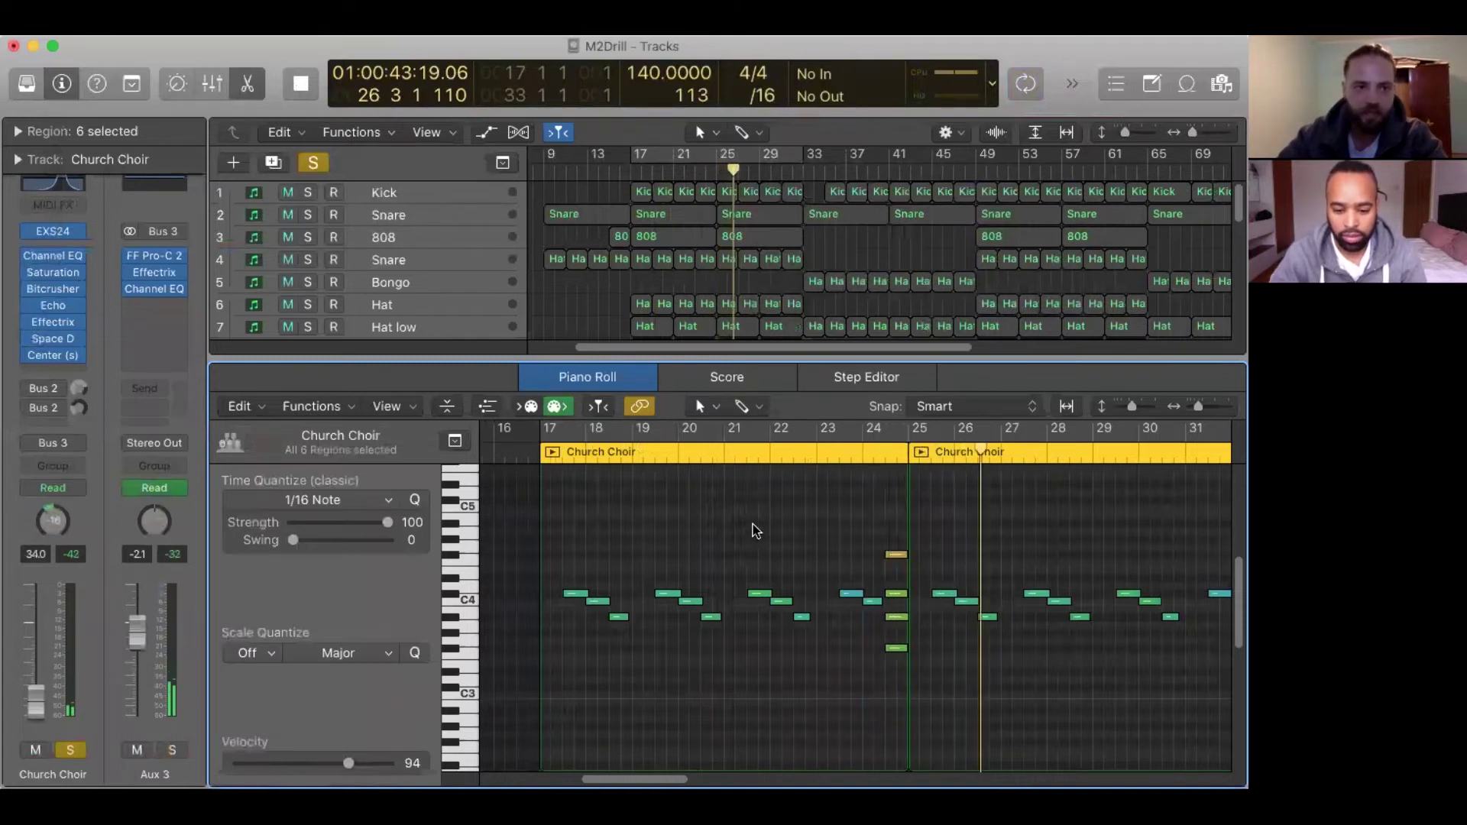
key("space")
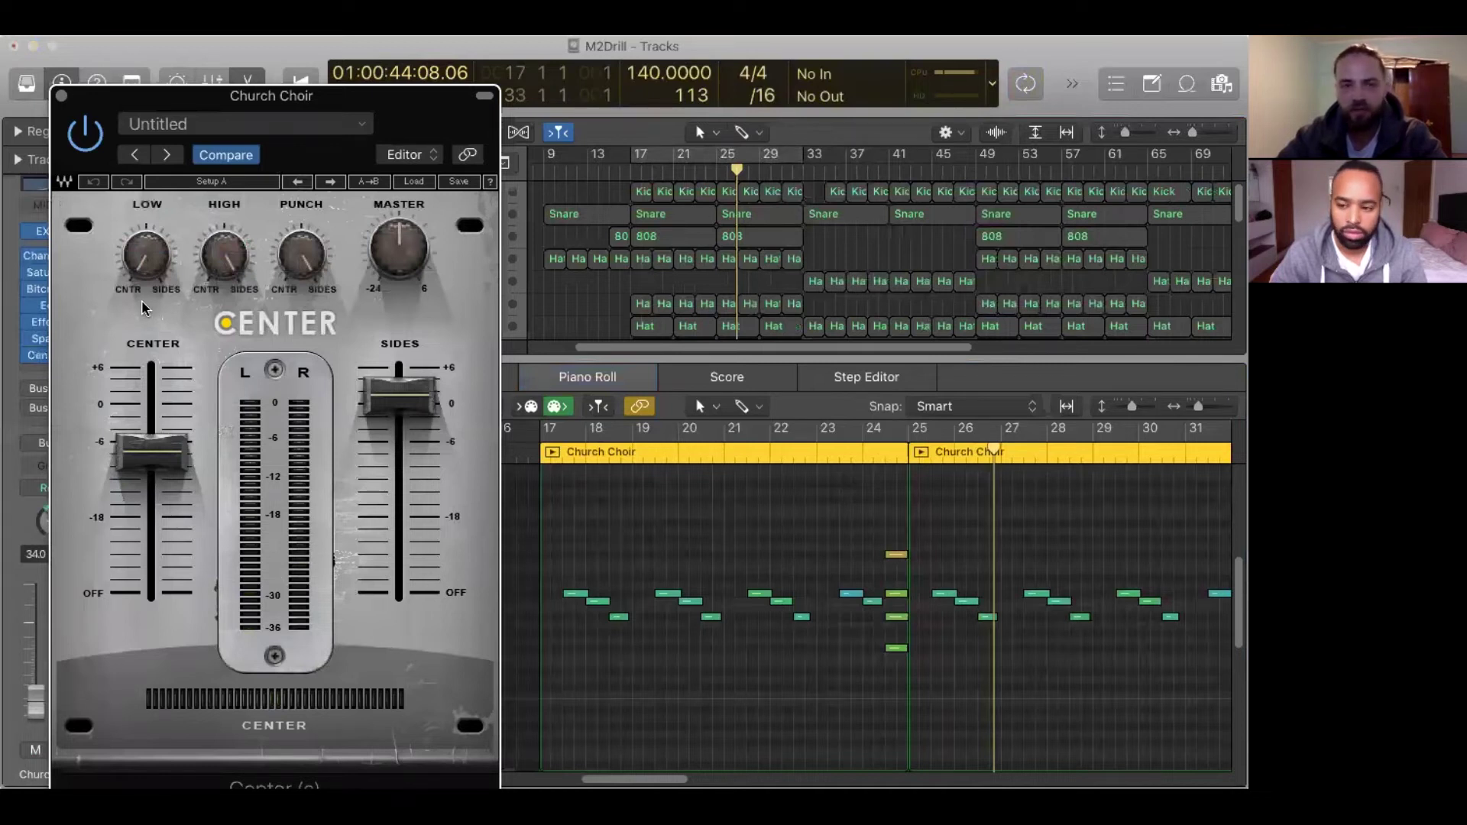
left_click(62, 96)
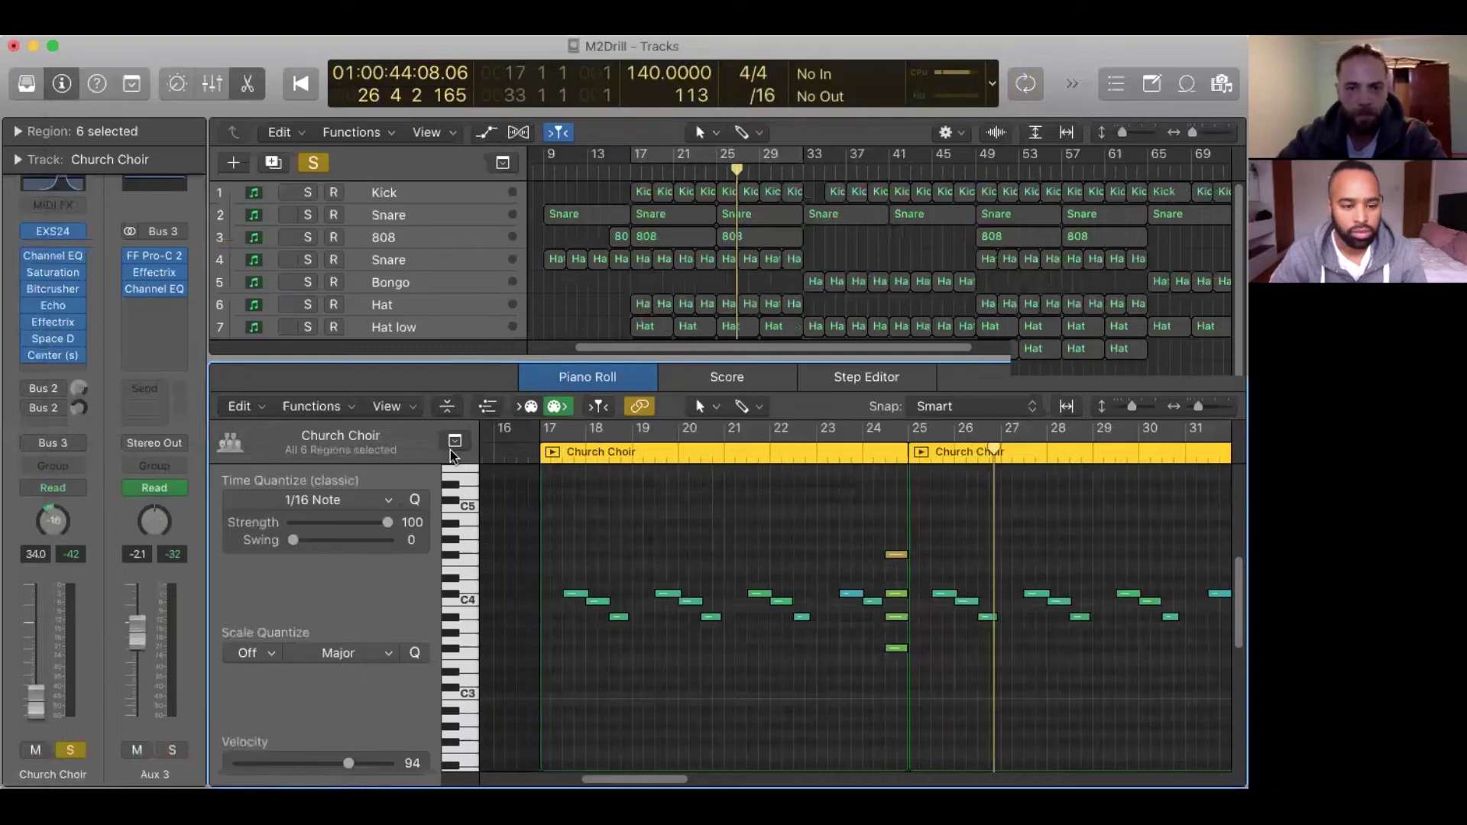
Hide the Piano Roll, unsolo Church Choir, and play the arrangement from bar 33.
key("e")
left_click(308, 620)
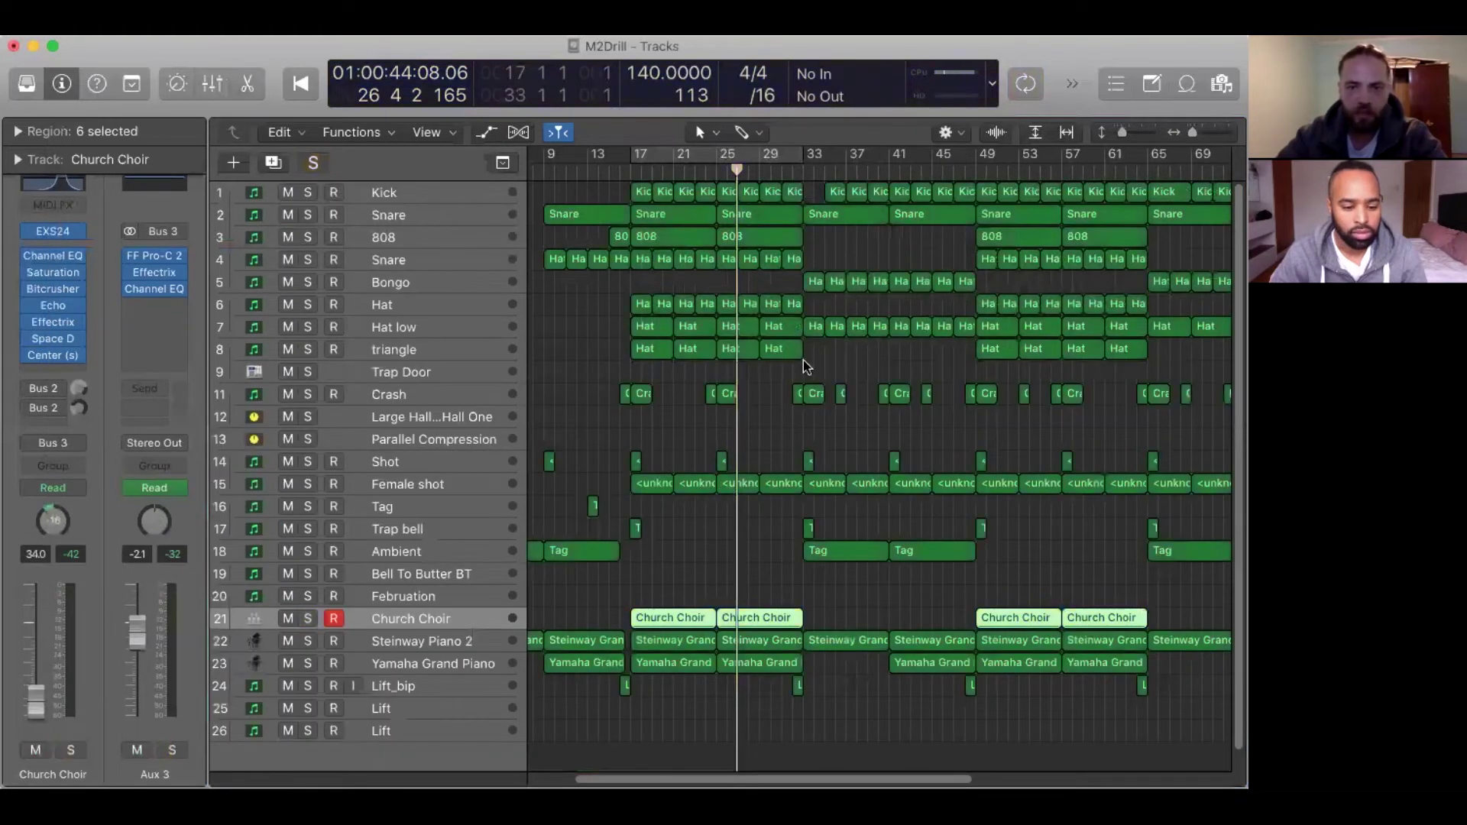
scroll(787, 340, "right", 3)
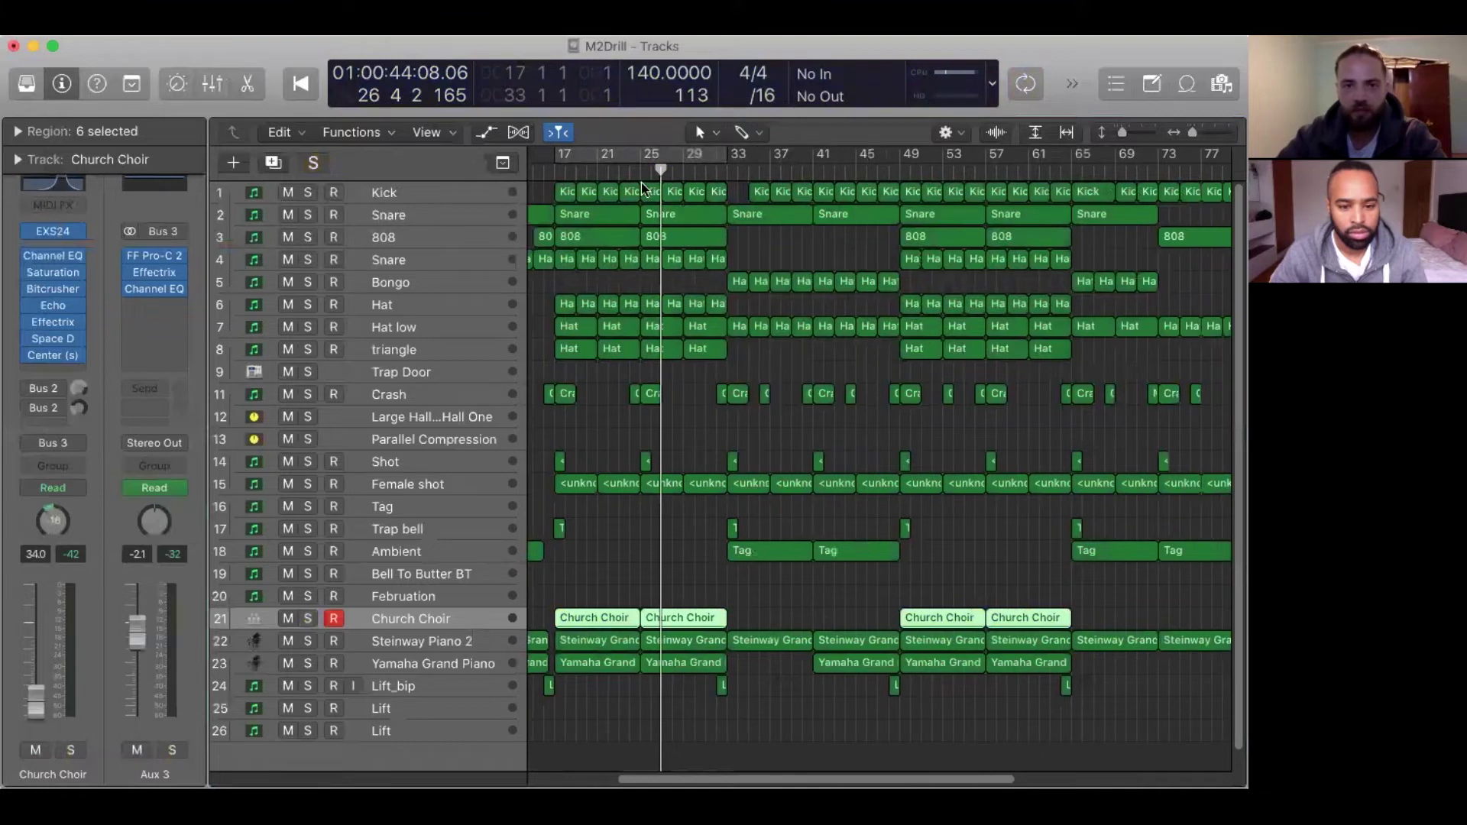
left_click(640, 182)
left_click(723, 175)
scroll(588, 180, "right", 3)
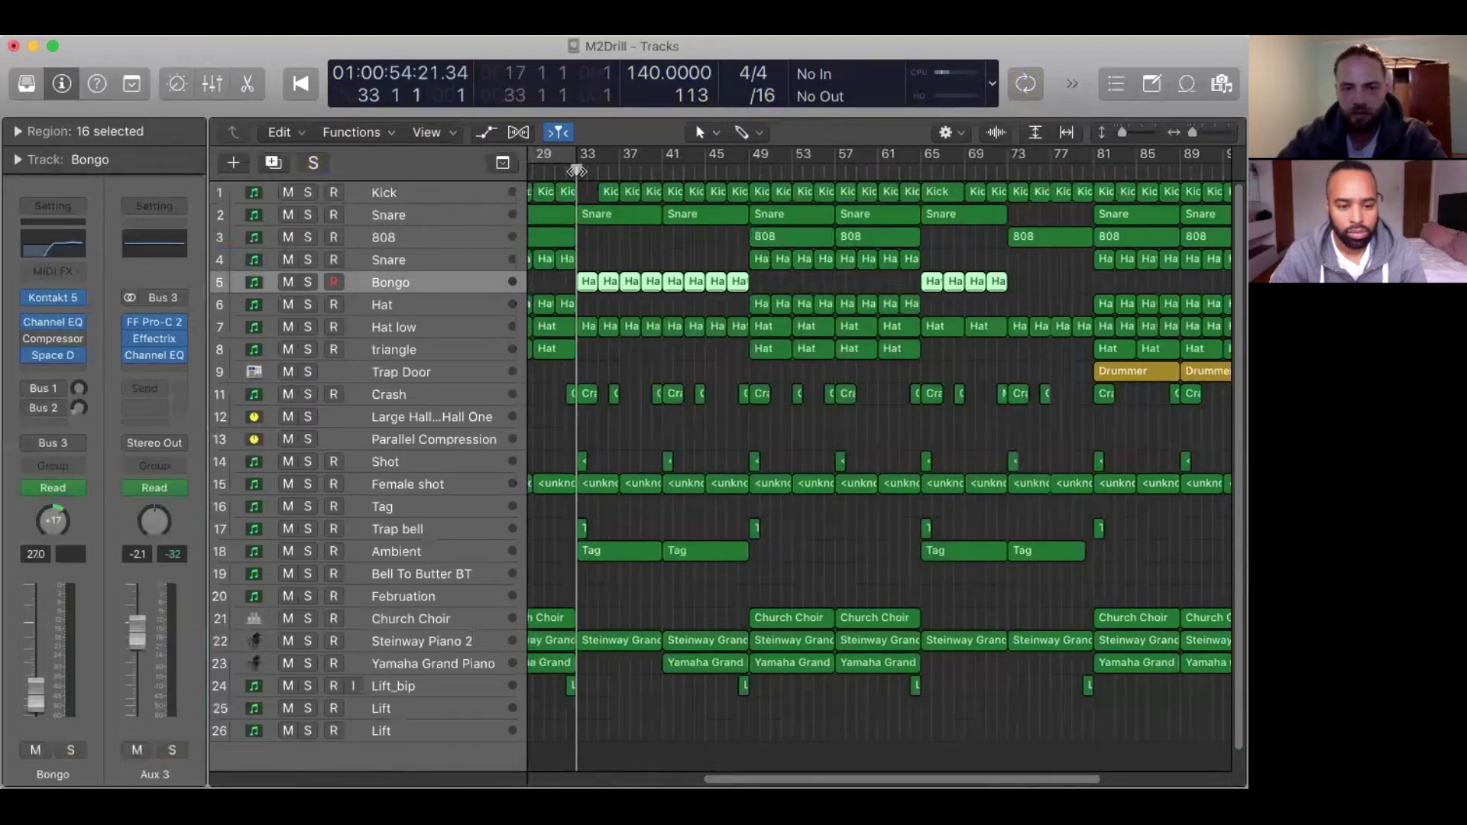
key("space")
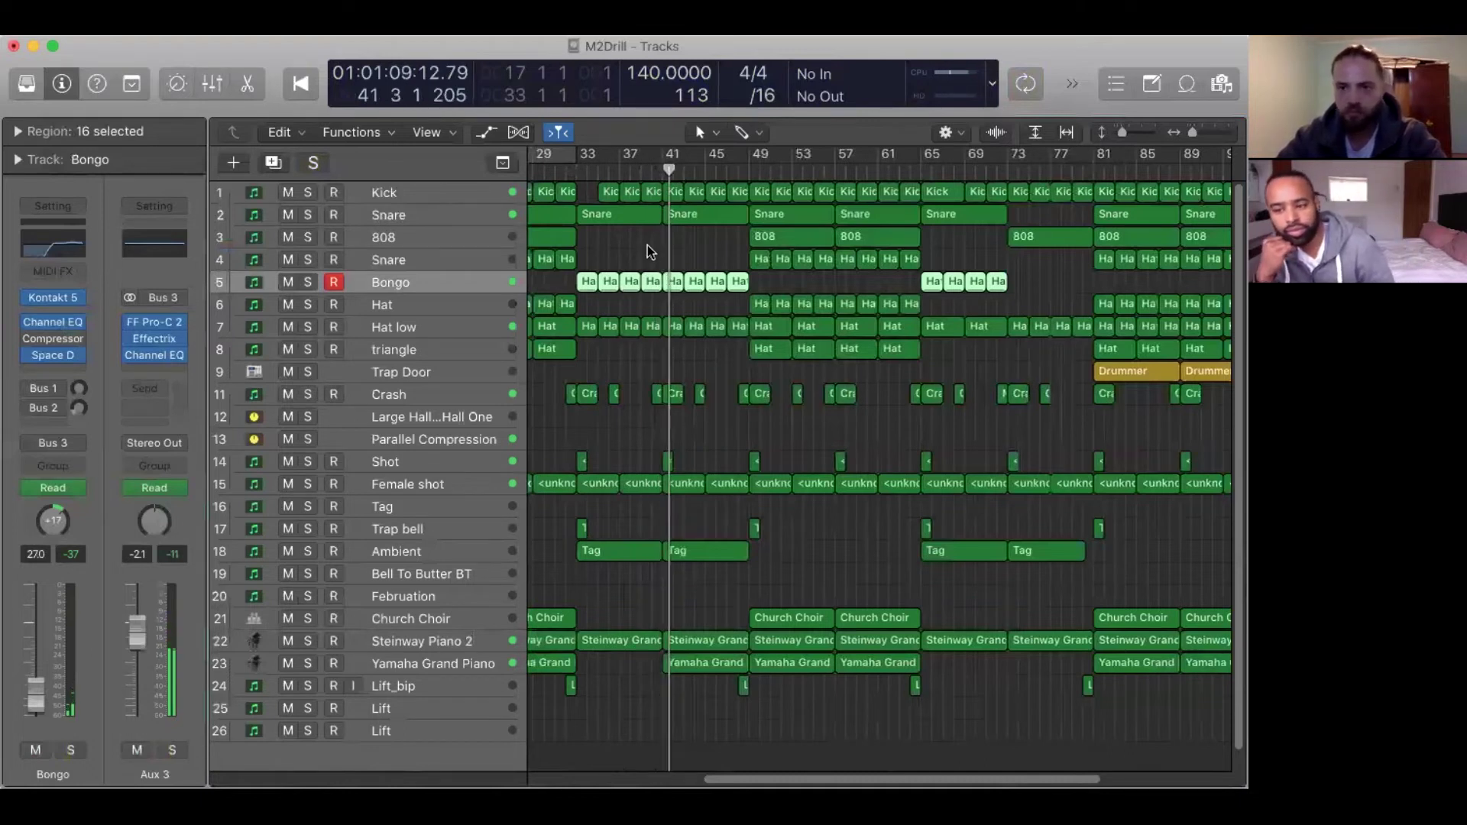
Select the Bongo track, stop playback at bar 33, and solo Bongo.
scroll(717, 563, "down", 1)
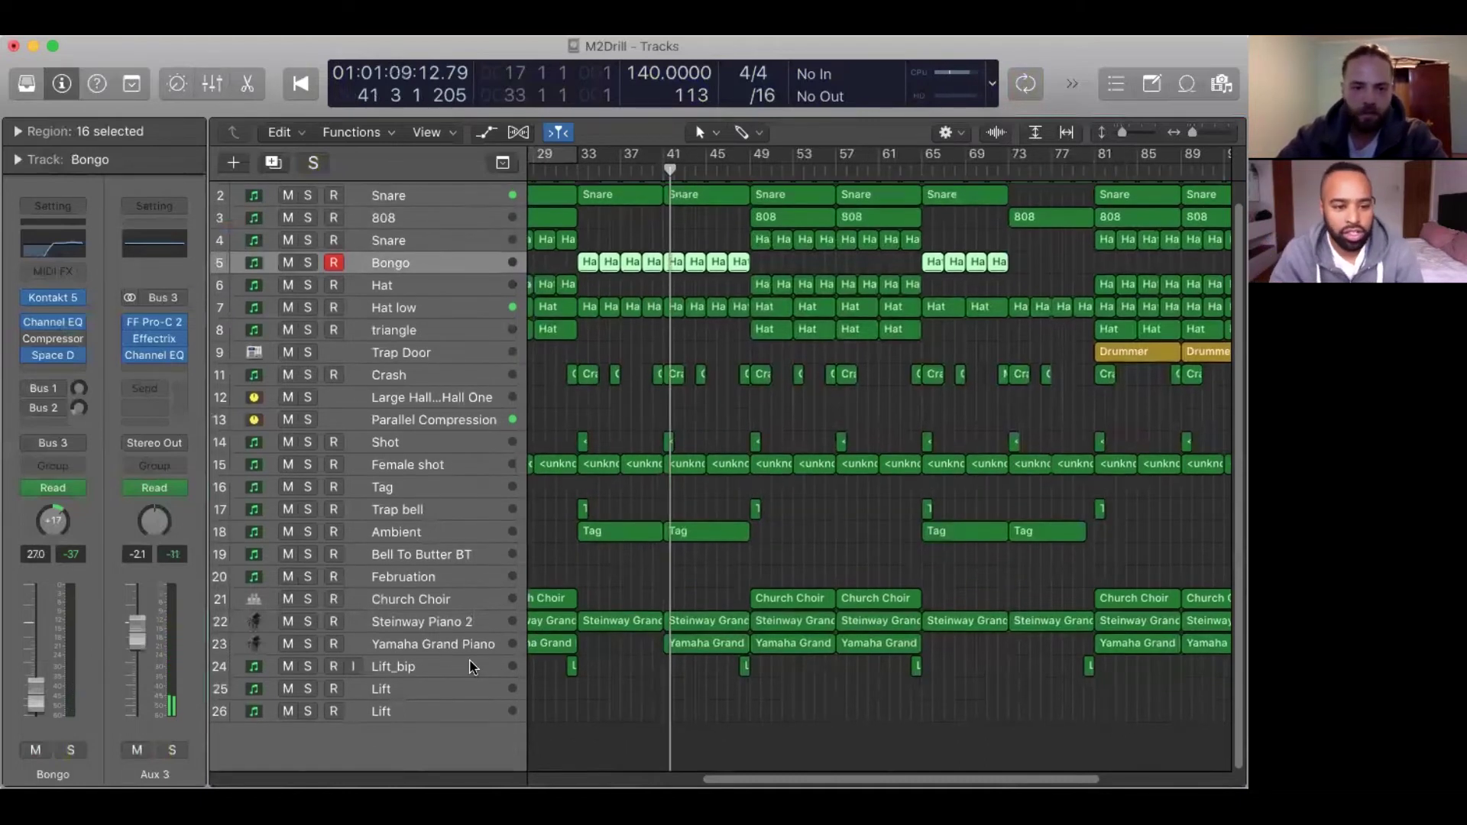
left_click(490, 667)
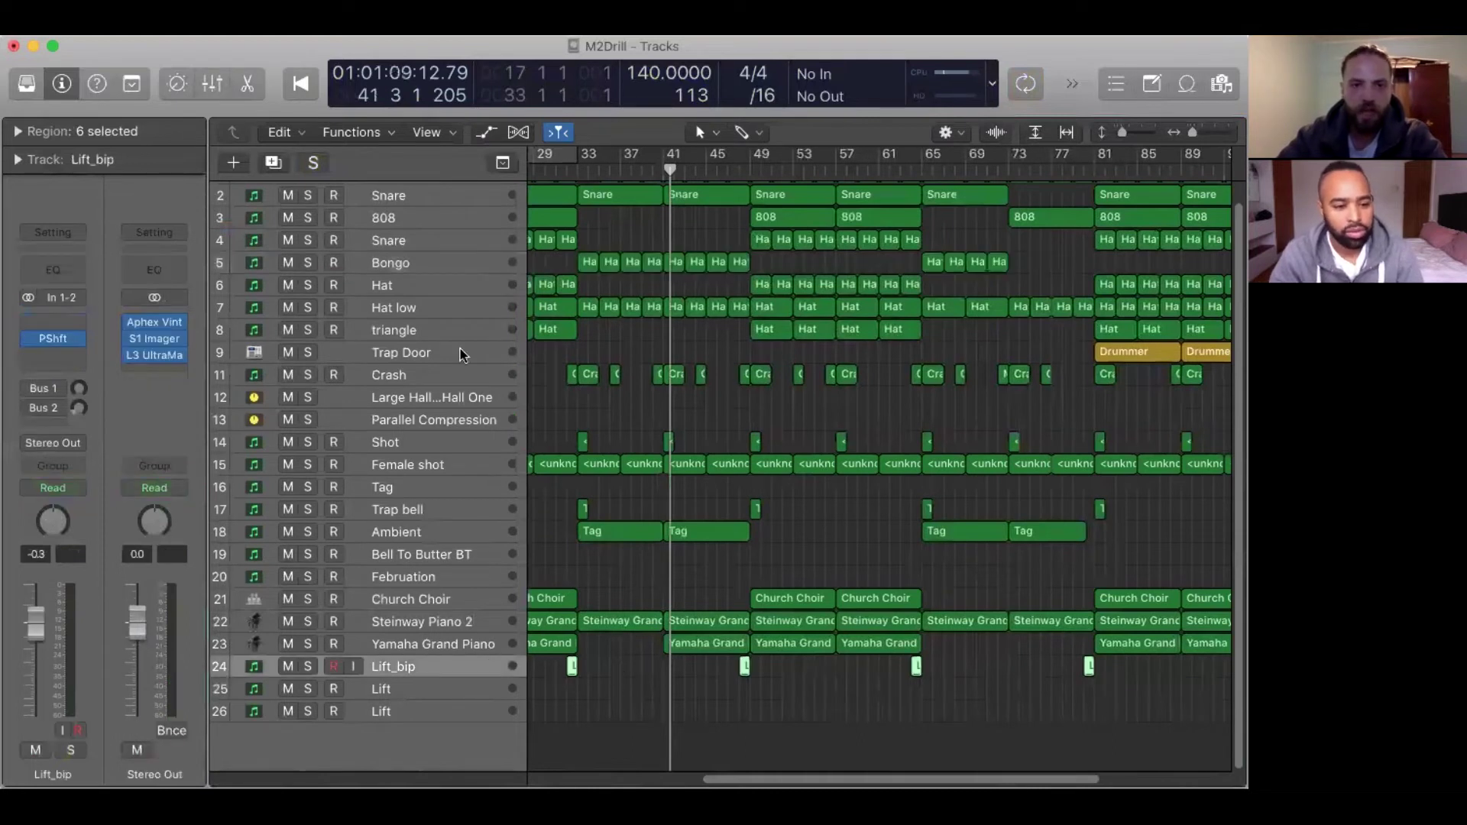
left_click(391, 262)
left_click(577, 172)
key("ctrl+s")
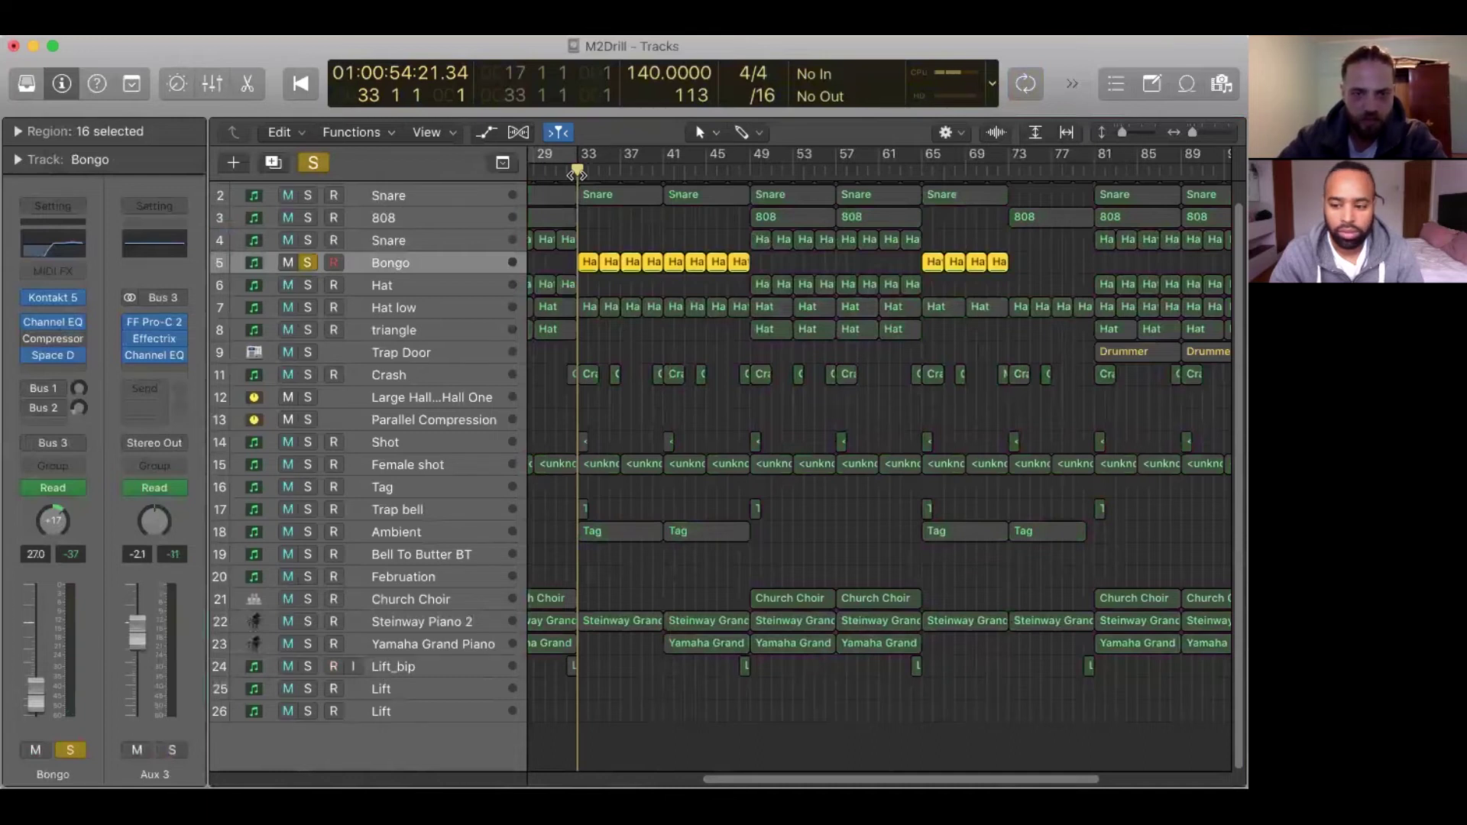
Audition all 16 Bongo regions' notes in the Piano Roll from bar 33, adding Hat low and Crash solos.
double_click(610, 262)
key("super+Right")
key("super+Right")
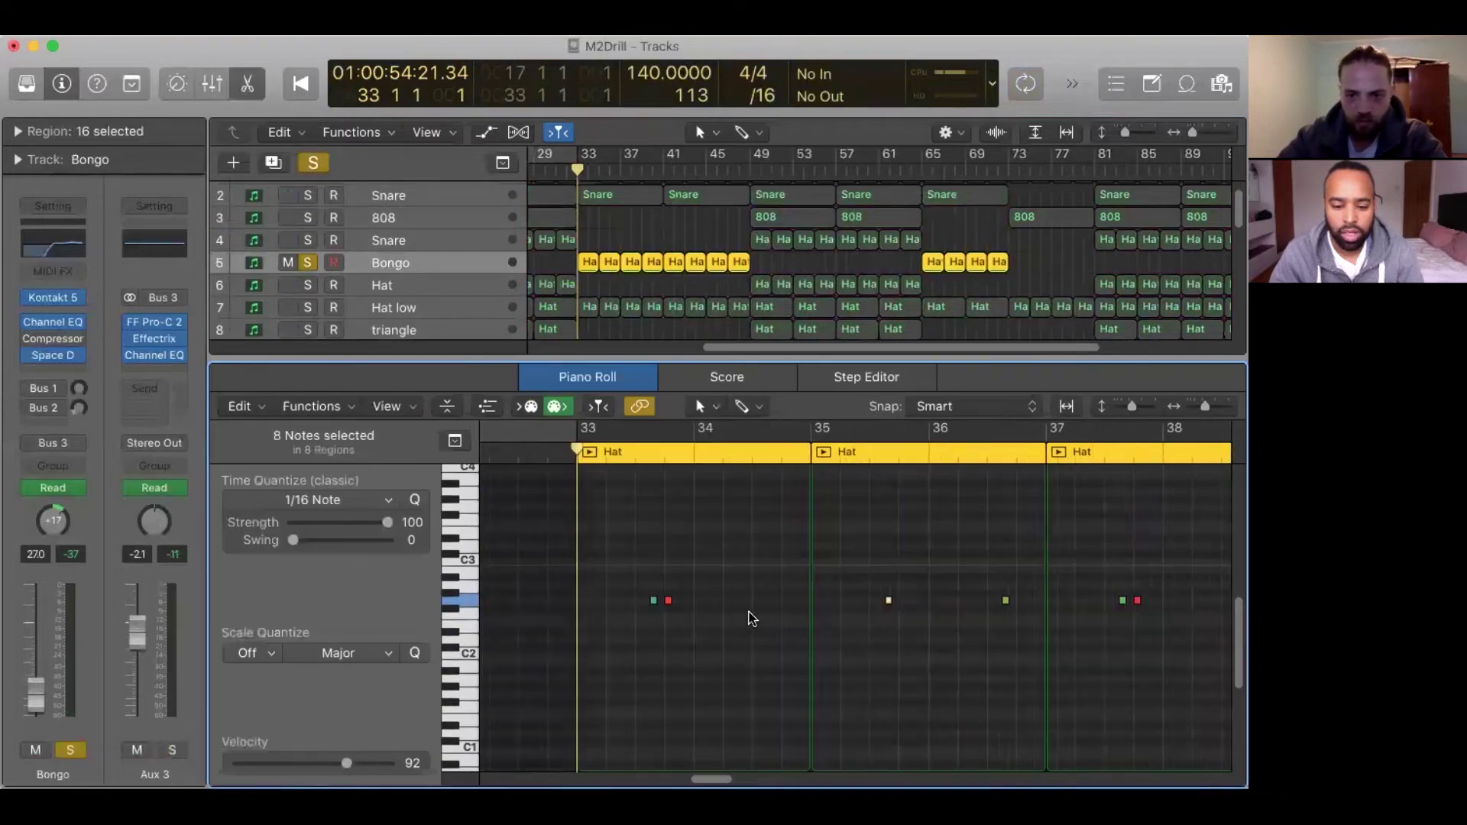
key("space")
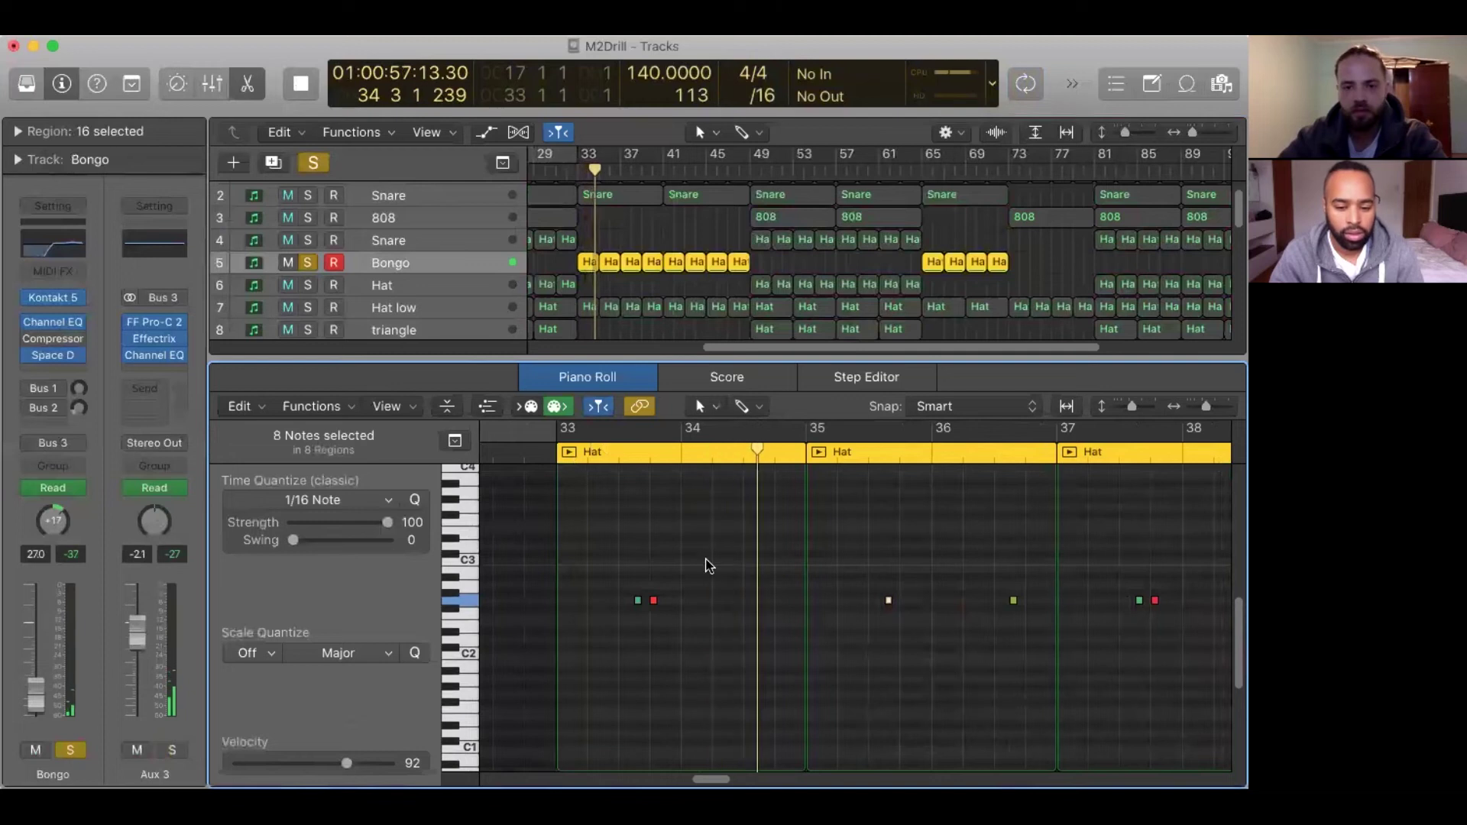
left_click(713, 557)
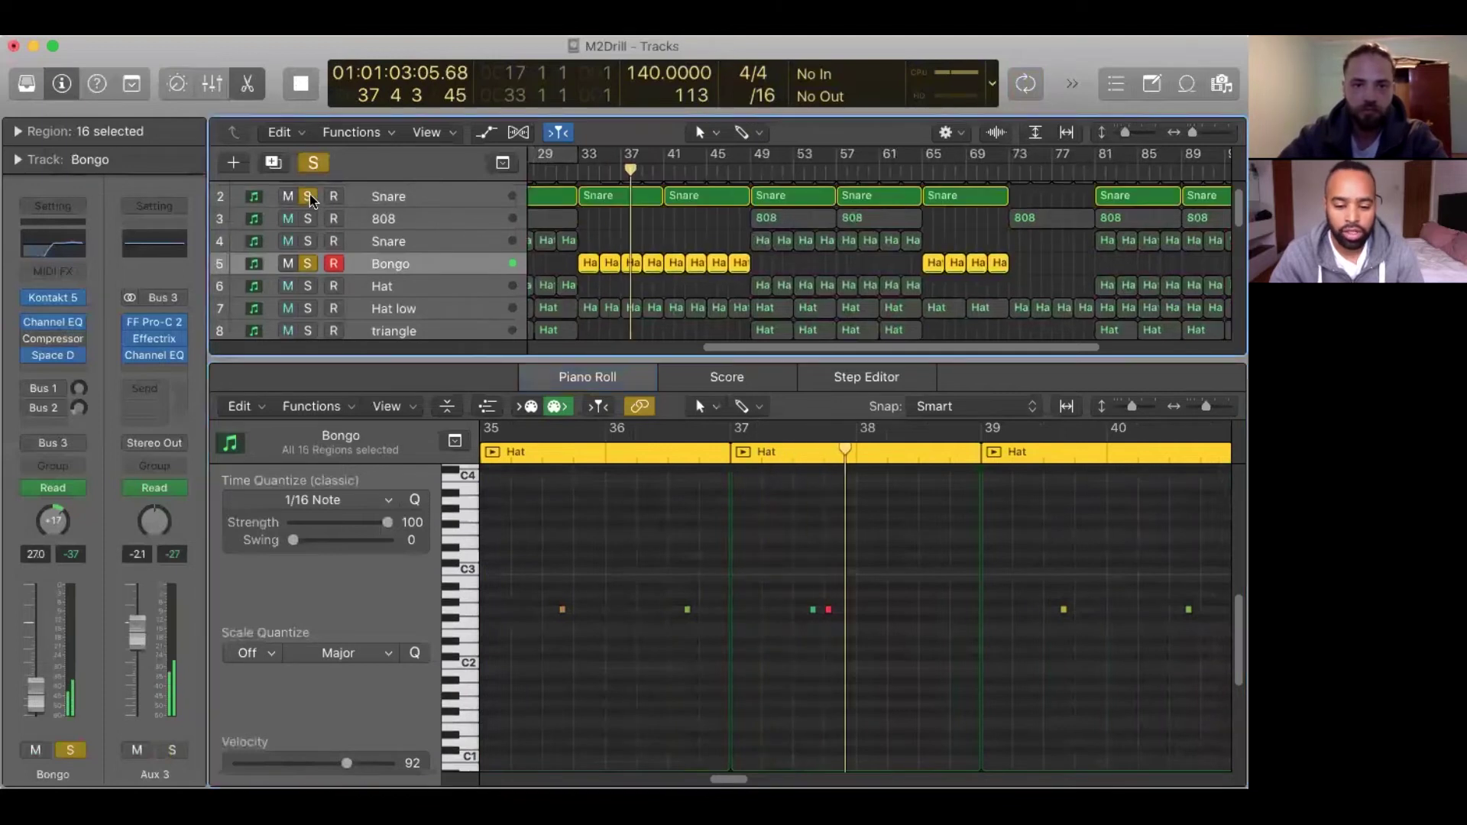
scroll(325, 245, "up", 1)
scroll(333, 286, "down", 2)
scroll(333, 286, "down", 1)
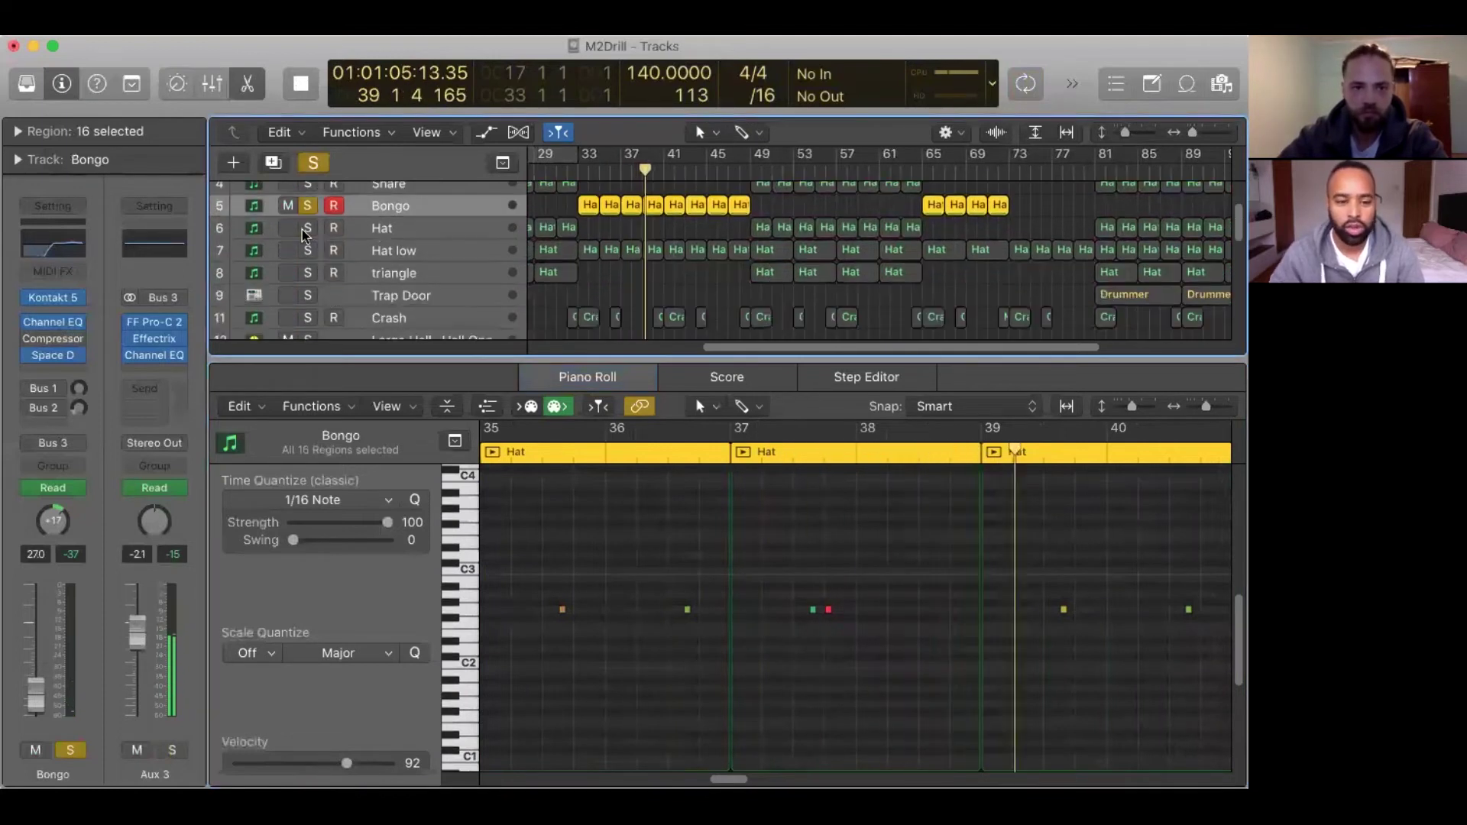
left_click(305, 250)
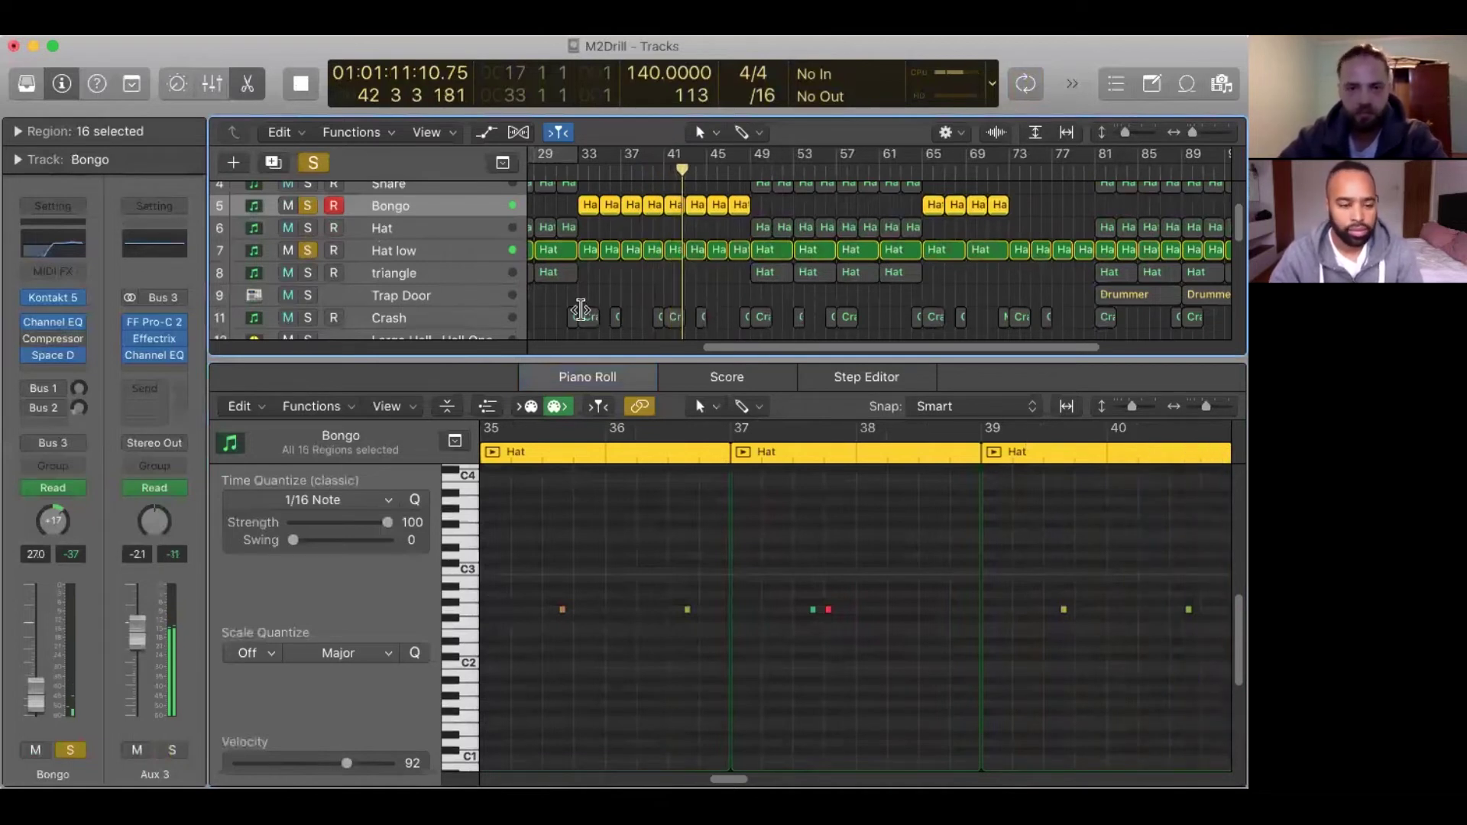
left_click(308, 318)
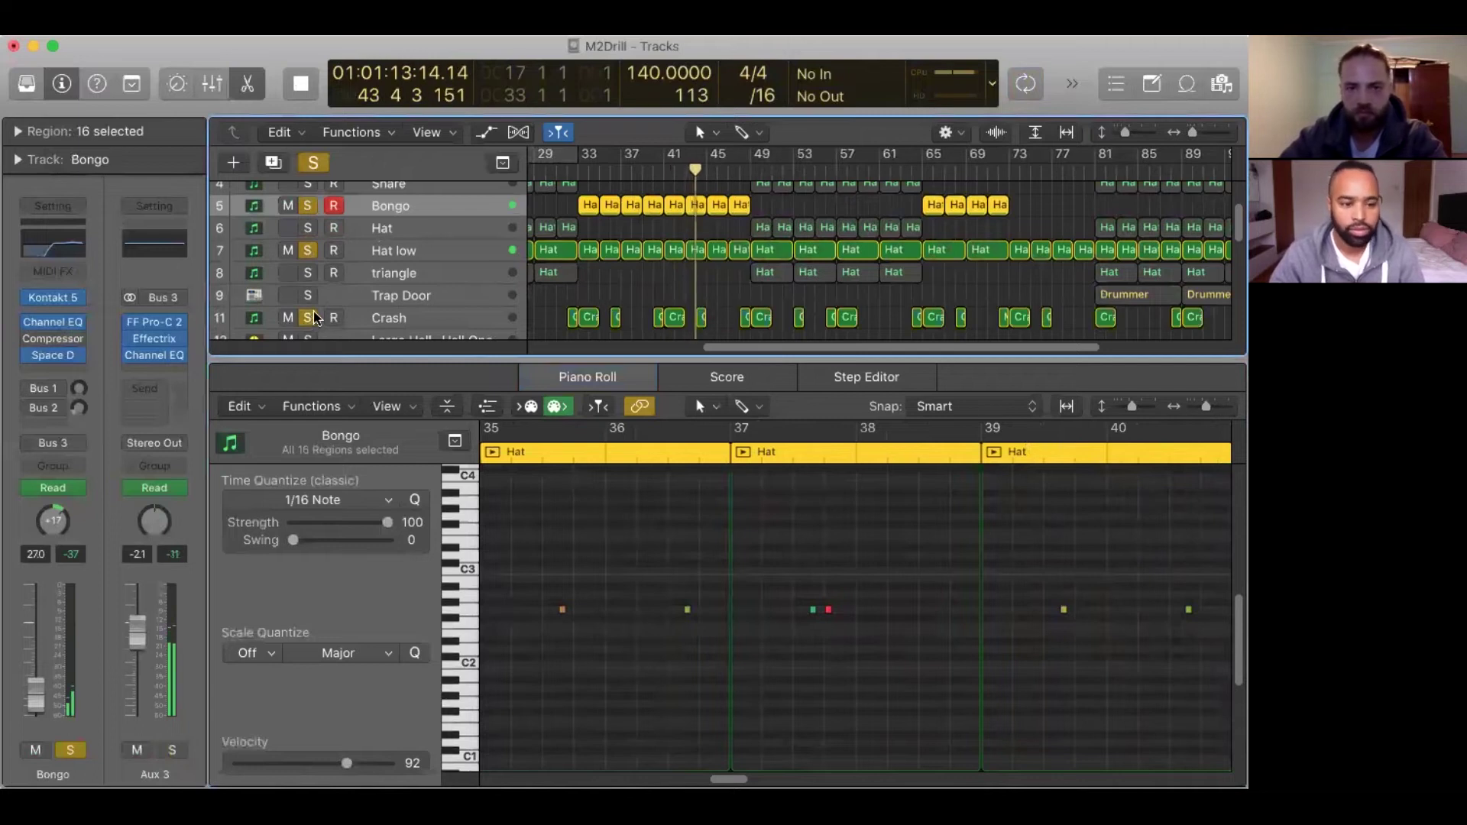
key("e")
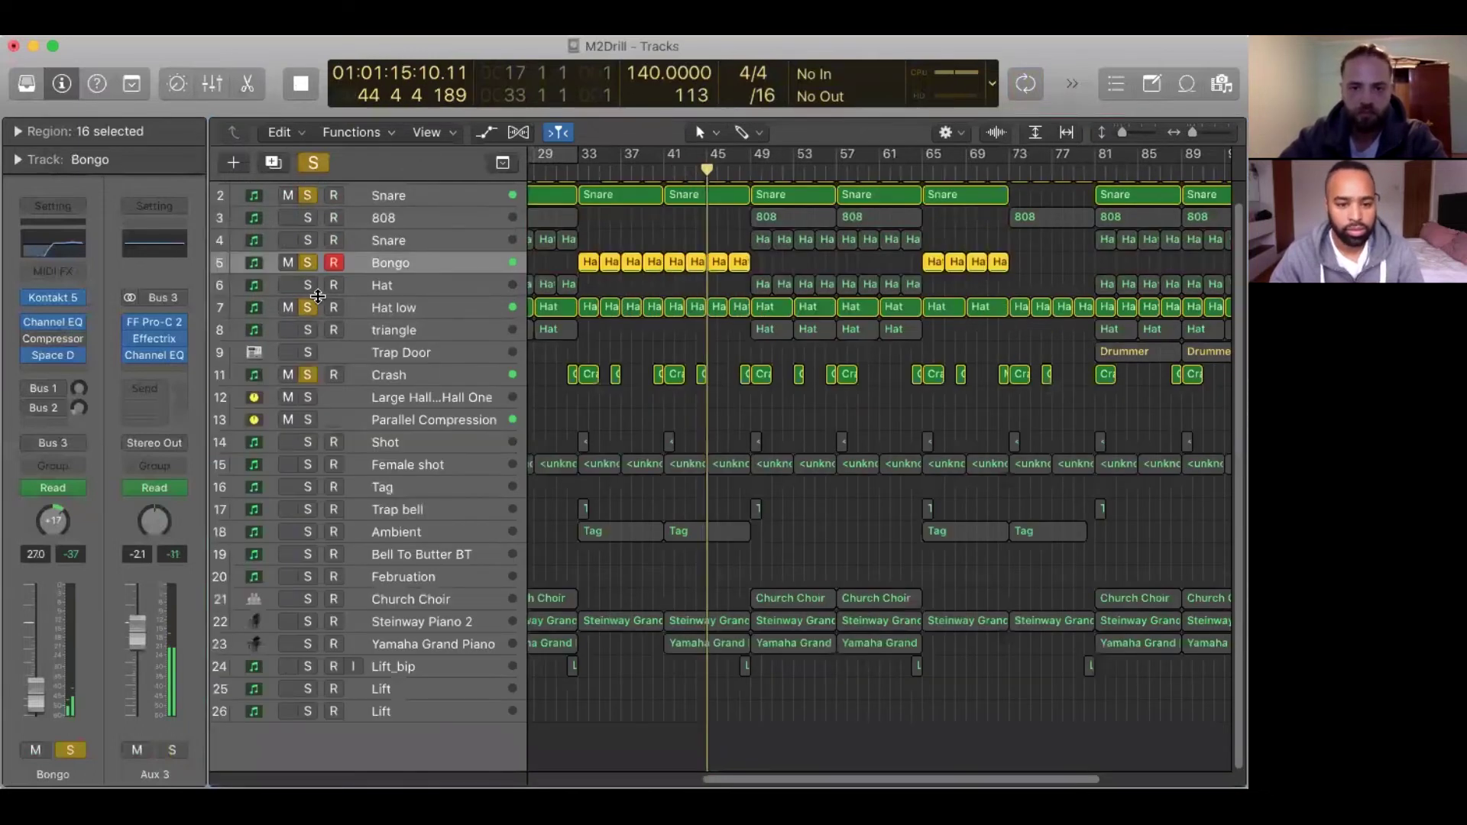
Unsolo Crash, Hat low, Bongo, Snare and Kick, and stop playback.
left_click(310, 374)
left_click(308, 307)
left_click(308, 262)
left_click(308, 196)
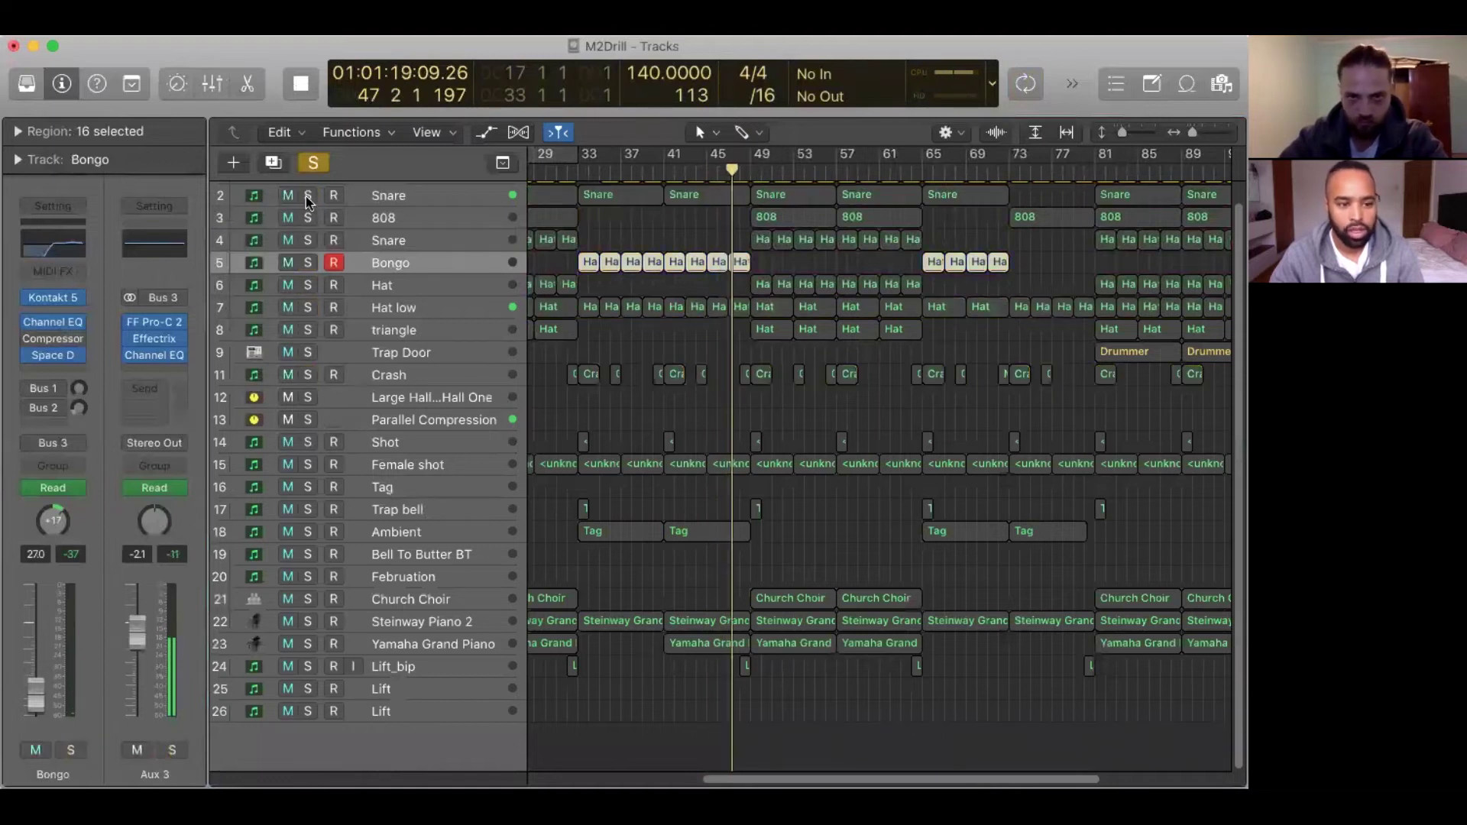
key("space")
scroll(307, 200, "up", 1)
left_click(308, 192)
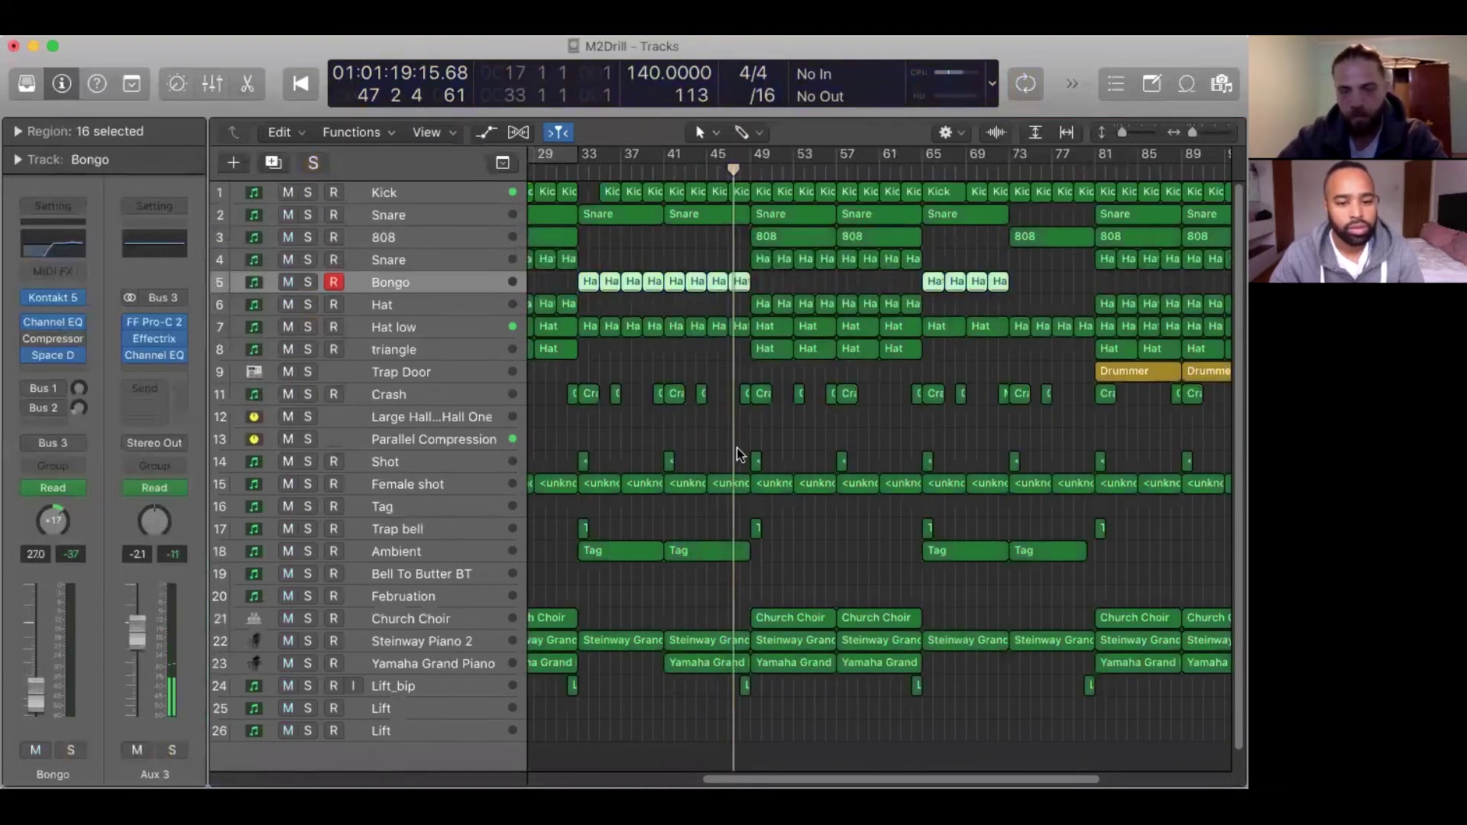
Select the Lift_bip track, then move the selection to the Lift track.
scroll(718, 449, "down", 6)
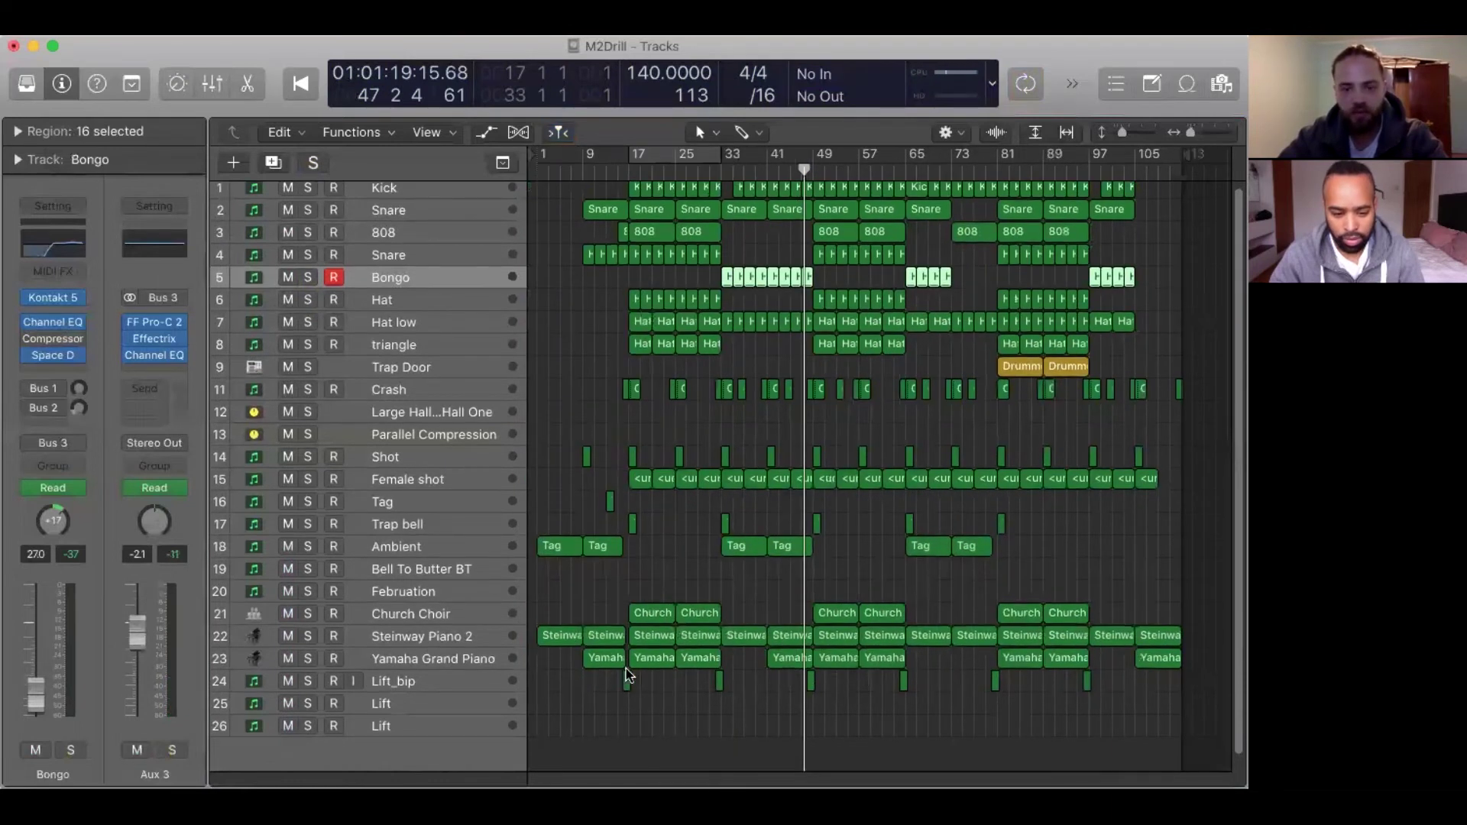
left_click(438, 688)
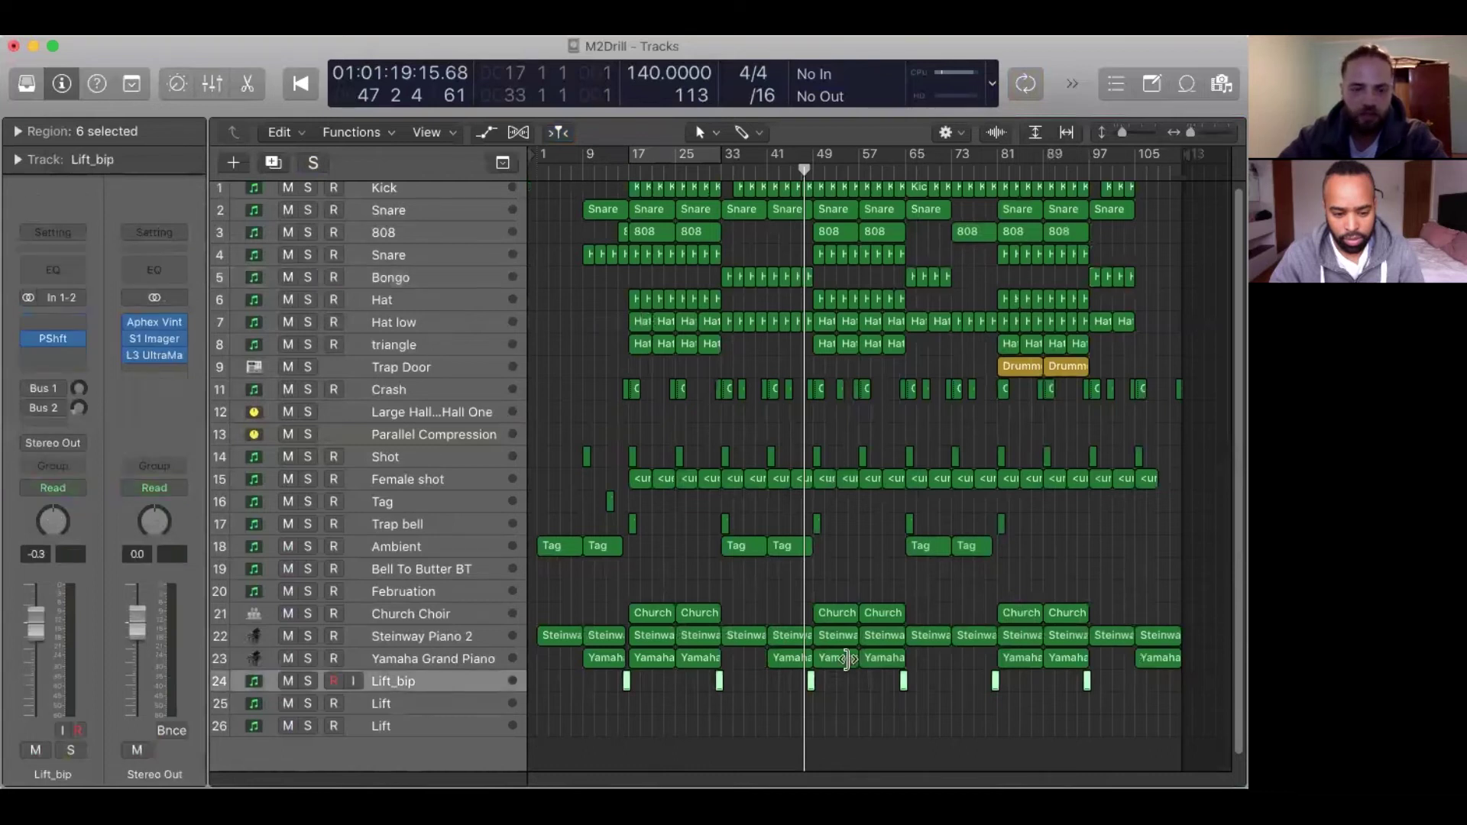
scroll(795, 692, "up", 8)
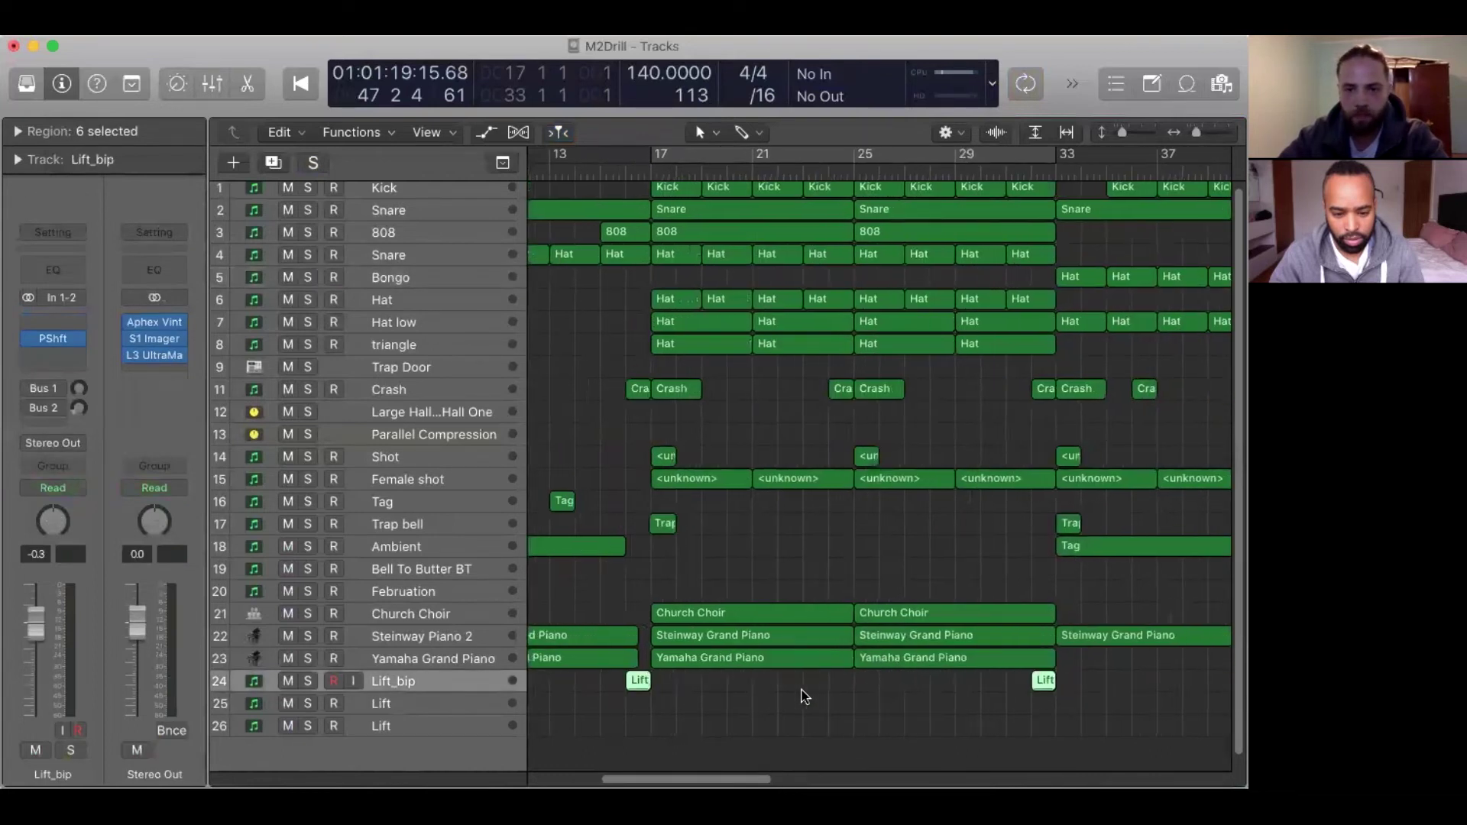
scroll(804, 695, "right", 2)
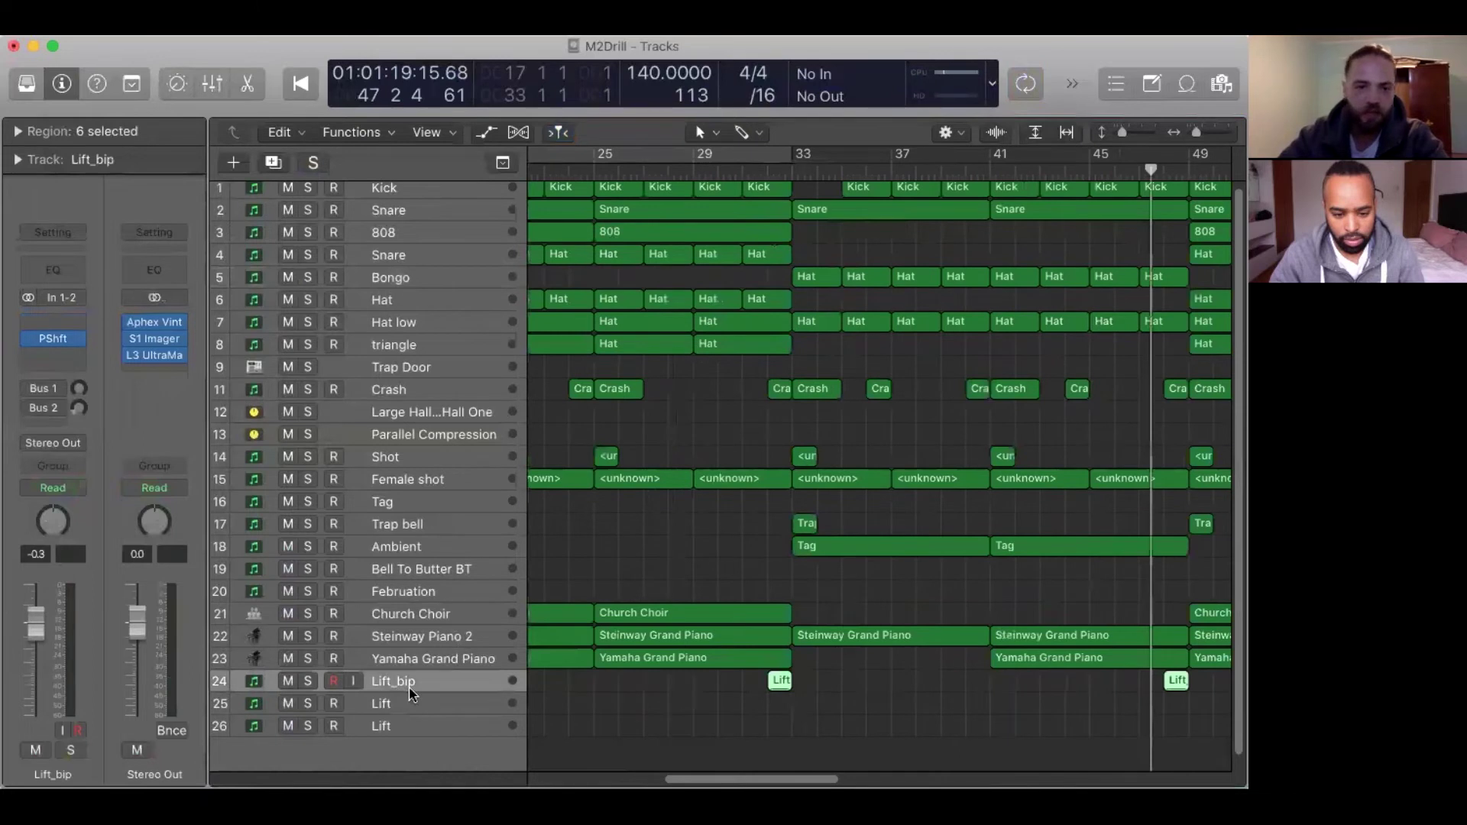
key("Down")
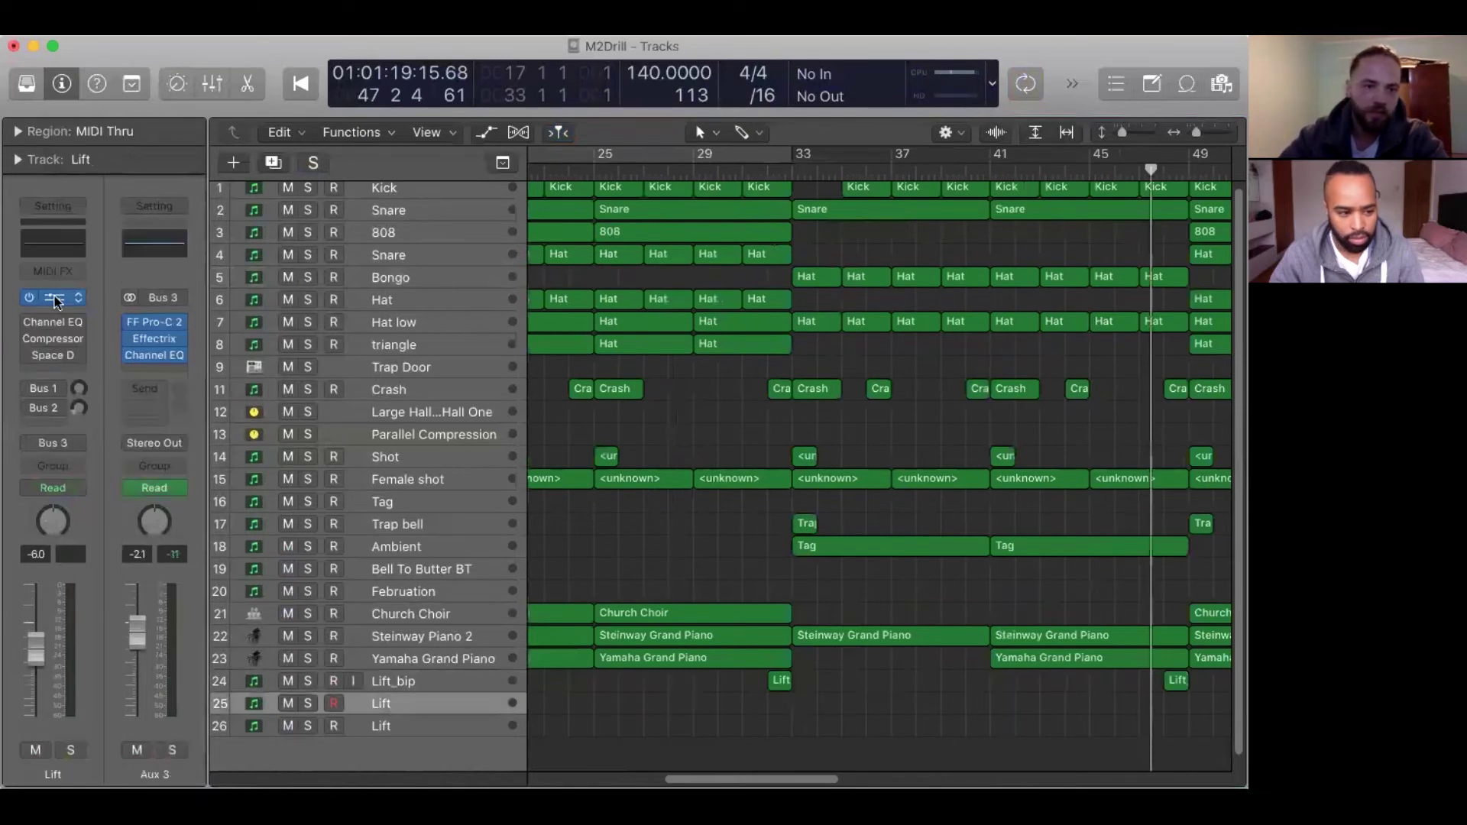
Load Rise & Hit.nki from the Rise and Hit library into the Lift track's Kontakt, then close it.
key("v")
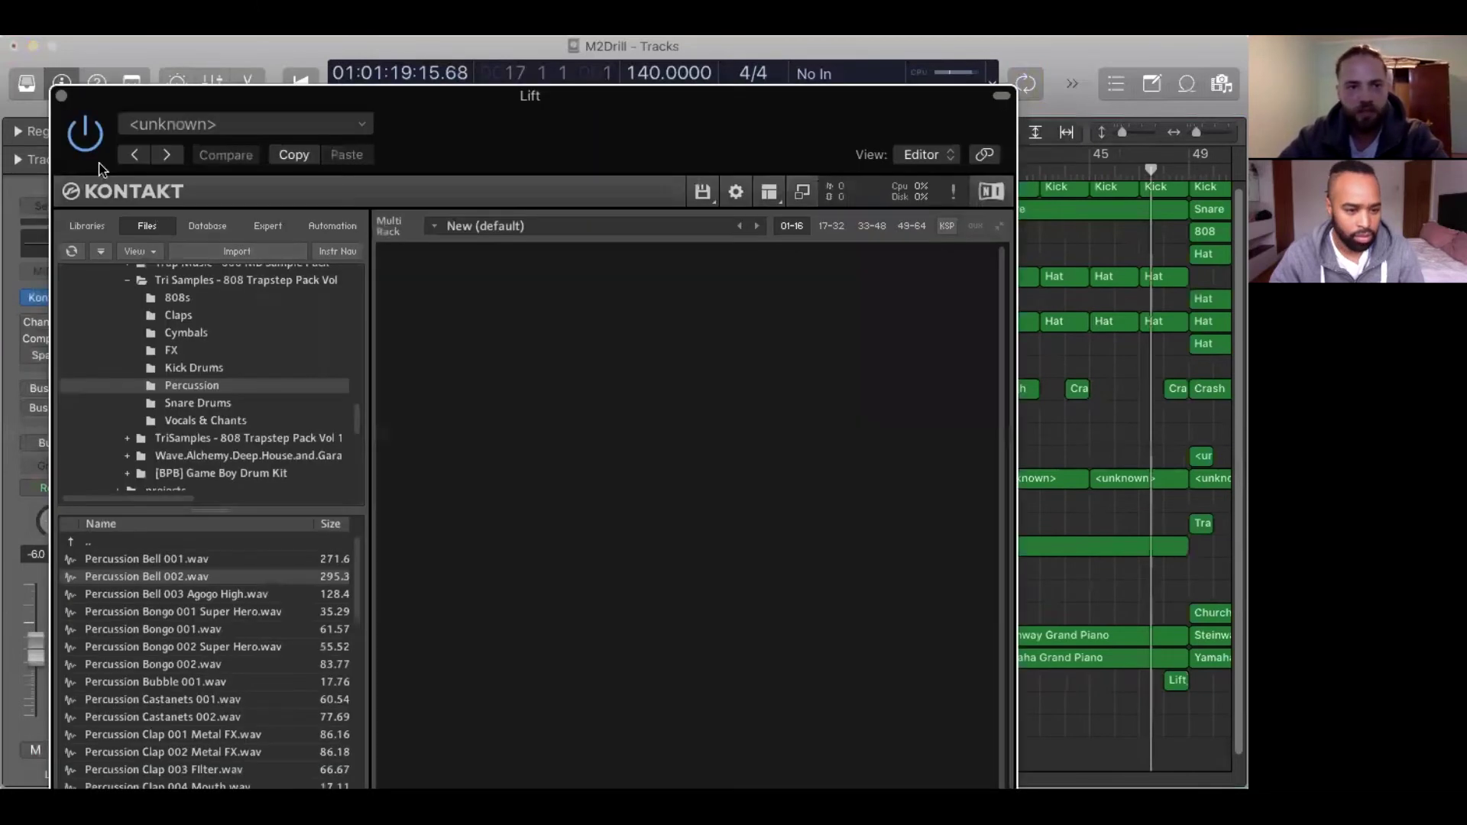
left_click(89, 224)
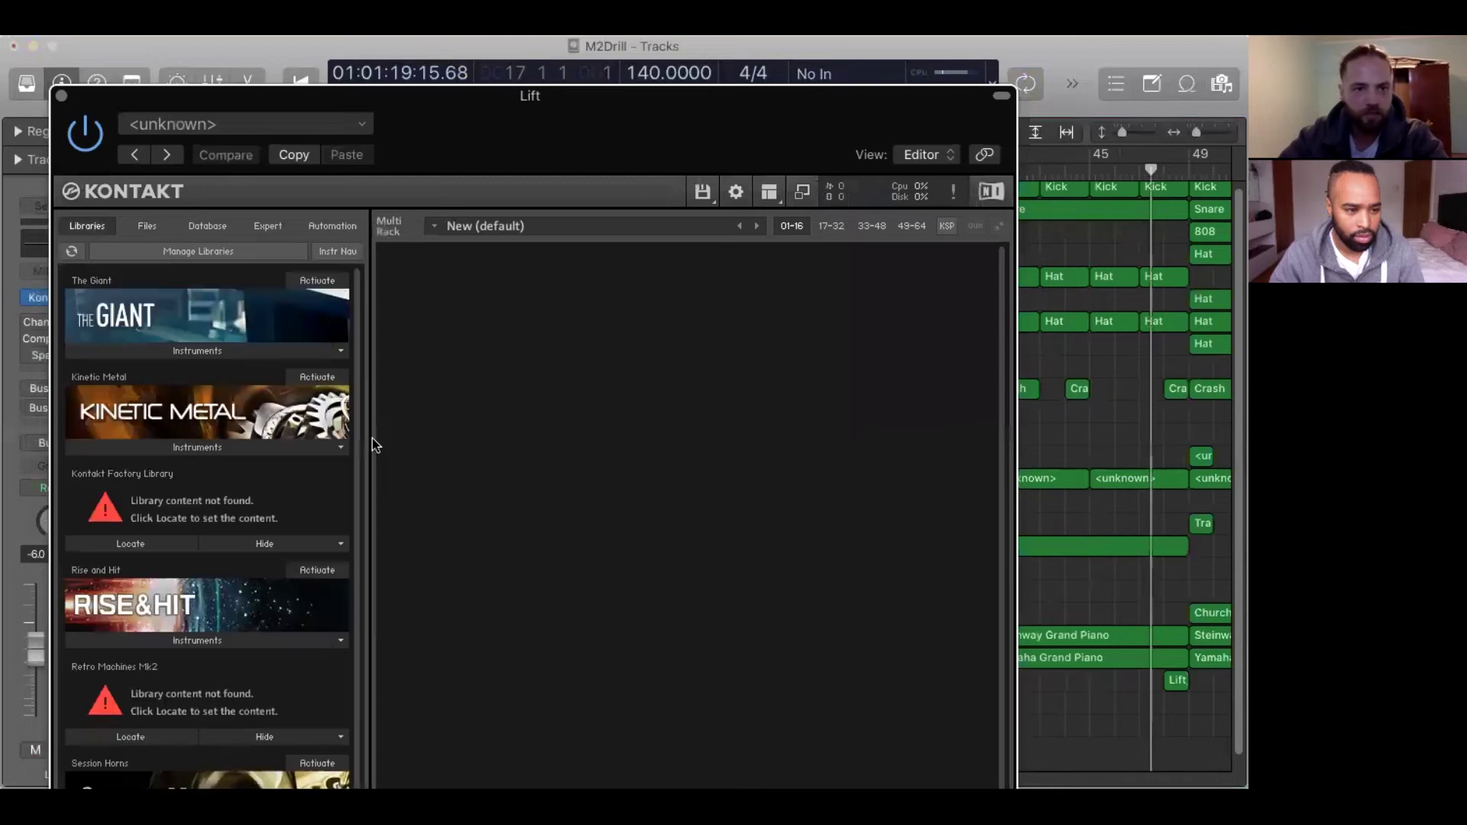
left_click(196, 639)
scroll(359, 459, "down", 5)
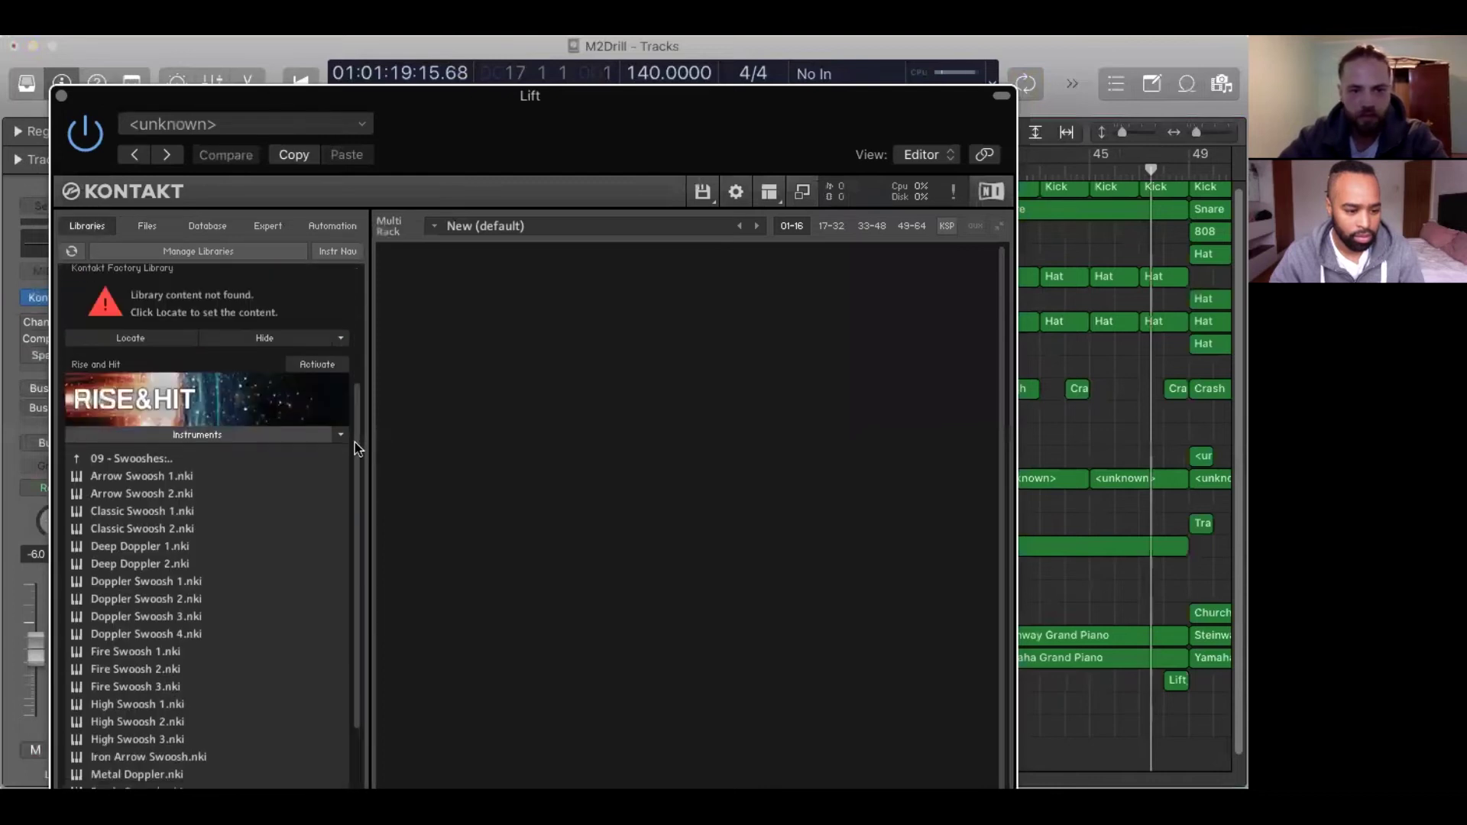
scroll(363, 475, "down", 2)
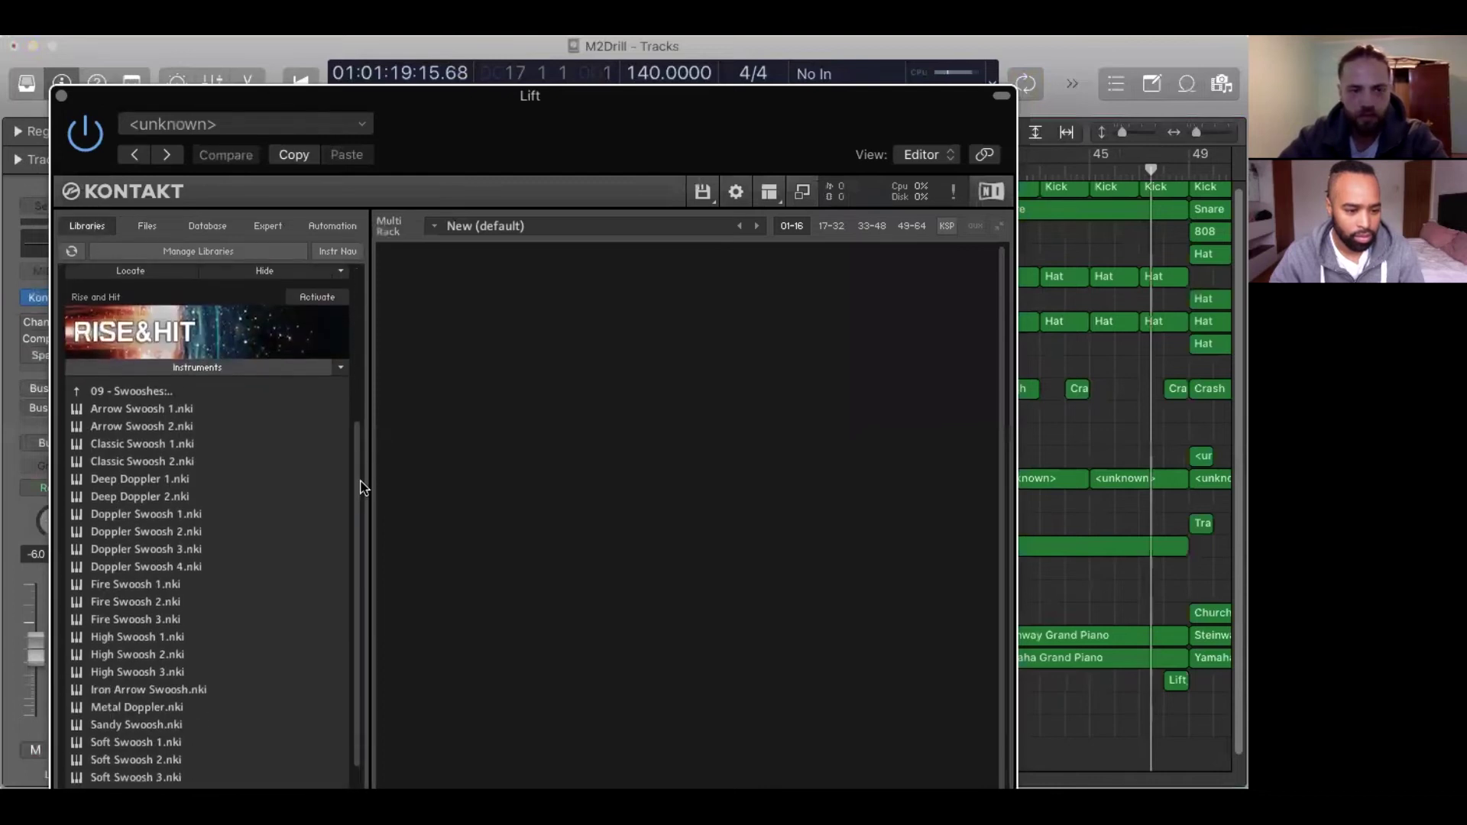
left_click(77, 392)
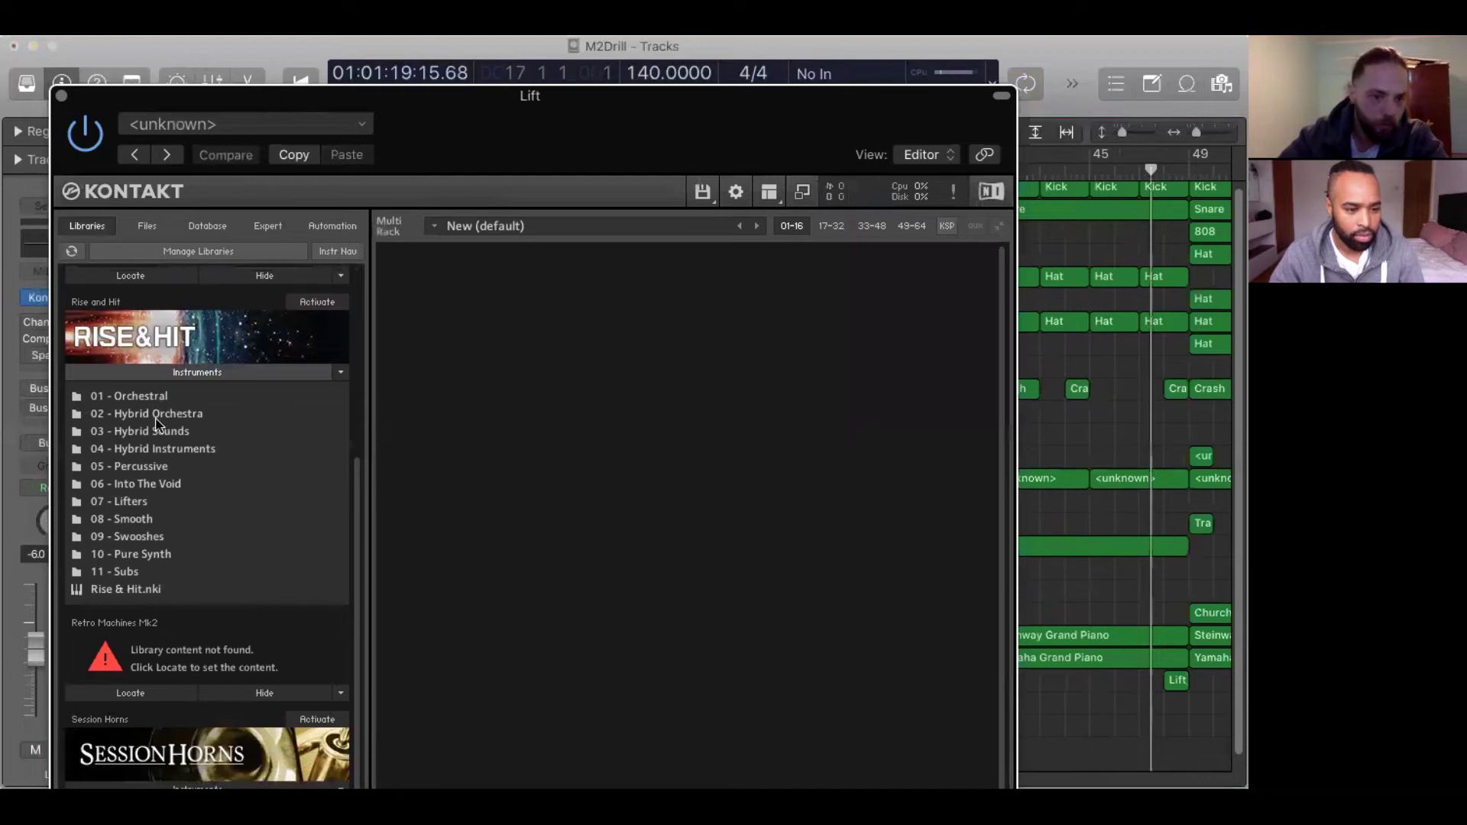
left_click(136, 591)
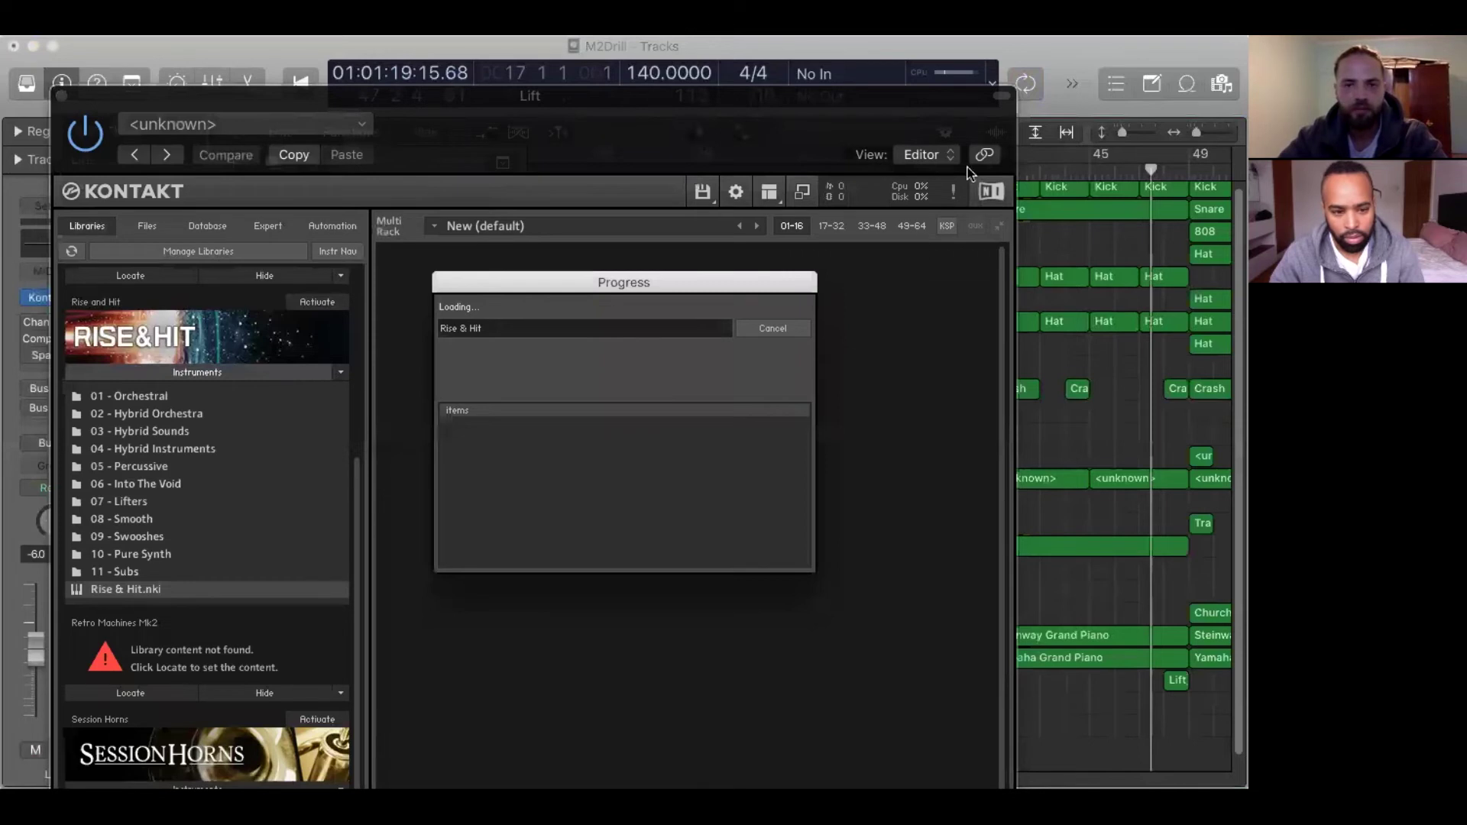
left_click(1002, 96)
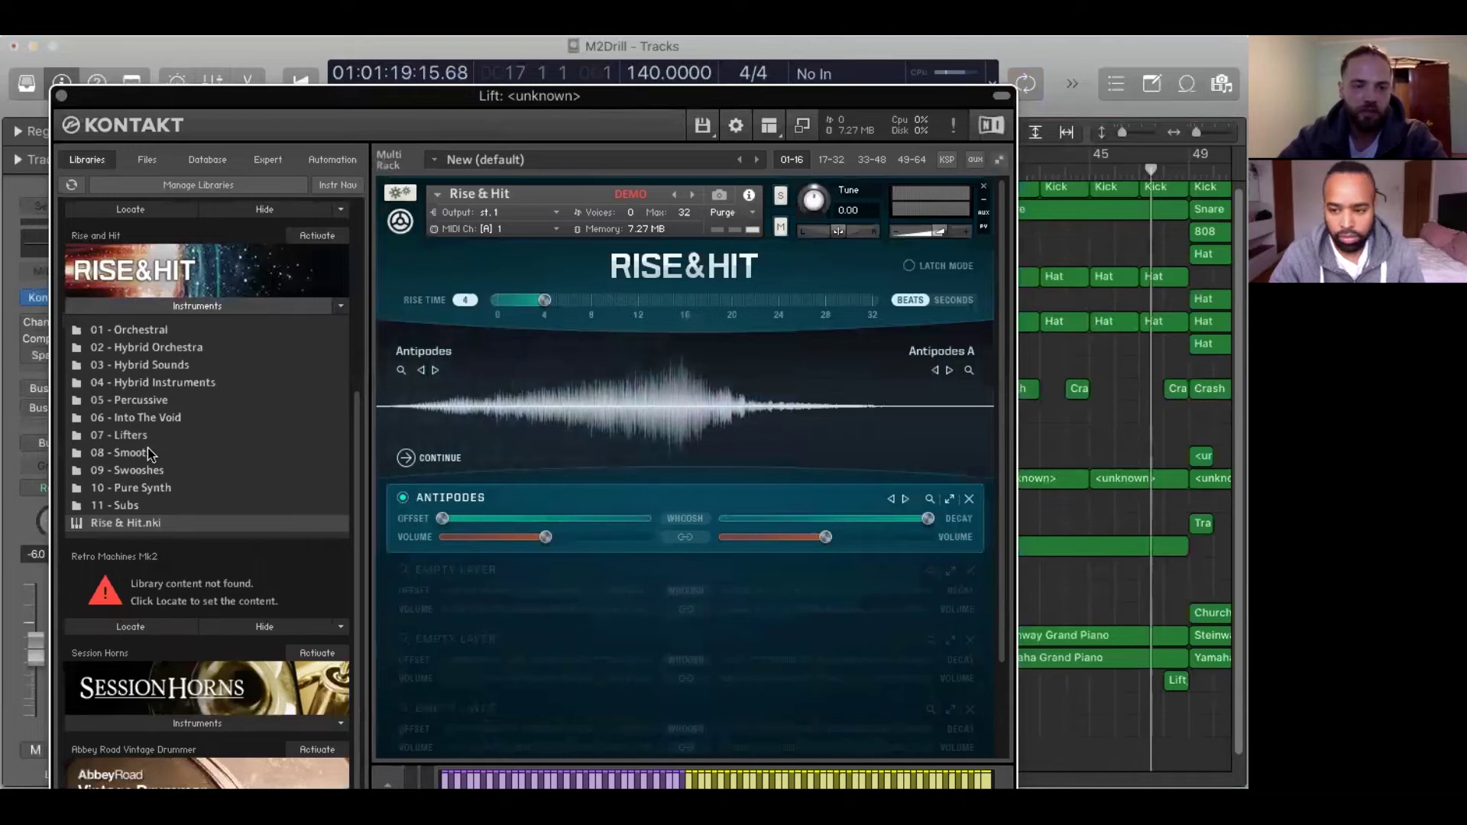
left_click(61, 95)
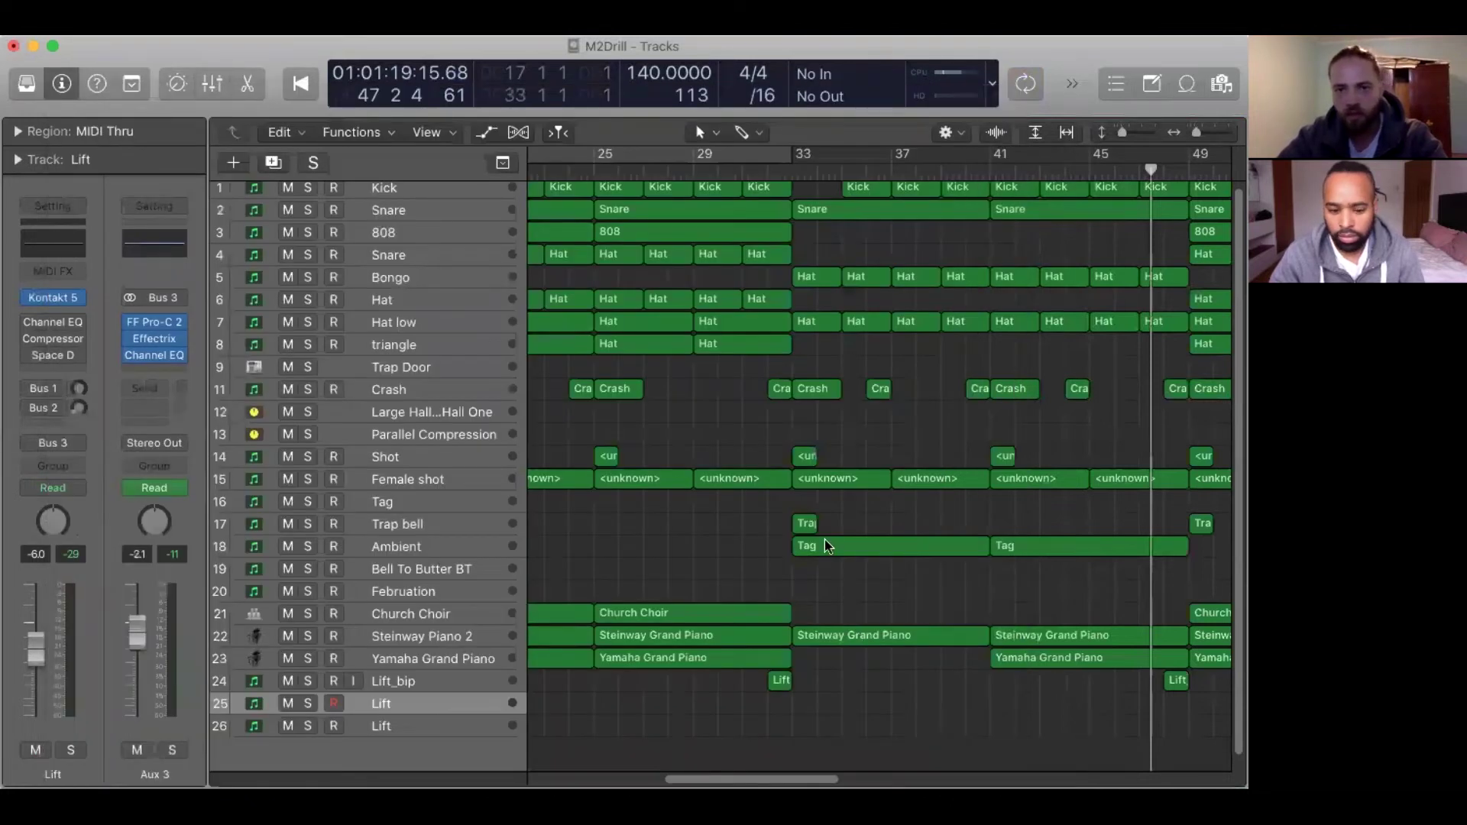
Solo the Lift_bip track and play it briefly to hear the lifter.
scroll(823, 540, "right", 5)
scroll(864, 405, "right", 4)
left_click(510, 678)
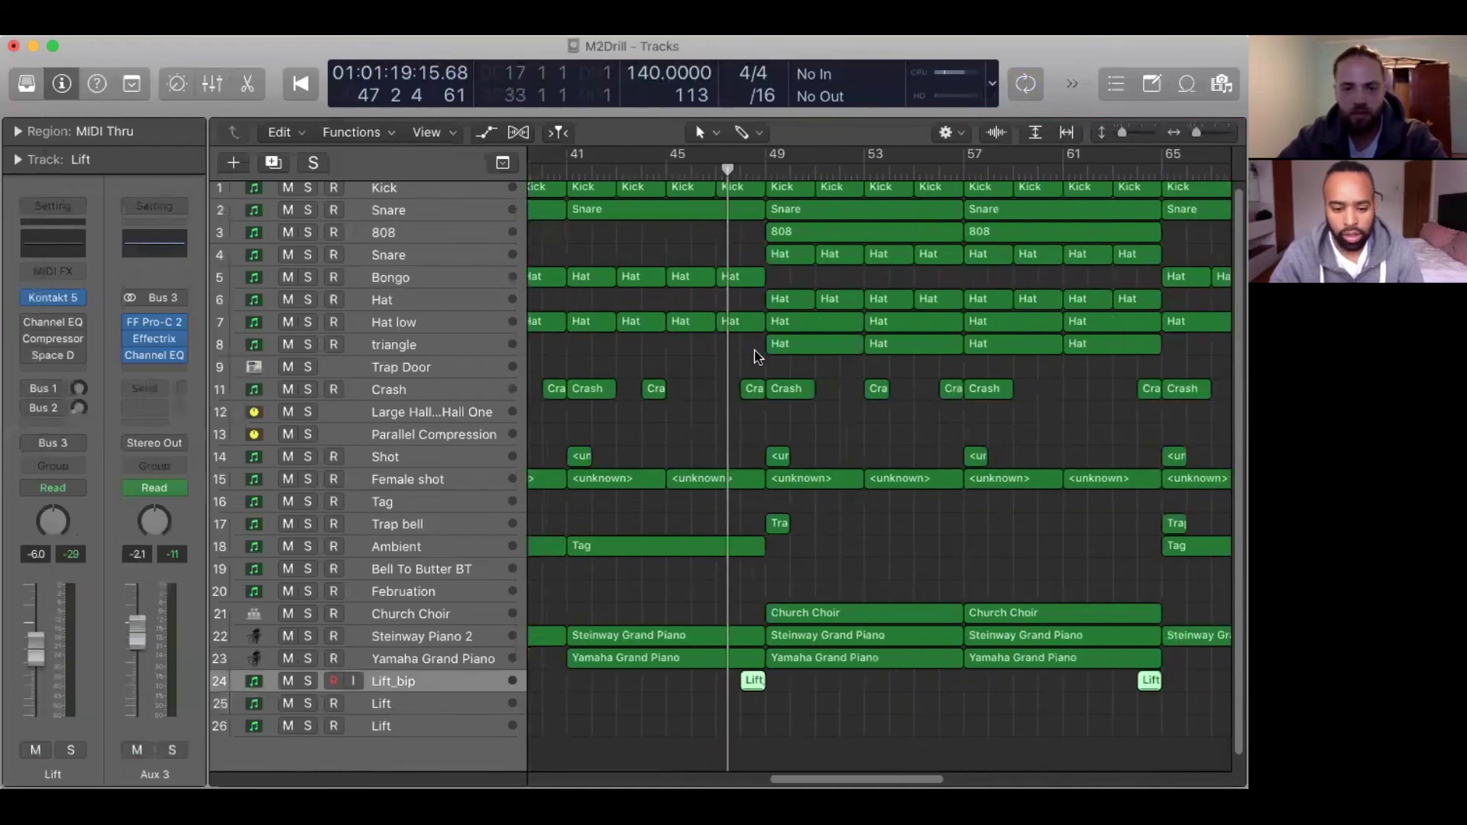
key("s")
key("space")
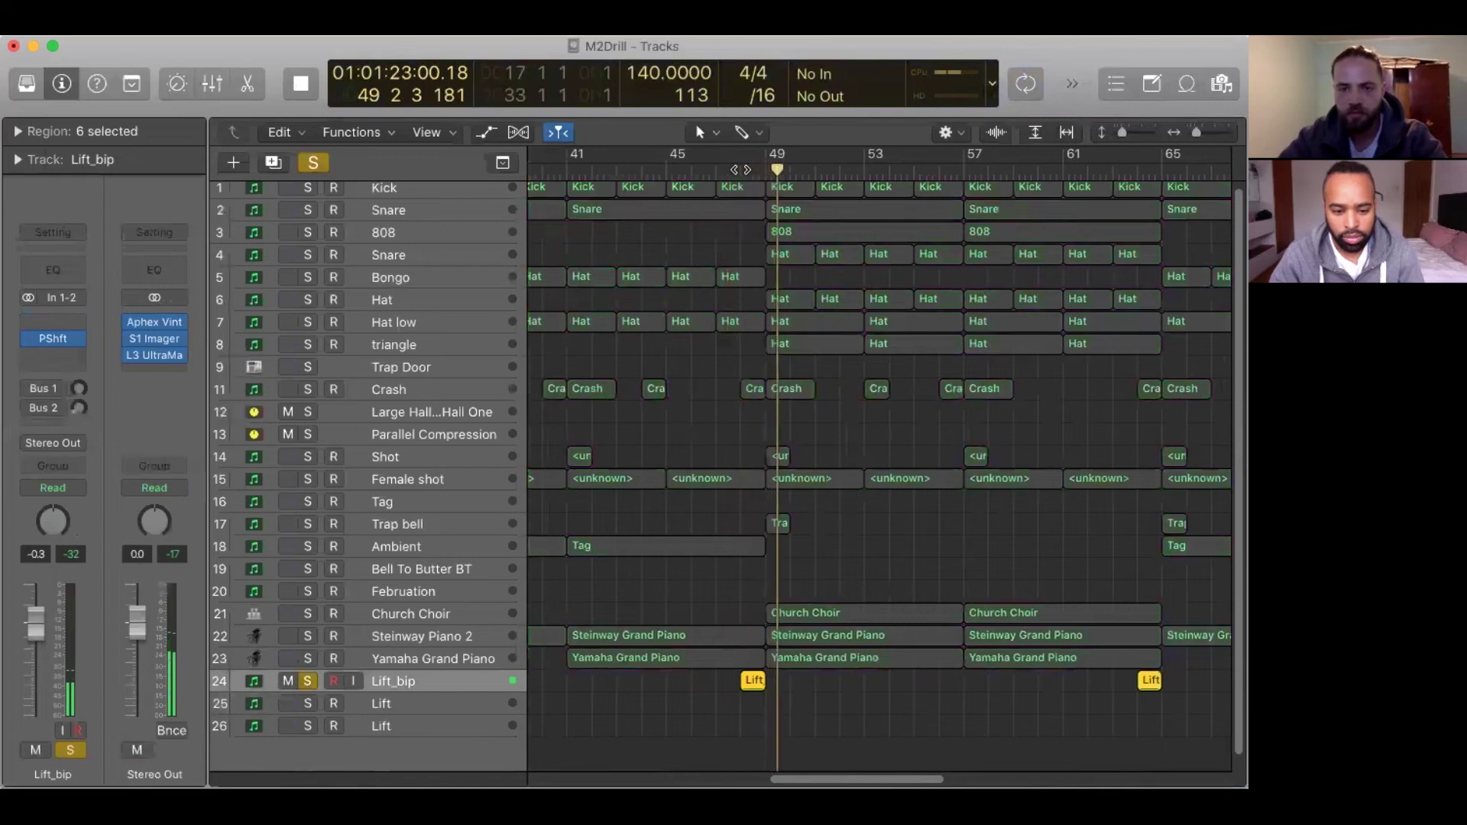
key("space")
key("s")
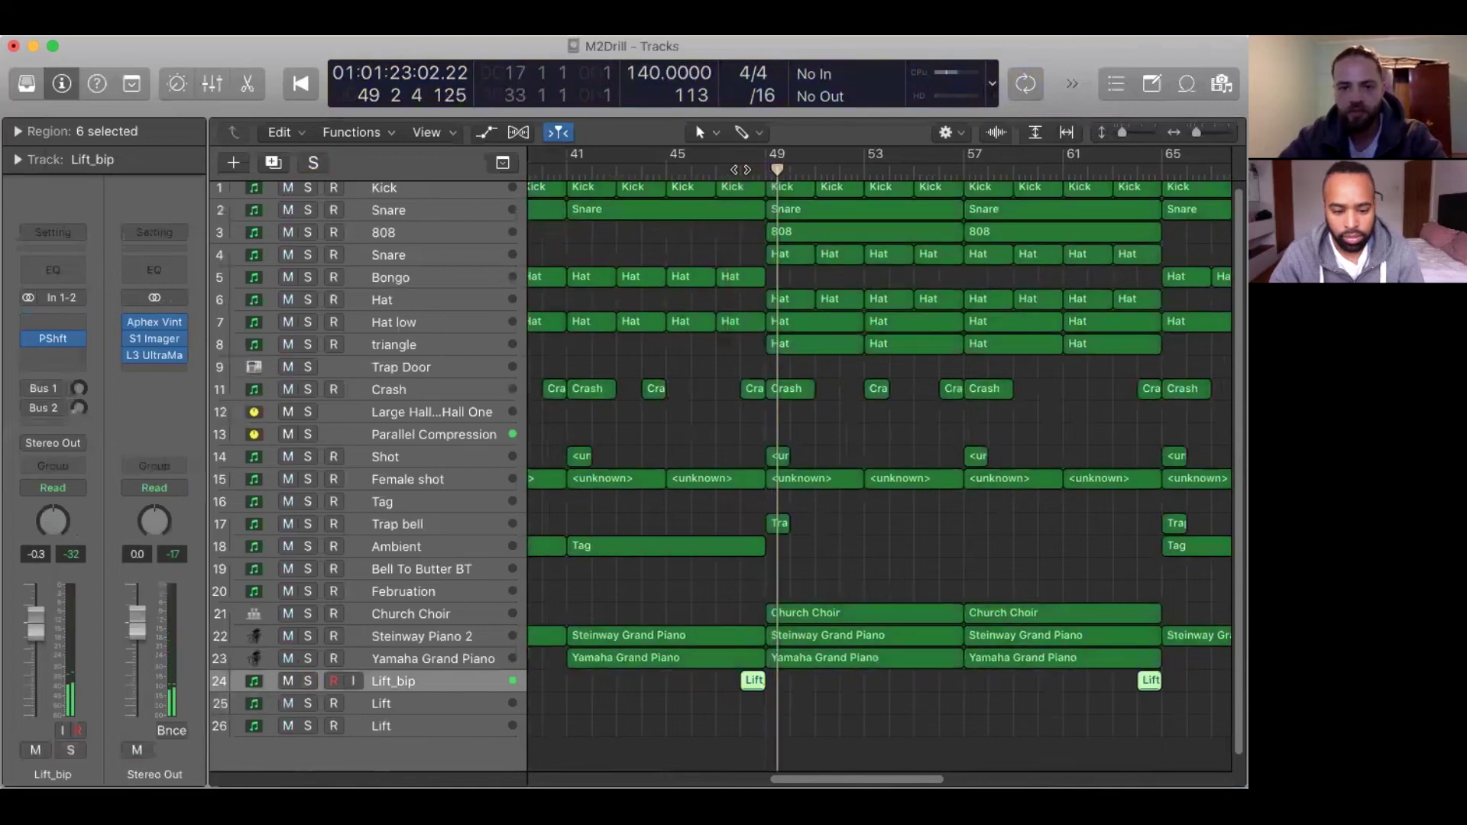
left_click(740, 168)
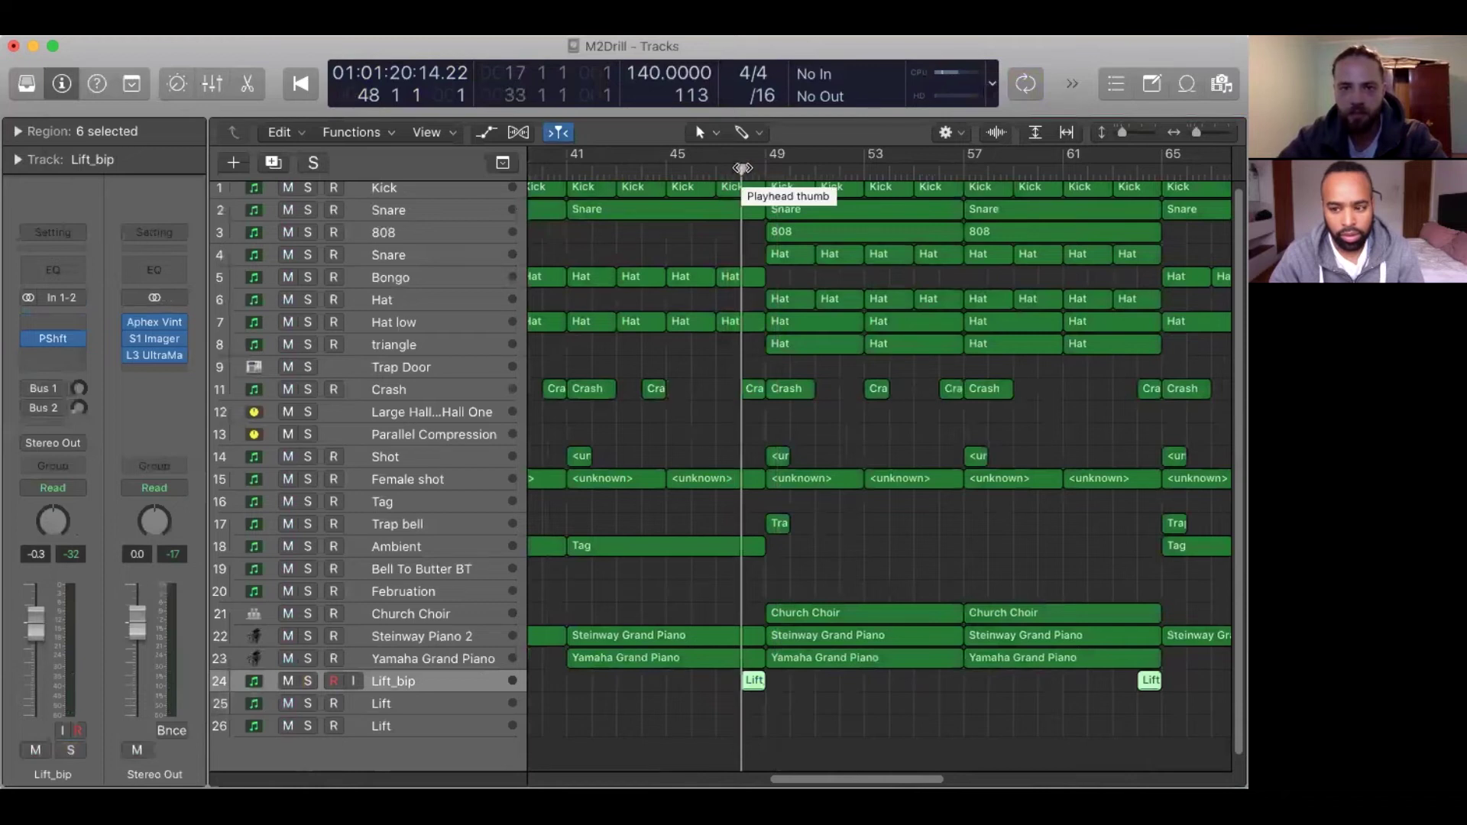
key("space")
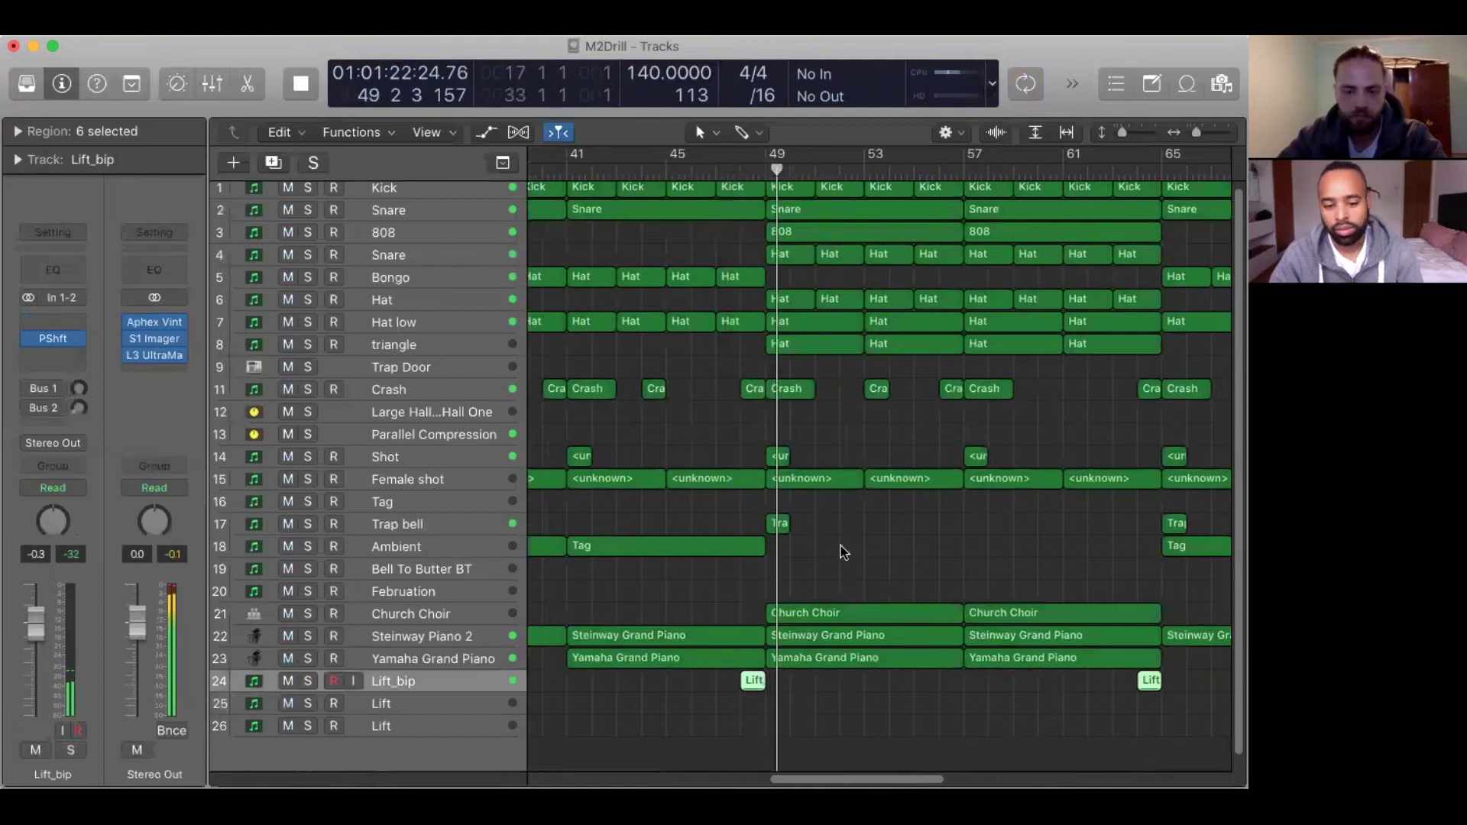
scroll(838, 546, "right", 5)
key("super+Left")
key("super+Left")
key("super+Left")
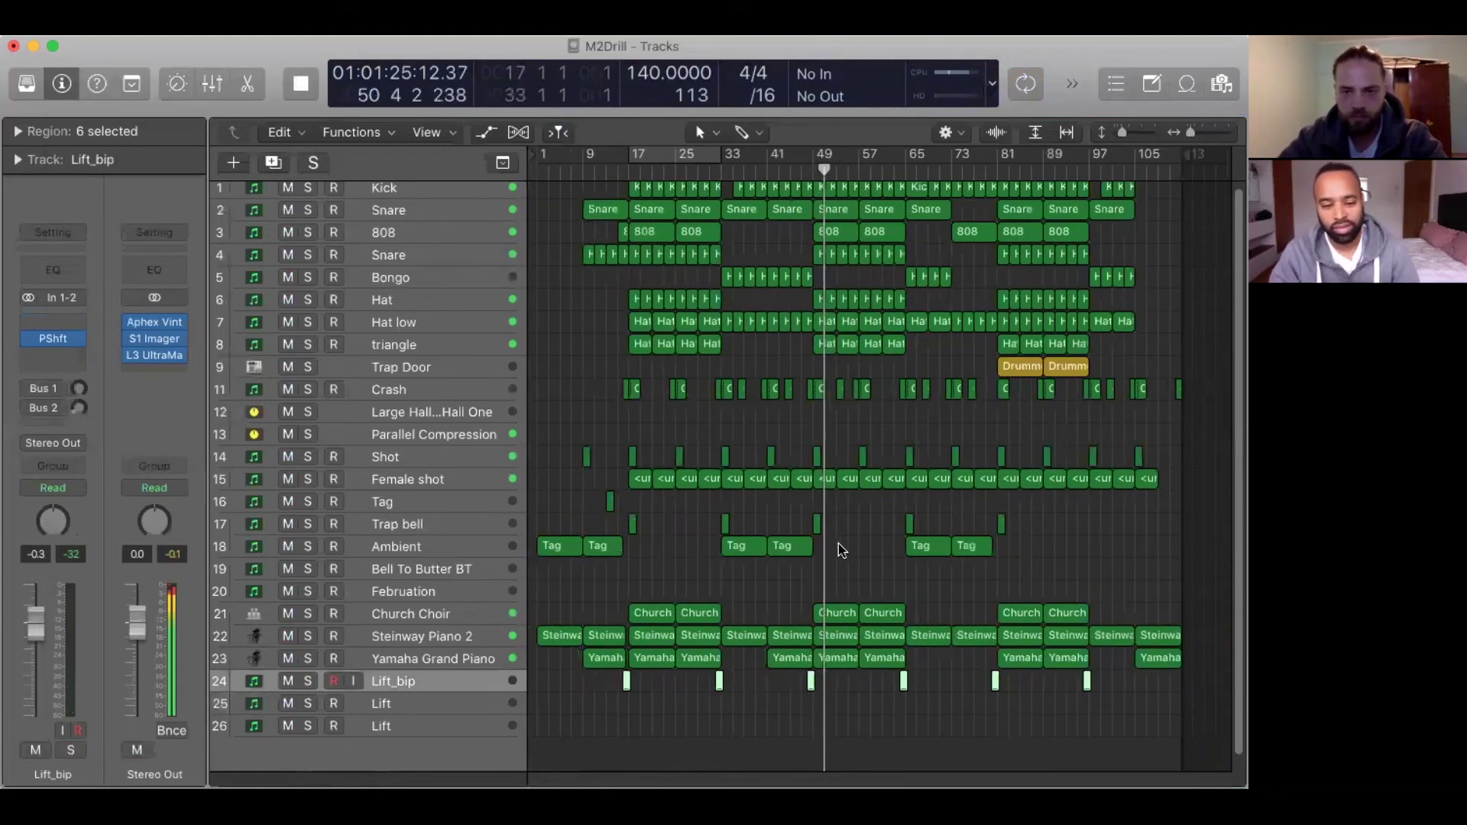
key("space")
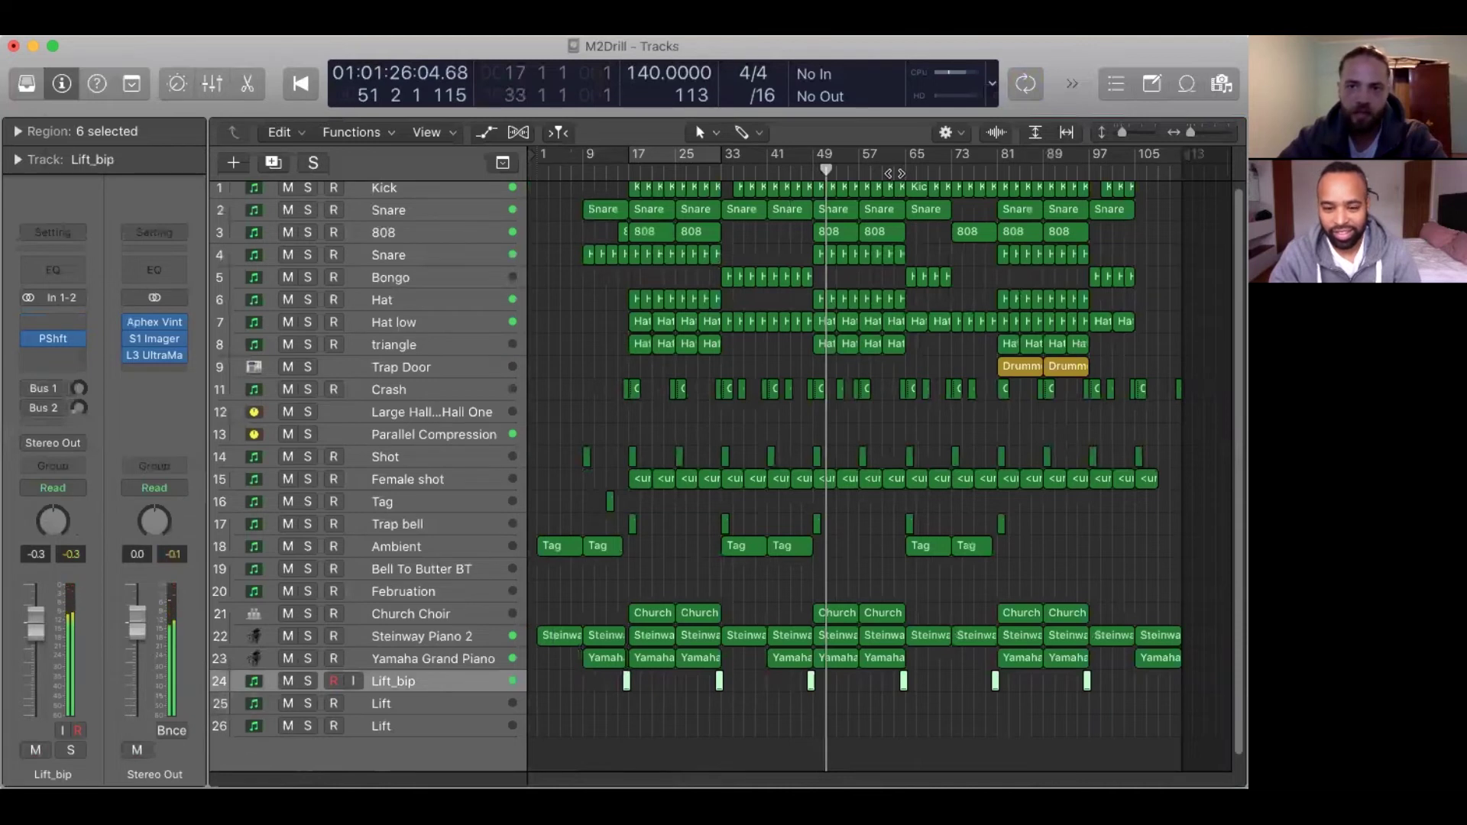
double_click(894, 173)
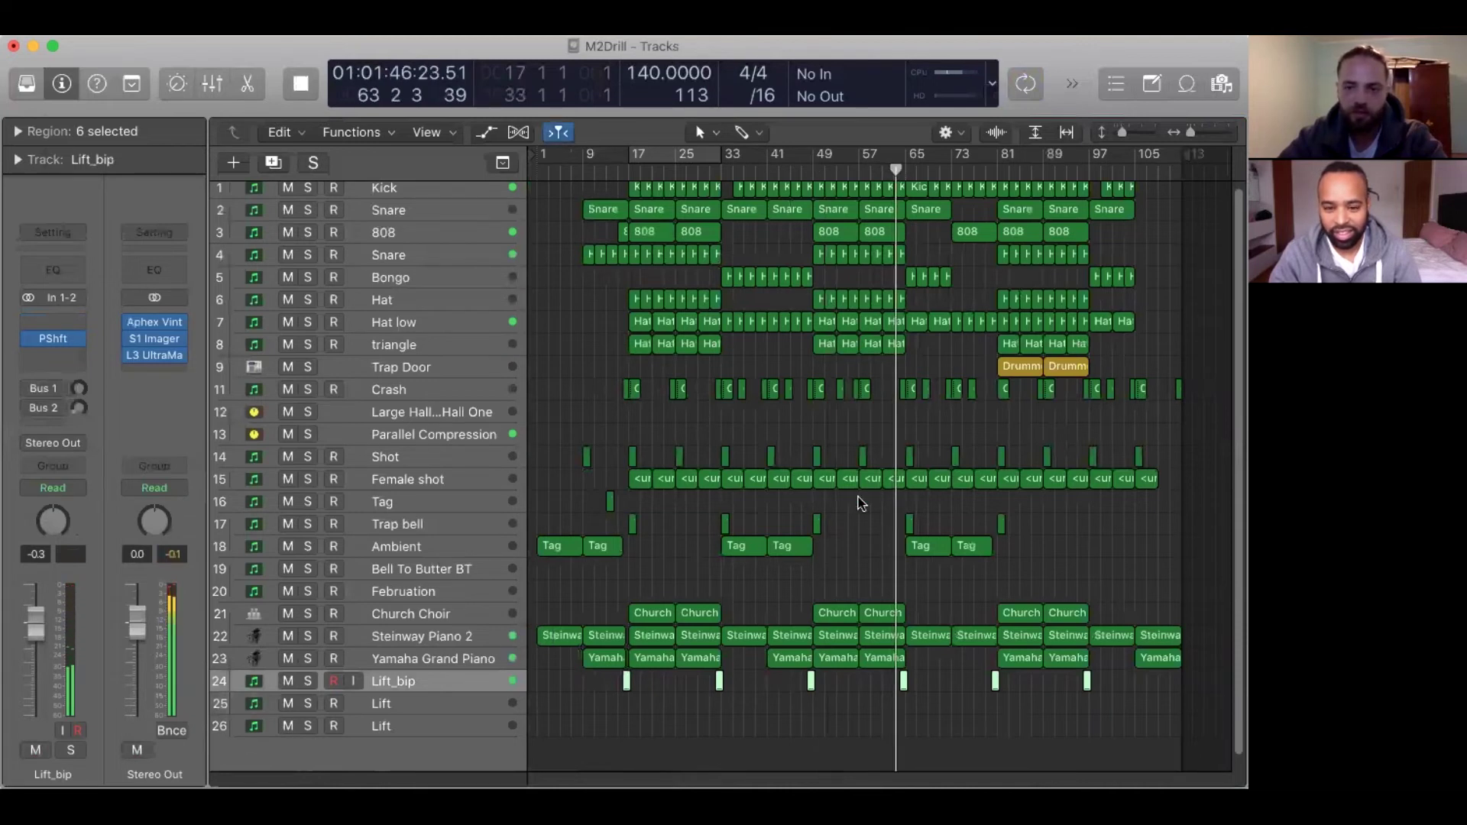
scroll(862, 502, "down", 1)
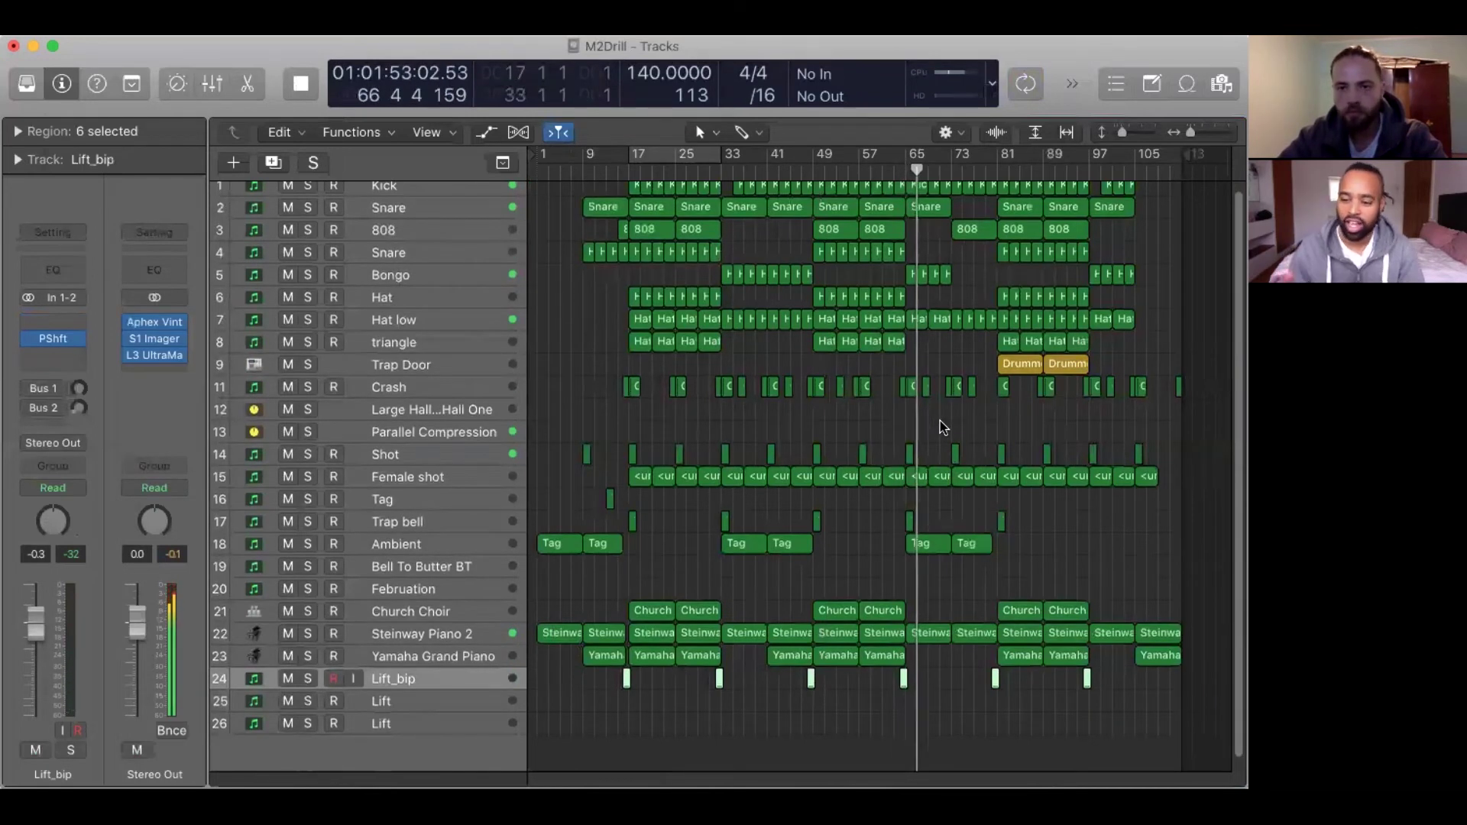
key("space")
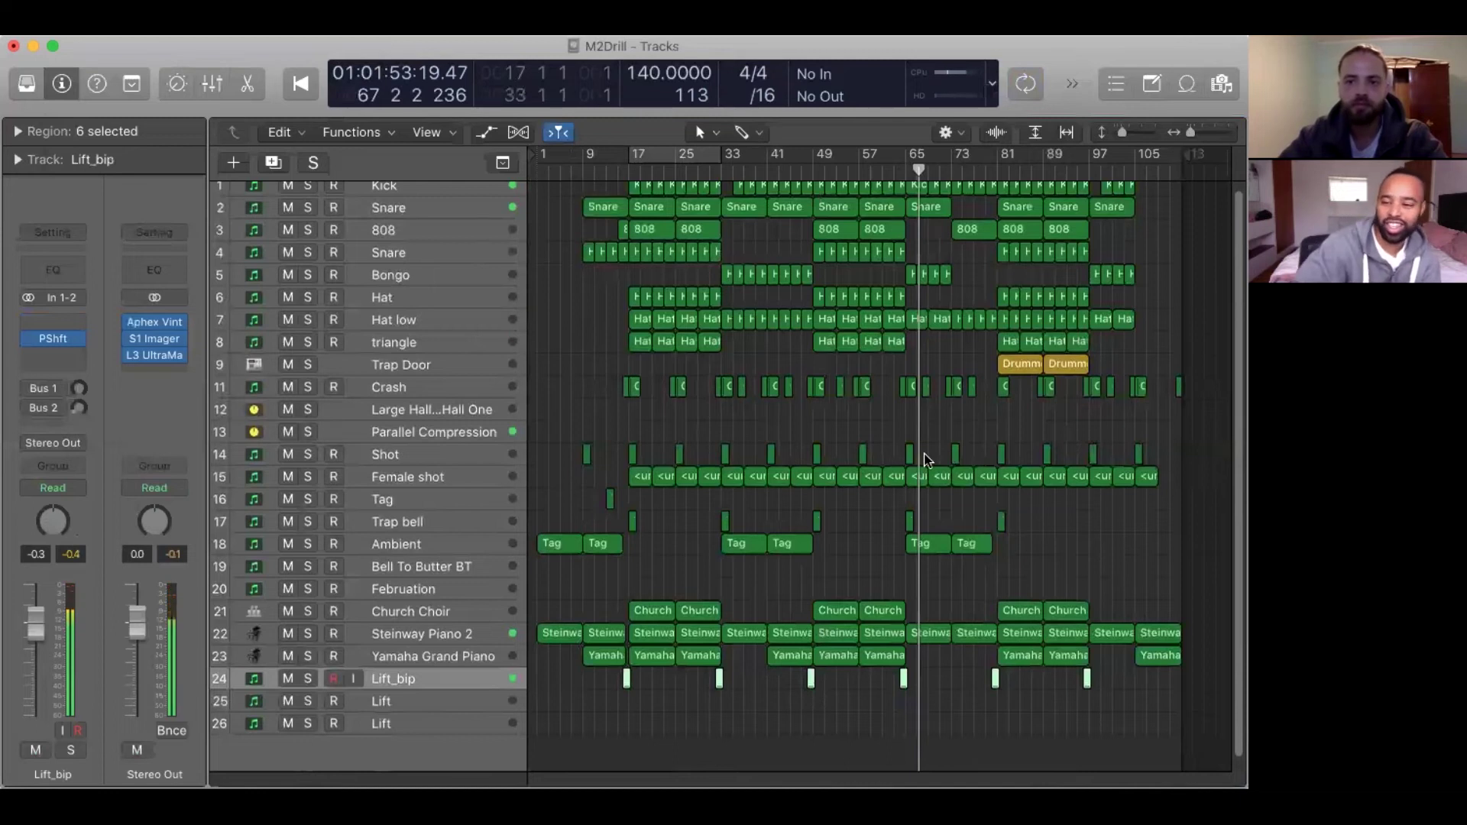
left_click(840, 422)
scroll(781, 443, "up", 1)
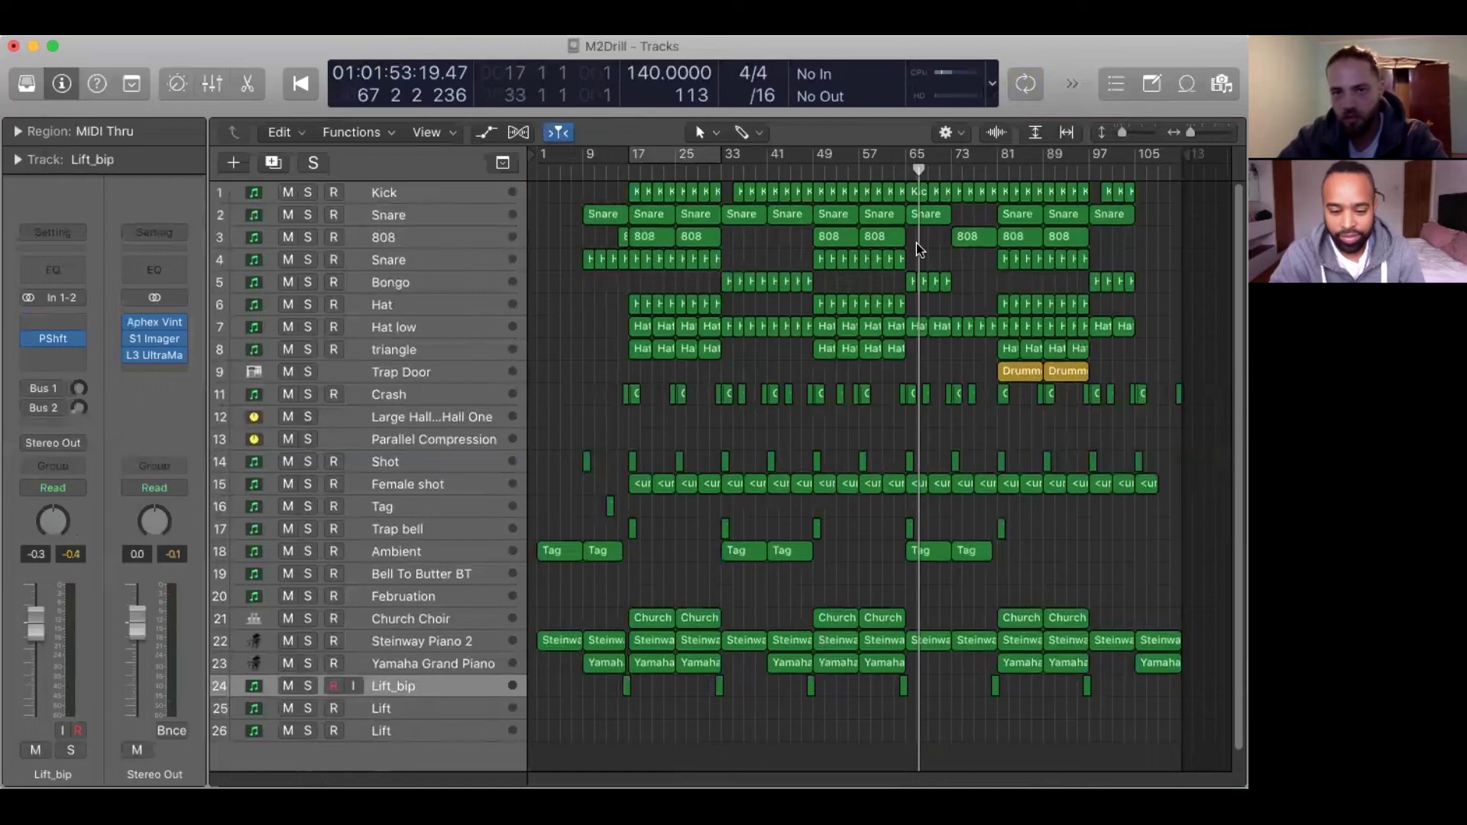
left_click_drag(908, 179, 904, 176)
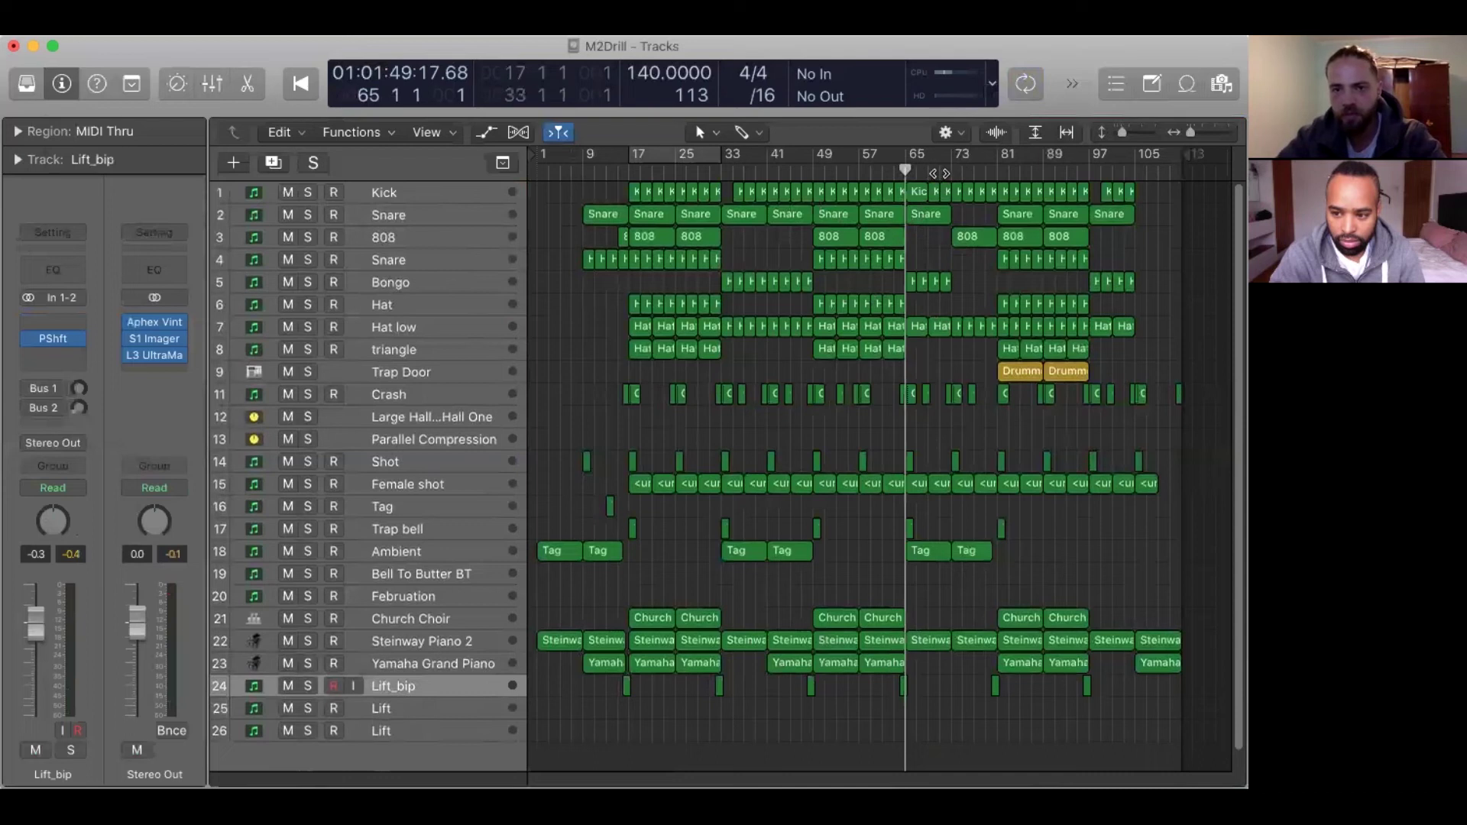
Play from bar 69 through the lift transition near bar 81, stopping around bar 84.
left_click(939, 171)
left_click(906, 170)
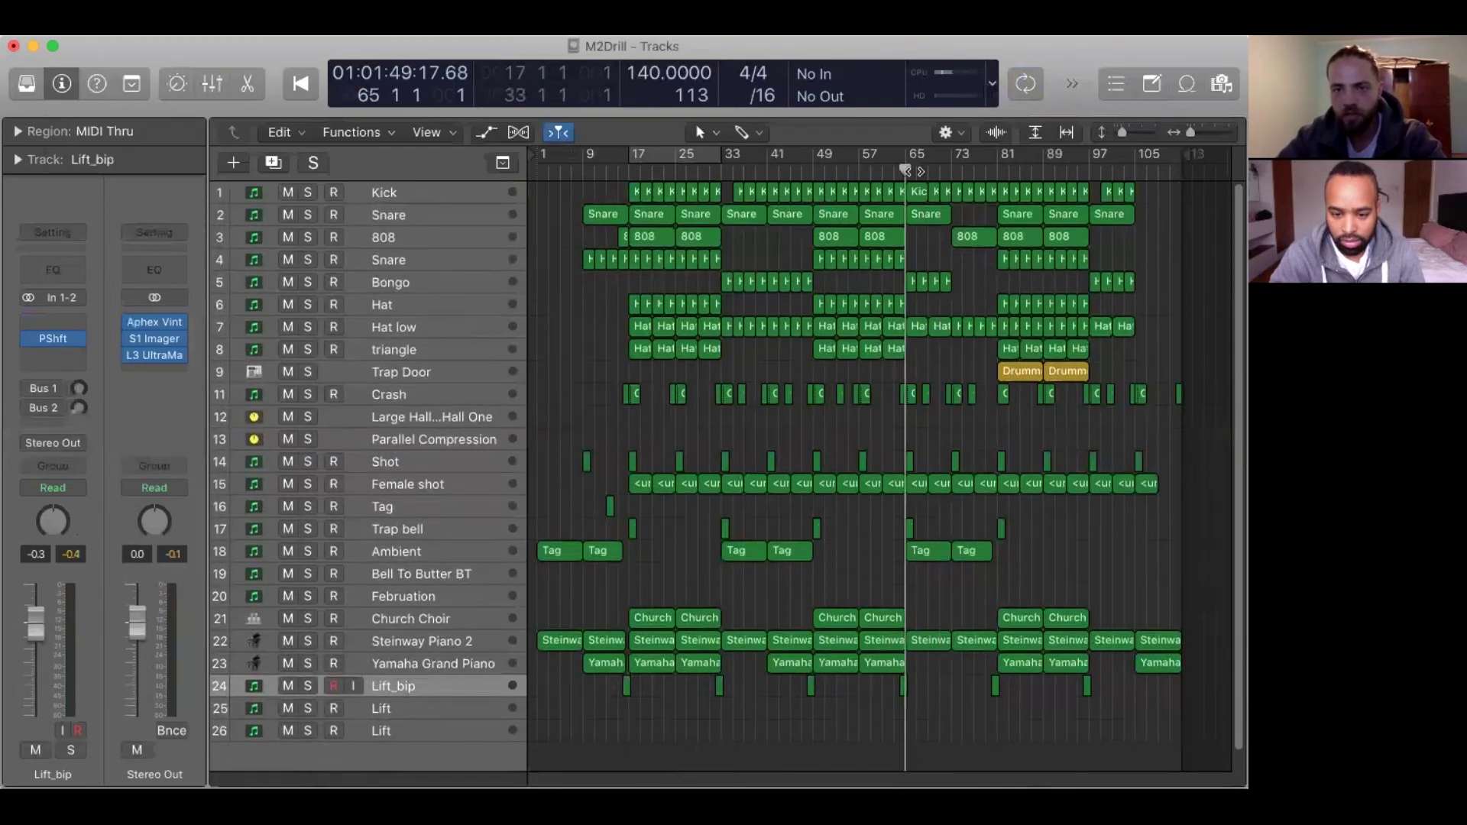
left_click(928, 170)
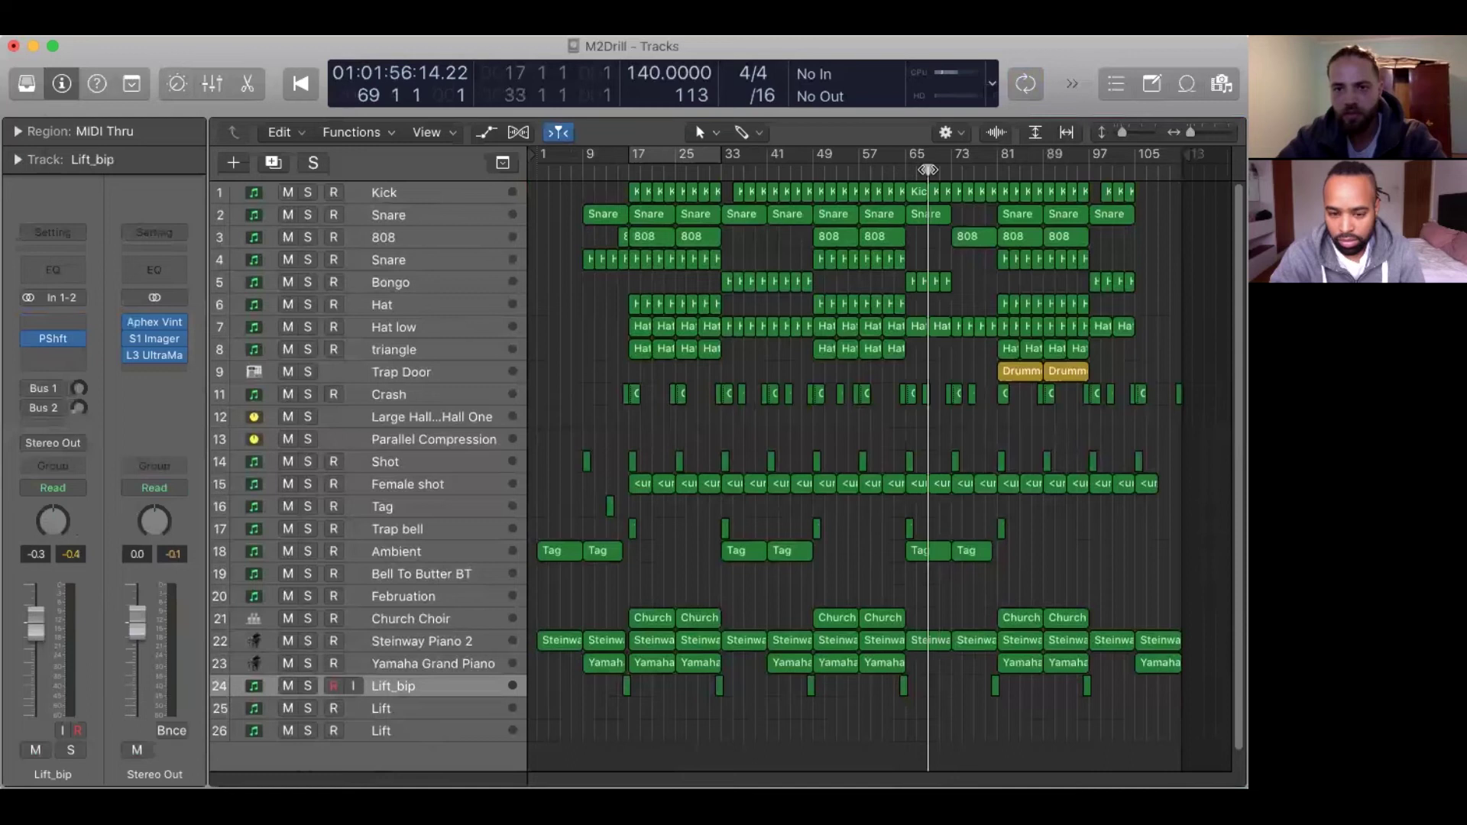
key("space")
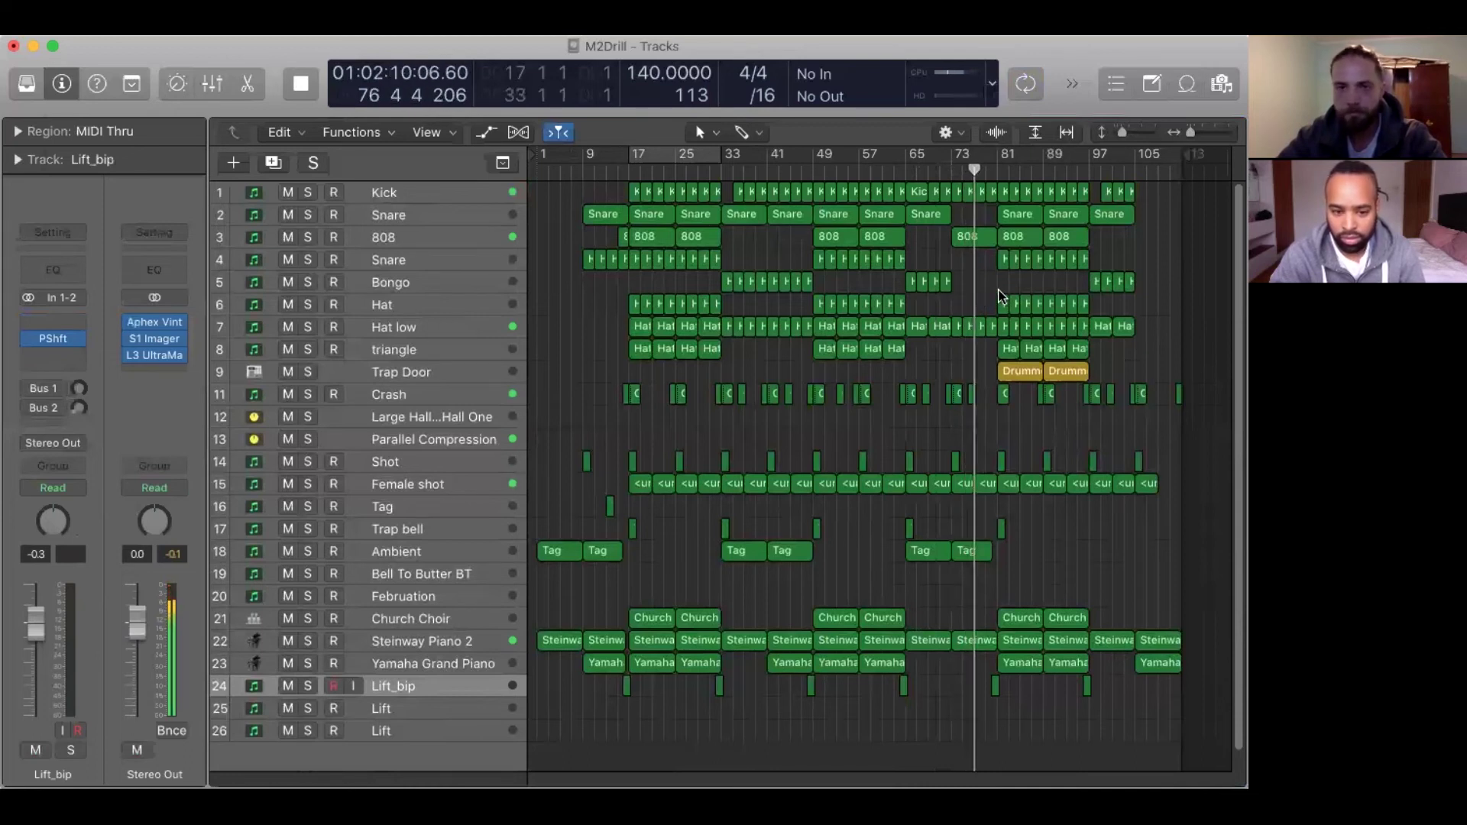
key("super+Right")
key("super+Right")
key("super+Right")
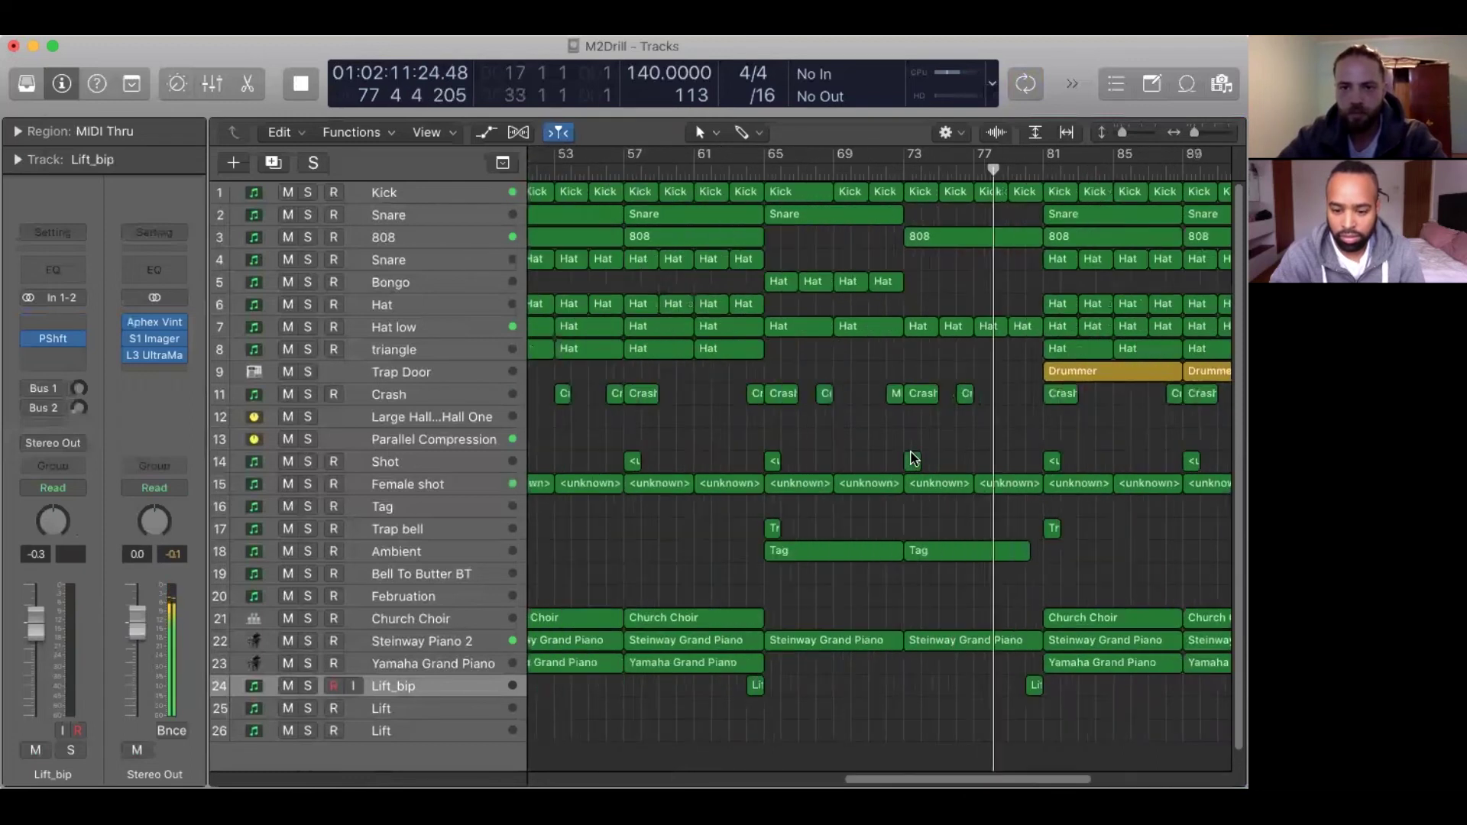
key("super+Right")
scroll(901, 447, "right", 10)
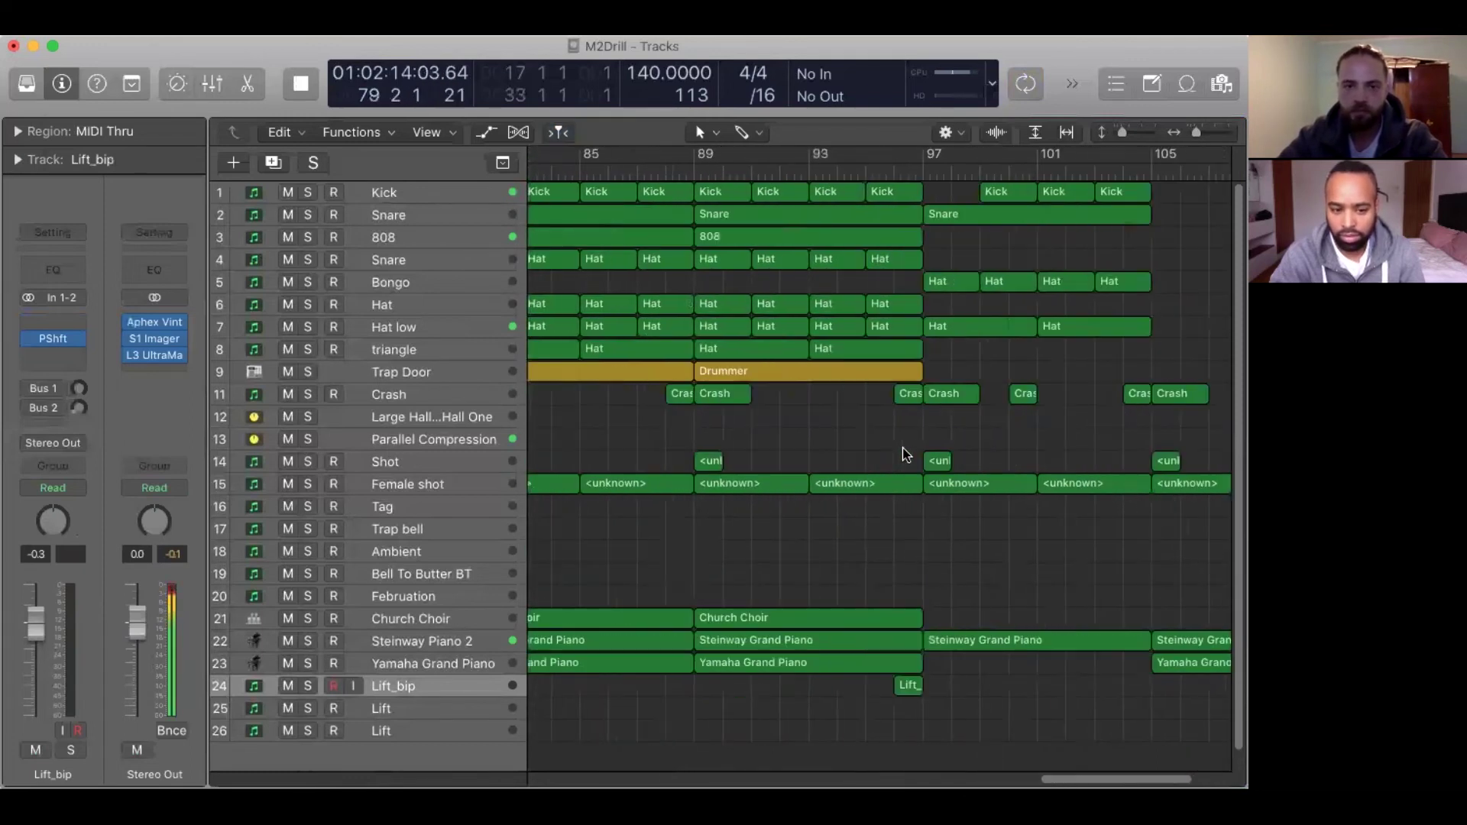
scroll(898, 453, "left", 5)
key("super+Left")
key("super+Left")
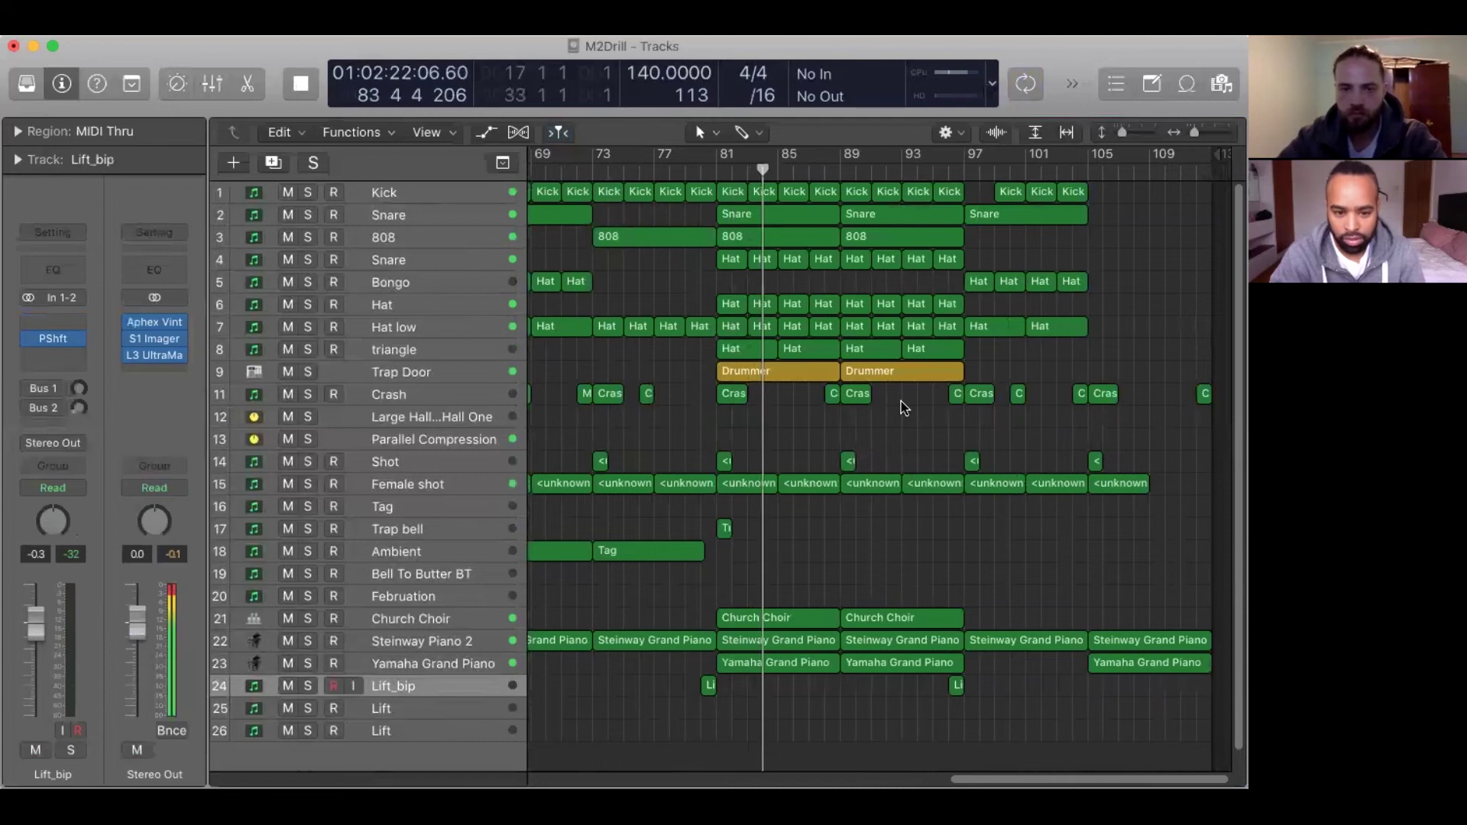
key("space")
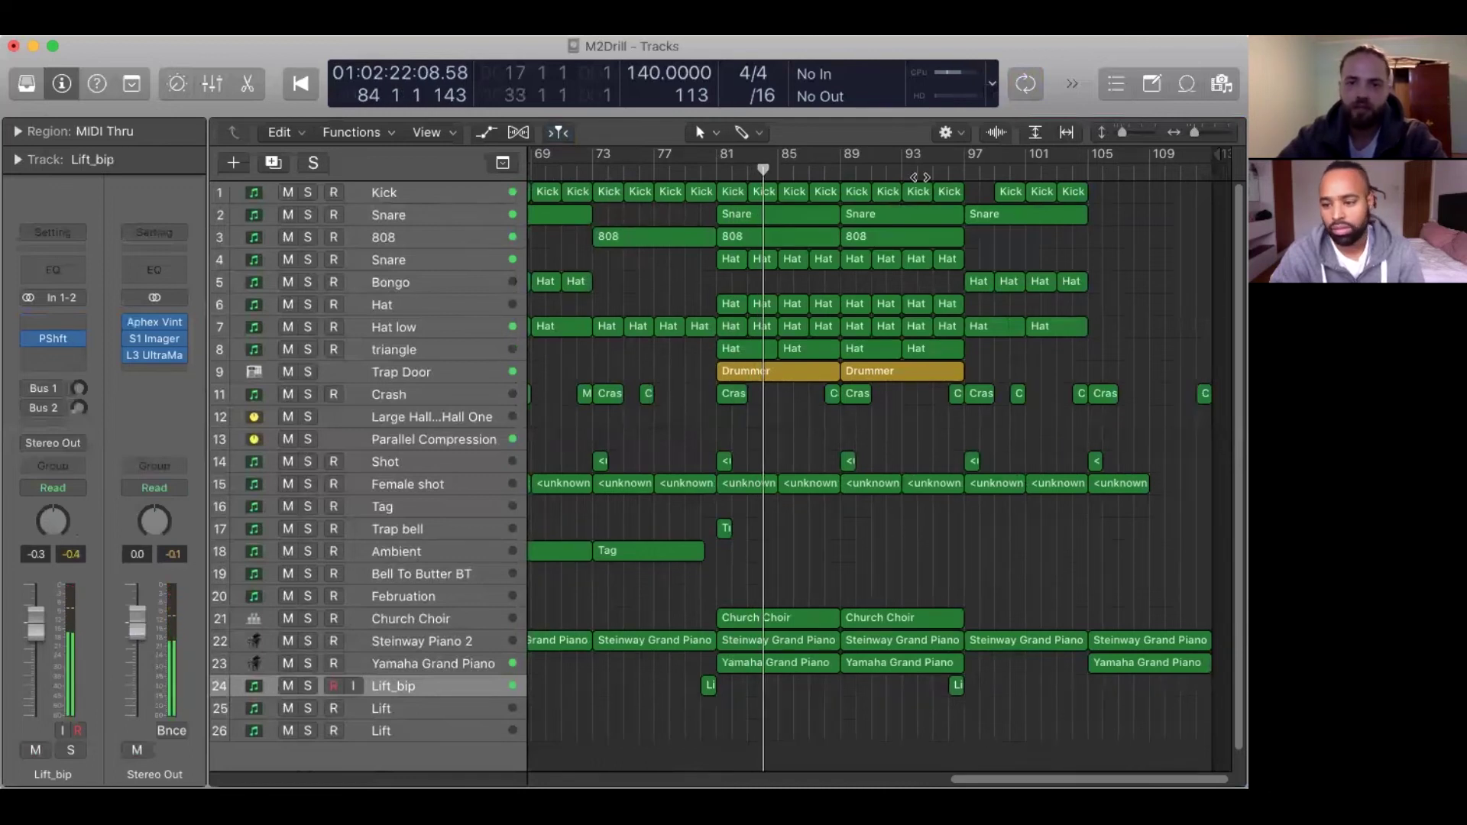
Solo Trap Door, show its Stuntin Drummer editor, and play its regions from bar 81.
left_click(781, 379)
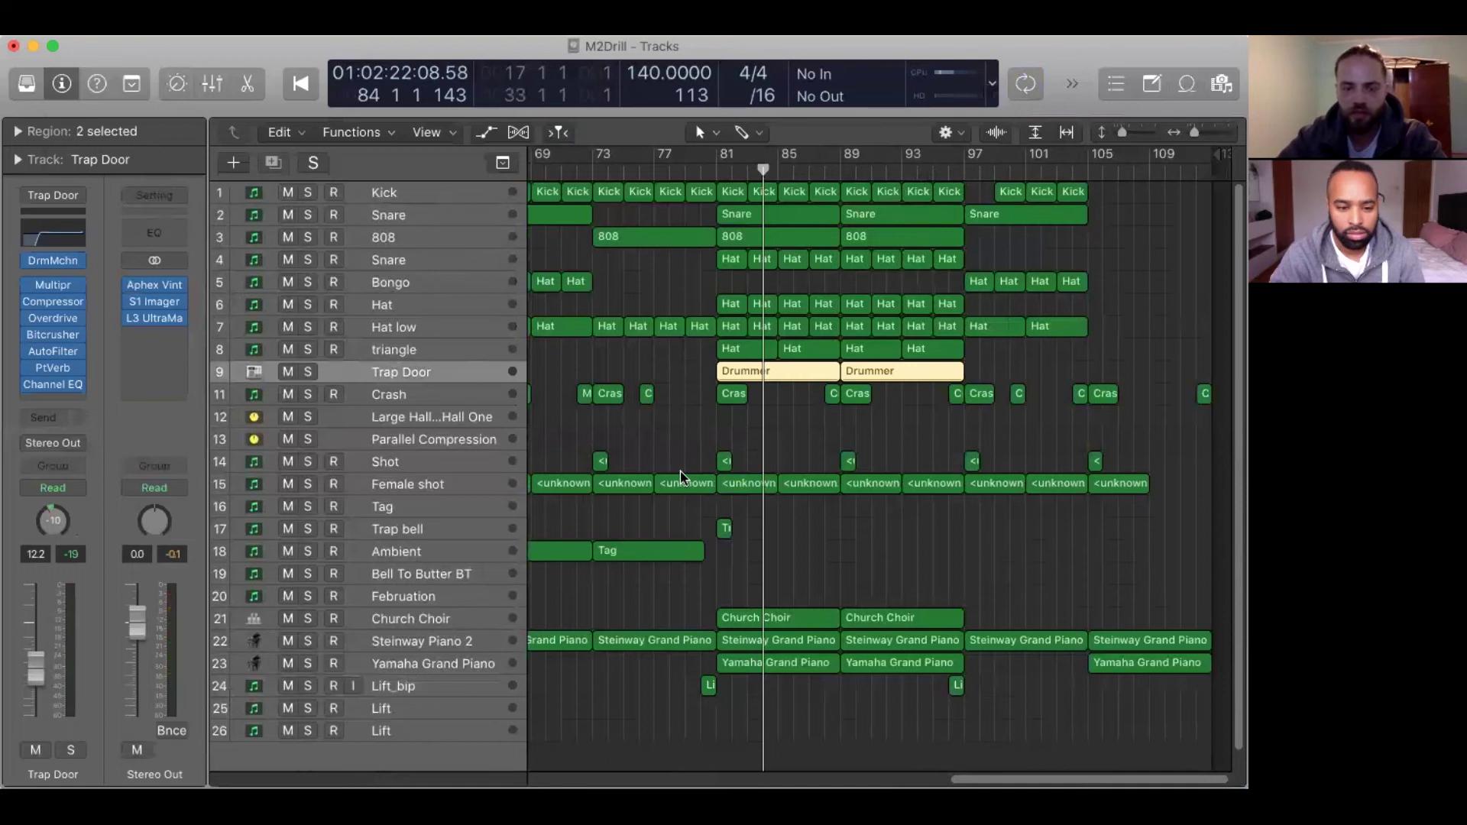
key("e")
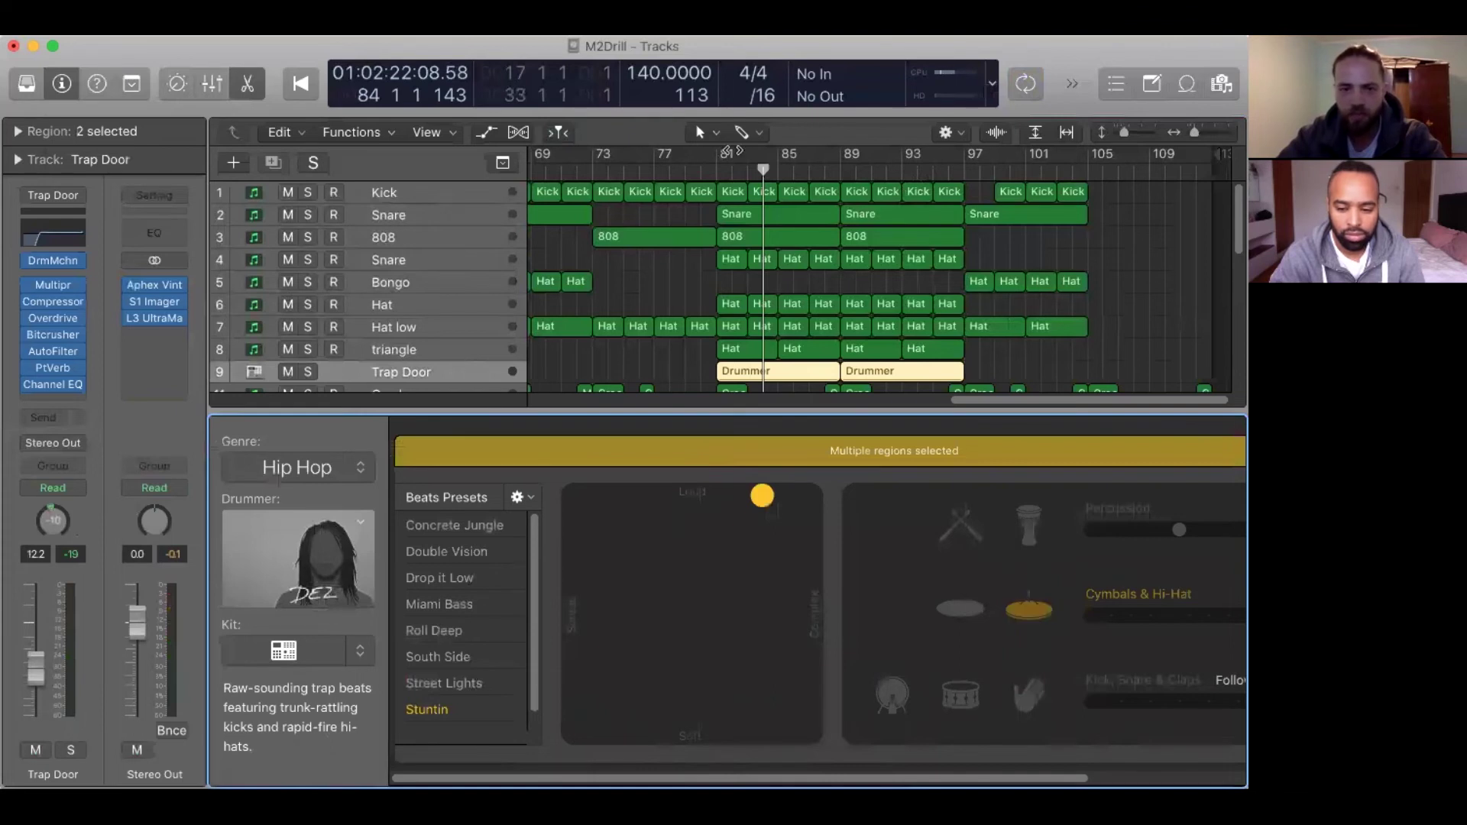
key("s")
key("shift+space")
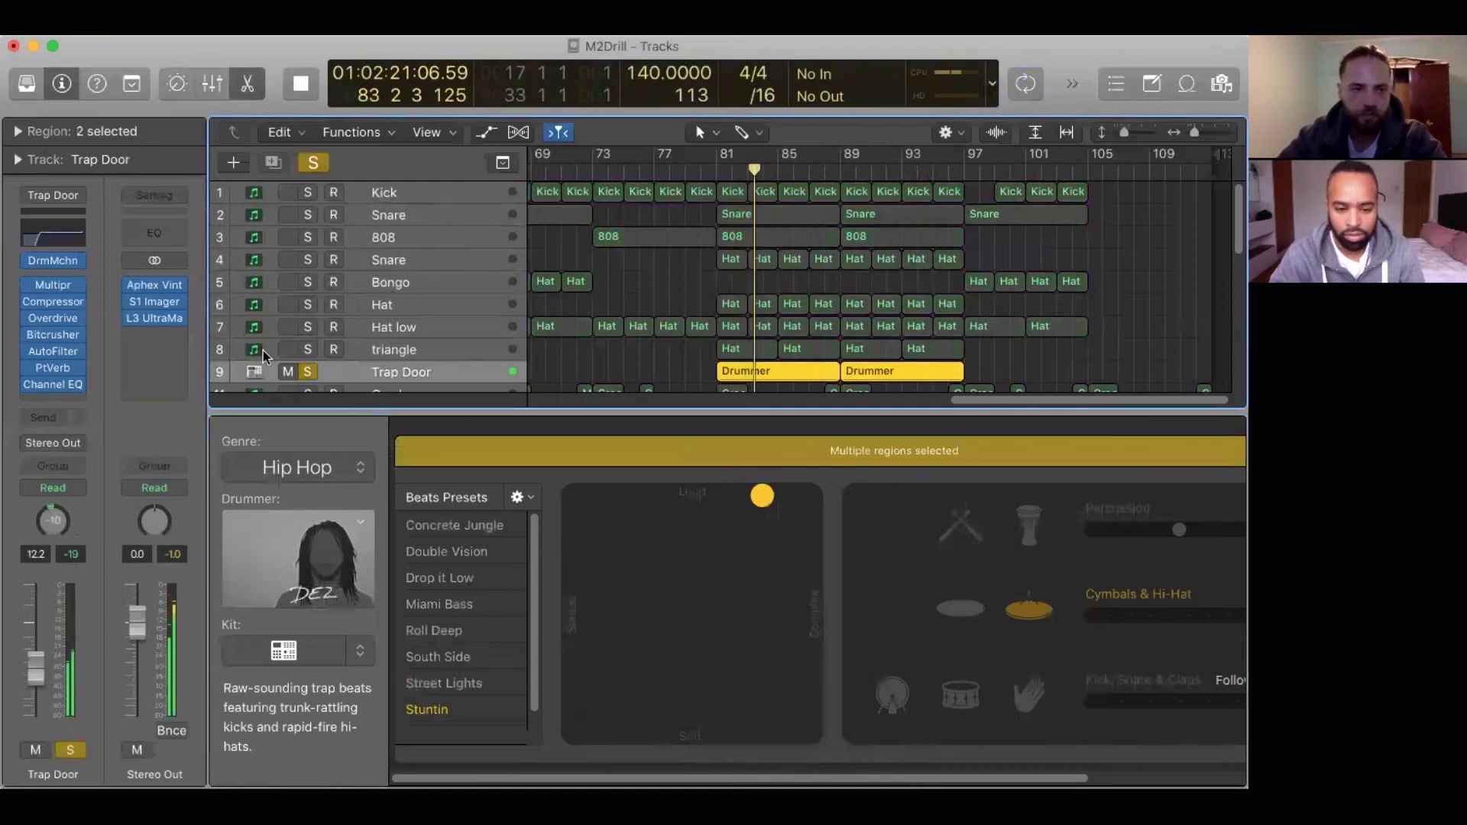
mouse_move(54, 353)
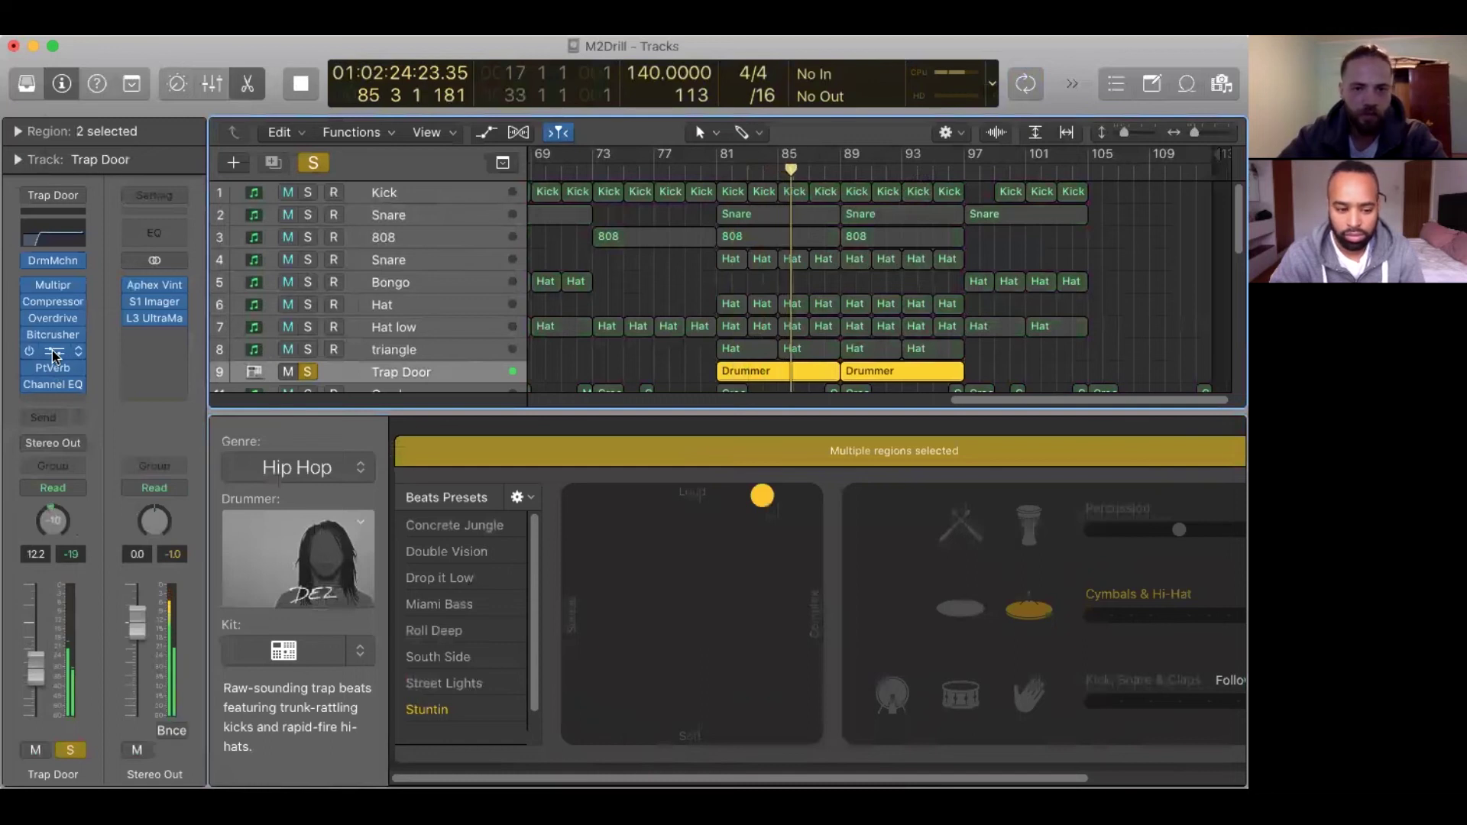
left_click(53, 353)
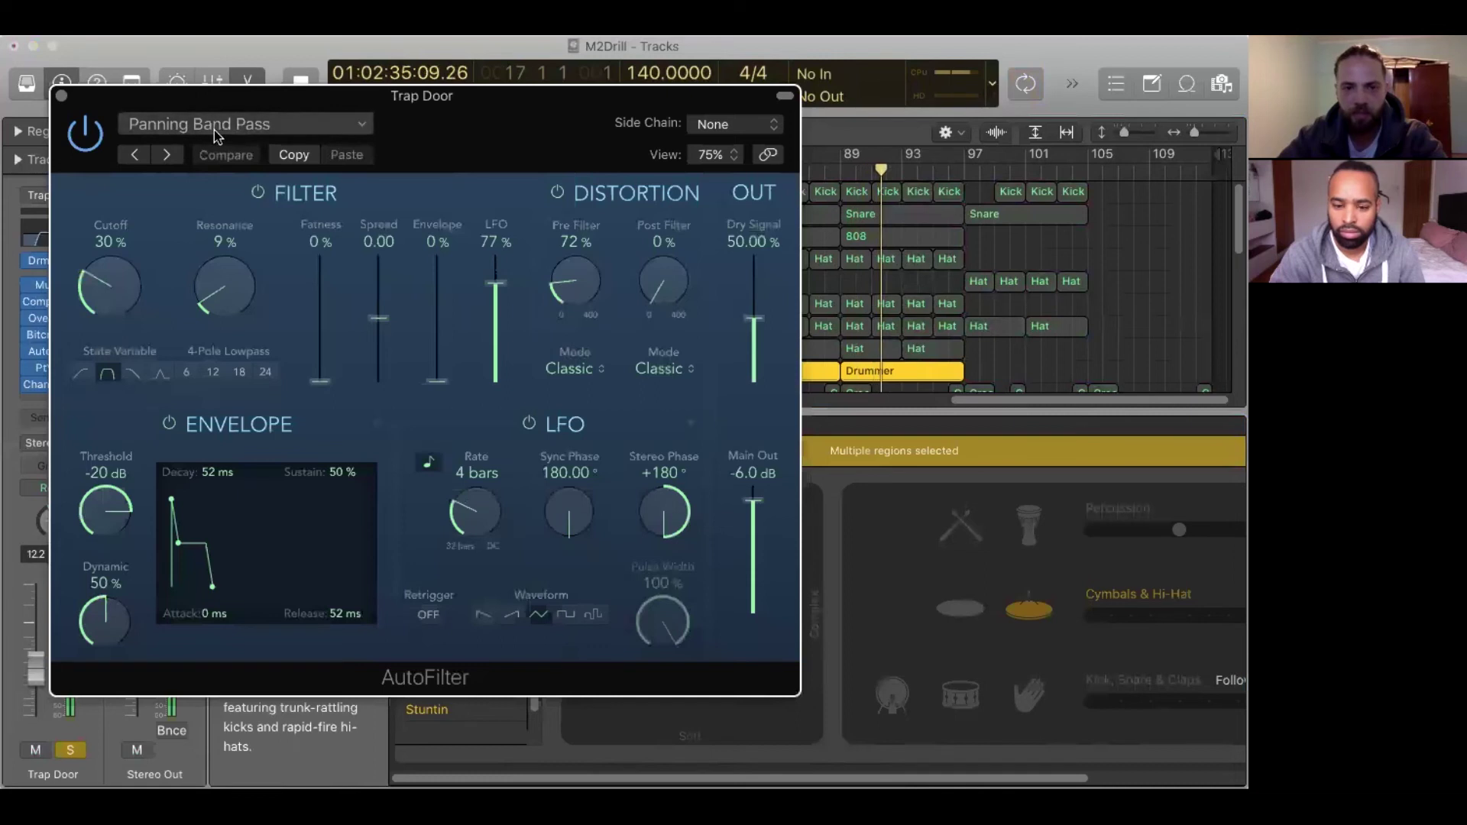
left_click(62, 96)
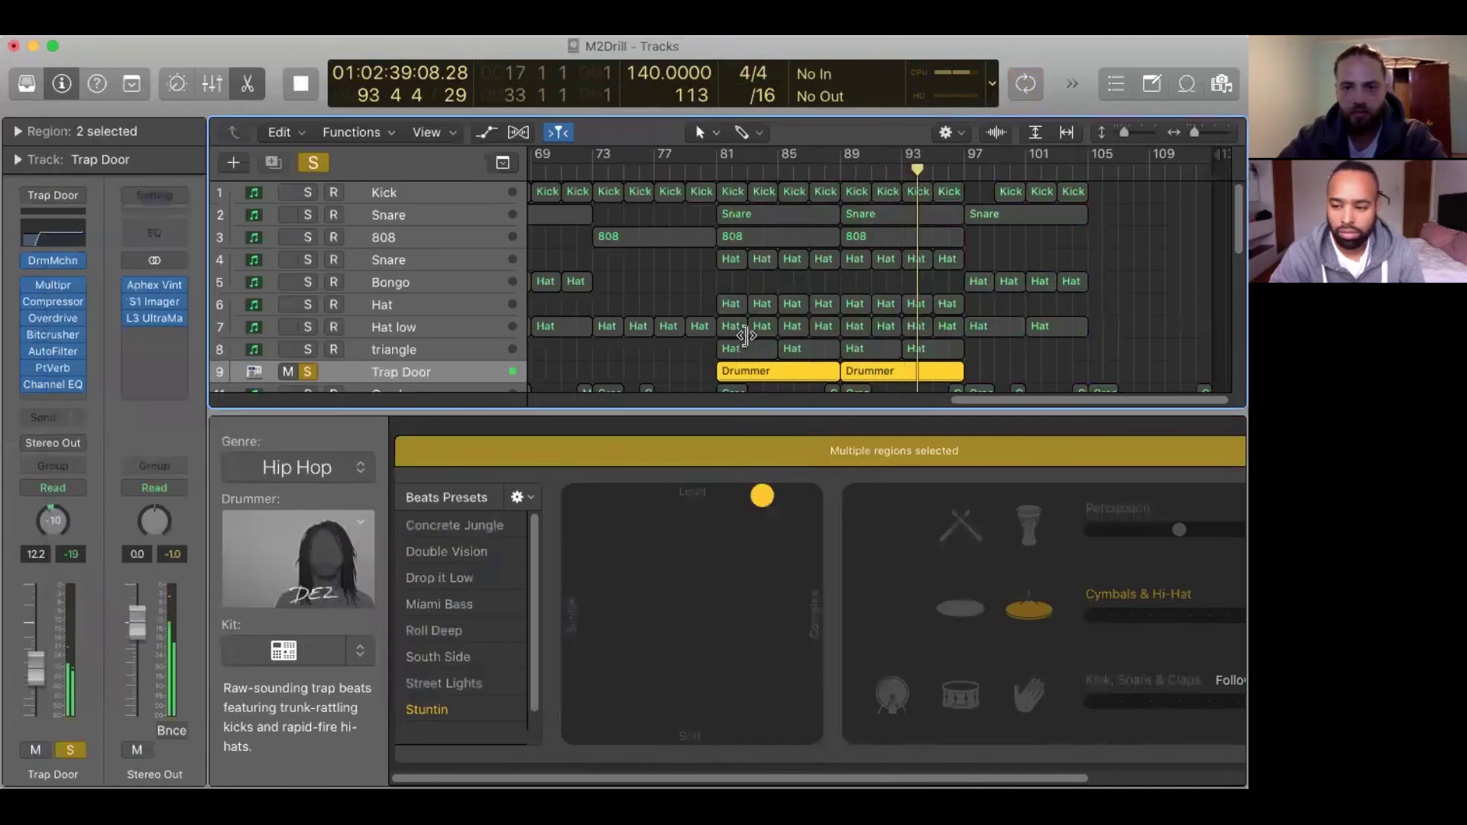
Solo Trap Door together with the Hat low, Hat, Snare, 808 and Kick tracks.
key("space")
left_click(307, 372)
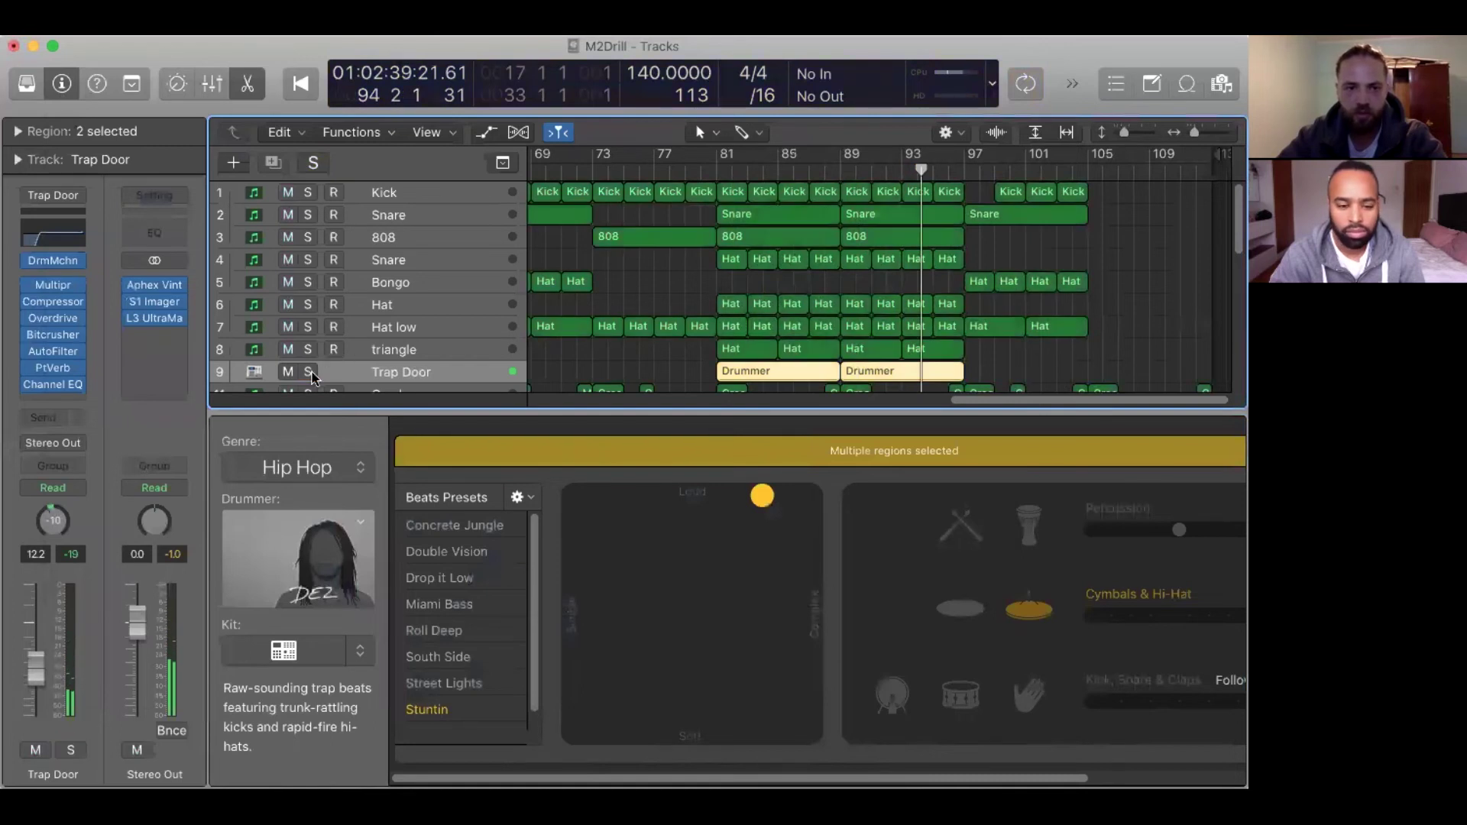
left_click(309, 372)
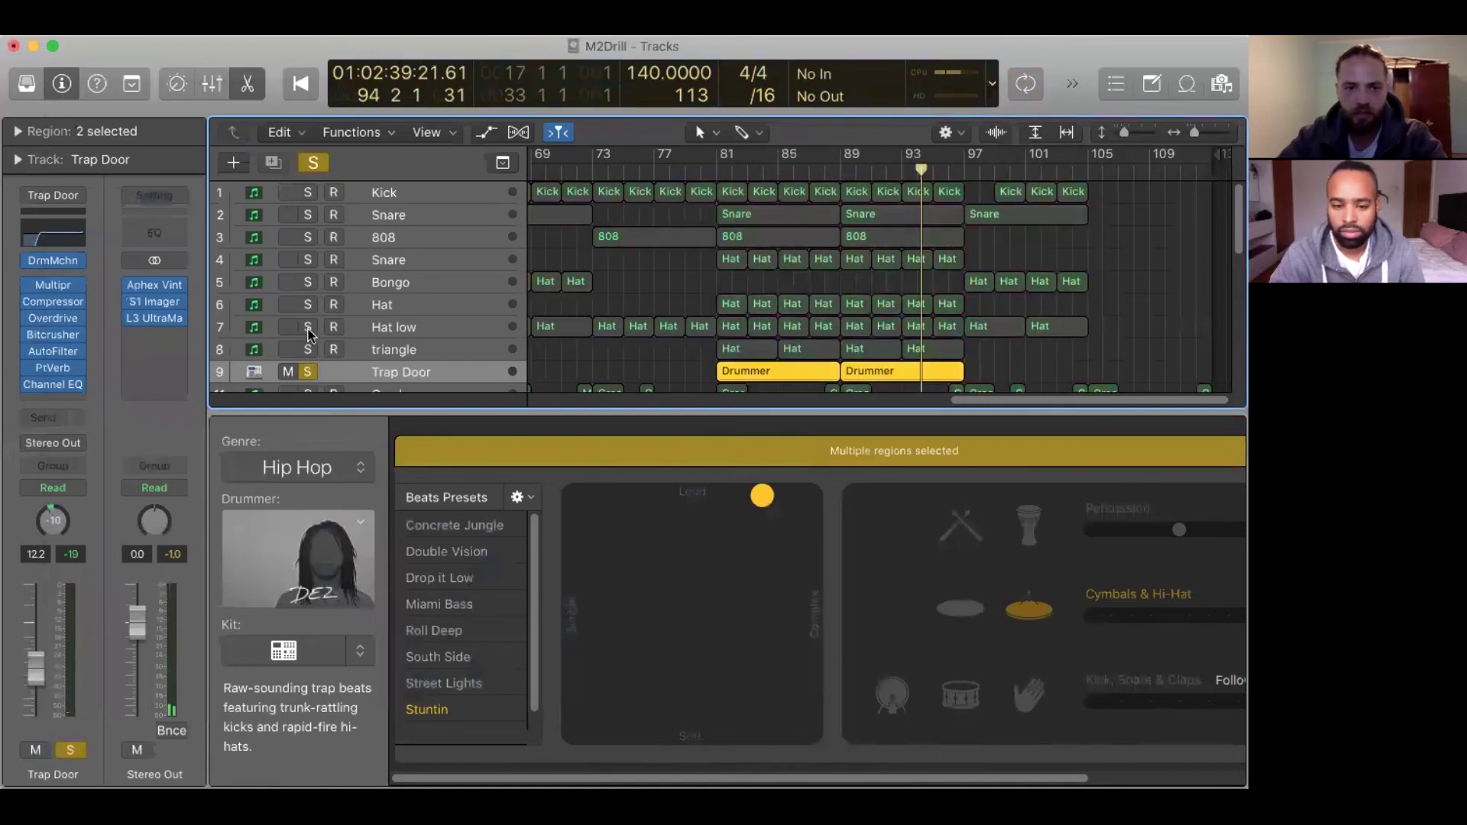
left_click(307, 327)
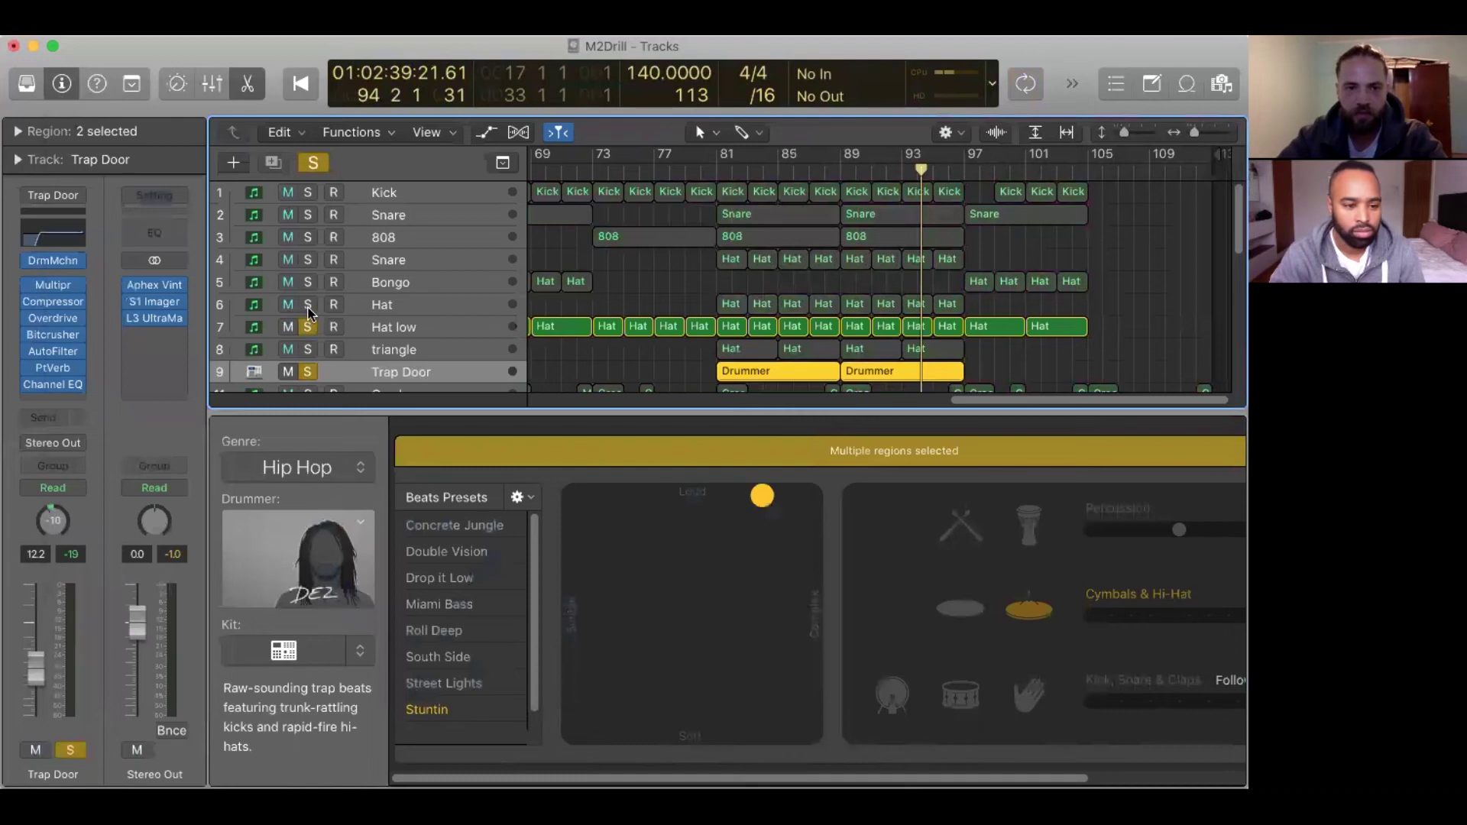
left_click(308, 304)
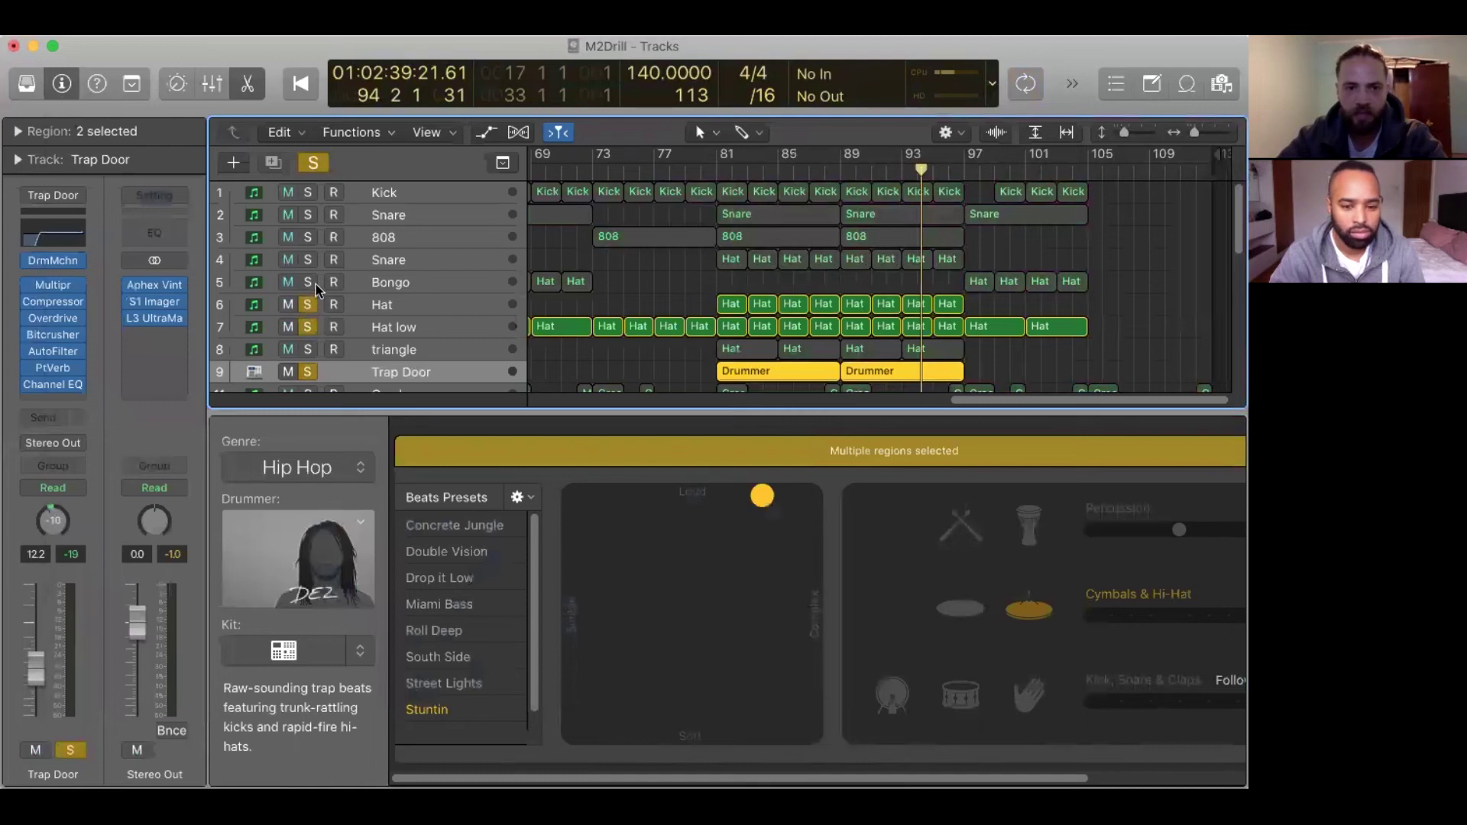
left_click(308, 259)
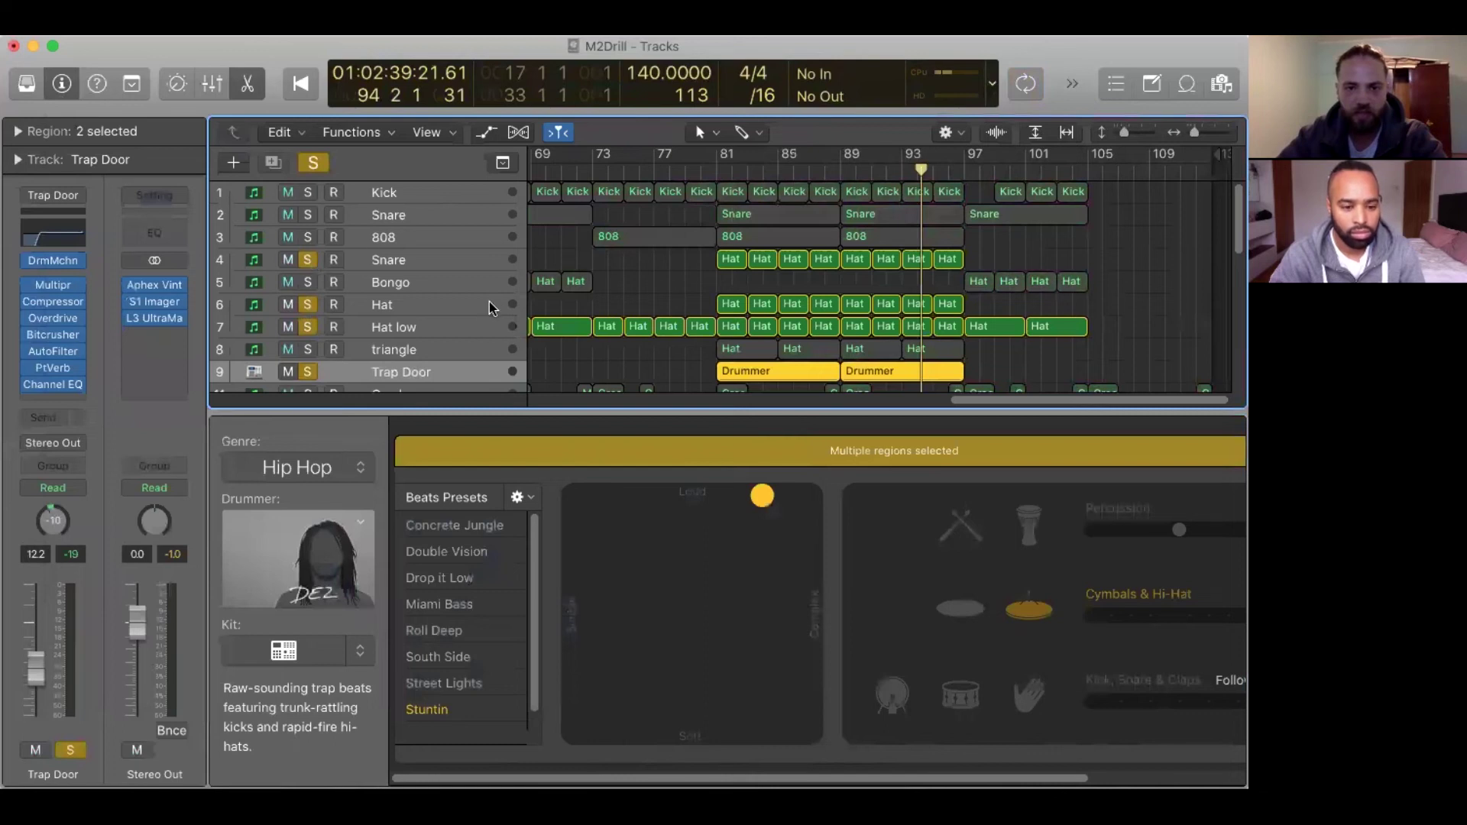
left_click_drag(308, 237, 309, 193)
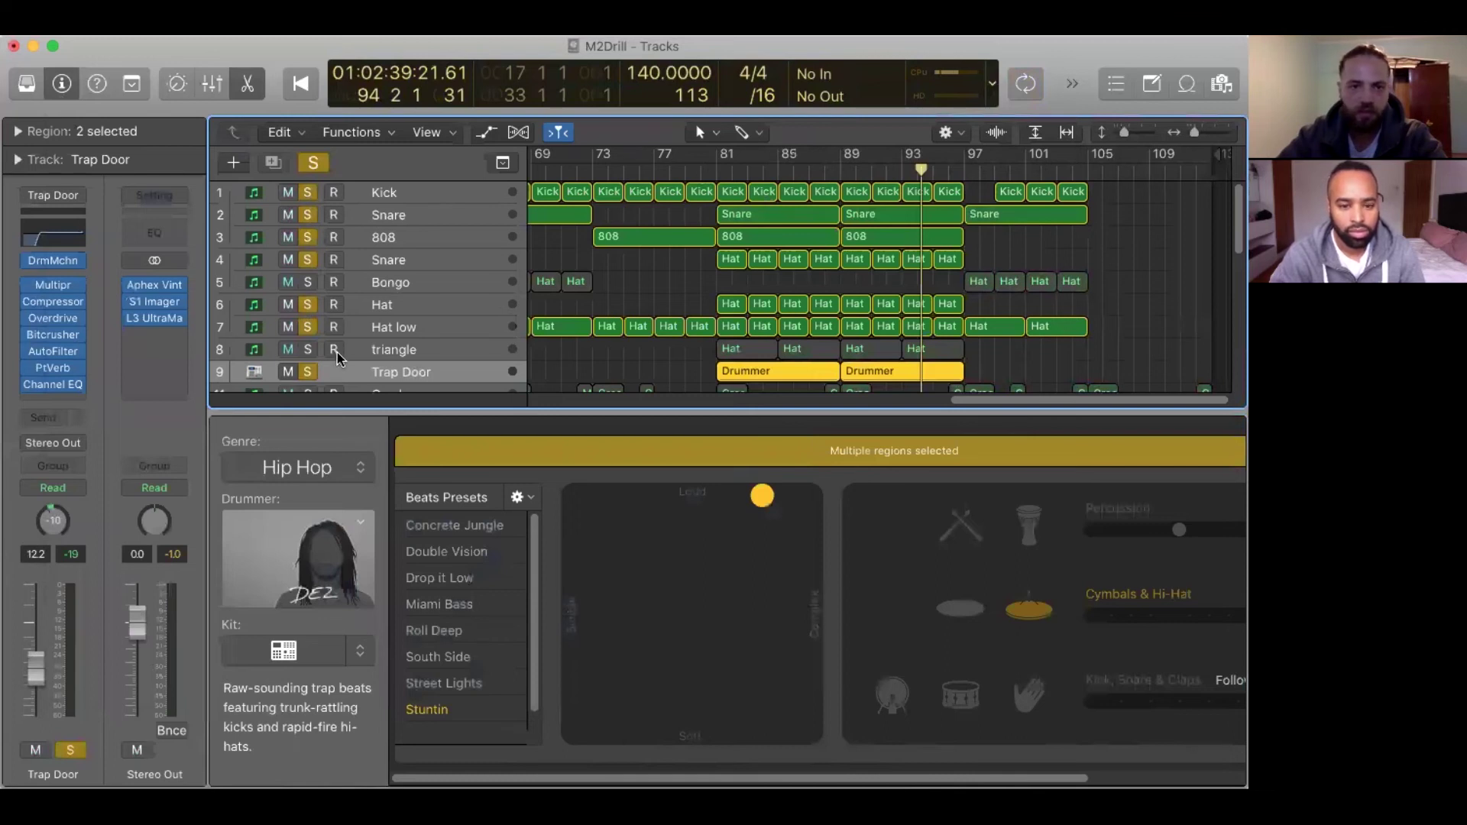
Play the soloed tracks from bar 81 with the Drummer editor hidden, then stop and unsolo them.
double_click(715, 173)
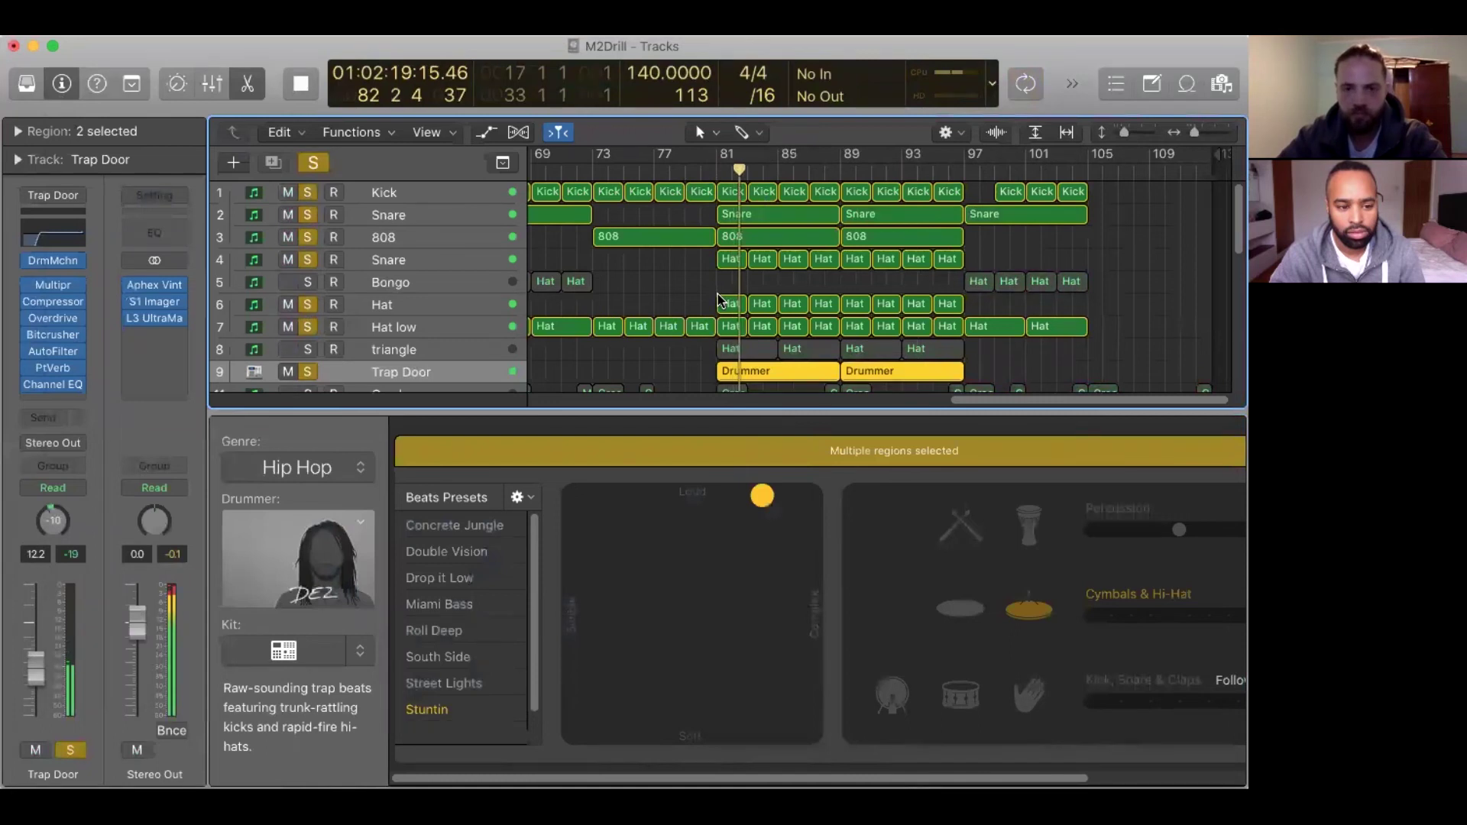
key("e")
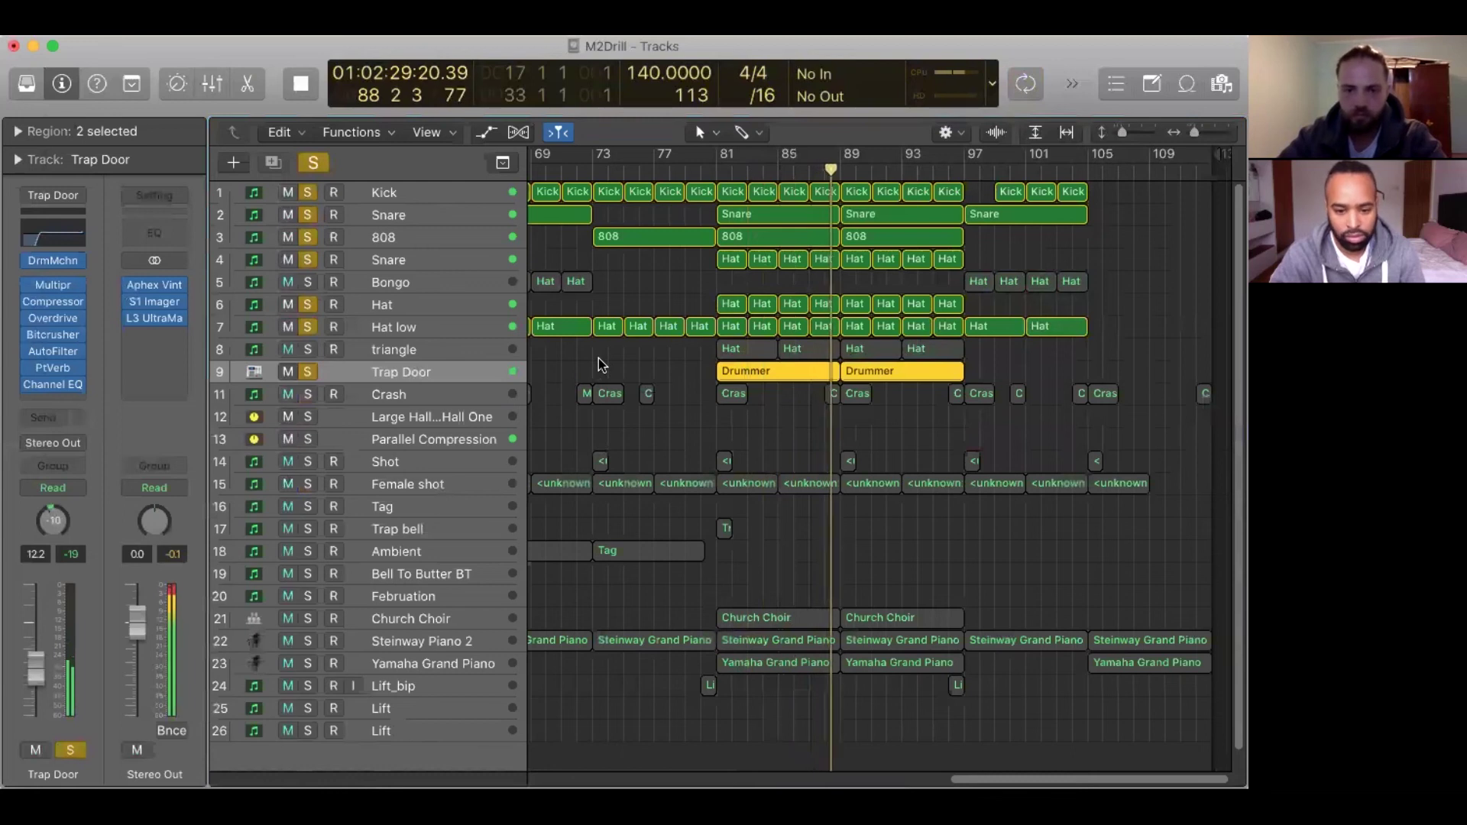
key("space")
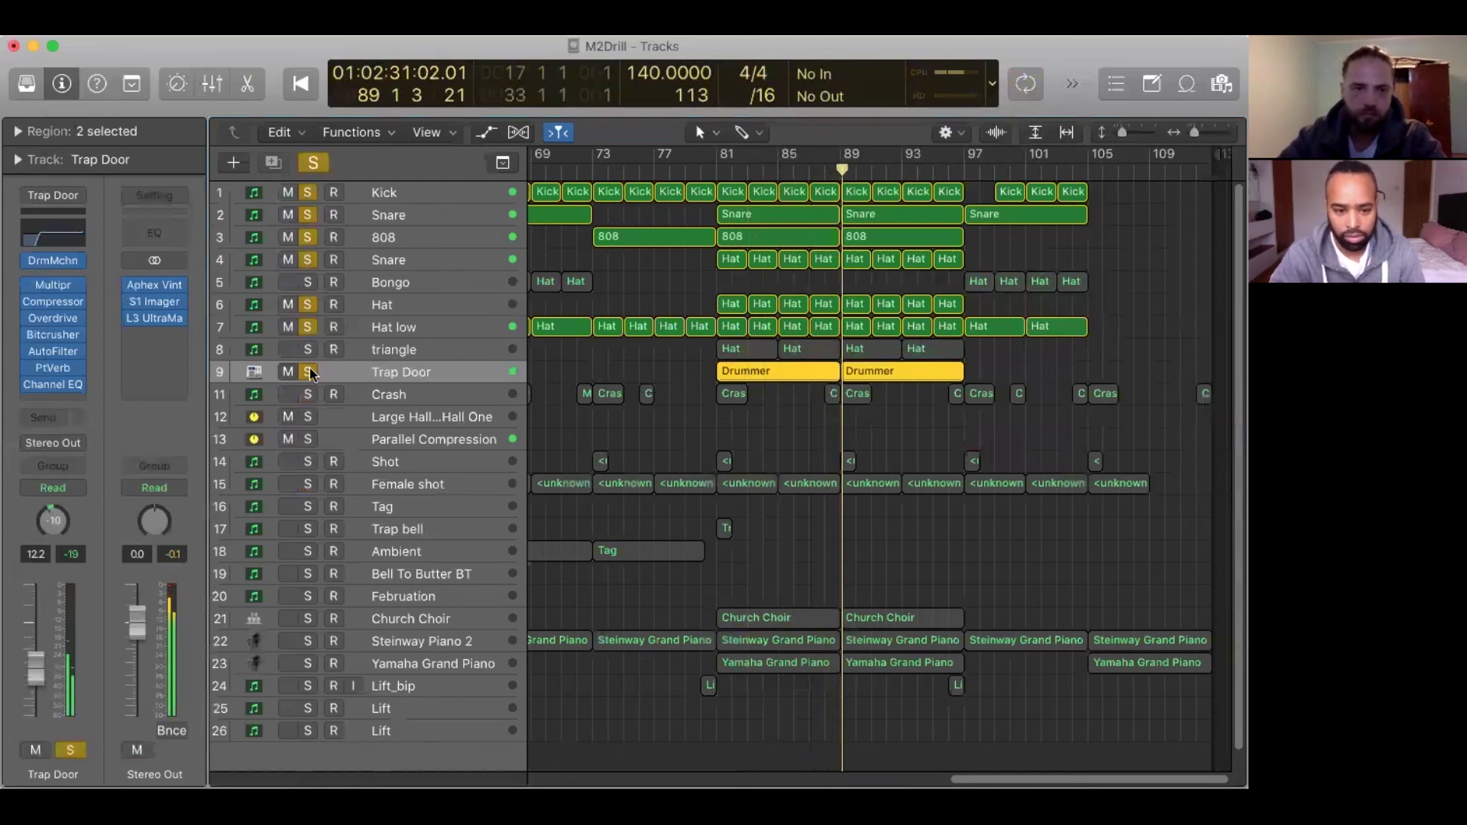
left_click_drag(307, 371, 308, 199)
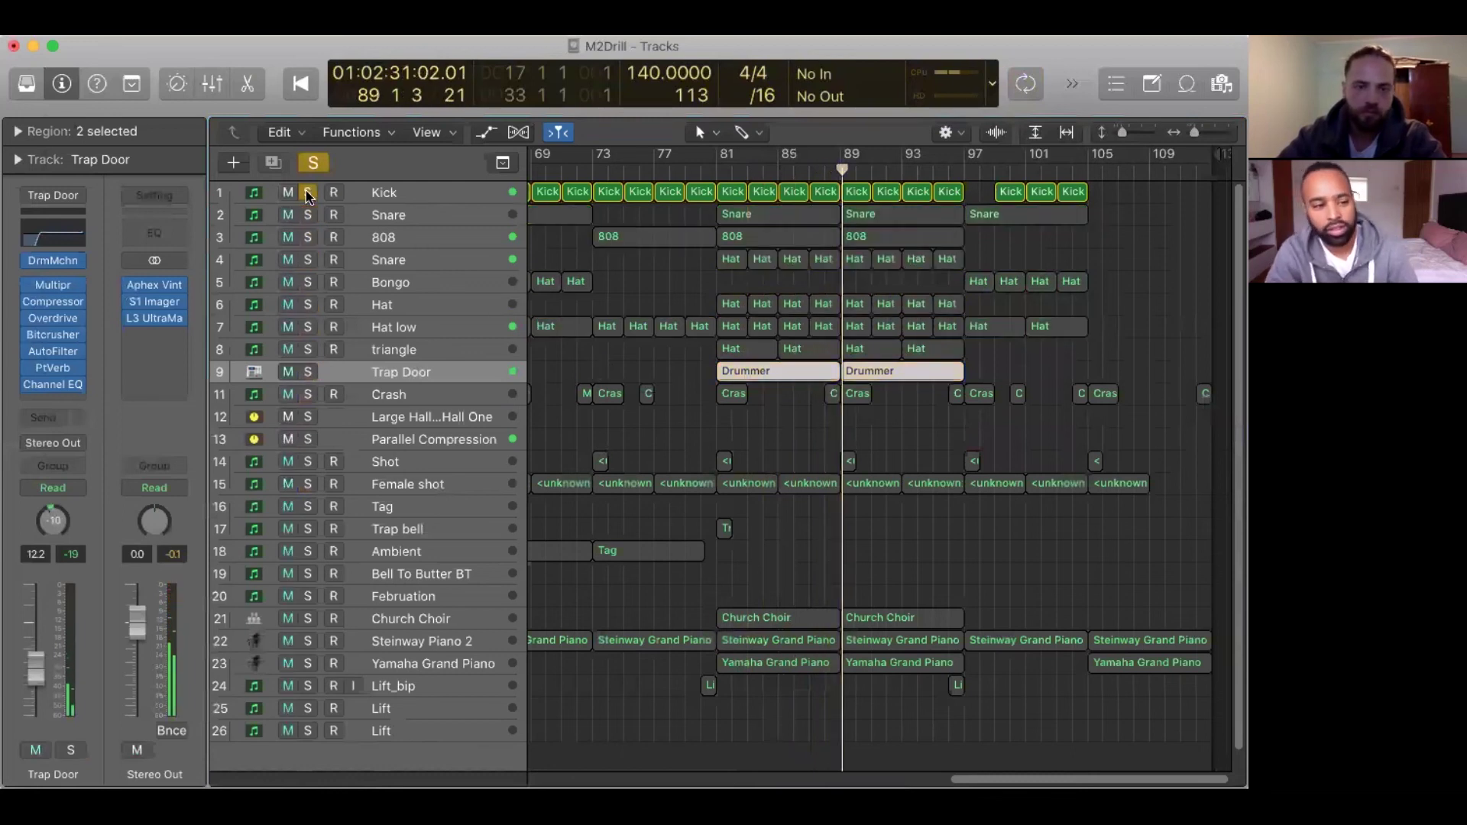
Clear the remaining Kick and Snare solos and deselect the Drummer regions.
left_click(313, 163)
scroll(897, 443, "down", 4)
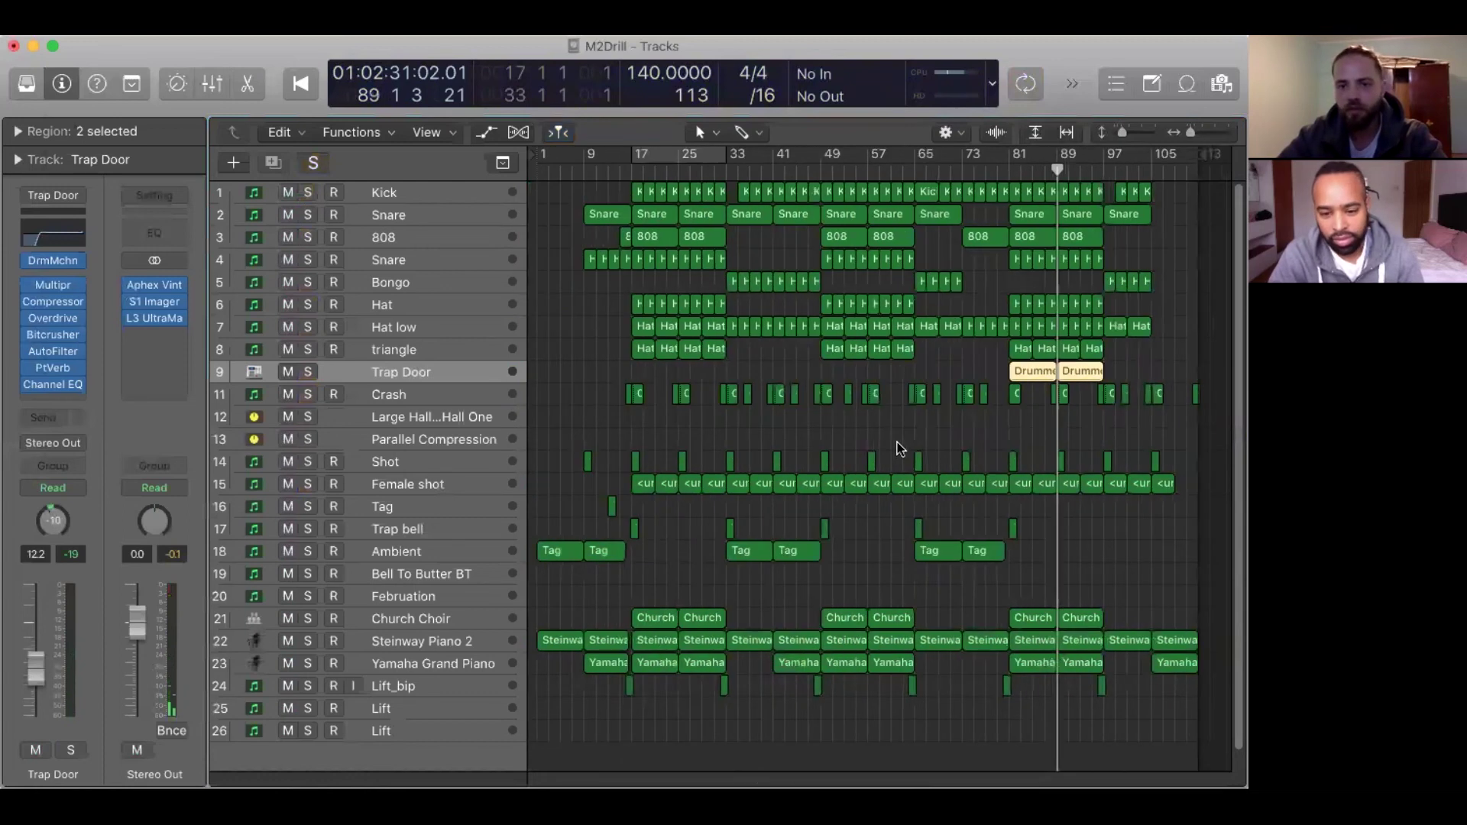
scroll(895, 442, "up", 3)
scroll(862, 442, "right", 5)
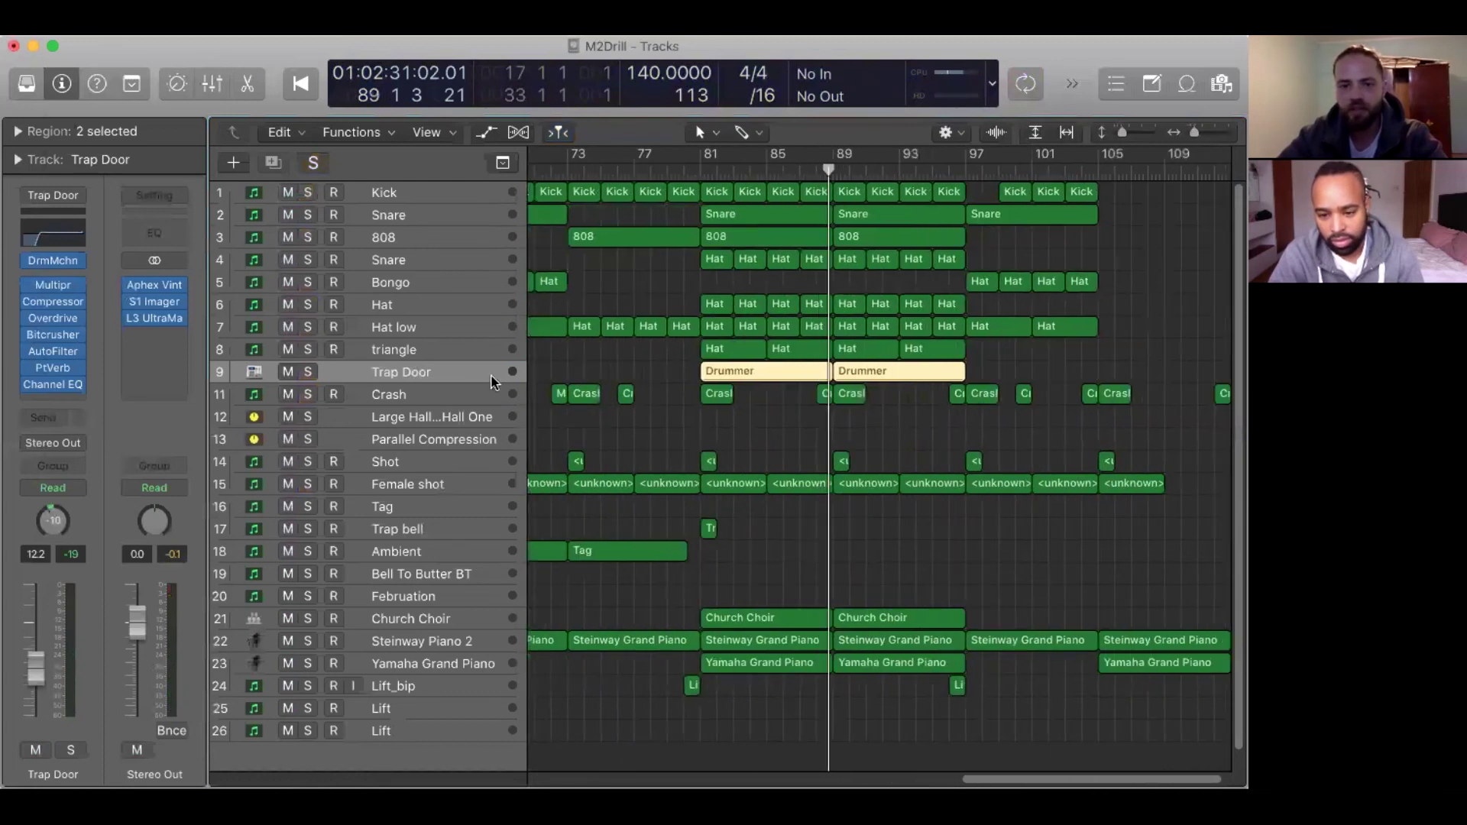
left_click(665, 371)
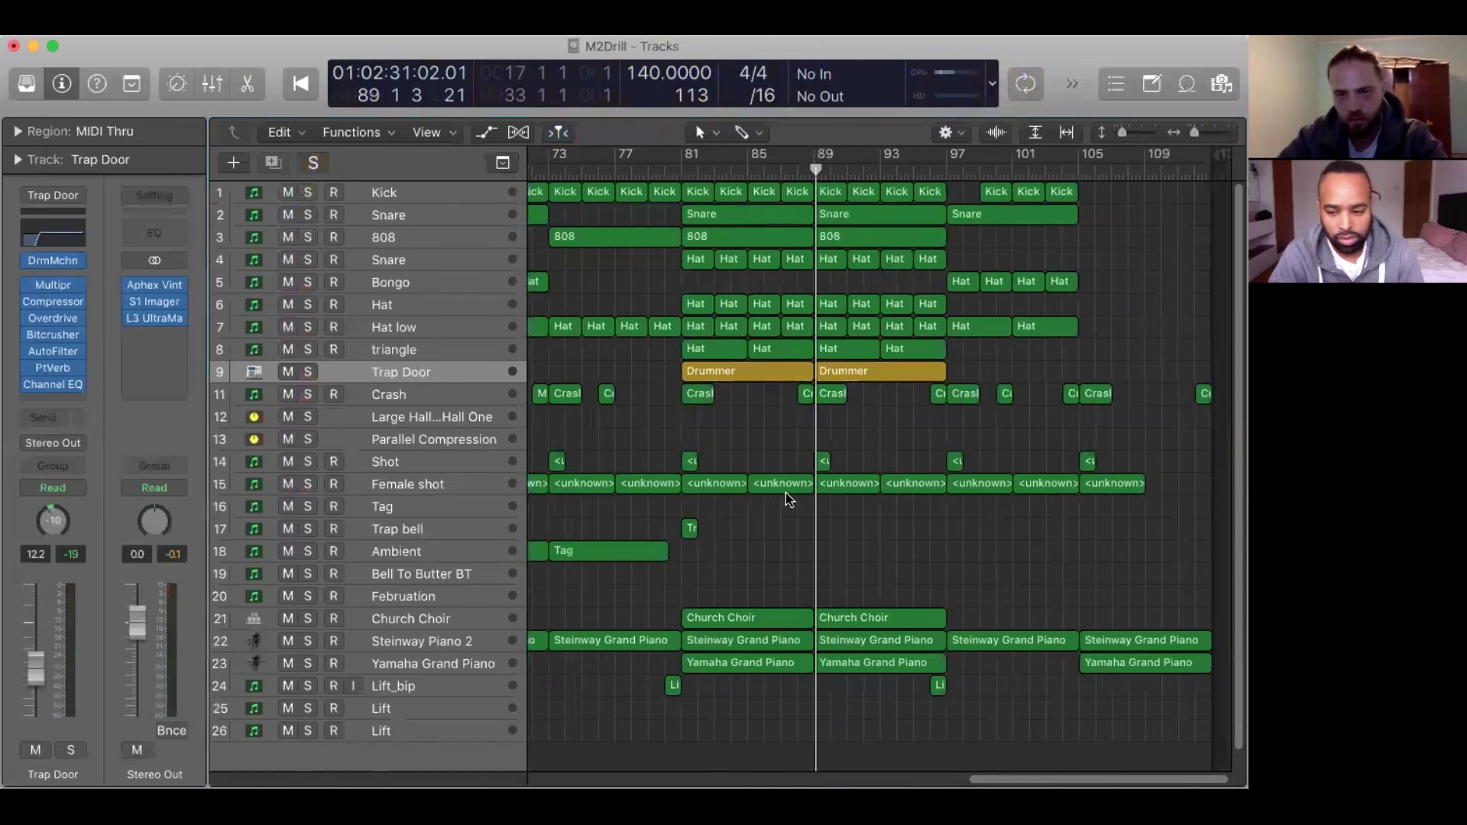
Play the final section from bar 97 through to the song's end at bar 113.
left_click(946, 169)
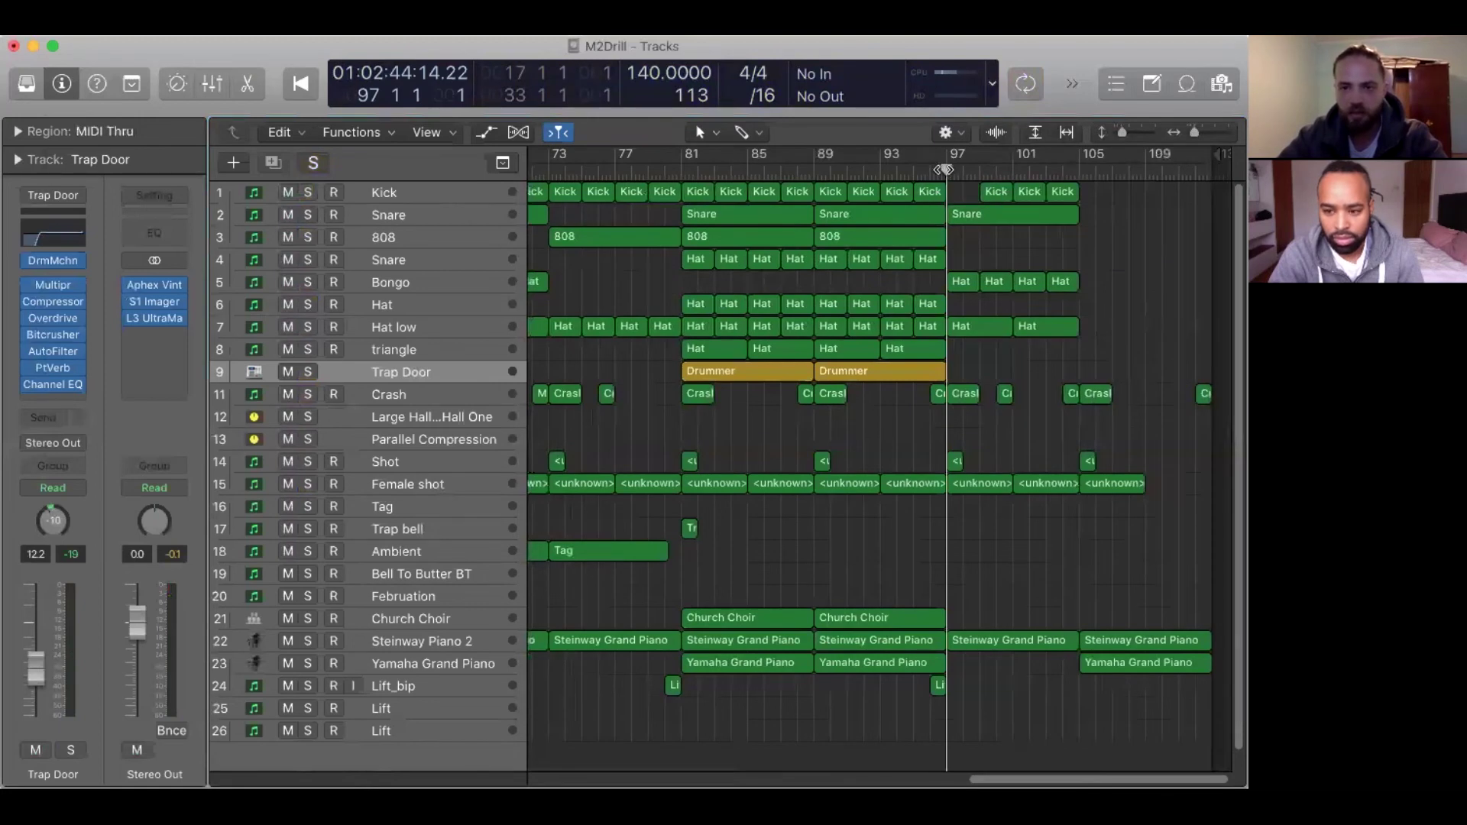
key("space")
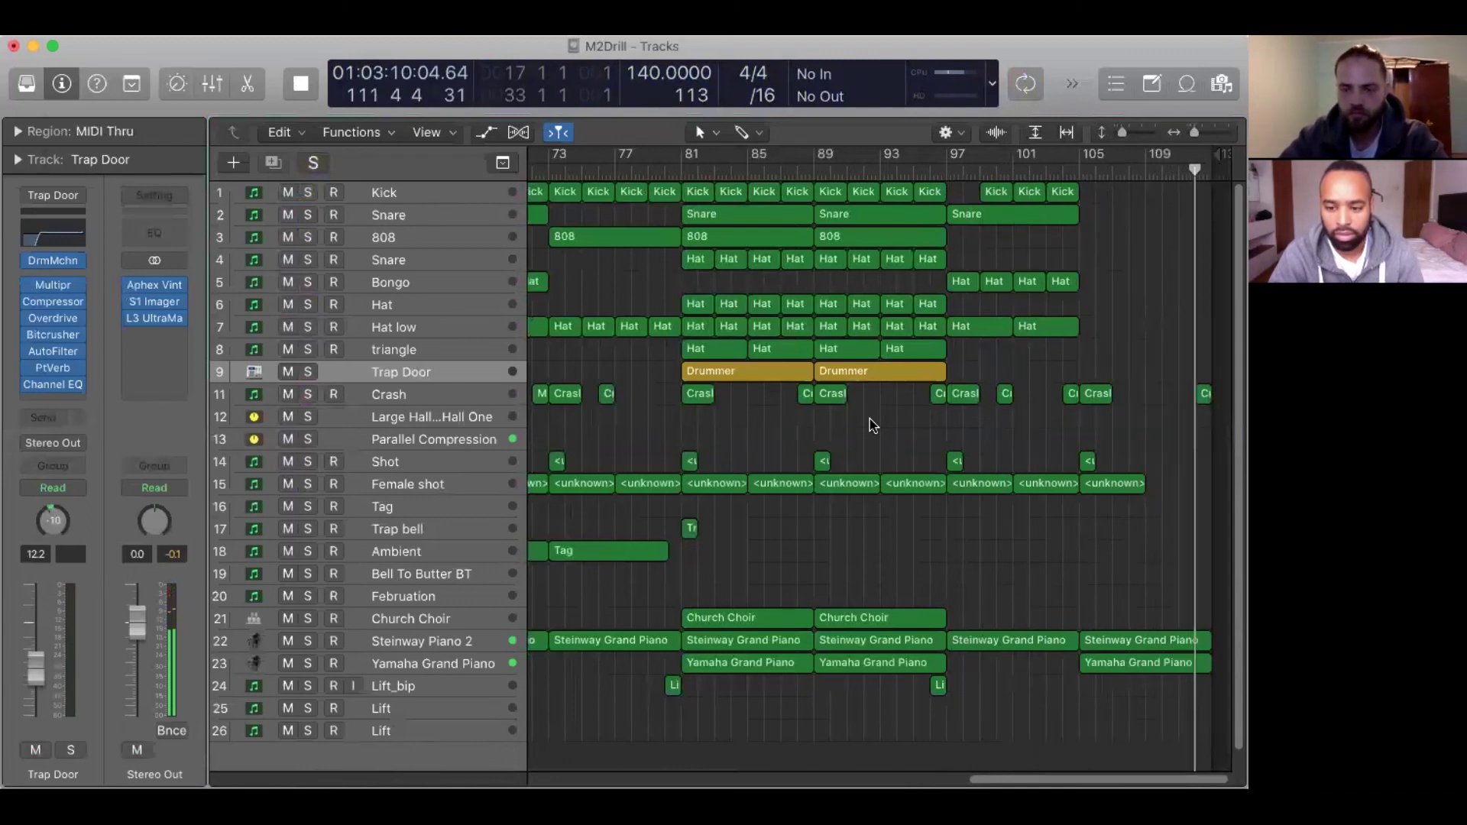
key("space")
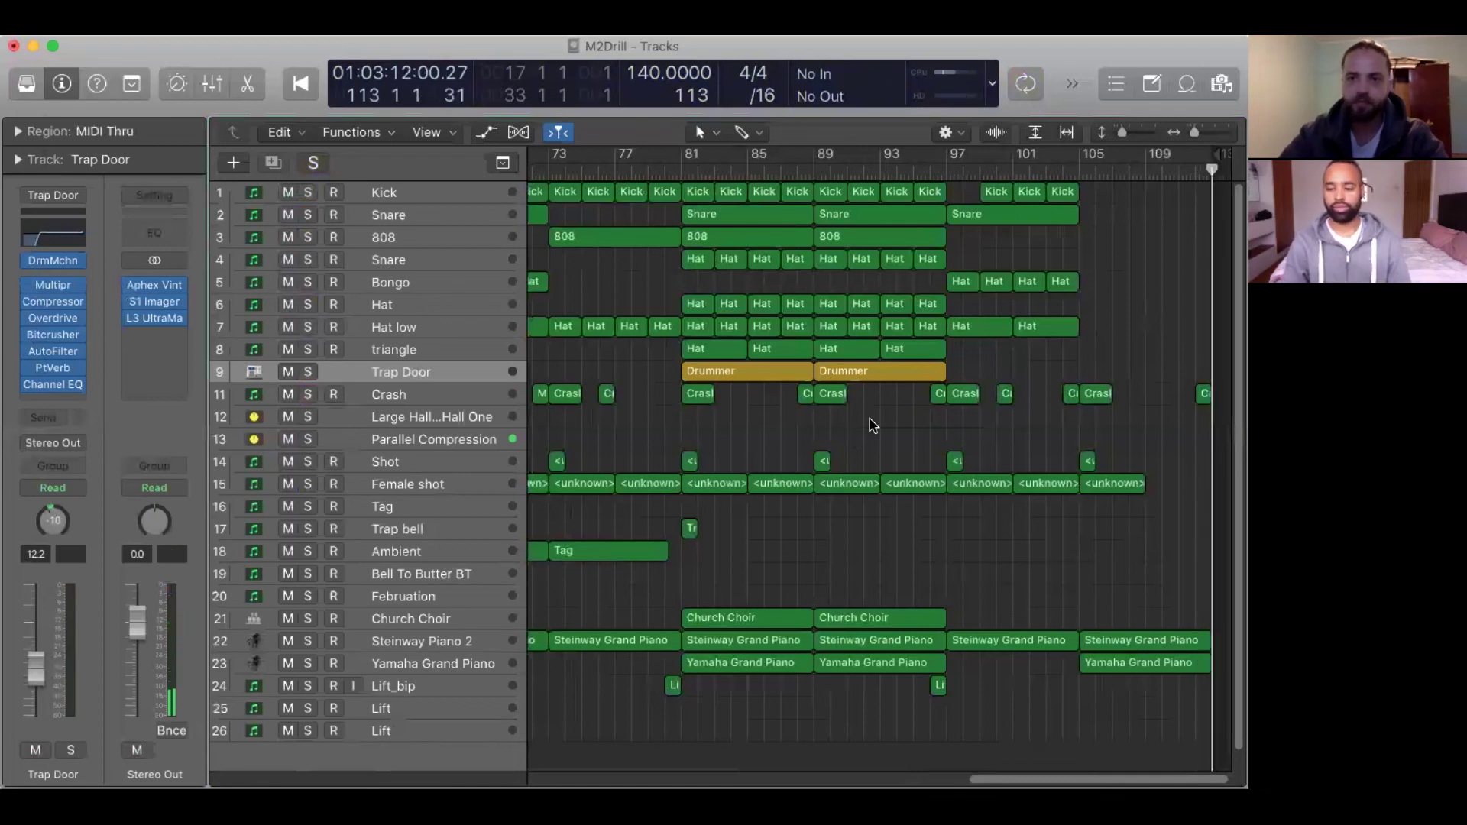
Zoom to fit the whole M2Drill arrangement, return to the start, then jump to bar 17 and bar 25.
key("z")
key("Return")
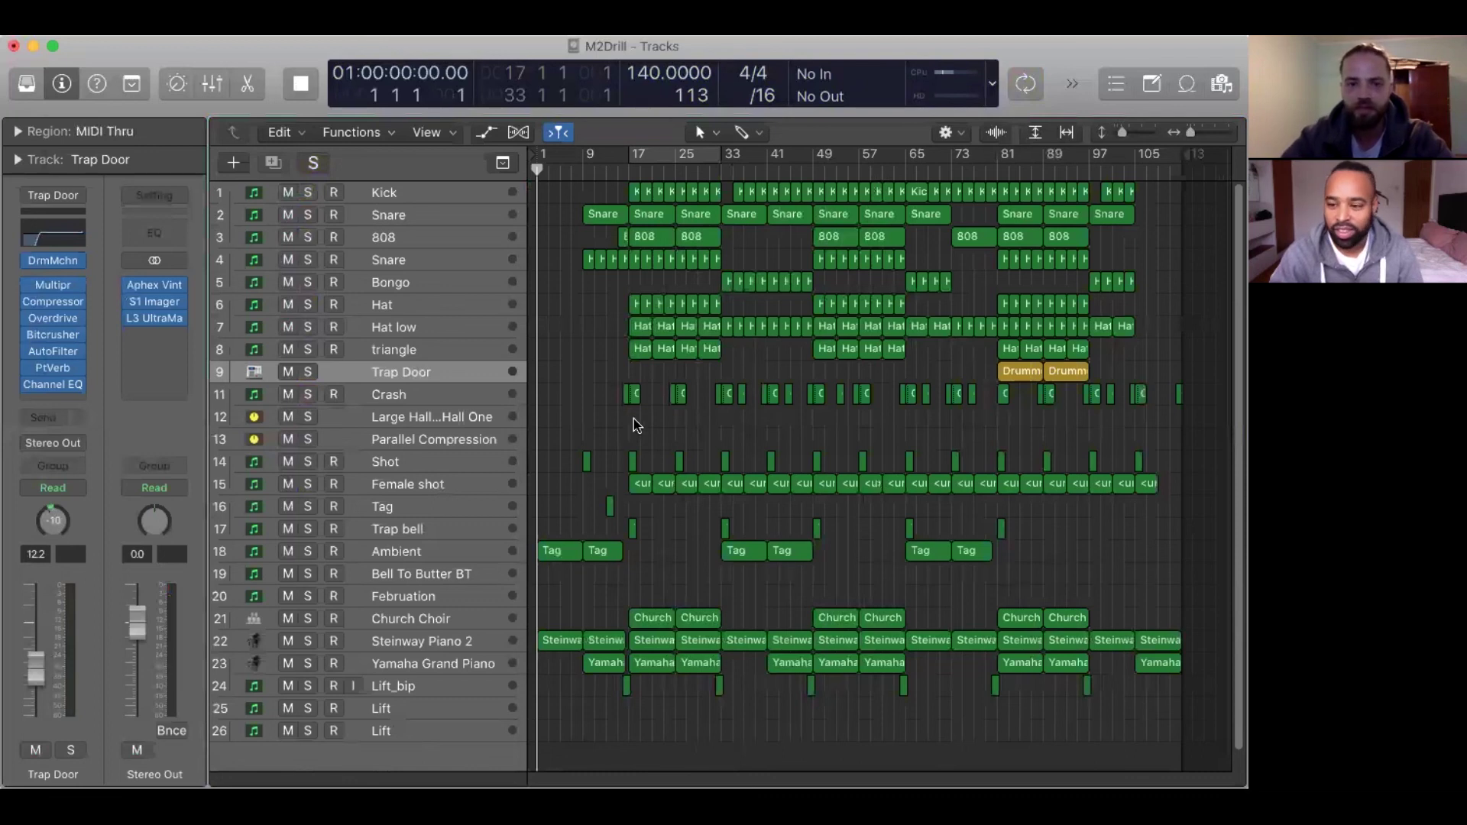
left_click(629, 174)
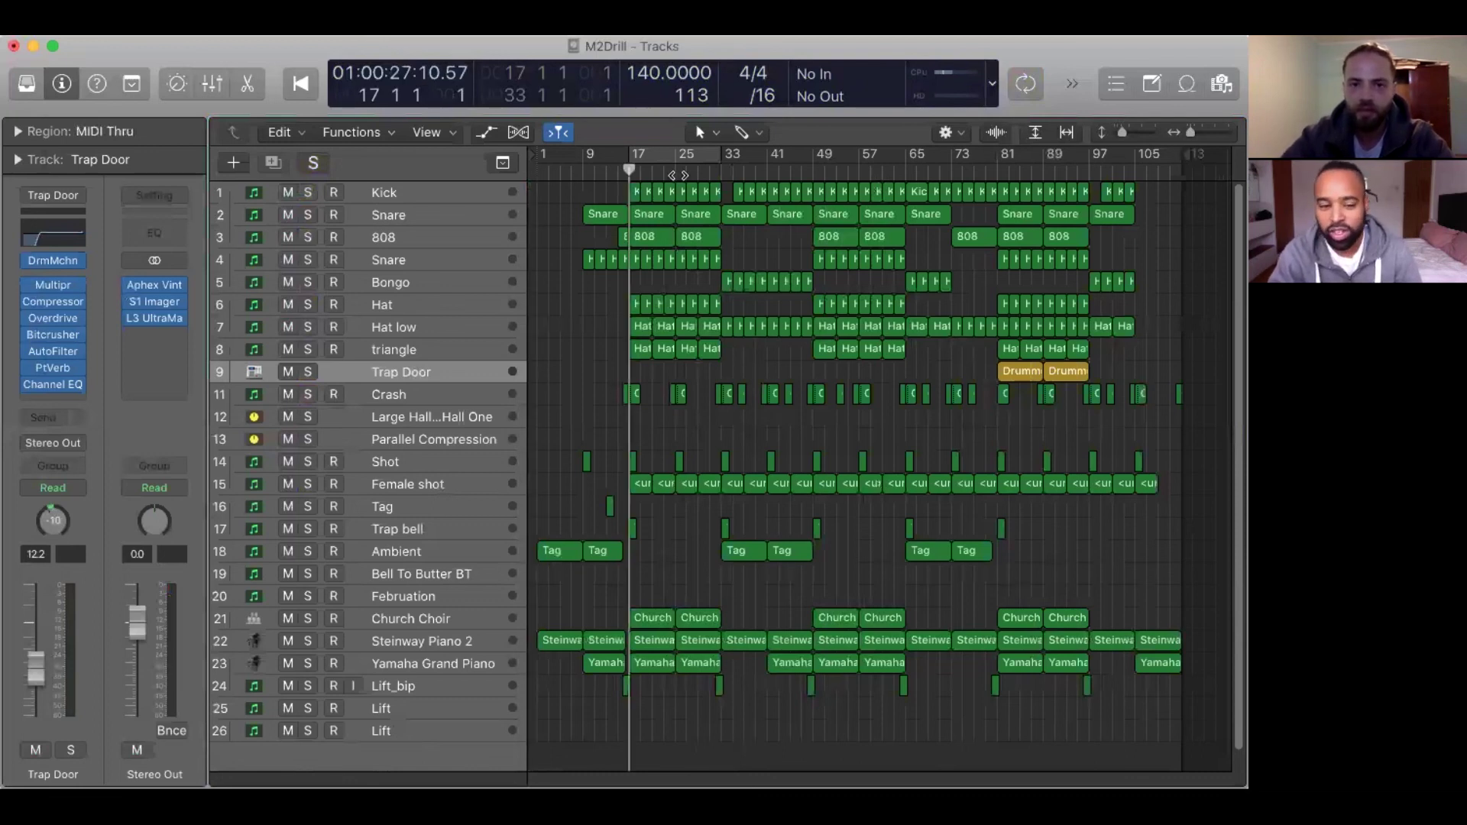
left_click(675, 173)
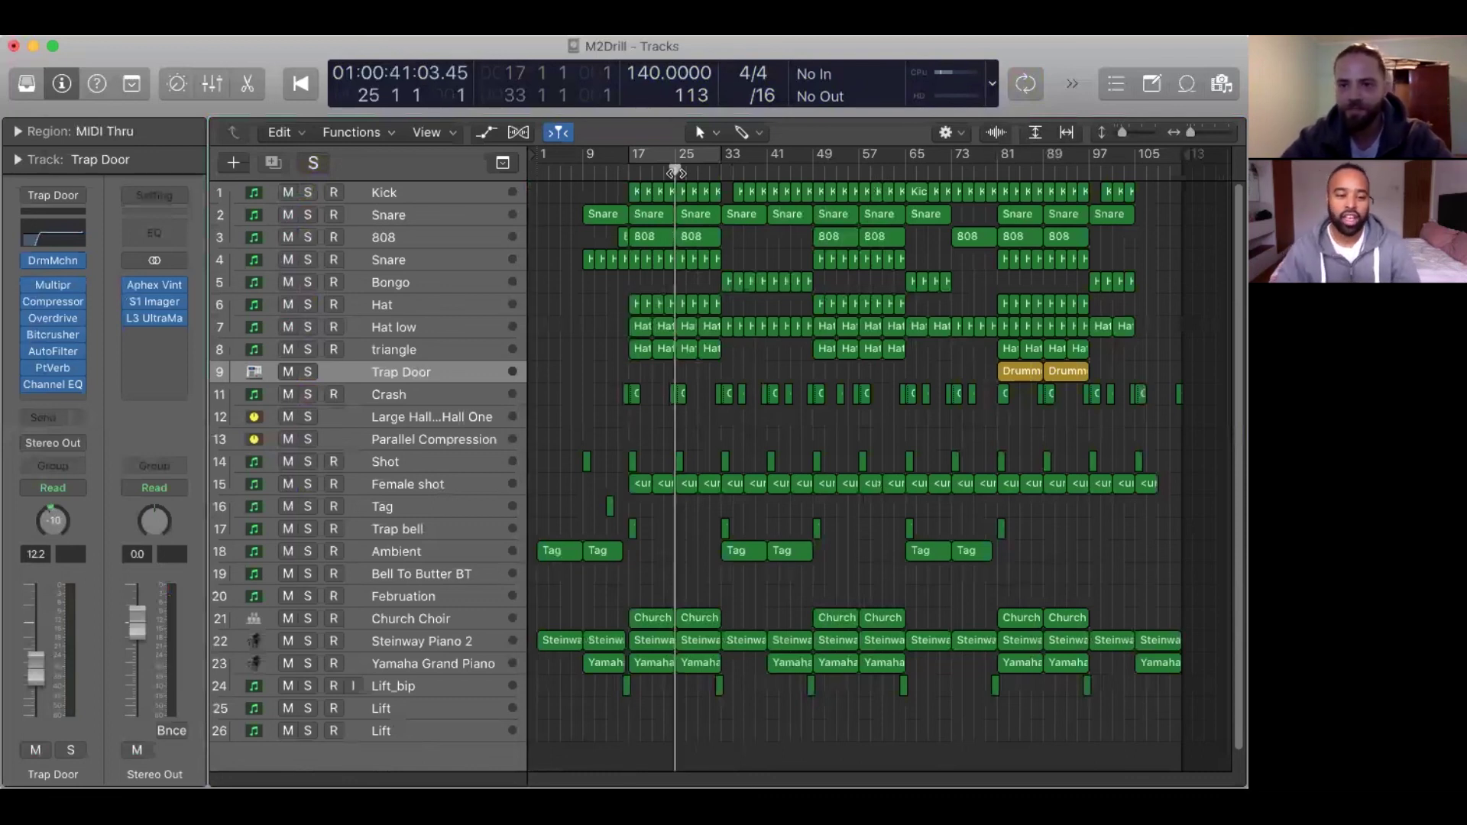